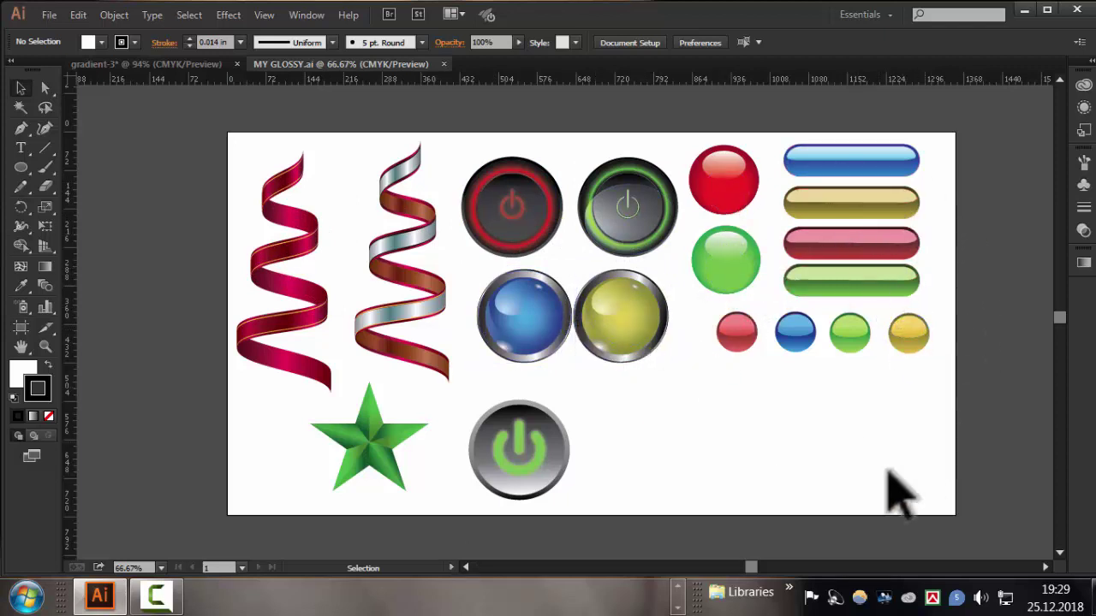
Draw a red circle in the centre of the gradient-3 artboard with its outline removed
{"action": "left_click", "coordinate": [150, 64]}
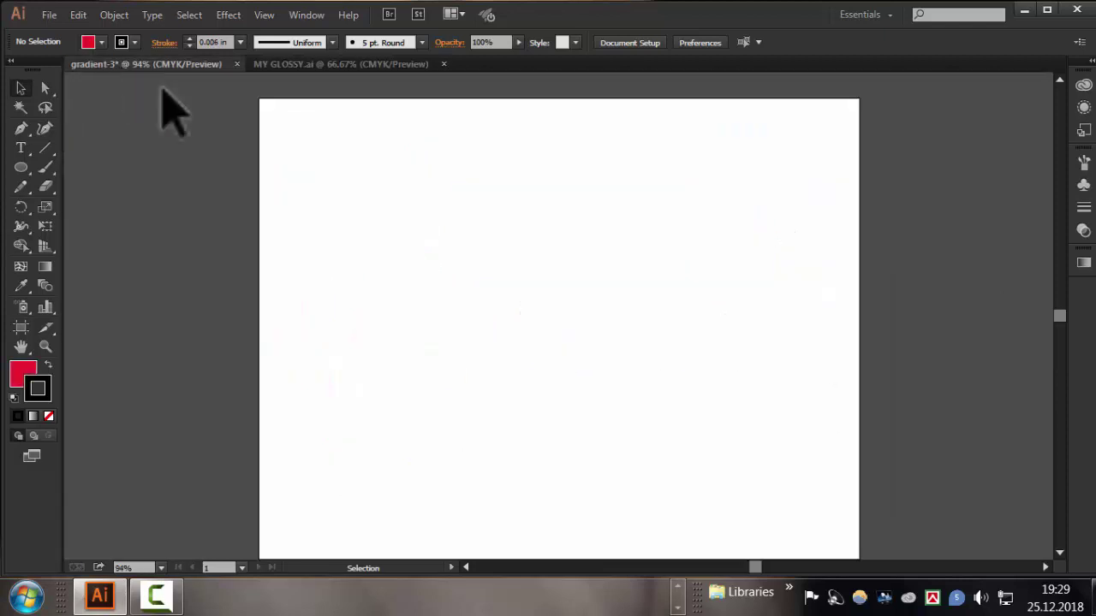
{"action": "left_click", "coordinate": [21, 167]}
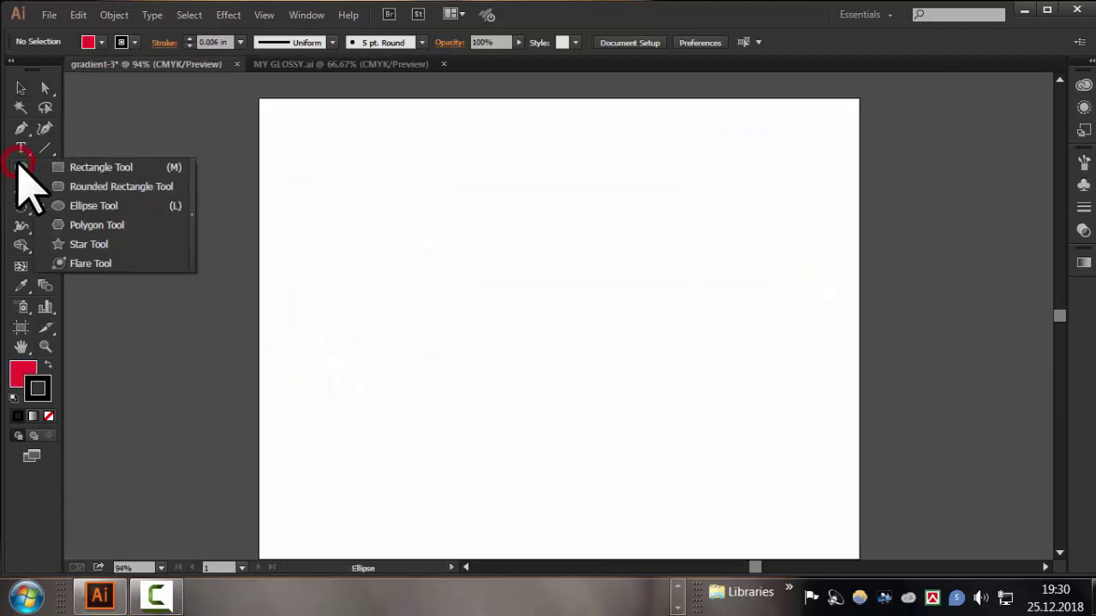
{"action": "left_click", "coordinate": [89, 201]}
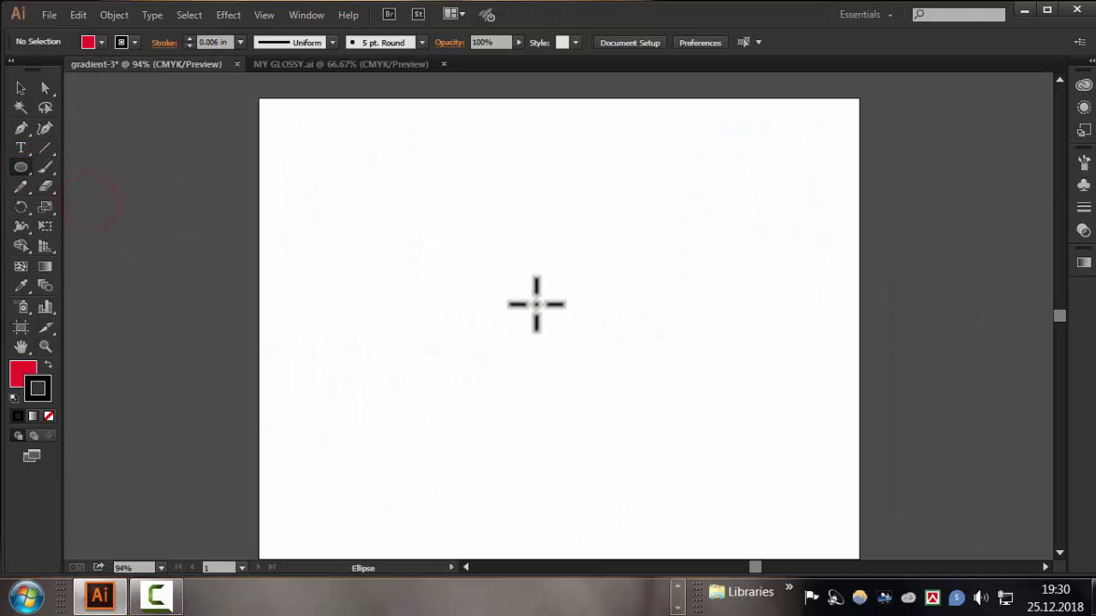
{"action": "left_click_drag", "start_coordinate": [520, 310], "coordinate": [631, 401]}
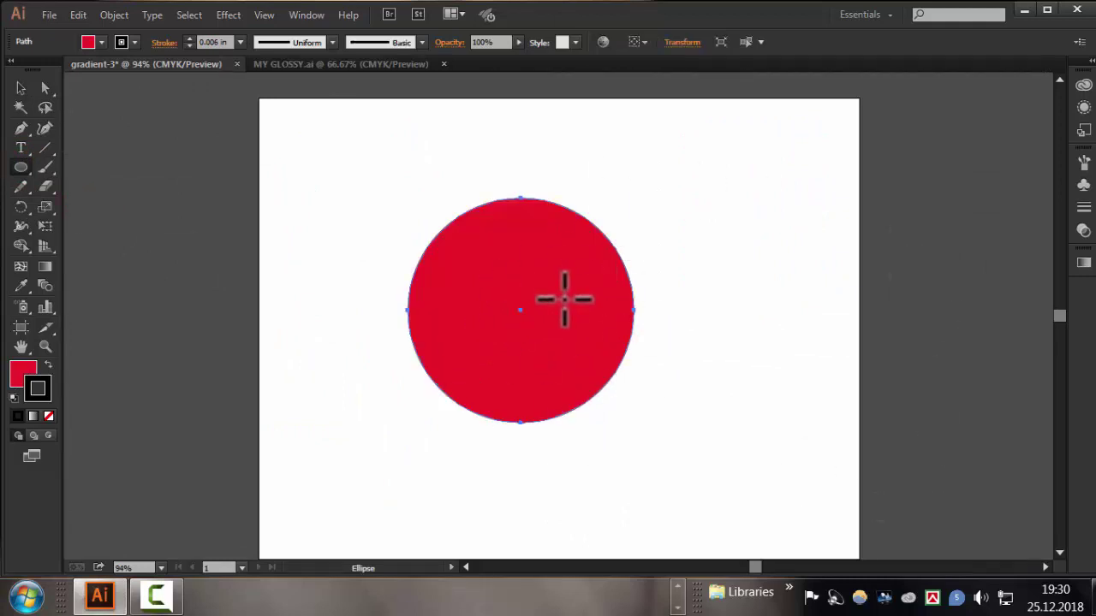
{"action": "key", "text": "slash"}
{"action": "key", "text": "v"}
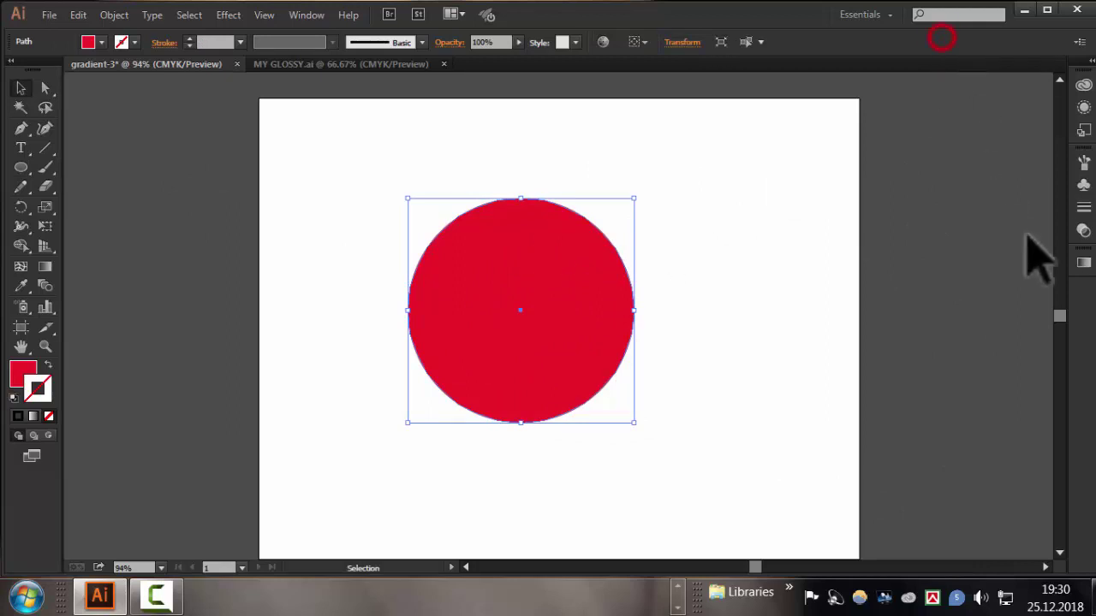
Open the Color and Swatches panels from the Window menu
{"action": "left_click", "coordinate": [307, 15]}
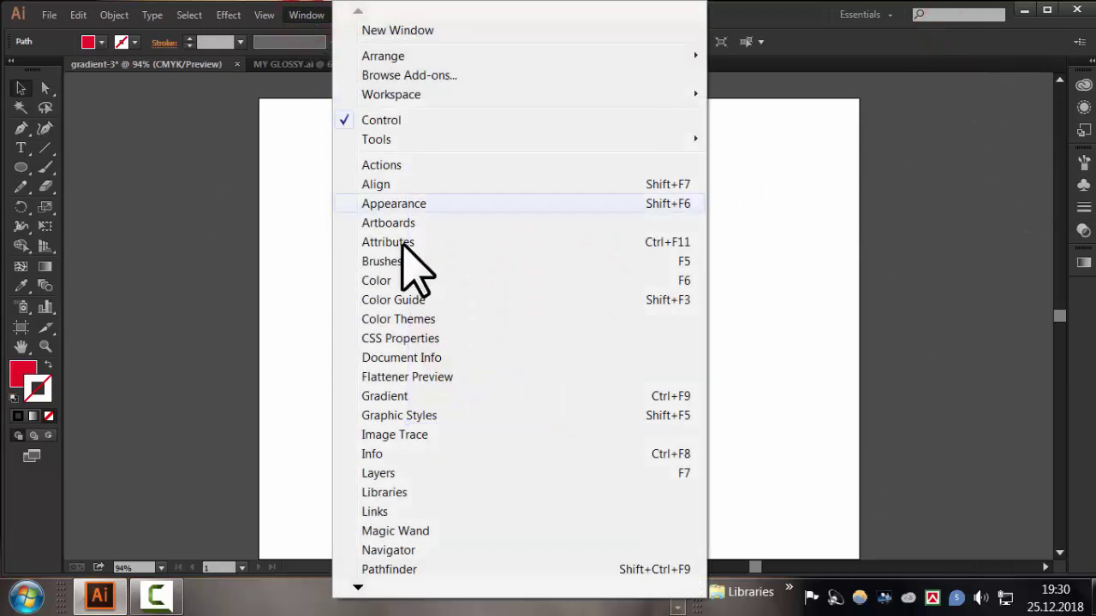
{"action": "left_click", "coordinate": [385, 279]}
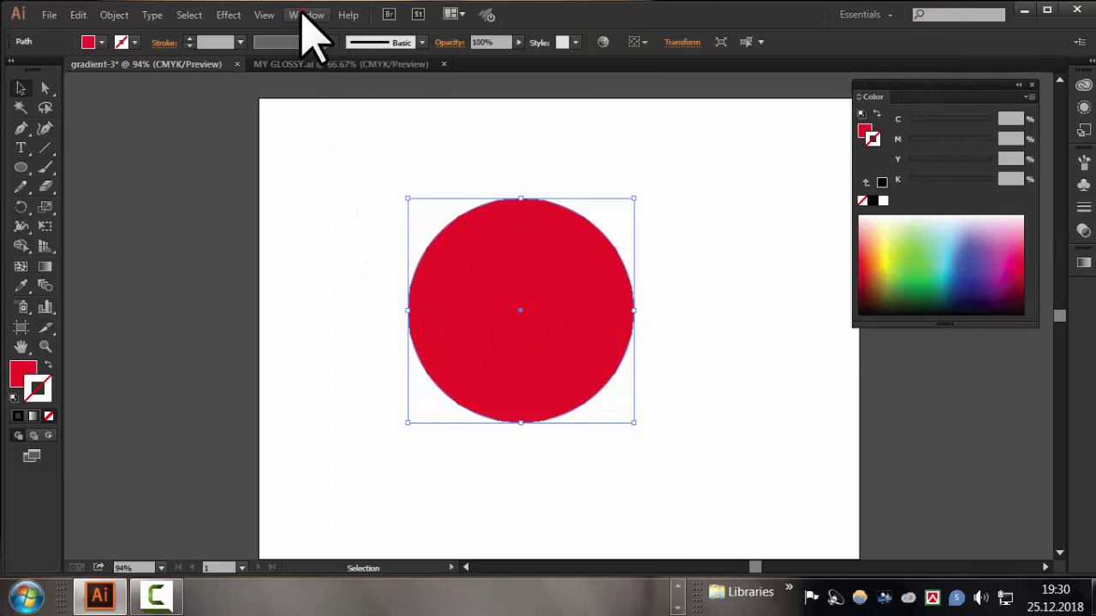
{"action": "left_click", "coordinate": [309, 16]}
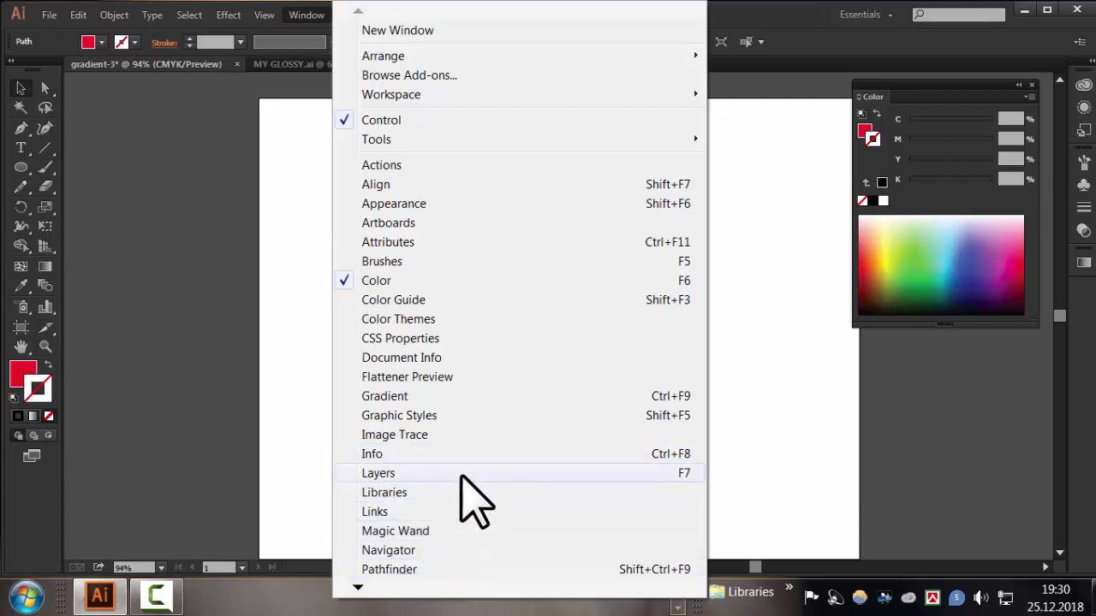
{"action": "scroll", "coordinate": [428, 531], "scroll_direction": "down", "scroll_amount": 3}
{"action": "left_click", "coordinate": [401, 531]}
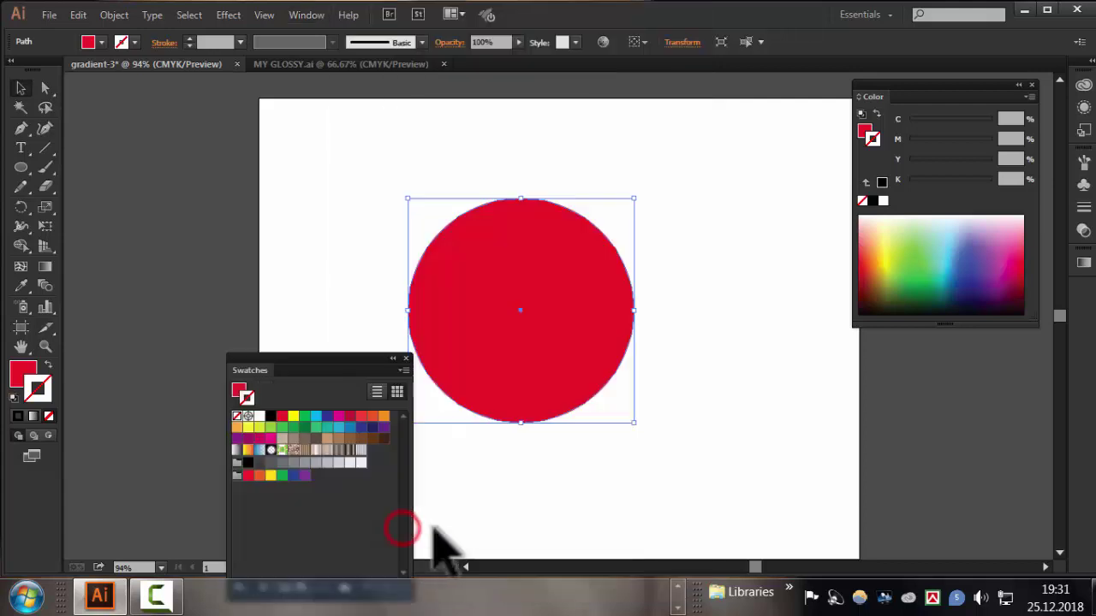
Dock the Color panel beneath Swatches, shorten it, and move the group to the upper right
{"action": "mouse_move", "coordinate": [308, 361]}
{"action": "left_mouse_down"}
{"action": "mouse_move", "coordinate": [673, 342]}
{"action": "mouse_move", "coordinate": [717, 135]}
{"action": "left_mouse_up"}
{"action": "mouse_move", "coordinate": [968, 96]}
{"action": "left_mouse_down"}
{"action": "mouse_move", "coordinate": [757, 140]}
{"action": "mouse_move", "coordinate": [948, 317]}
{"action": "mouse_move", "coordinate": [799, 391]}
{"action": "mouse_move", "coordinate": [725, 370]}
{"action": "mouse_move", "coordinate": [724, 360]}
{"action": "left_mouse_up"}
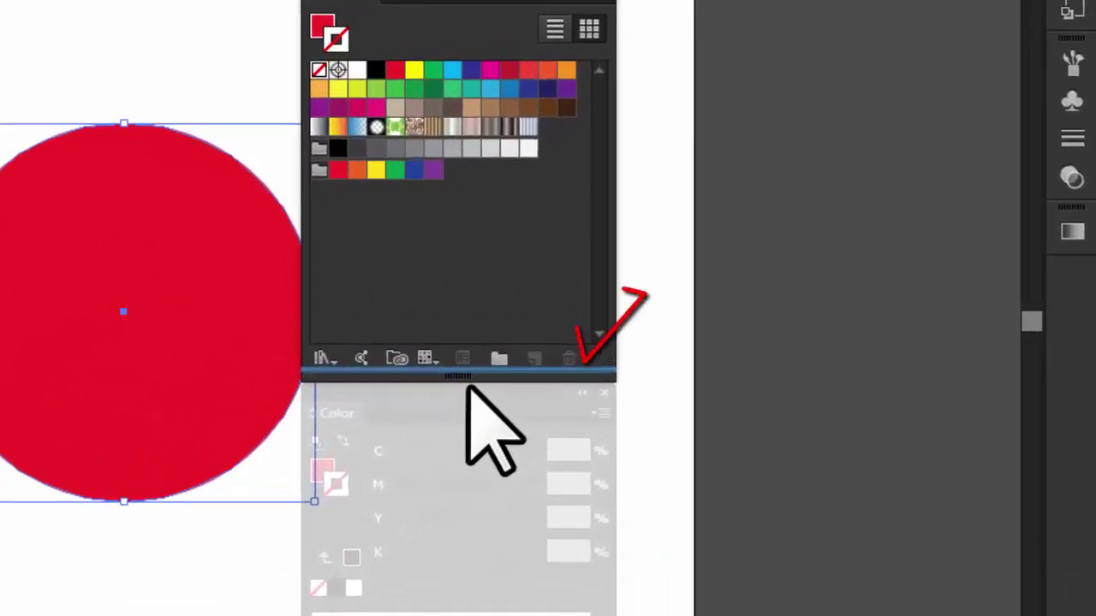
{"action": "left_click_drag", "start_coordinate": [467, 387], "coordinate": [470, 386]}
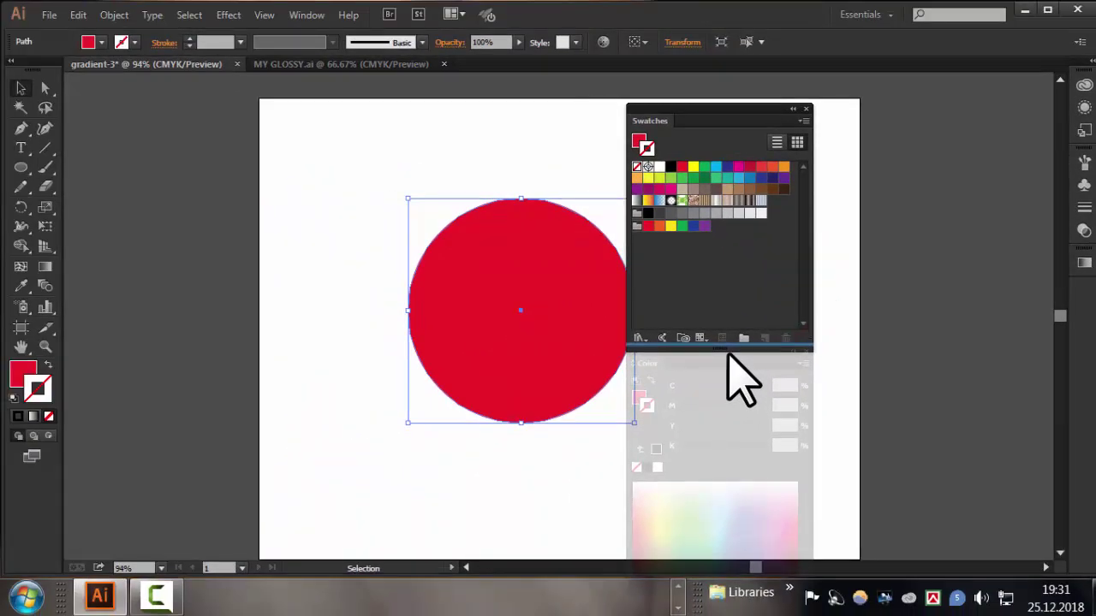
{"action": "left_click_drag", "start_coordinate": [727, 354], "coordinate": [731, 360]}
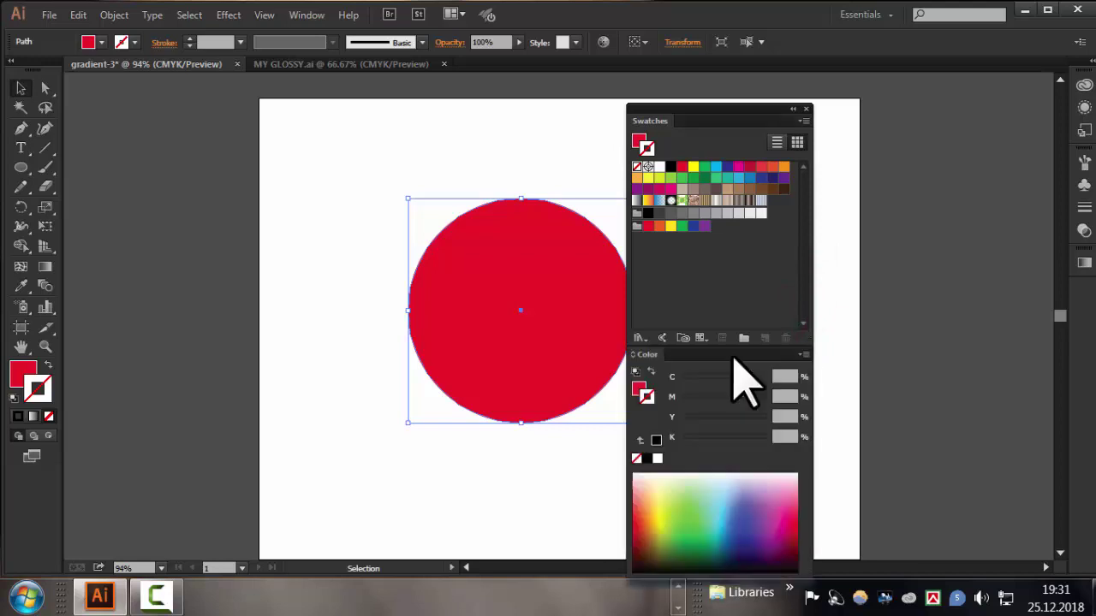
{"action": "mouse_move", "coordinate": [748, 113]}
{"action": "left_mouse_down"}
{"action": "mouse_move", "coordinate": [833, 121]}
{"action": "mouse_move", "coordinate": [850, 100]}
{"action": "left_mouse_up"}
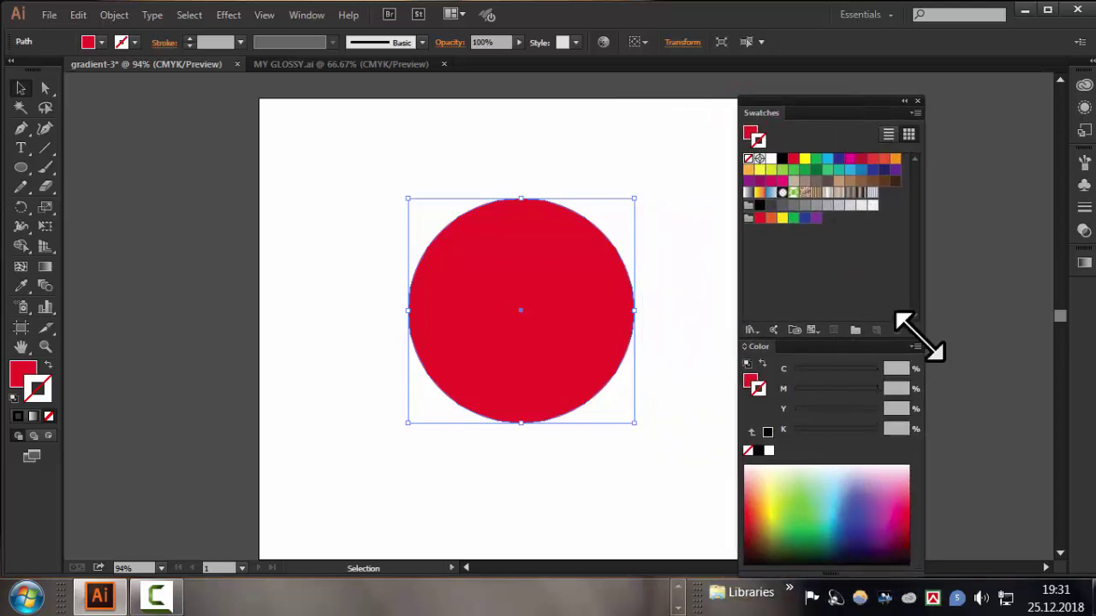
{"action": "left_click_drag", "start_coordinate": [915, 336], "coordinate": [904, 254]}
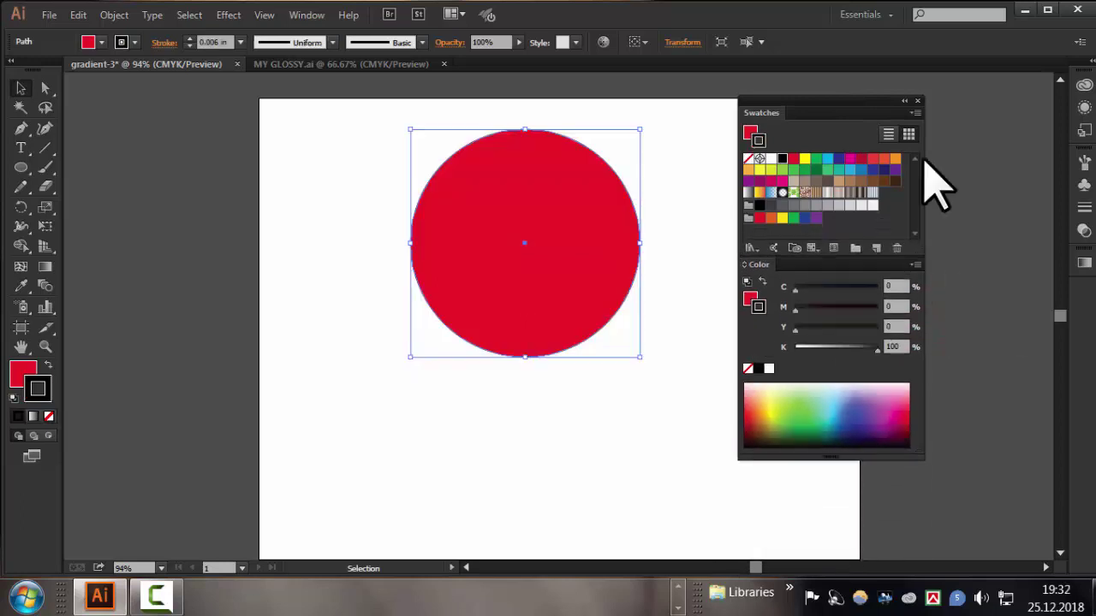
{"action": "left_click_drag", "start_coordinate": [863, 101], "coordinate": [952, 45]}
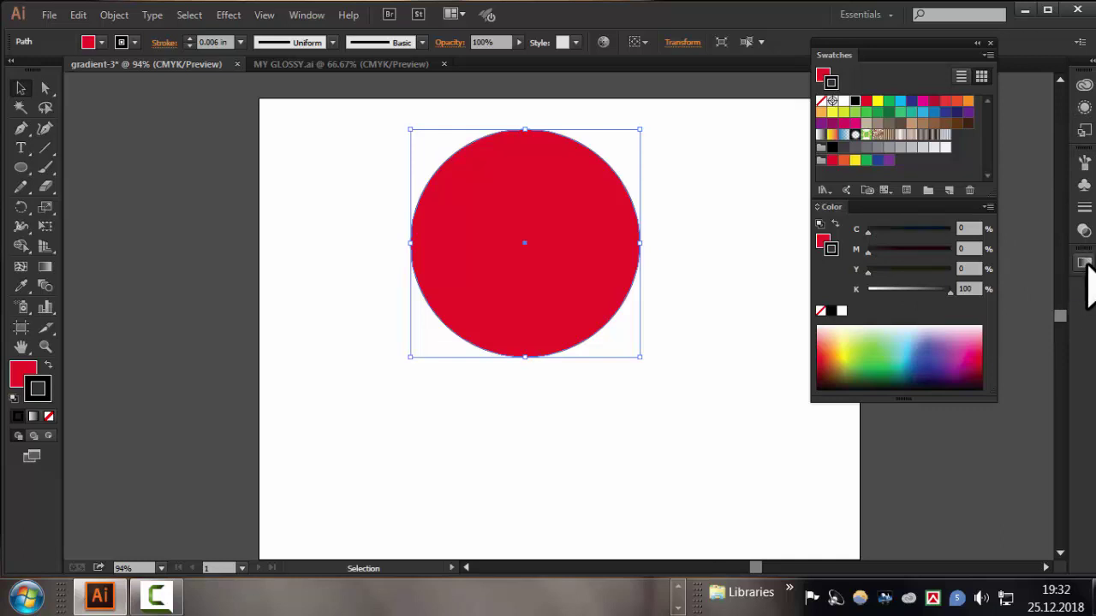
Dock the Gradient panel below the Color panel, then resize and reposition the group on the right
{"action": "left_click", "coordinate": [1084, 262]}
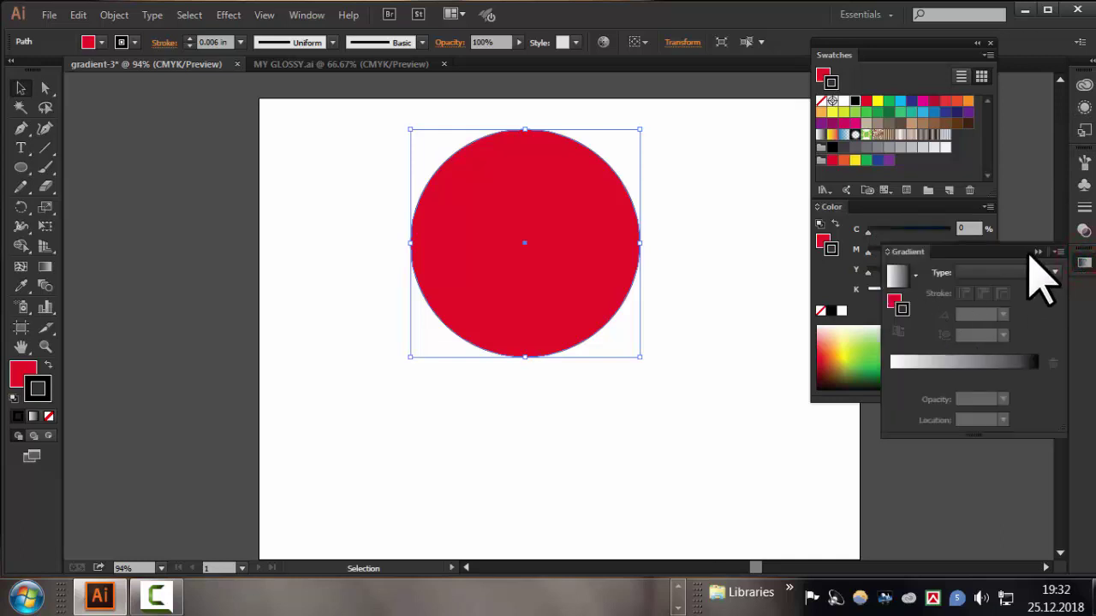
{"action": "mouse_move", "coordinate": [1001, 254]}
{"action": "left_mouse_down"}
{"action": "mouse_move", "coordinate": [743, 395]}
{"action": "mouse_move", "coordinate": [933, 432]}
{"action": "left_mouse_up"}
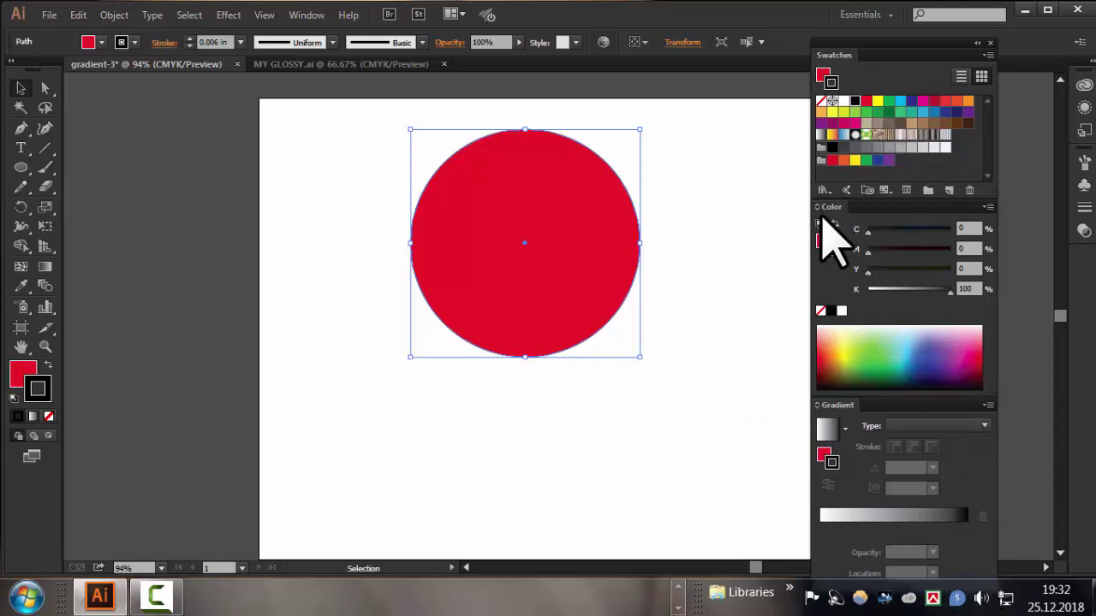
{"action": "left_click_drag", "start_coordinate": [908, 42], "coordinate": [801, 24]}
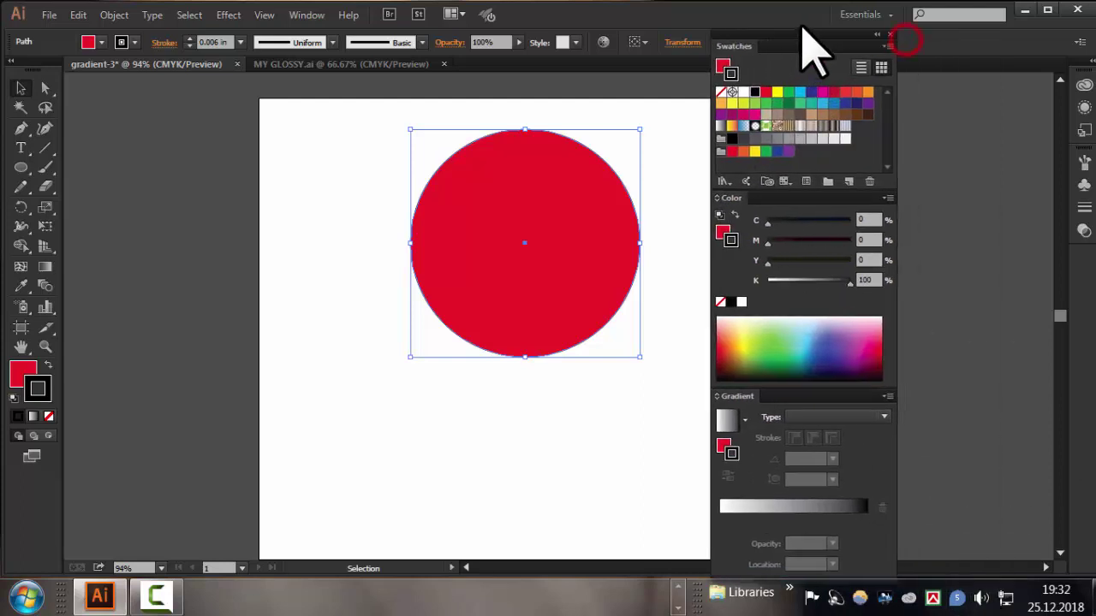
{"action": "left_click_drag", "start_coordinate": [887, 570], "coordinate": [881, 518]}
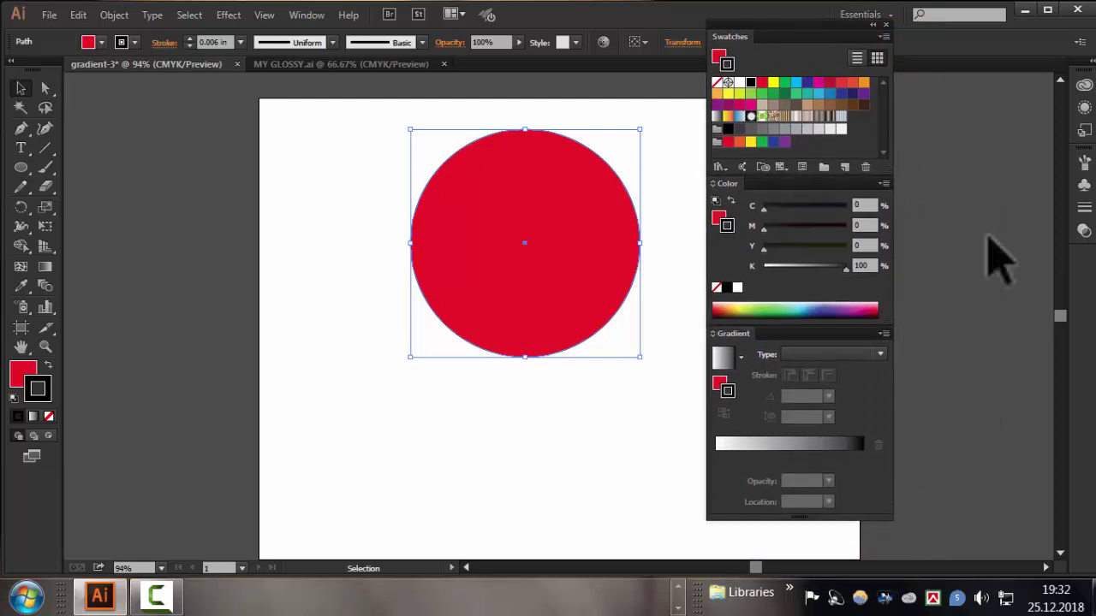
{"action": "left_click_drag", "start_coordinate": [796, 24], "coordinate": [892, 34]}
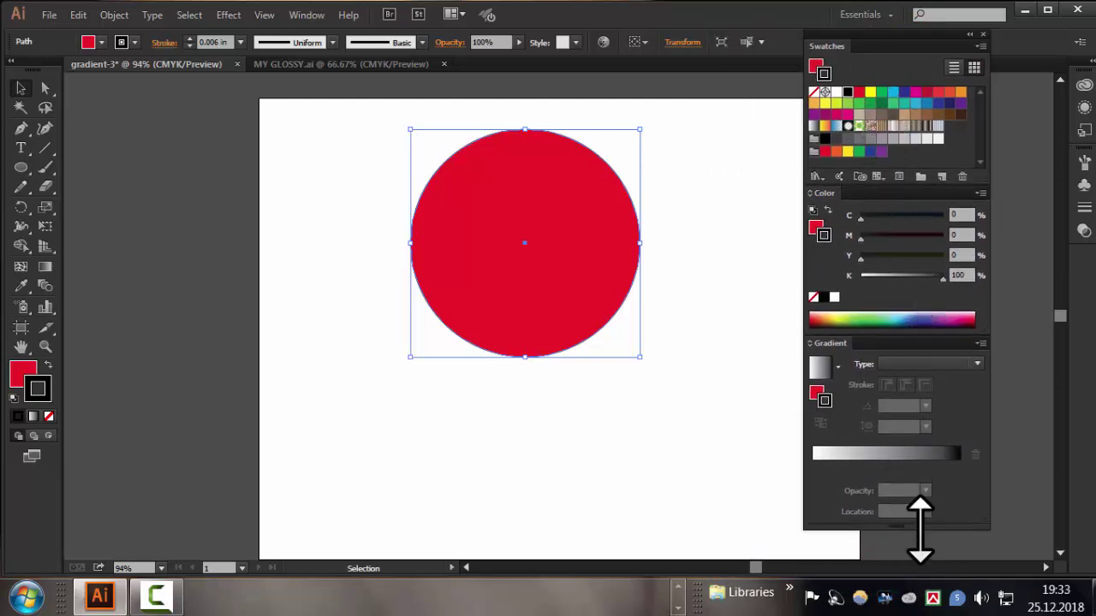
{"action": "mouse_move", "coordinate": [920, 531]}
{"action": "left_mouse_down"}
{"action": "mouse_move", "coordinate": [919, 551]}
{"action": "mouse_move", "coordinate": [910, 514]}
{"action": "mouse_move", "coordinate": [910, 548]}
{"action": "left_mouse_up"}
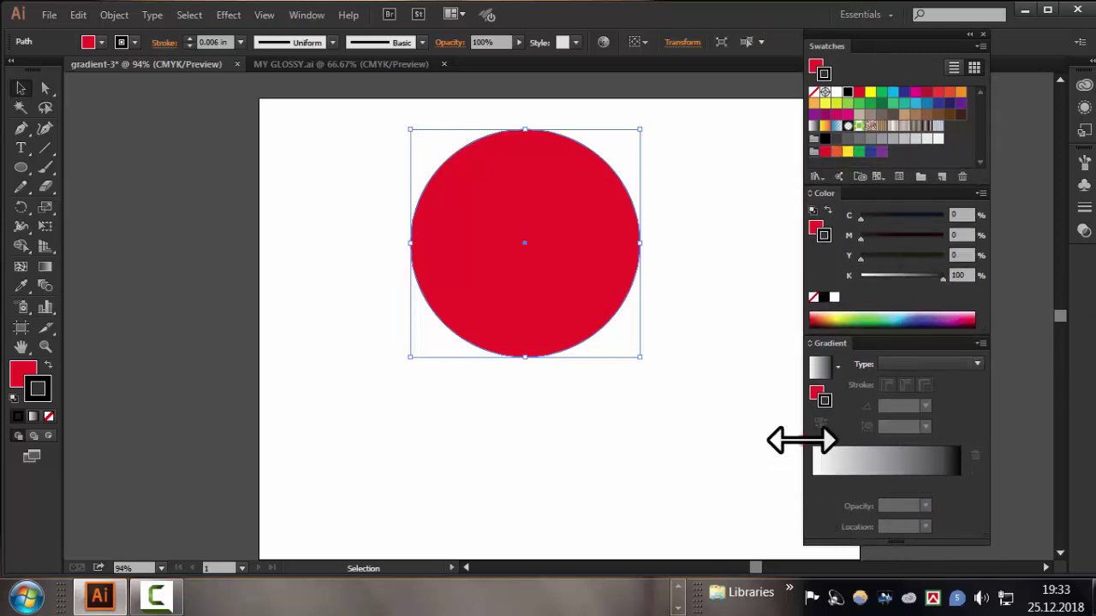
{"action": "mouse_move", "coordinate": [802, 441]}
{"action": "left_mouse_down"}
{"action": "mouse_move", "coordinate": [687, 455]}
{"action": "mouse_move", "coordinate": [399, 457]}
{"action": "mouse_move", "coordinate": [856, 445]}
{"action": "left_mouse_up"}
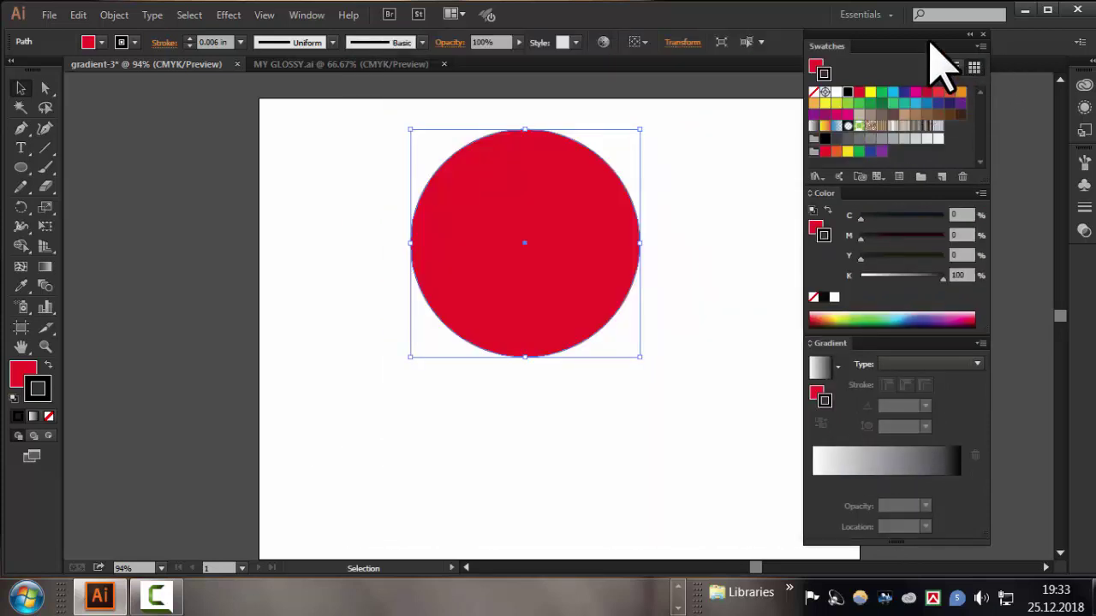
{"action": "left_click_drag", "start_coordinate": [914, 36], "coordinate": [929, 44]}
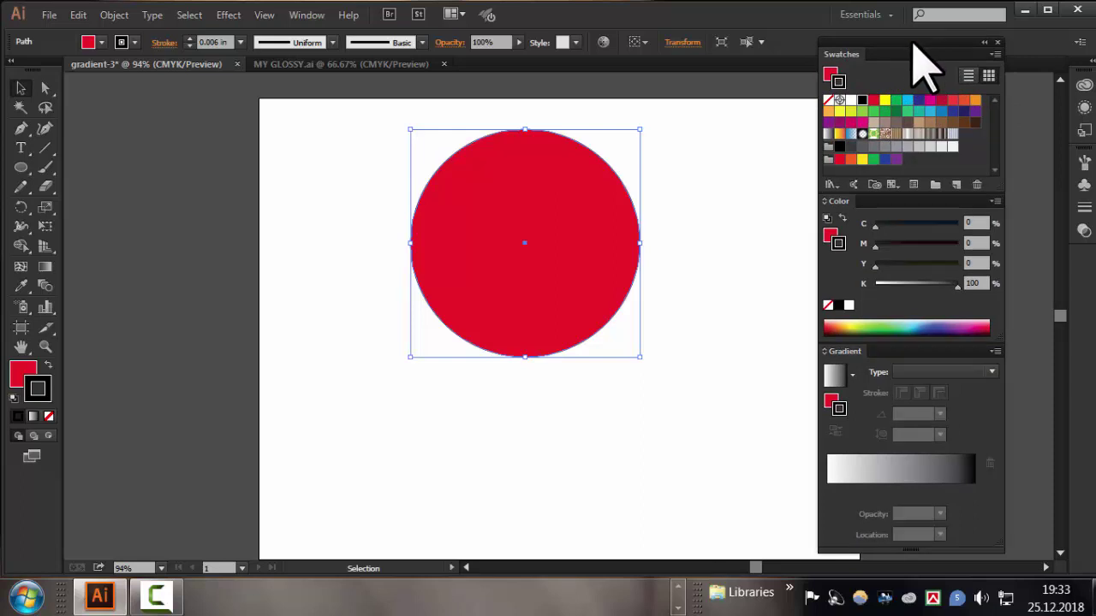
{"action": "mouse_move", "coordinate": [912, 41]}
{"action": "left_mouse_down"}
{"action": "mouse_move", "coordinate": [482, 86]}
{"action": "mouse_move", "coordinate": [208, 134]}
{"action": "mouse_move", "coordinate": [851, 60]}
{"action": "mouse_move", "coordinate": [257, 147]}
{"action": "mouse_move", "coordinate": [196, 111]}
{"action": "mouse_move", "coordinate": [202, 86]}
{"action": "mouse_move", "coordinate": [937, 44]}
{"action": "left_mouse_up"}
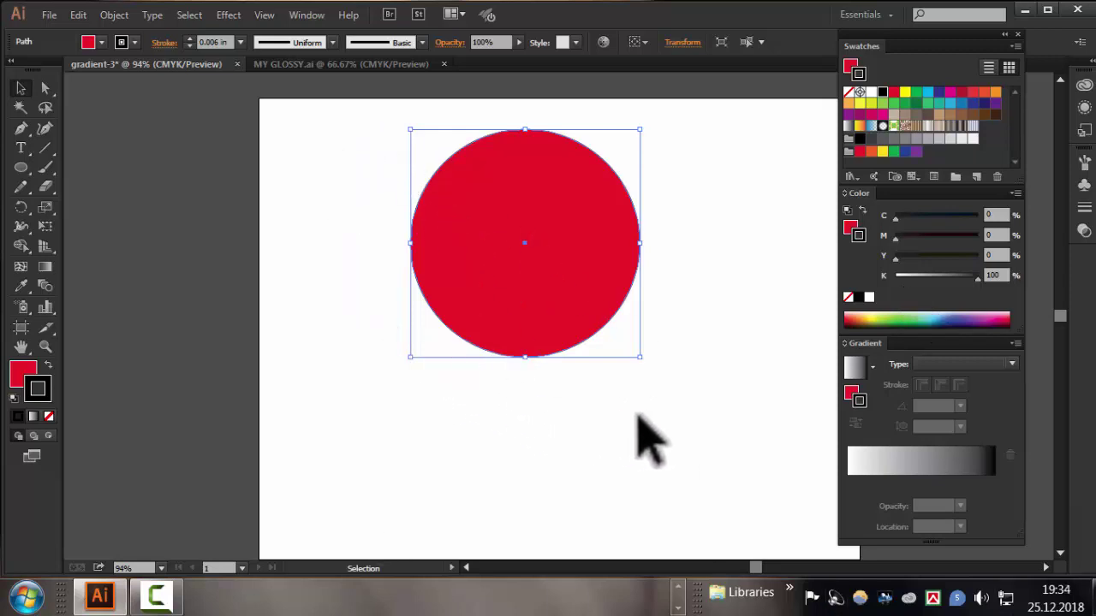
Give the red circle a 0.25 in black outline, leaving Fill as the active colour box
{"action": "left_click", "coordinate": [190, 41]}
{"action": "type", "text": "0.25"}
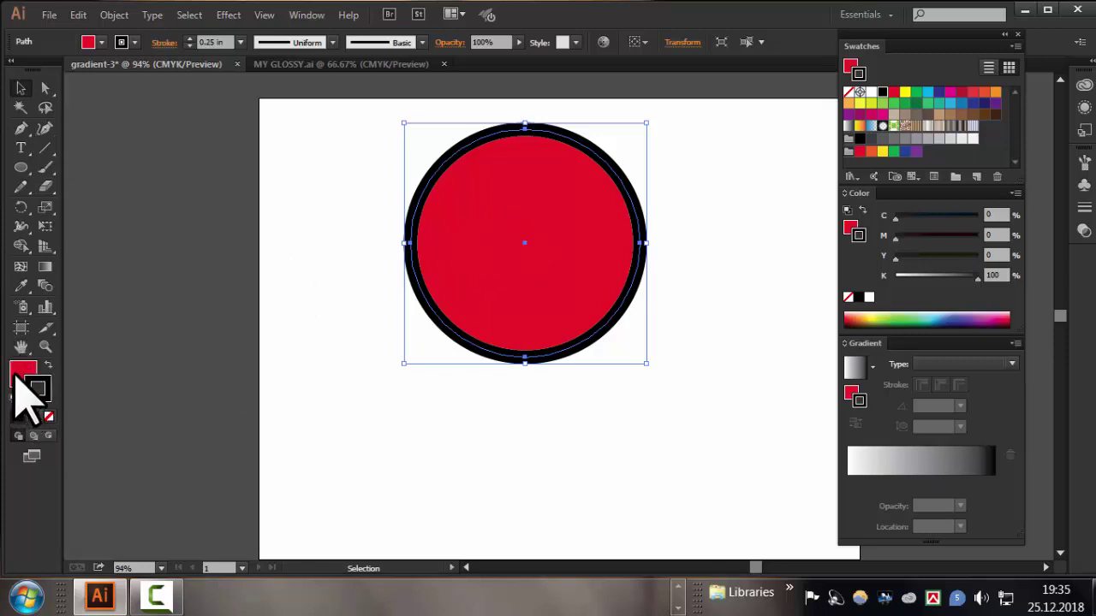
{"action": "left_click", "coordinate": [17, 375]}
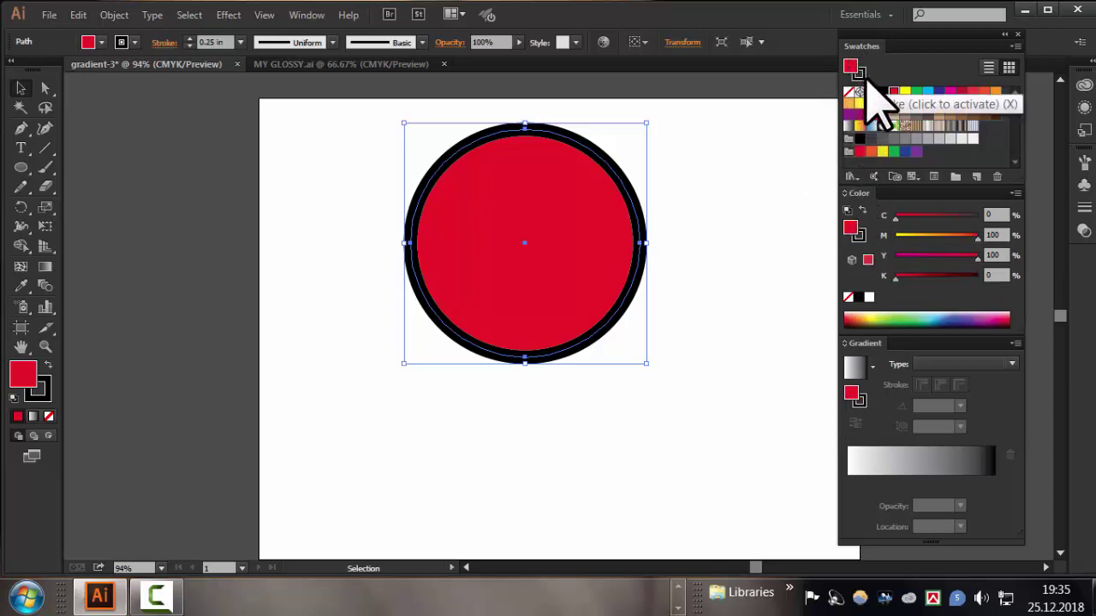
{"action": "left_click", "coordinate": [43, 392]}
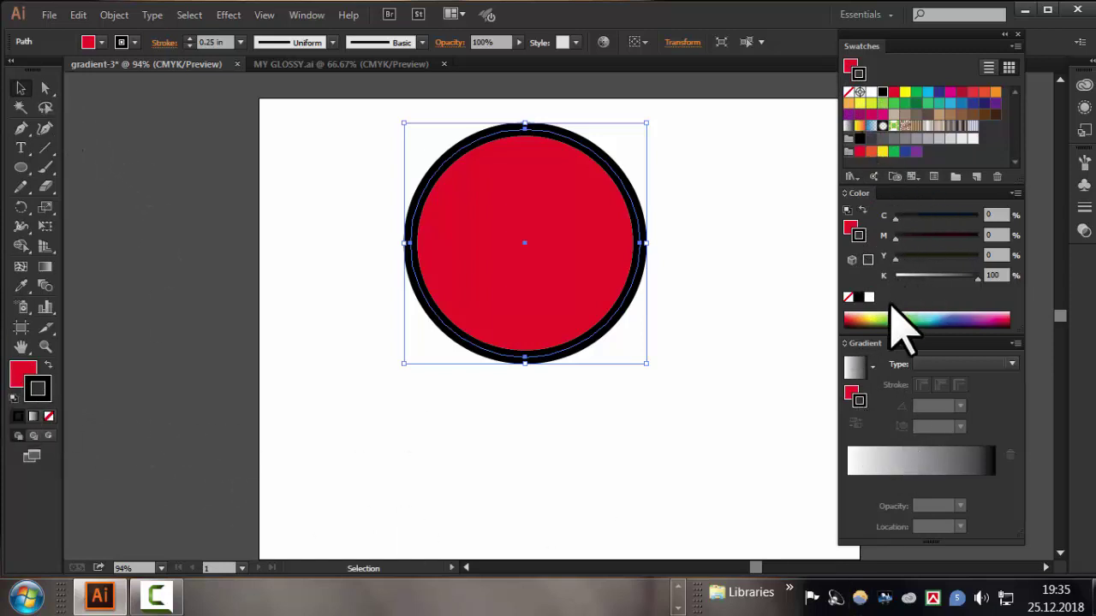
{"action": "left_click", "coordinate": [850, 395]}
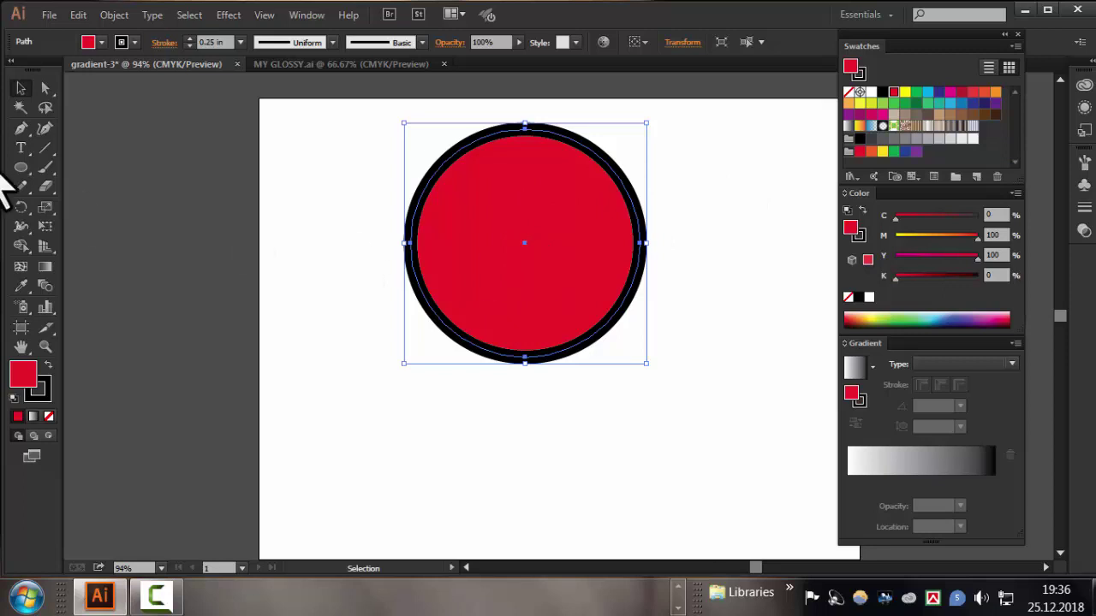
{"action": "left_click", "coordinate": [90, 43]}
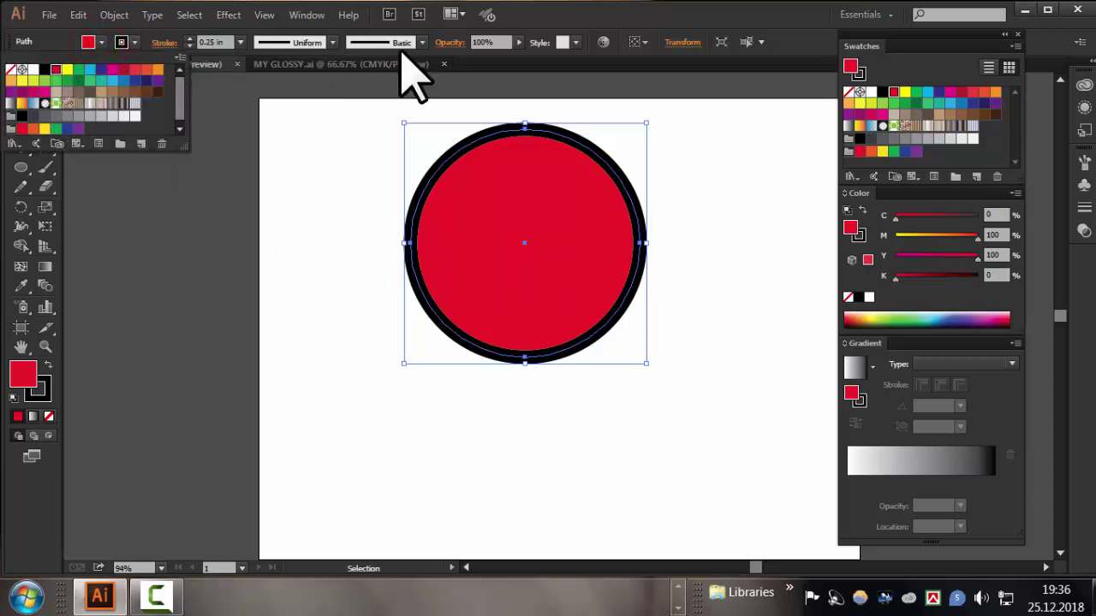
{"action": "left_click", "coordinate": [638, 30]}
{"action": "left_click", "coordinate": [872, 366]}
{"action": "left_click", "coordinate": [807, 354]}
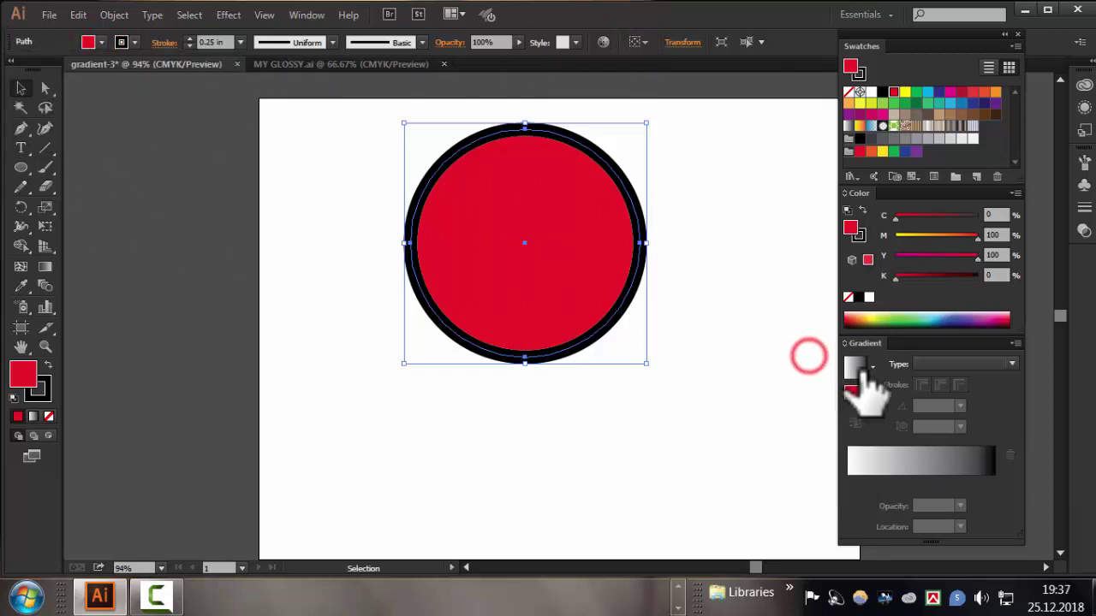
{"action": "left_click", "coordinate": [872, 366]}
{"action": "scroll", "coordinate": [870, 445], "scroll_direction": "up", "scroll_amount": 3}
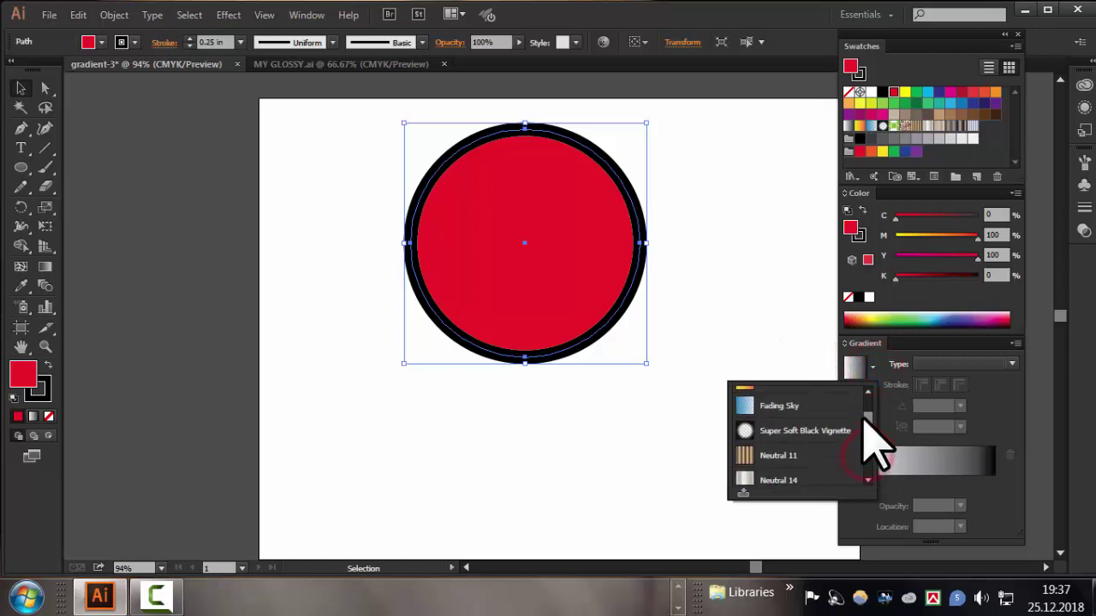
{"action": "scroll", "coordinate": [864, 428], "scroll_direction": "up", "scroll_amount": 2}
{"action": "left_click_drag", "start_coordinate": [868, 409], "coordinate": [868, 485]}
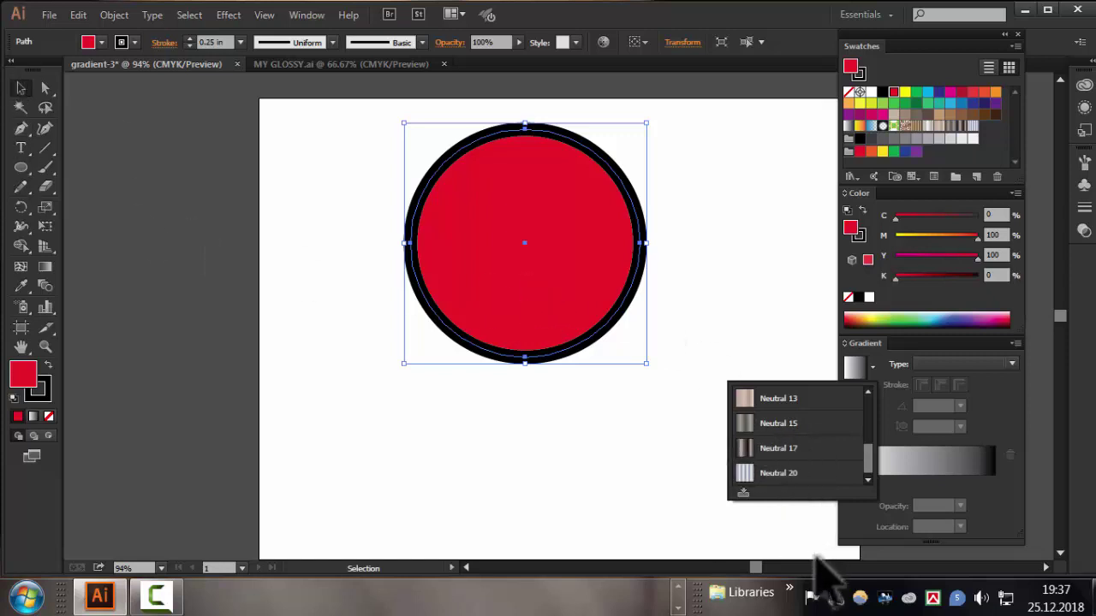
{"action": "left_click", "coordinate": [729, 291]}
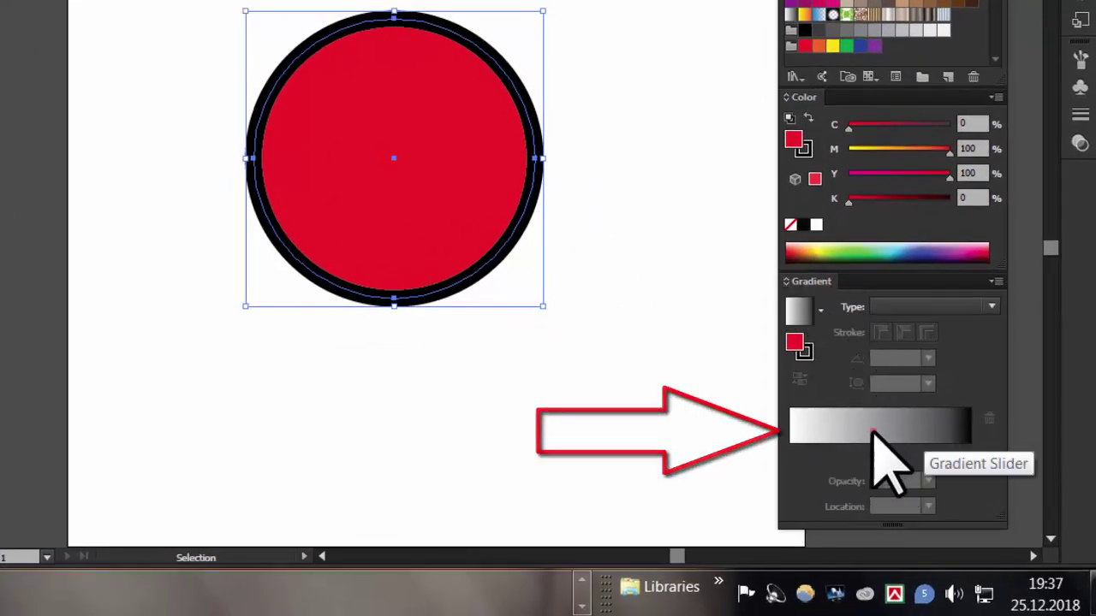
{"action": "left_click", "coordinate": [873, 430]}
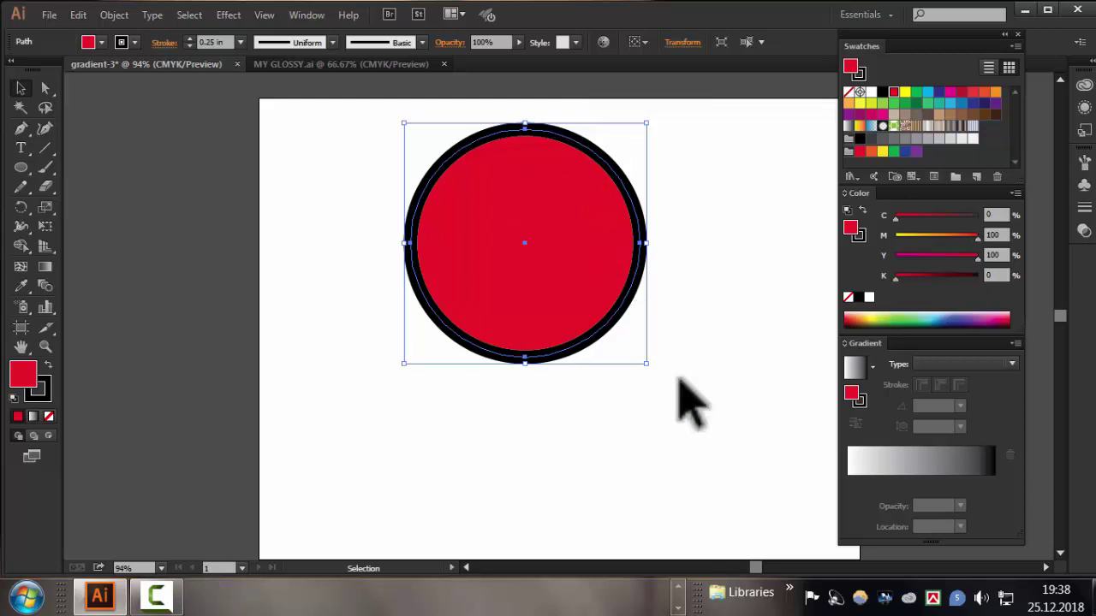
Fill the circle with the default white-to-black linear gradient and reselect it
{"action": "left_click", "coordinate": [925, 463]}
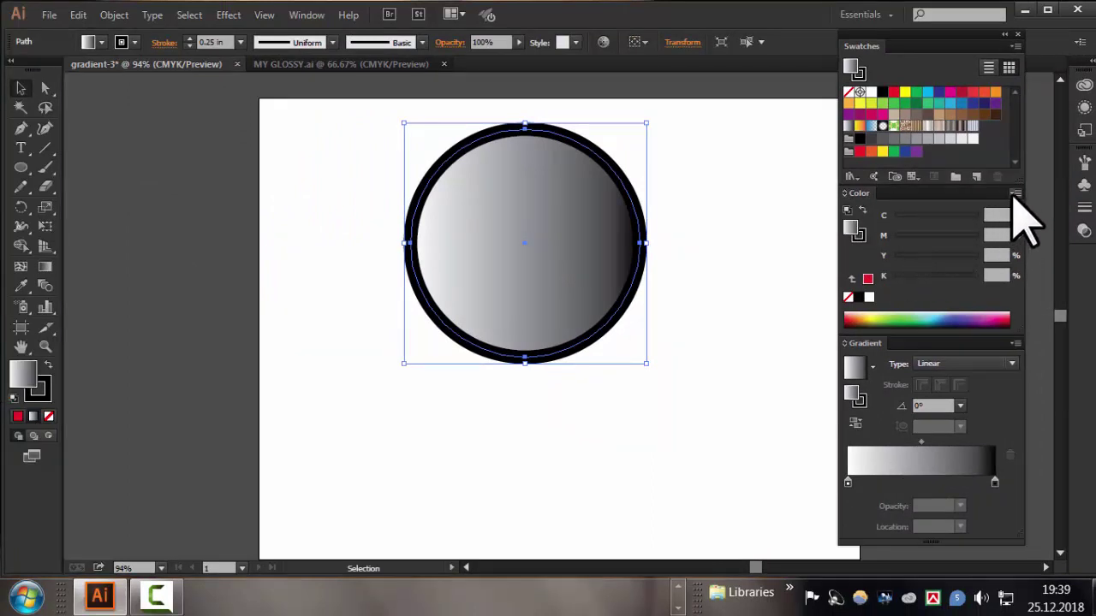
{"action": "left_click", "coordinate": [1015, 193]}
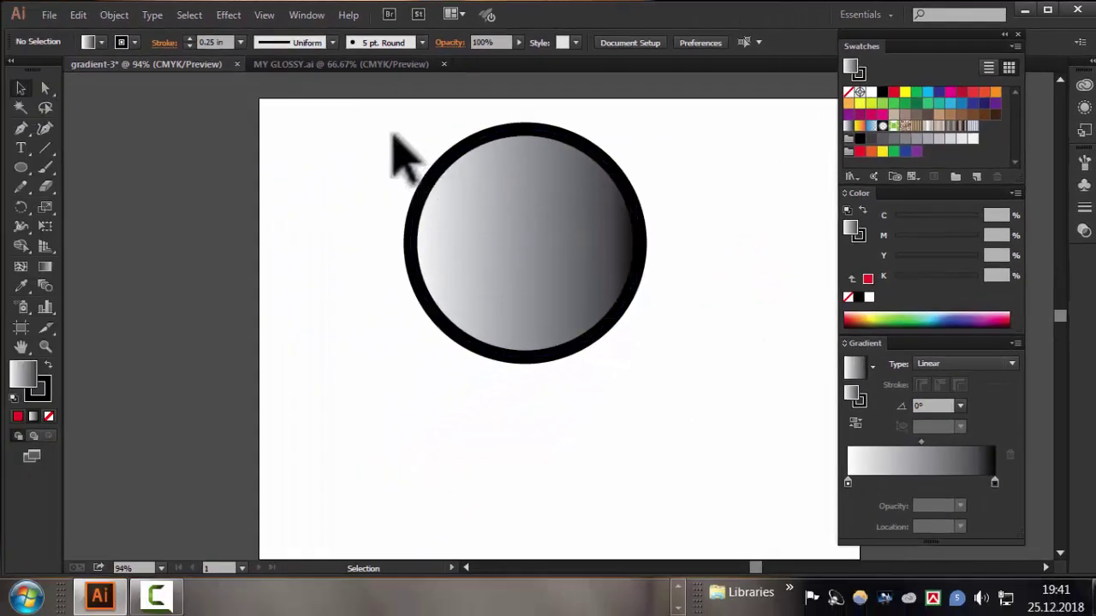
{"action": "left_click", "coordinate": [462, 189]}
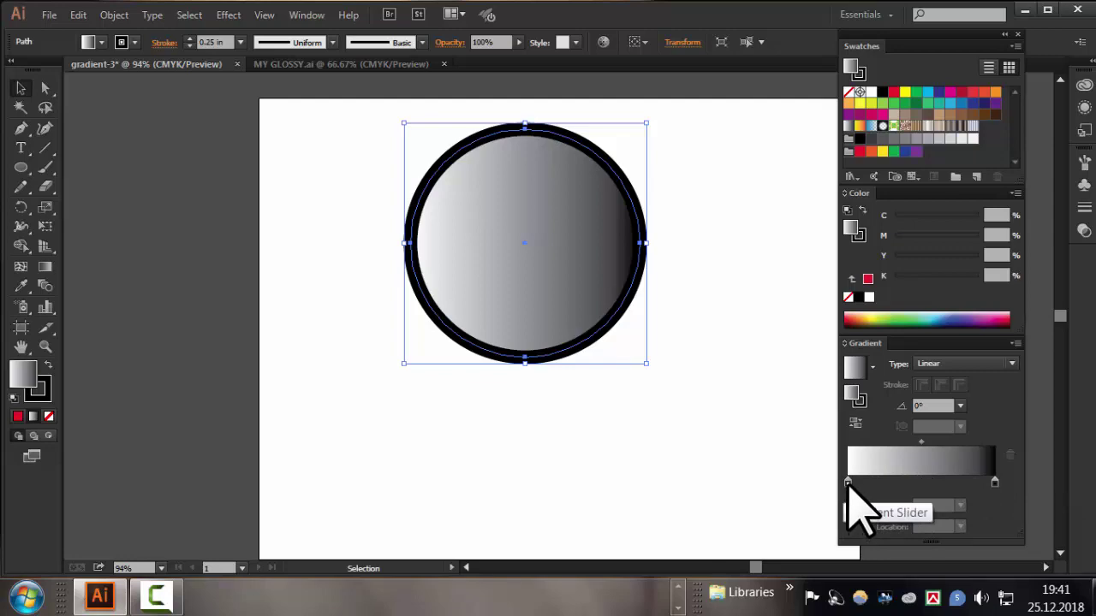
Deselect the circle, pick the gradient's white starting stop, and show its colour mode choices
{"action": "key", "text": "ctrl+shift+a"}
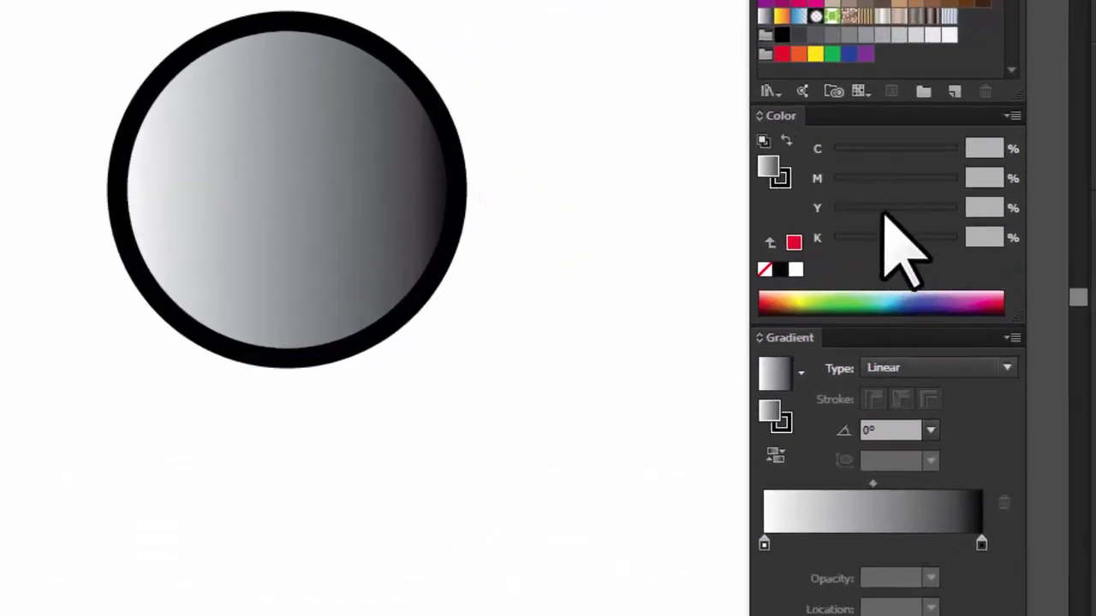
{"action": "left_click", "coordinate": [764, 544]}
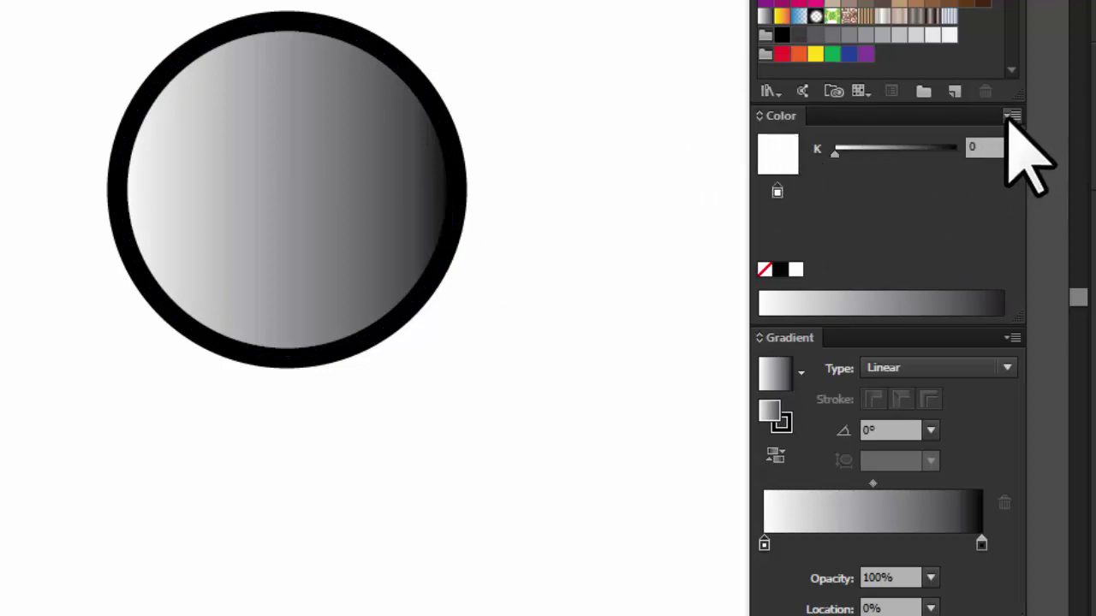
{"action": "left_click", "coordinate": [1011, 117]}
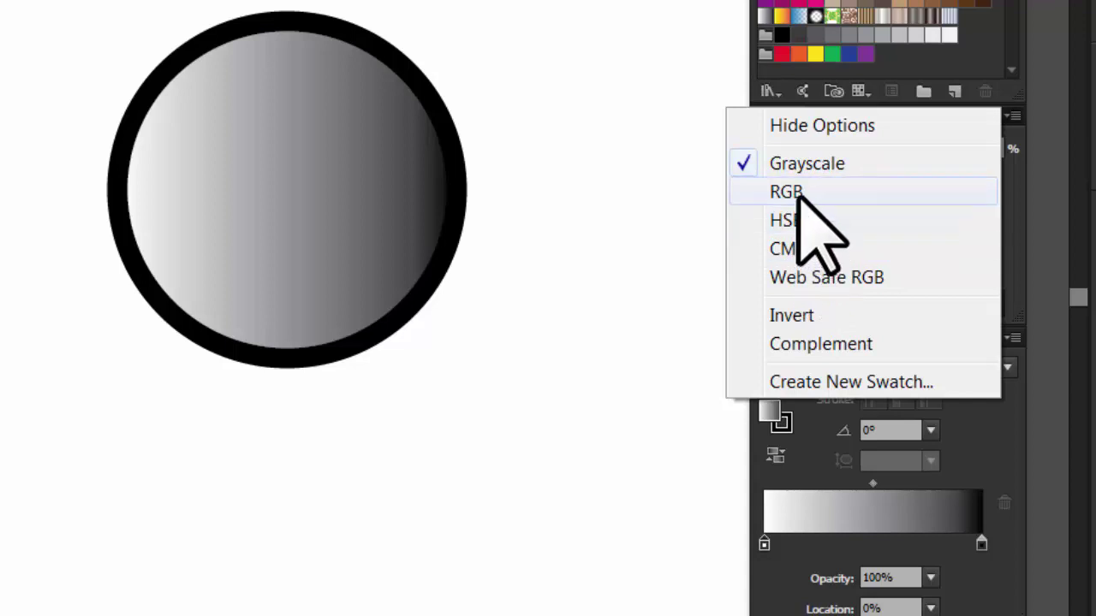
Switch the white stop's colour mode from RGB to HSB to CMYK, then reselect the circle
{"action": "left_click", "coordinate": [829, 193]}
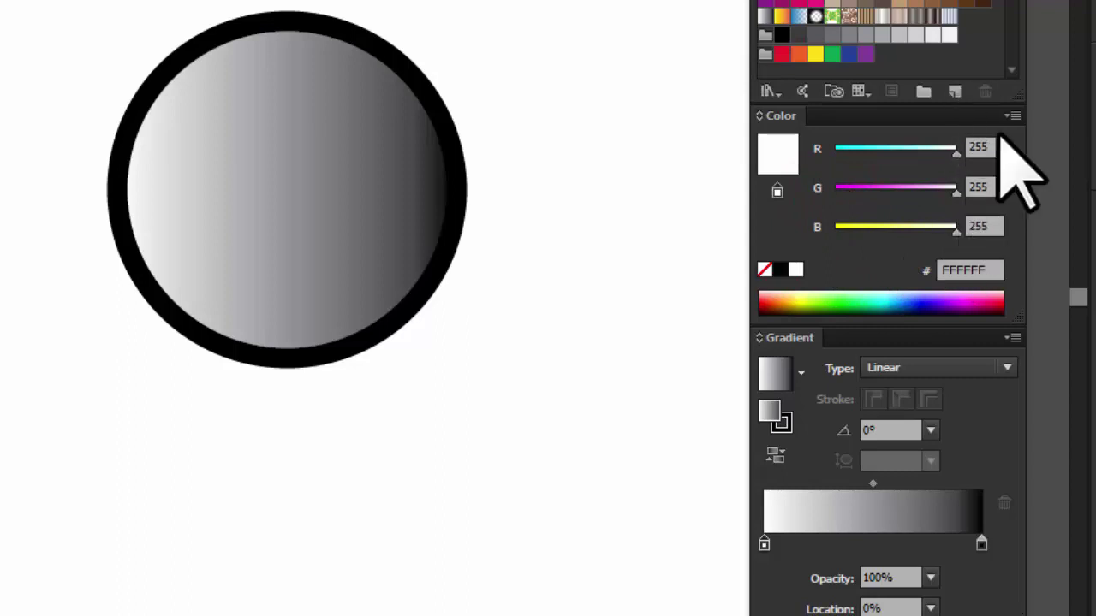
{"action": "left_click", "coordinate": [1013, 115]}
{"action": "left_click", "coordinate": [796, 223]}
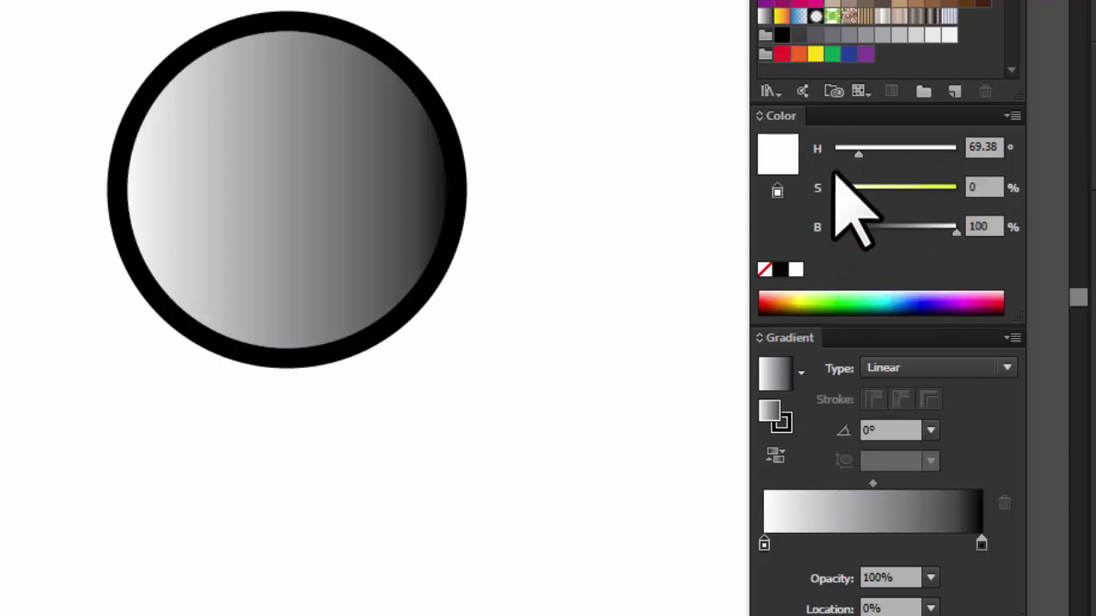
{"action": "left_click", "coordinate": [1013, 115]}
{"action": "left_click", "coordinate": [796, 249]}
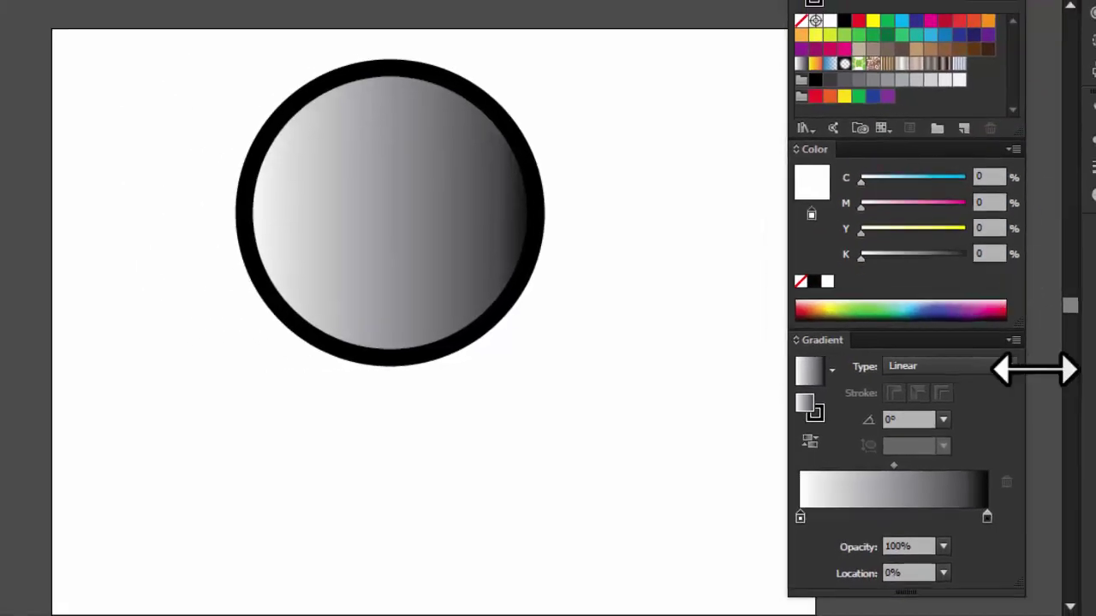
{"action": "left_click", "coordinate": [514, 205]}
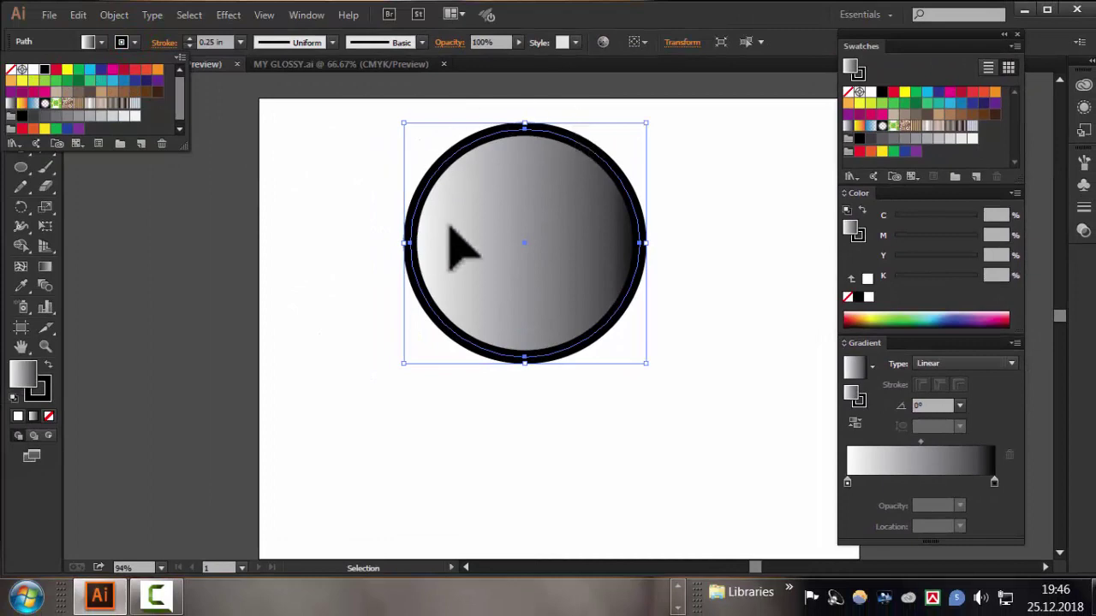
Remove the circle's outline and experiment with adding, moving and deleting extra gradient stops
{"action": "left_click", "coordinate": [11, 69]}
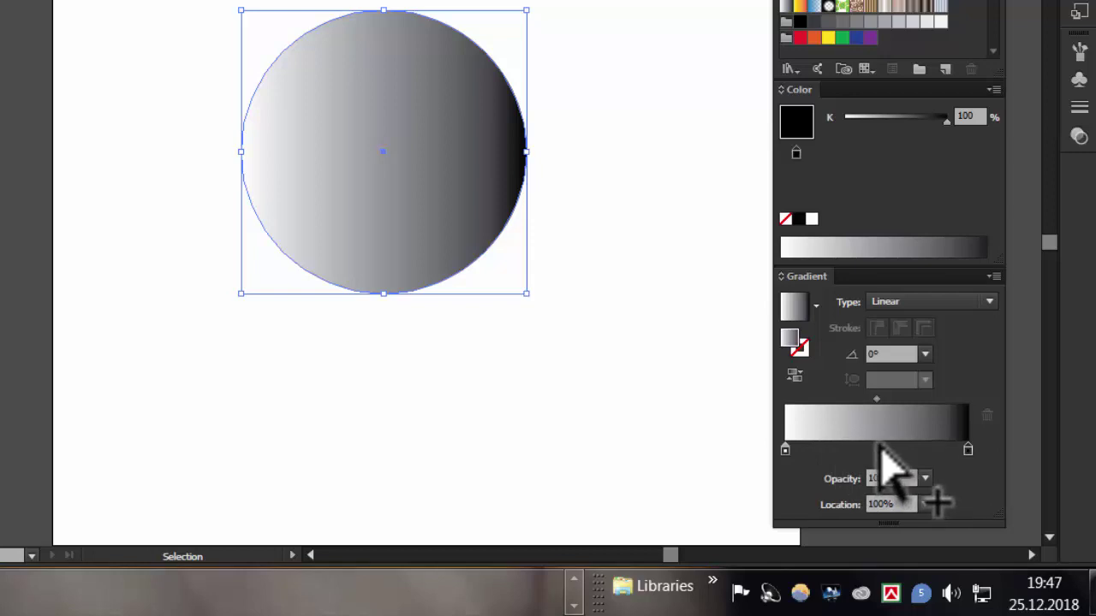
{"action": "left_click", "coordinate": [879, 449]}
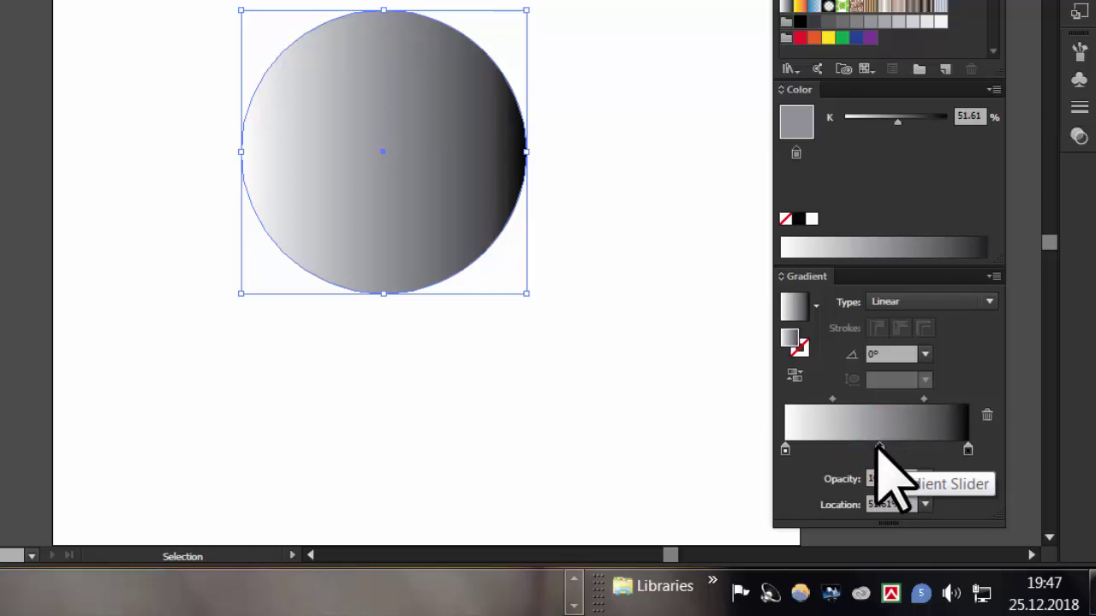
{"action": "left_click_drag", "start_coordinate": [879, 450], "coordinate": [889, 451]}
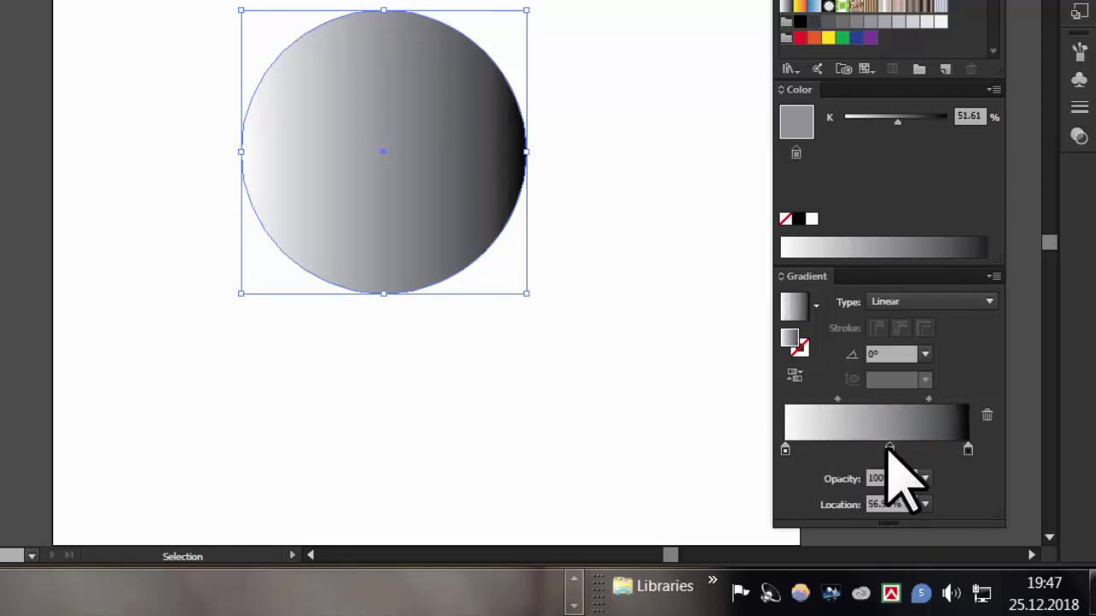
{"action": "left_click", "coordinate": [954, 449]}
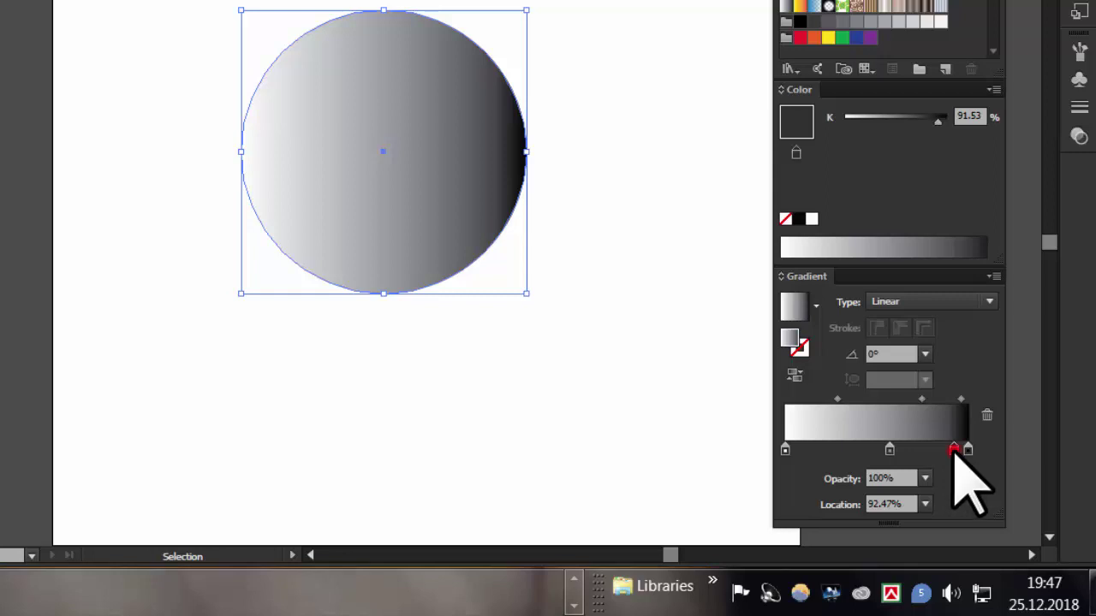
{"action": "mouse_move", "coordinate": [955, 450]}
{"action": "left_mouse_down"}
{"action": "mouse_move", "coordinate": [887, 456]}
{"action": "mouse_move", "coordinate": [920, 514]}
{"action": "left_mouse_up"}
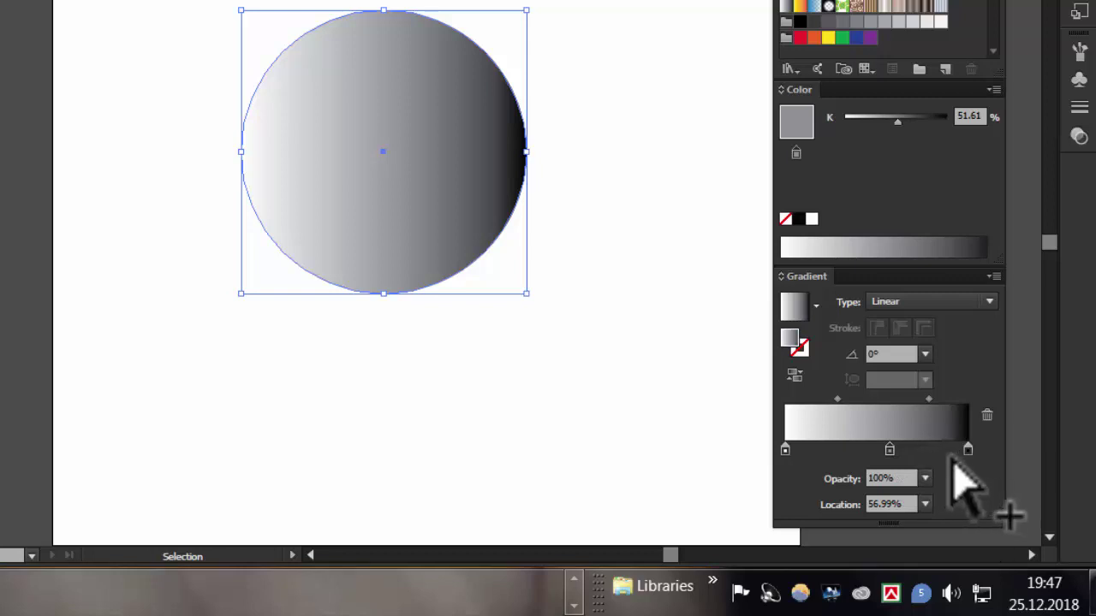
{"action": "left_click_drag", "start_coordinate": [889, 451], "coordinate": [874, 451]}
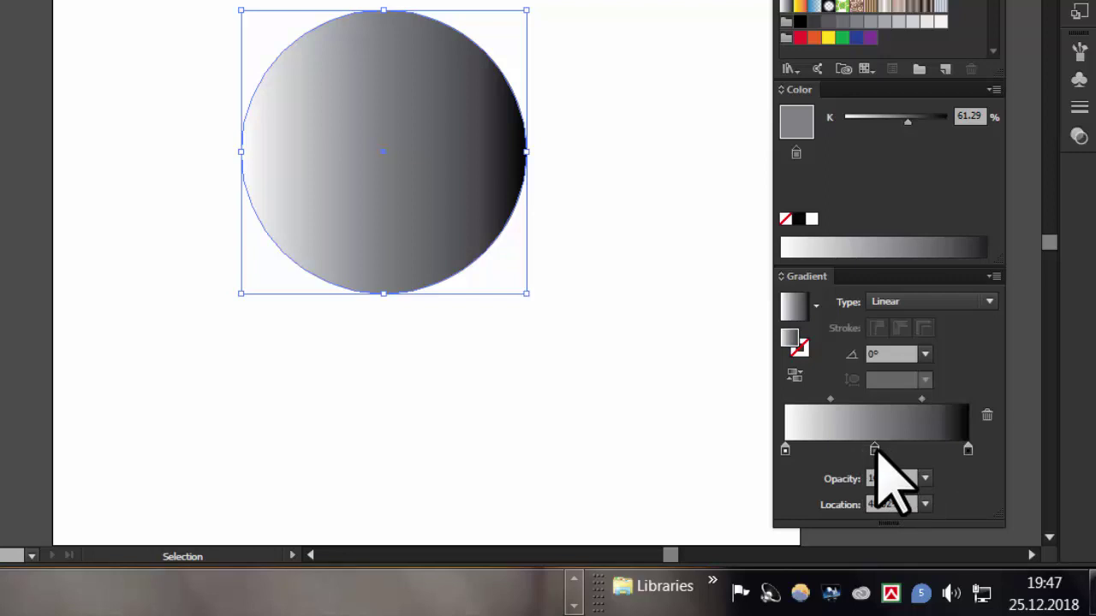
{"action": "left_click", "coordinate": [987, 416]}
{"action": "mouse_move", "coordinate": [968, 449]}
{"action": "left_mouse_down"}
{"action": "mouse_move", "coordinate": [868, 456]}
{"action": "mouse_move", "coordinate": [660, 380]}
{"action": "left_mouse_up"}
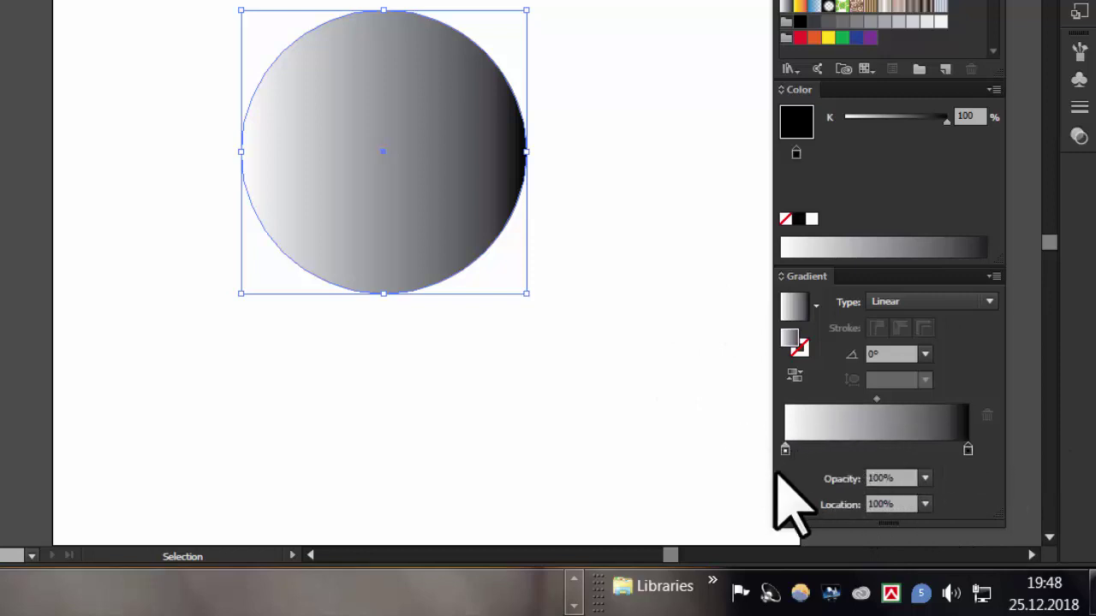
Alt-drag the black end stop to duplicate it and widen the solid black area
{"action": "left_click", "coordinate": [968, 449]}
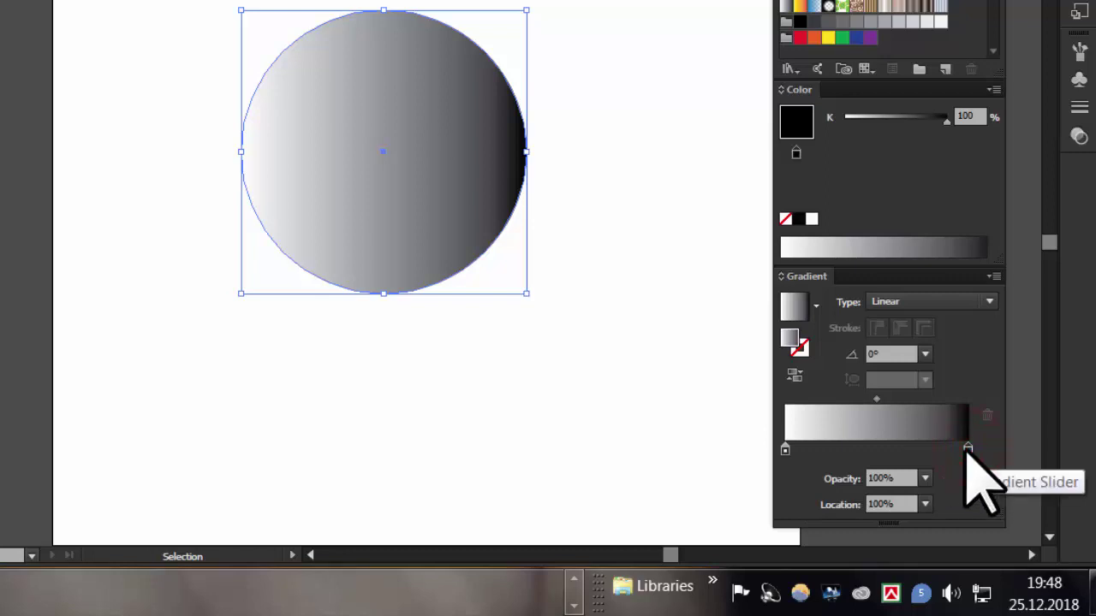
{"action": "key", "text": "alt"}
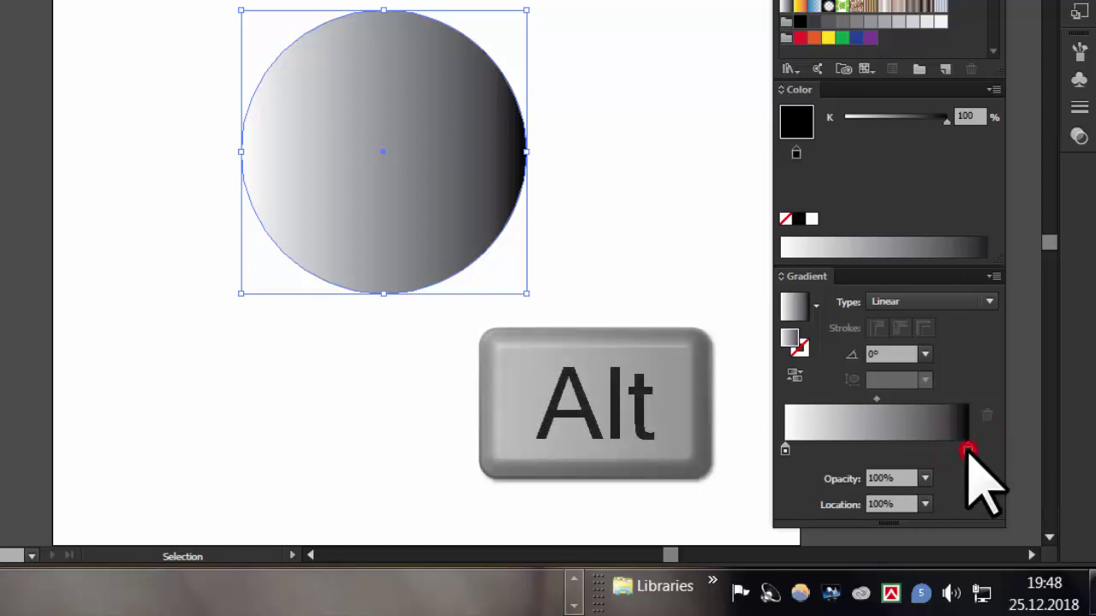
{"action": "left_click_drag", "start_coordinate": [967, 449], "coordinate": [904, 447]}
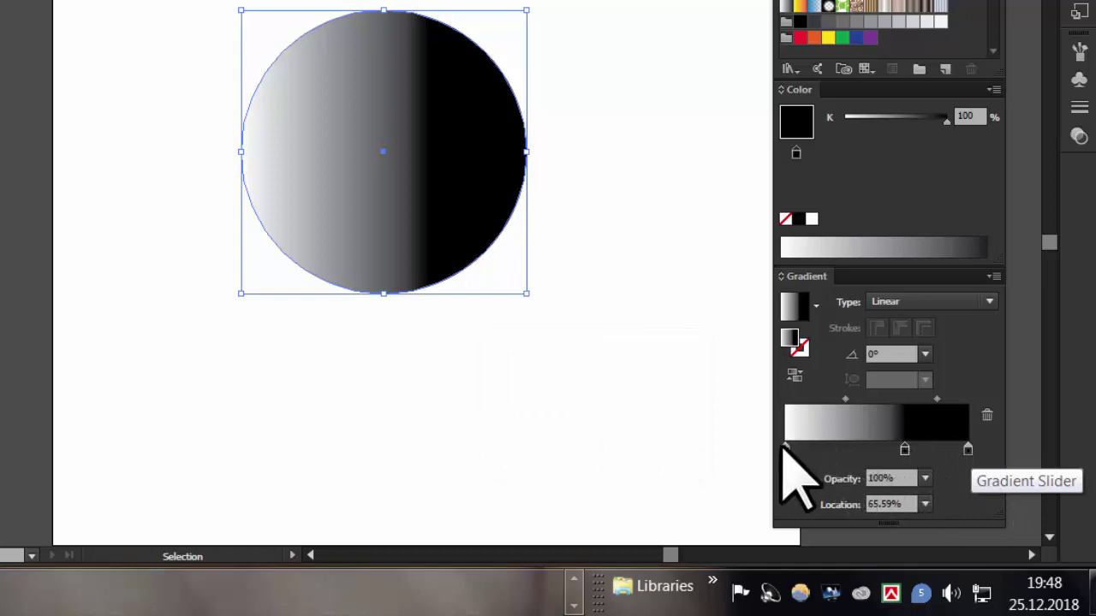
{"action": "mouse_move", "coordinate": [784, 449]}
{"action": "left_mouse_down"}
{"action": "mouse_move", "coordinate": [921, 450]}
{"action": "mouse_move", "coordinate": [784, 450]}
{"action": "left_mouse_up"}
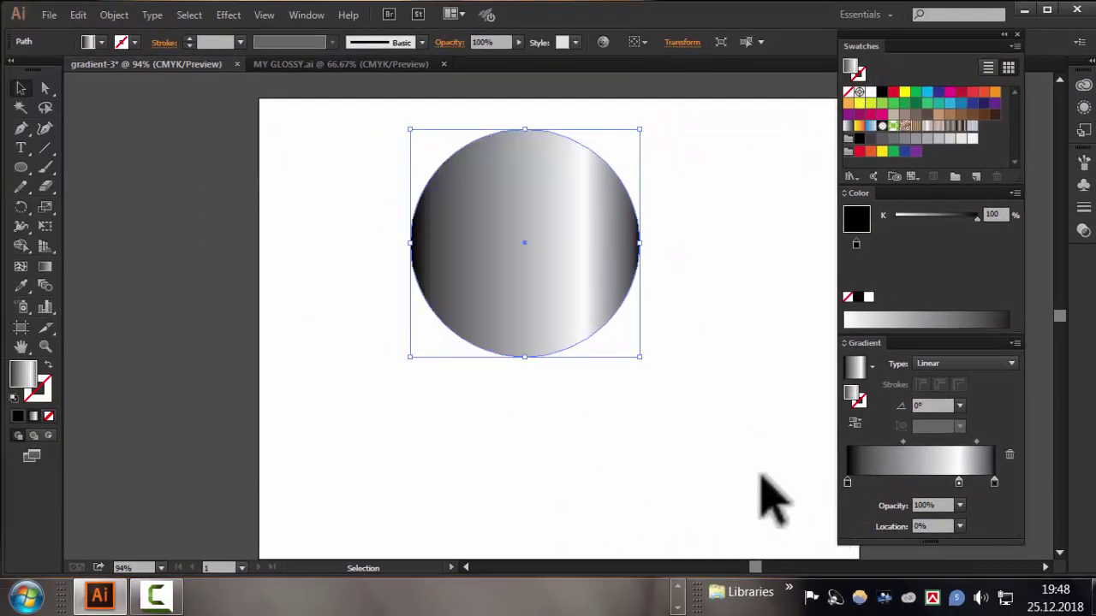
Arrange black stops at both ends with a white highlight centred near 50.54%
{"action": "left_click_drag", "start_coordinate": [958, 482], "coordinate": [917, 482]}
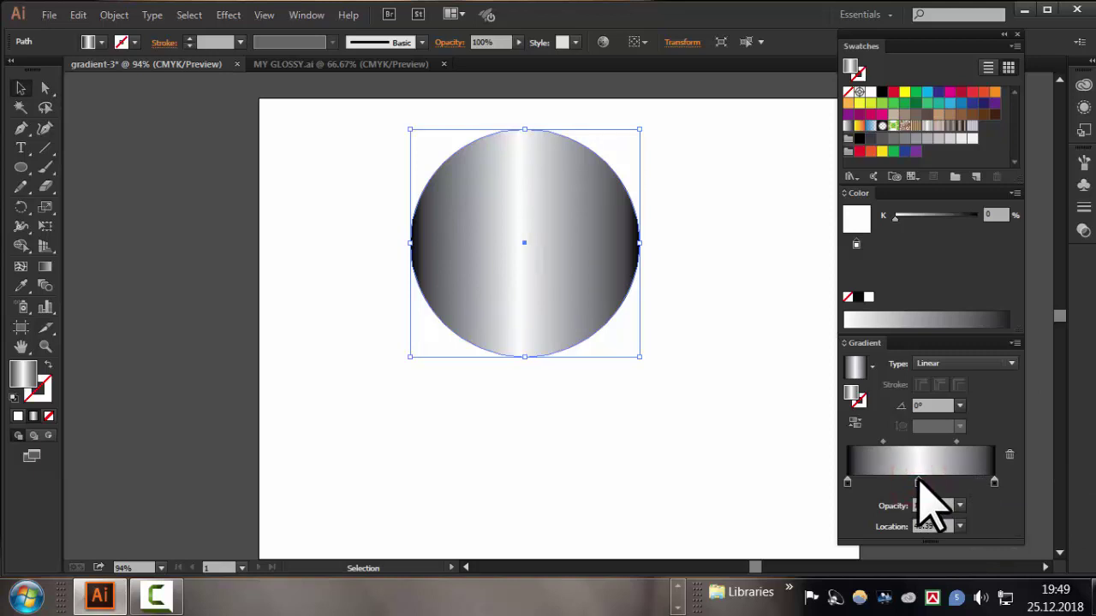
{"action": "mouse_move", "coordinate": [918, 482]}
{"action": "left_mouse_down"}
{"action": "mouse_move", "coordinate": [957, 482]}
{"action": "mouse_move", "coordinate": [886, 482]}
{"action": "left_mouse_up"}
{"action": "left_click_drag", "start_coordinate": [956, 482], "coordinate": [960, 482]}
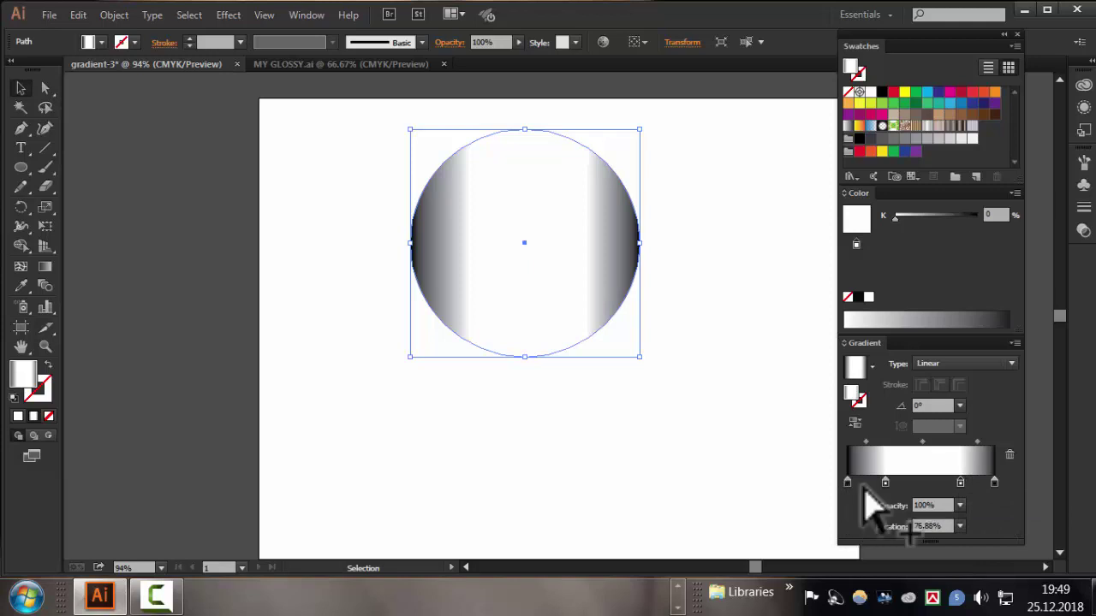
{"action": "left_click", "coordinate": [848, 483]}
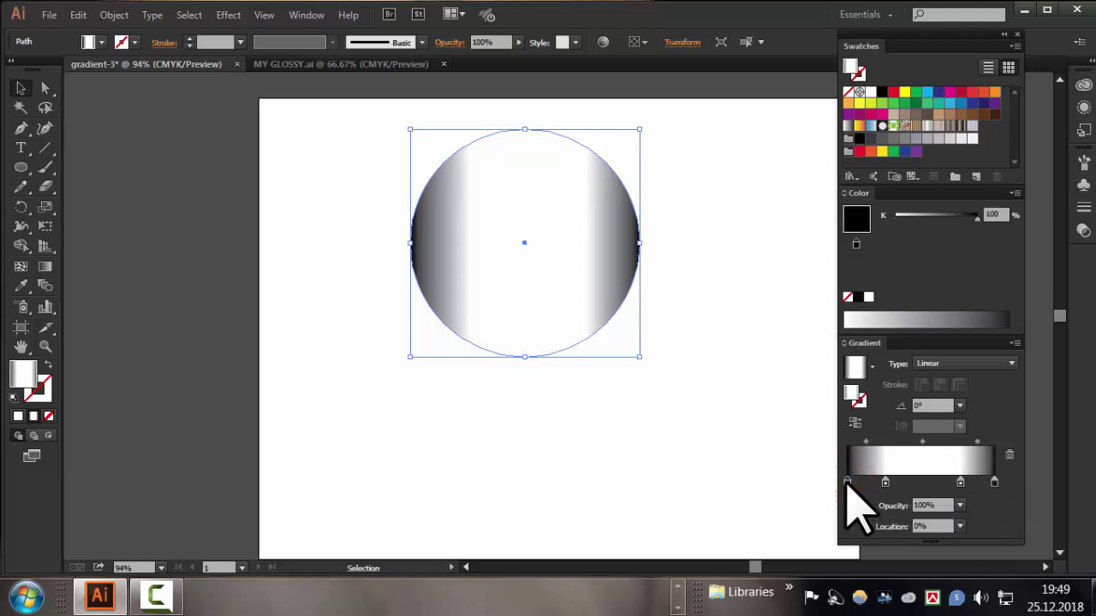
{"action": "left_click_drag", "start_coordinate": [847, 483], "coordinate": [919, 484]}
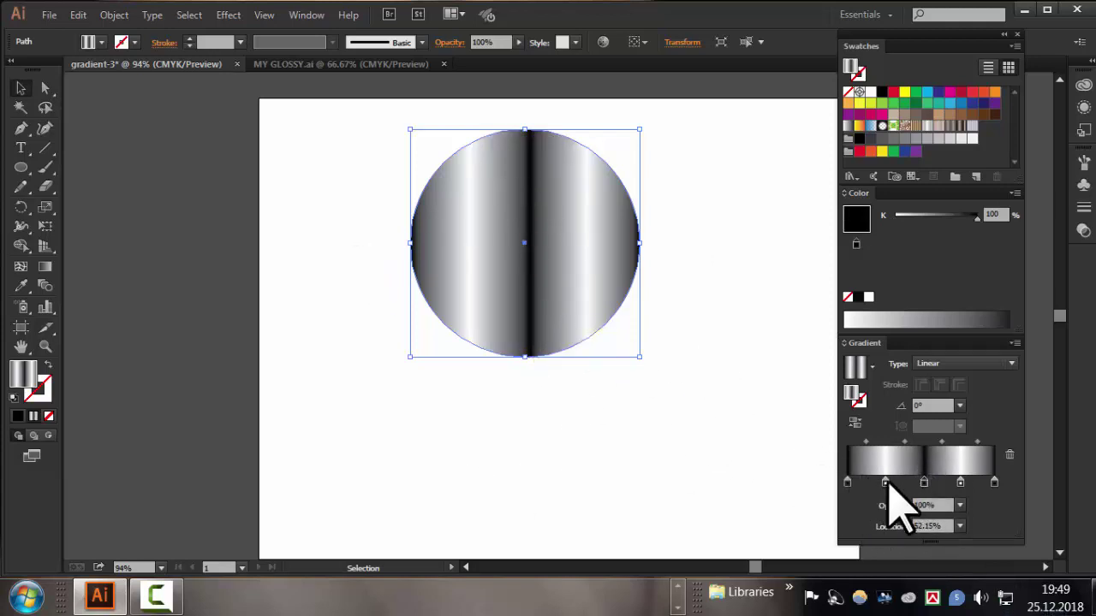
{"action": "key", "text": "ctrl+z"}
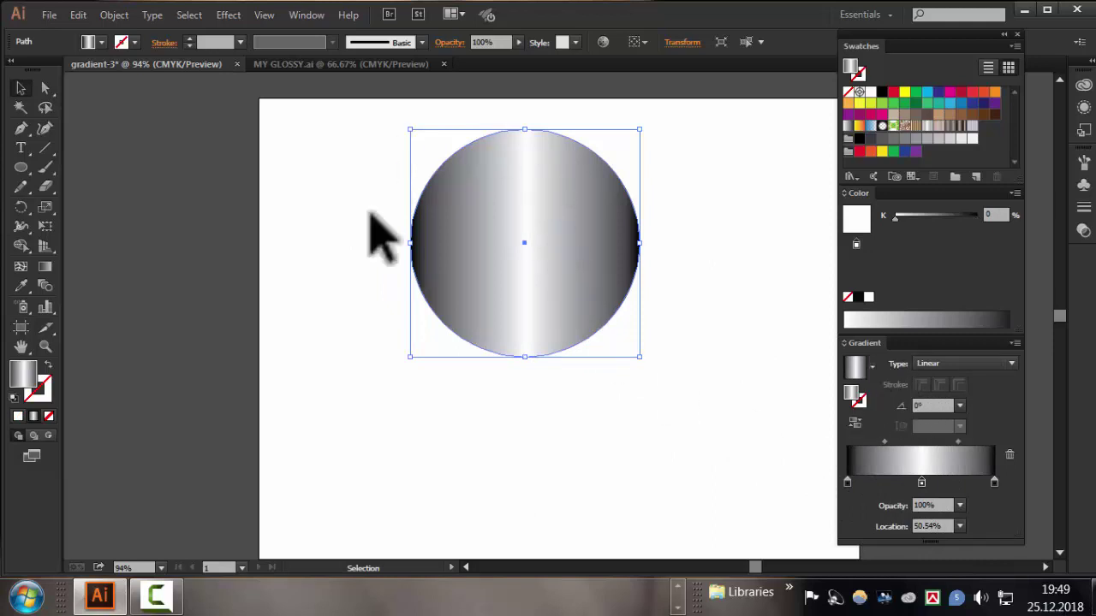
Make the gradient Radial, drop the extra black stop, and put the white stop at 0%
{"action": "left_click", "coordinate": [1010, 364]}
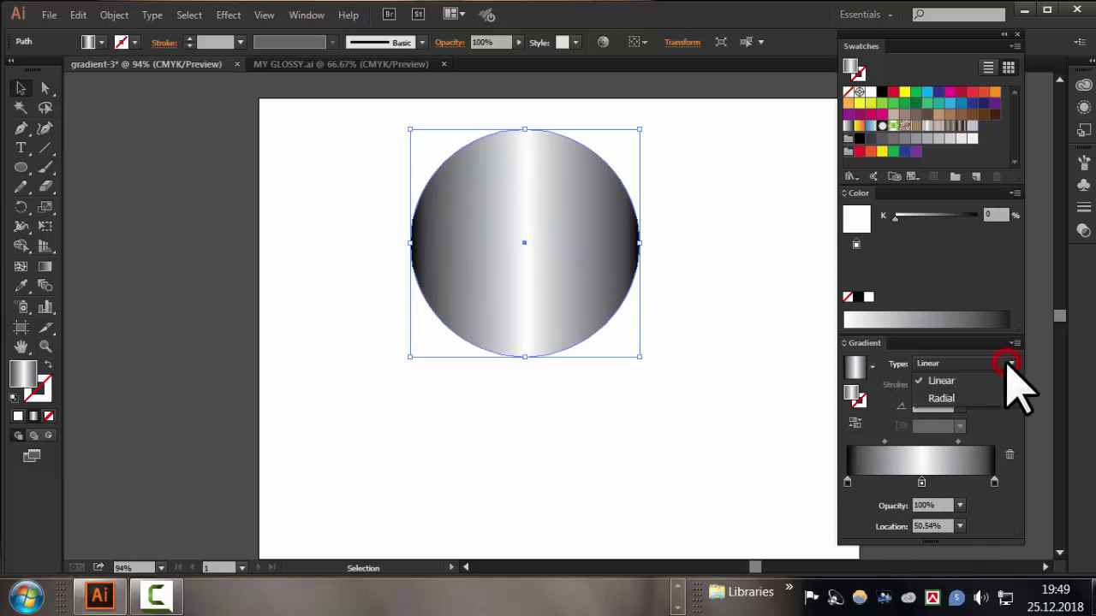
{"action": "left_click", "coordinate": [942, 399]}
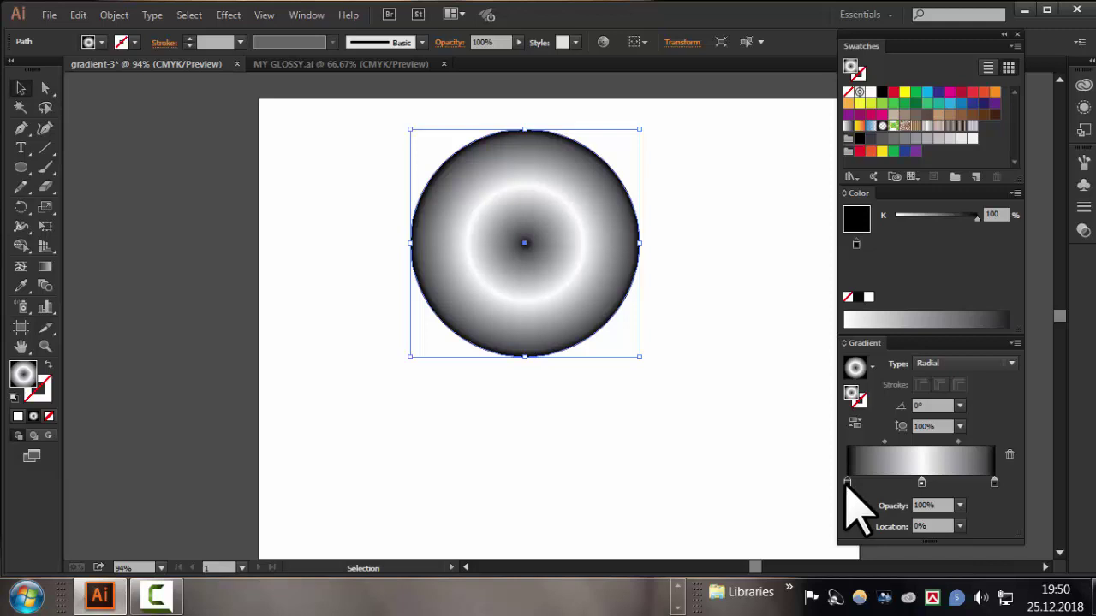
{"action": "left_click_drag", "start_coordinate": [847, 483], "coordinate": [841, 540]}
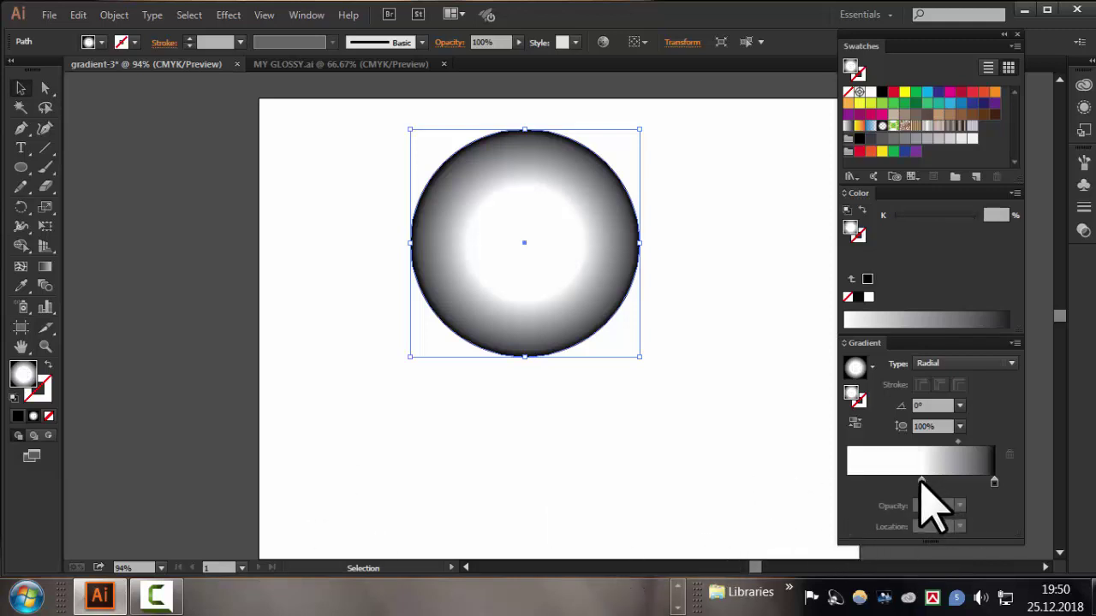
{"action": "left_click_drag", "start_coordinate": [921, 482], "coordinate": [845, 482]}
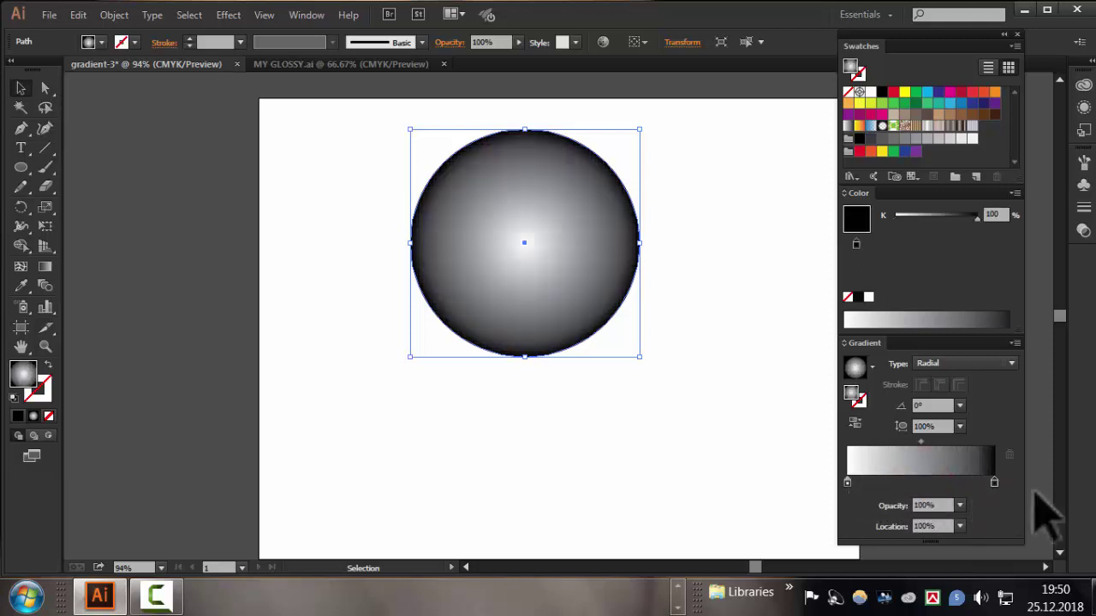
{"action": "left_click", "coordinate": [847, 482]}
{"action": "left_click_drag", "start_coordinate": [850, 482], "coordinate": [844, 482]}
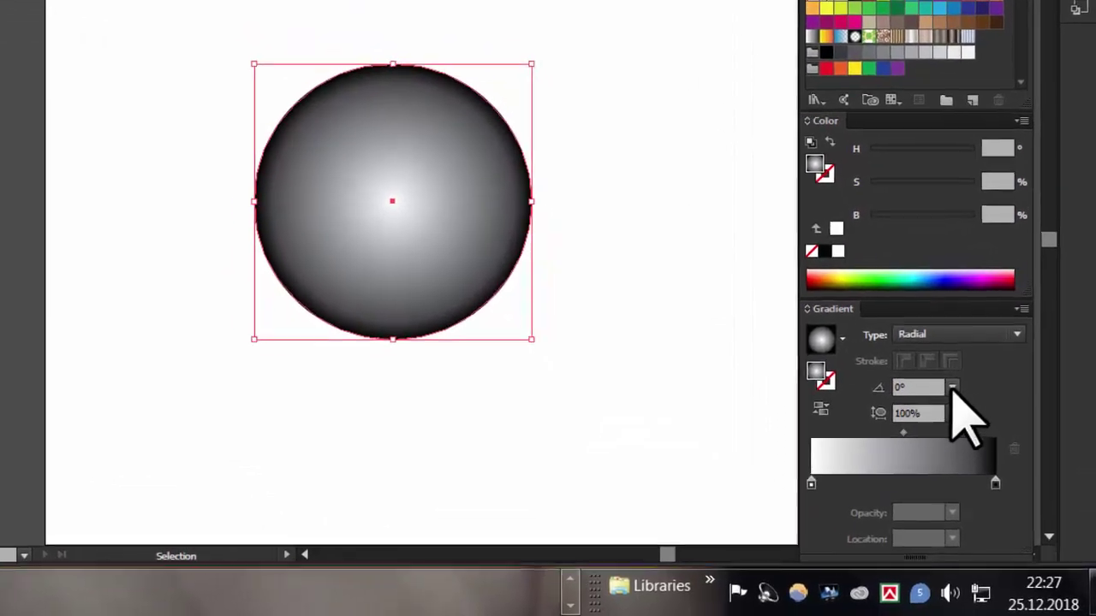
Try the preset gradient angles 30°, 120° and -90° on the circle's gradient
{"action": "left_click", "coordinate": [982, 433]}
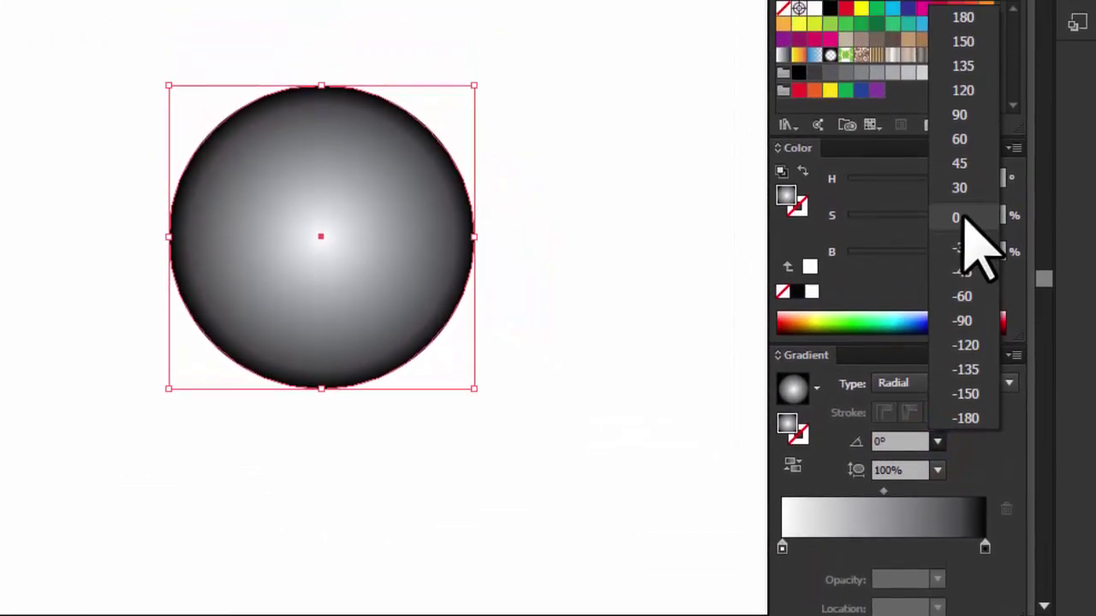
{"action": "left_click", "coordinate": [963, 127]}
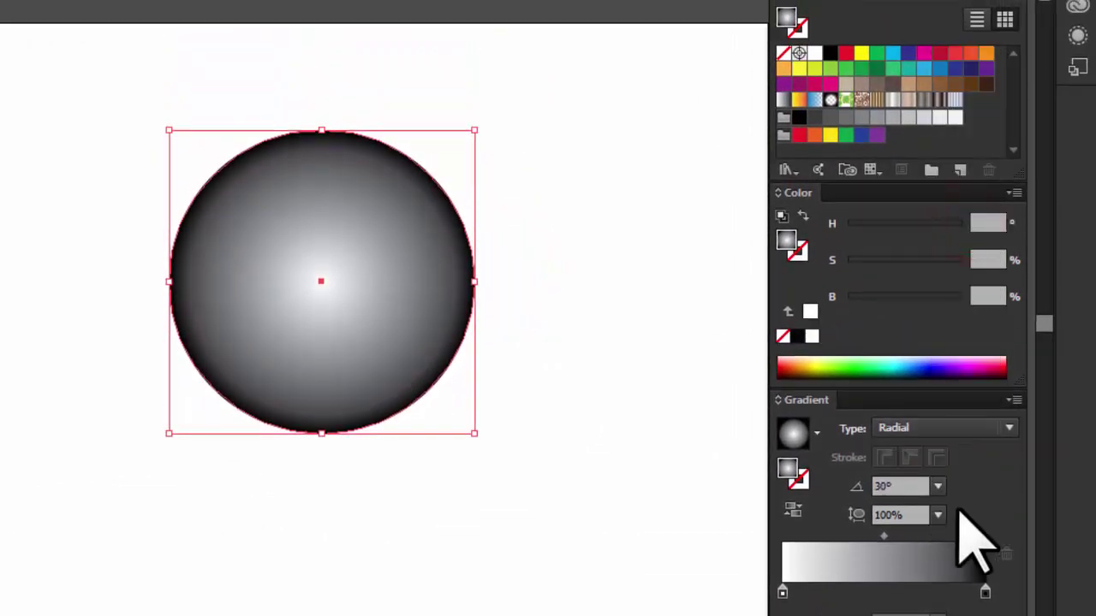
{"action": "left_click", "coordinate": [938, 486]}
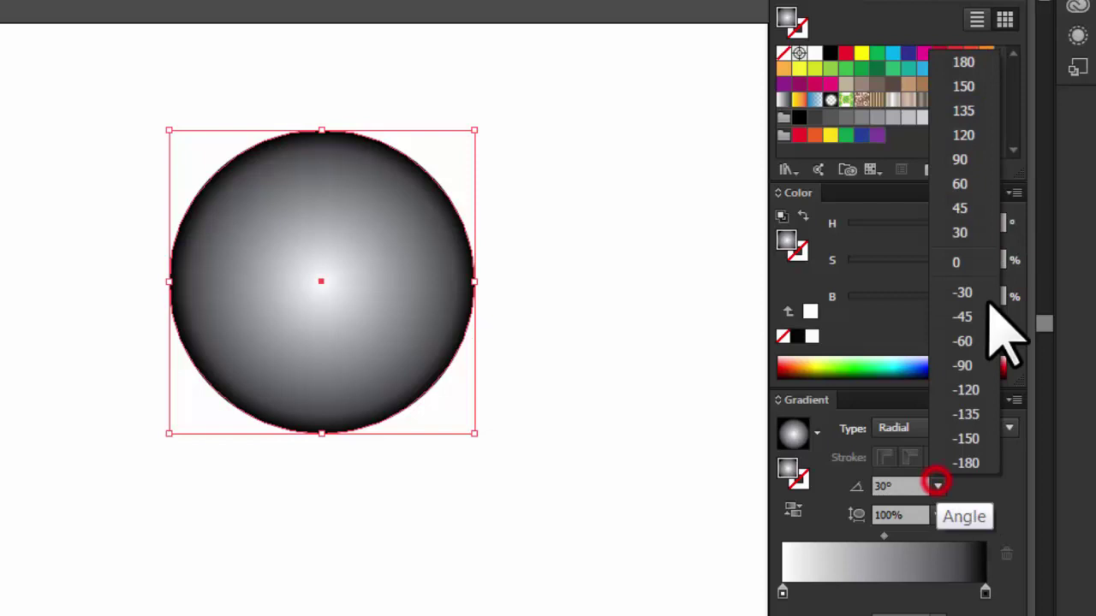
{"action": "left_click", "coordinate": [976, 130]}
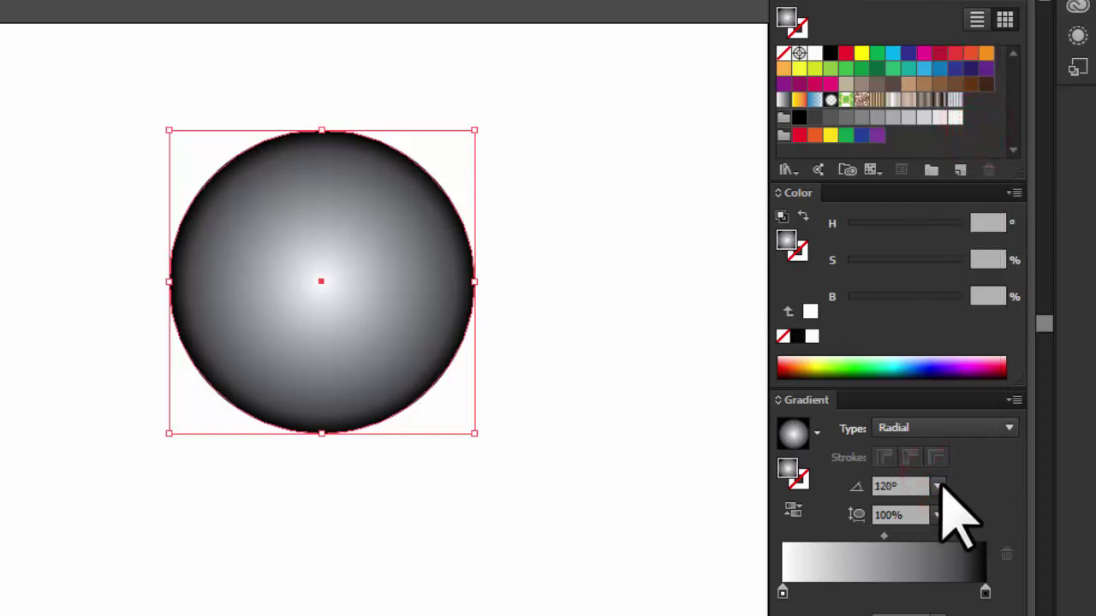
{"action": "left_click", "coordinate": [937, 487]}
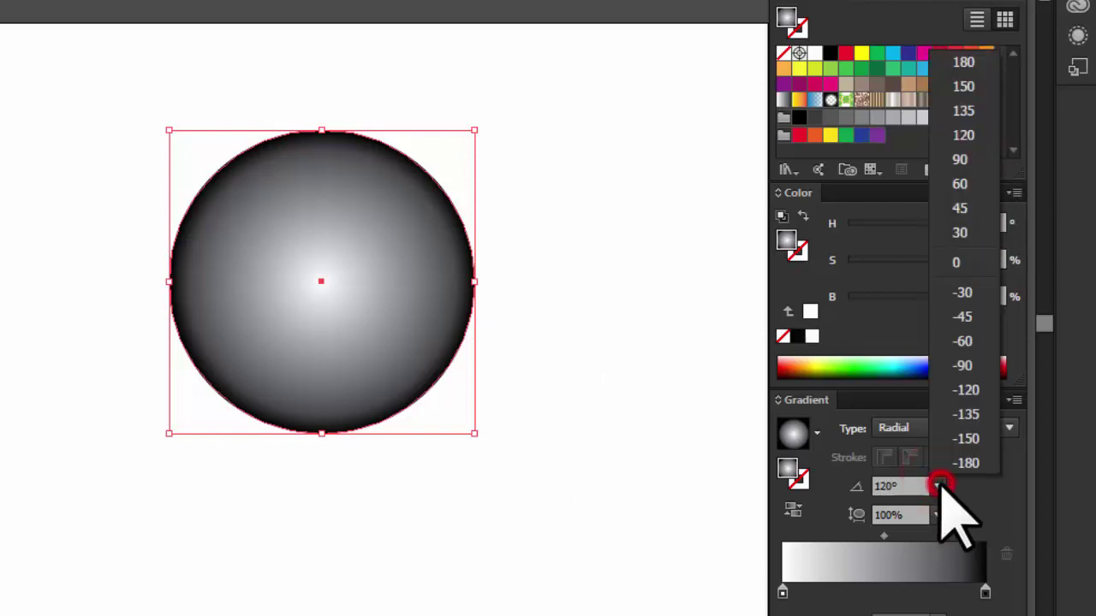
{"action": "left_click", "coordinate": [963, 365]}
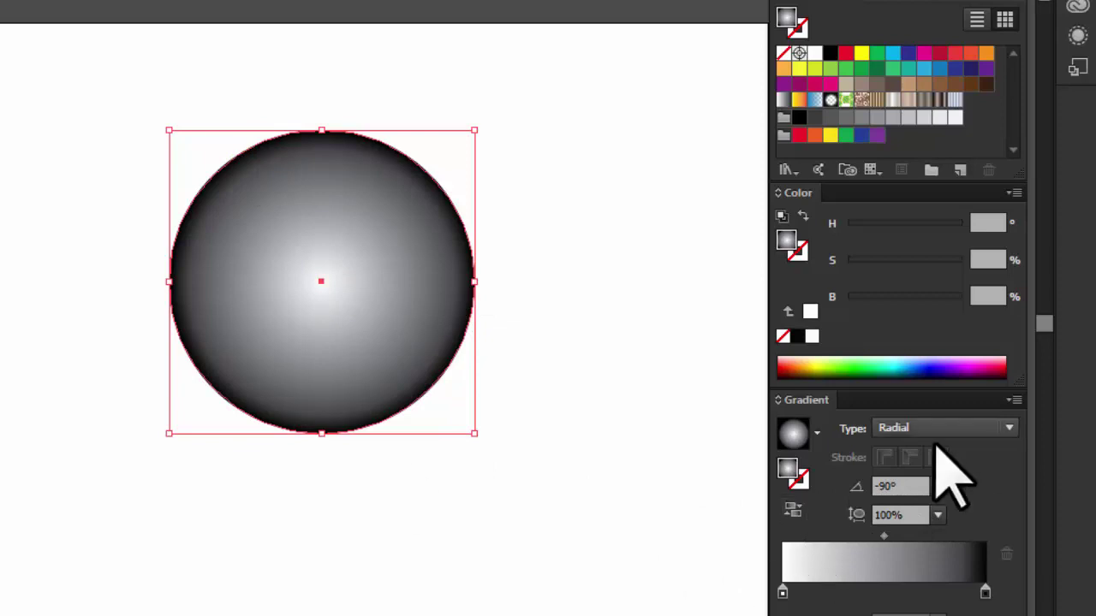
Switch the gradient to Linear at -45°, then return to Radial at 0° and edit it on canvas
{"action": "left_click", "coordinate": [1010, 428]}
{"action": "left_click", "coordinate": [960, 452]}
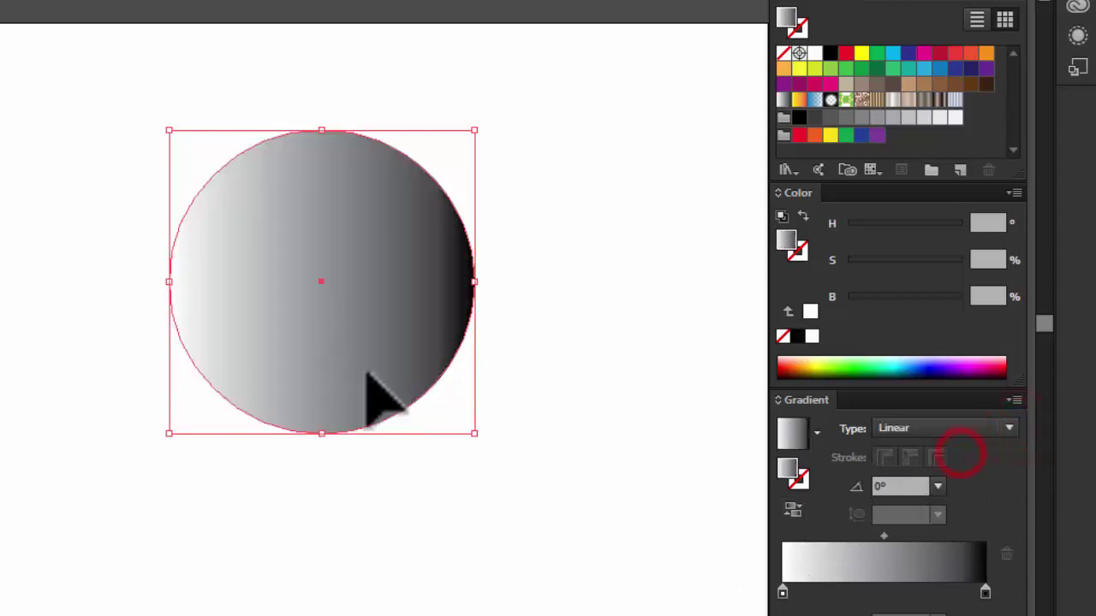
{"action": "left_click", "coordinate": [938, 486]}
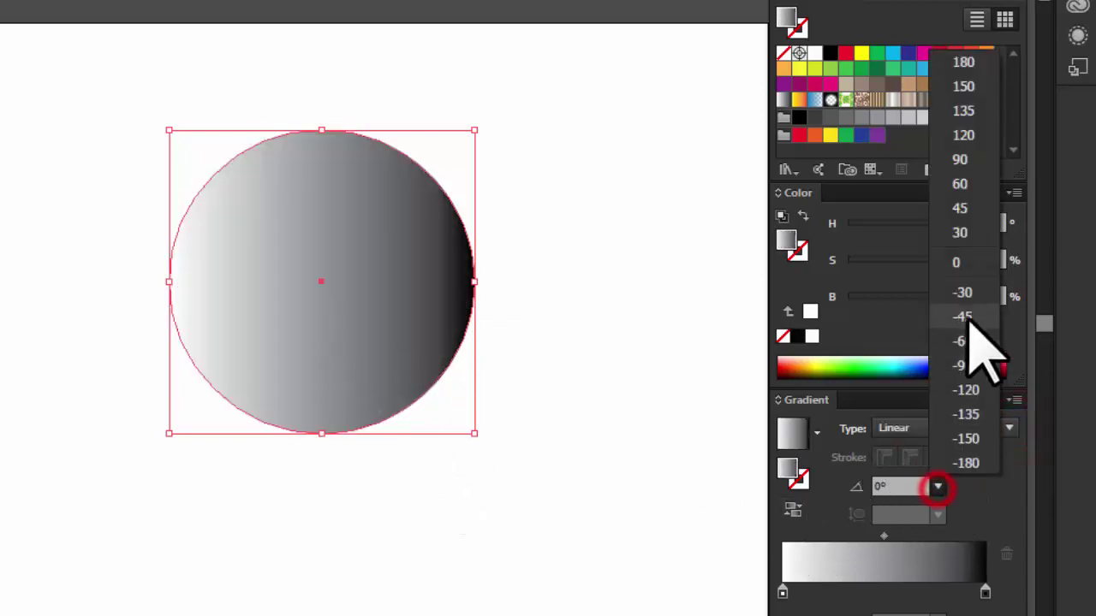
{"action": "left_click", "coordinate": [956, 314]}
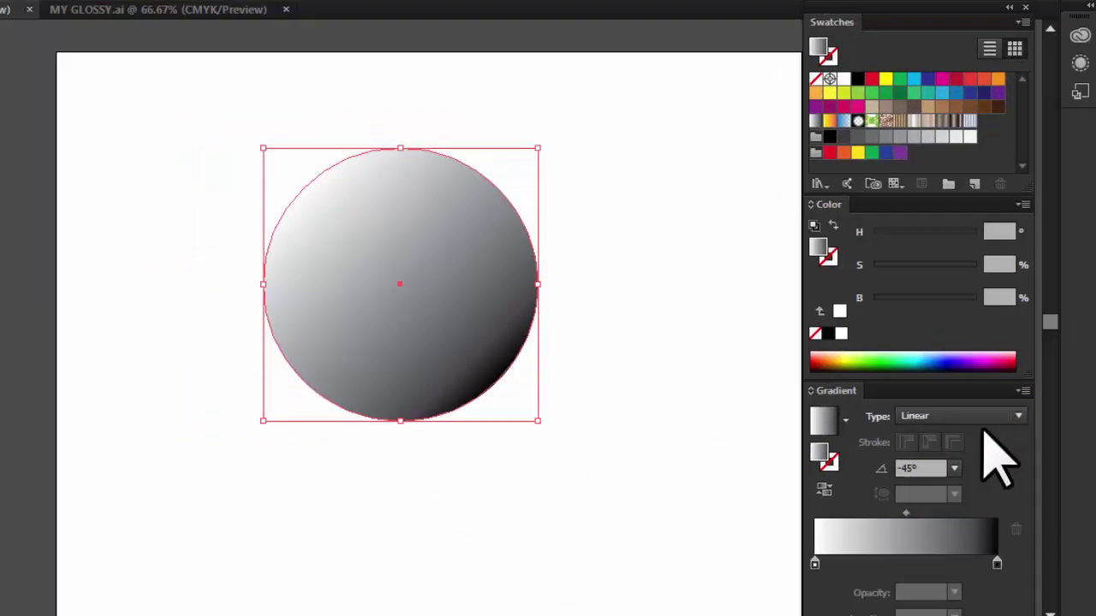
{"action": "left_click", "coordinate": [1009, 428]}
{"action": "left_click", "coordinate": [959, 468]}
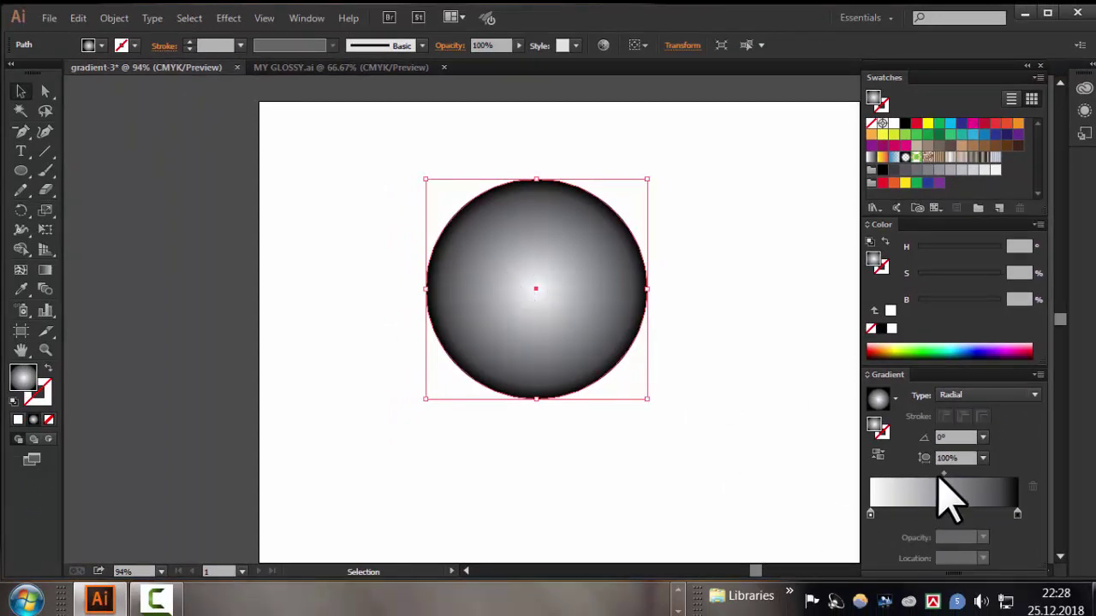
{"action": "left_click", "coordinate": [982, 438]}
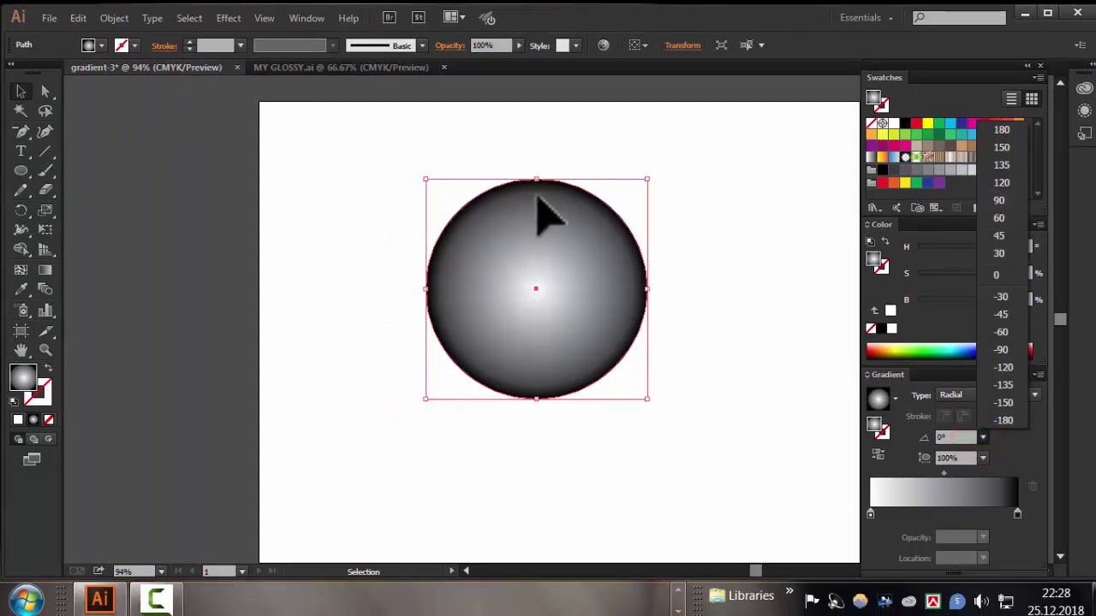
{"action": "left_click", "coordinate": [718, 425]}
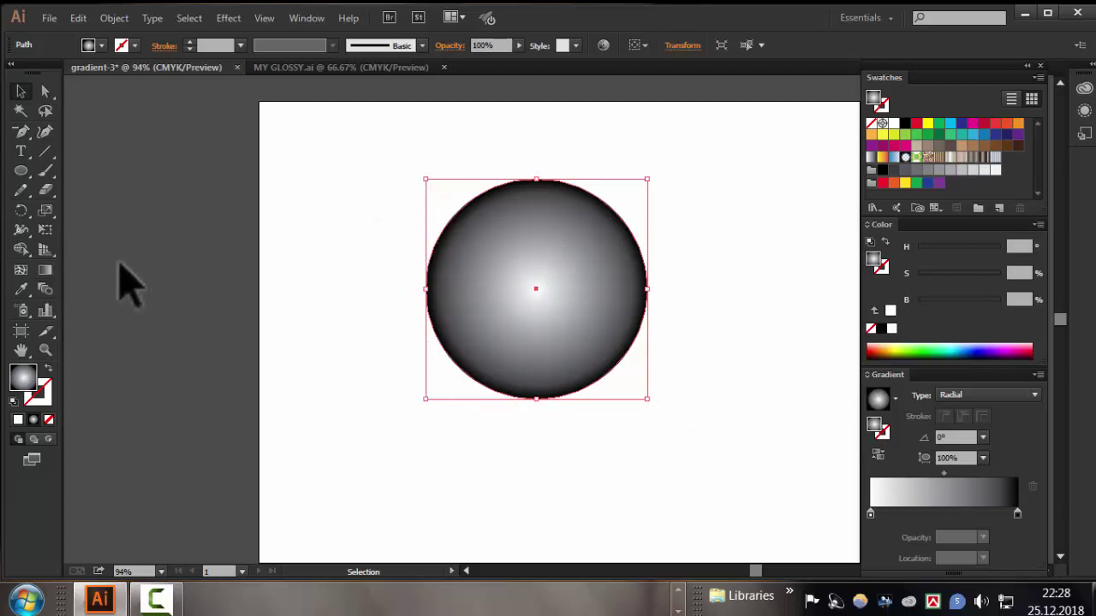
{"action": "left_click", "coordinate": [48, 271]}
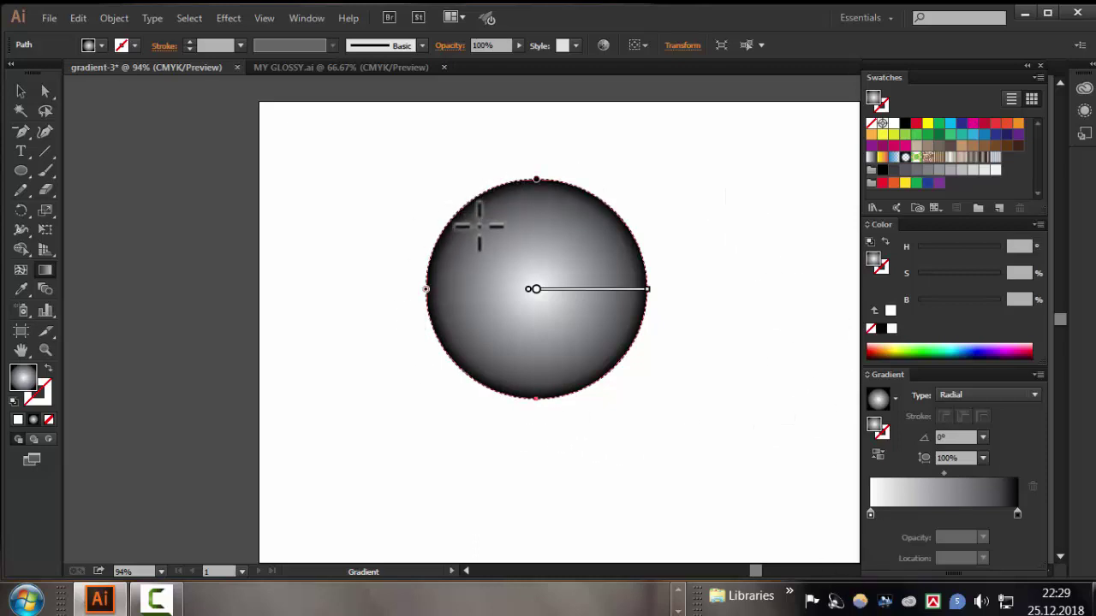
Drag the radial gradient from the circle's upper left toward its lower right, at -57.9°
{"action": "mouse_move", "coordinate": [471, 228]}
{"action": "left_mouse_down"}
{"action": "mouse_move", "coordinate": [555, 334]}
{"action": "mouse_move", "coordinate": [561, 327]}
{"action": "mouse_move", "coordinate": [671, 437]}
{"action": "mouse_move", "coordinate": [513, 267]}
{"action": "mouse_move", "coordinate": [536, 287]}
{"action": "mouse_move", "coordinate": [507, 274]}
{"action": "mouse_move", "coordinate": [570, 350]}
{"action": "left_mouse_up"}
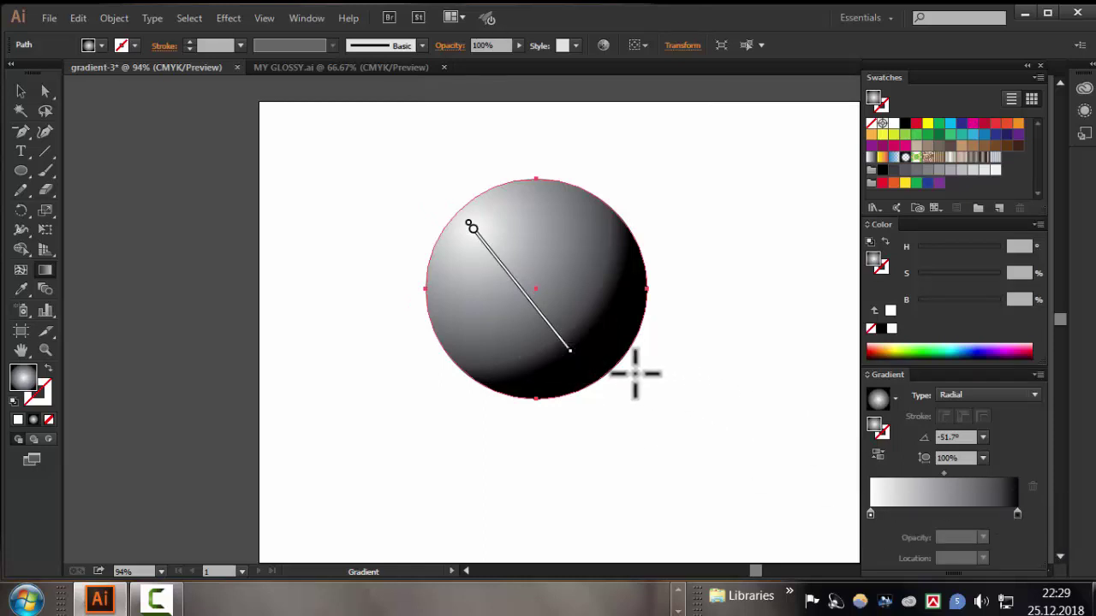
{"action": "mouse_move", "coordinate": [522, 287]}
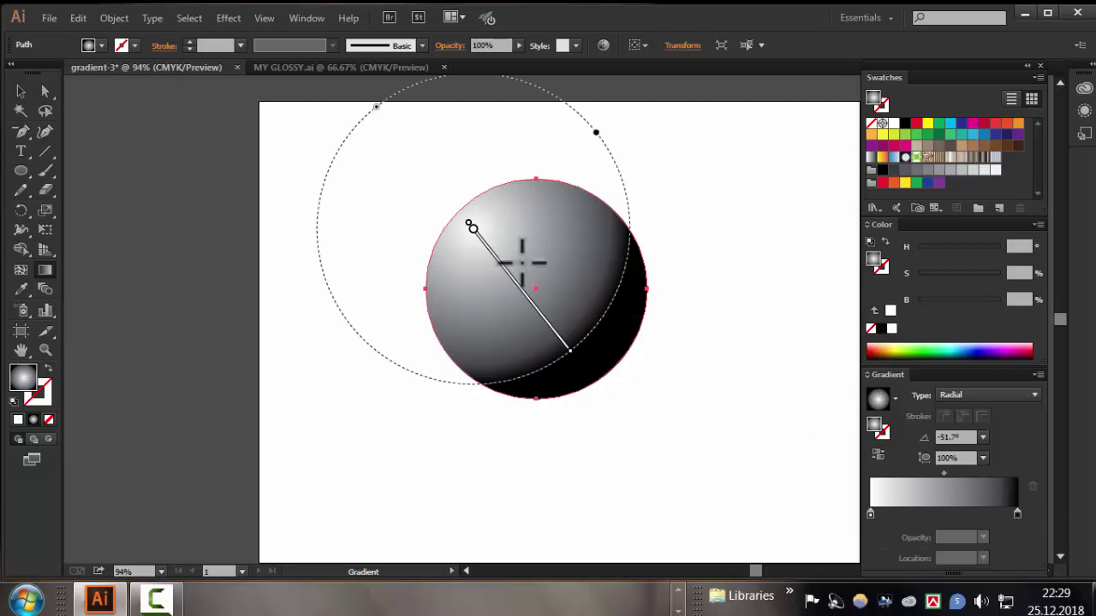
{"action": "left_click_drag", "start_coordinate": [597, 246], "coordinate": [561, 285]}
{"action": "left_click_drag", "start_coordinate": [504, 344], "coordinate": [501, 358]}
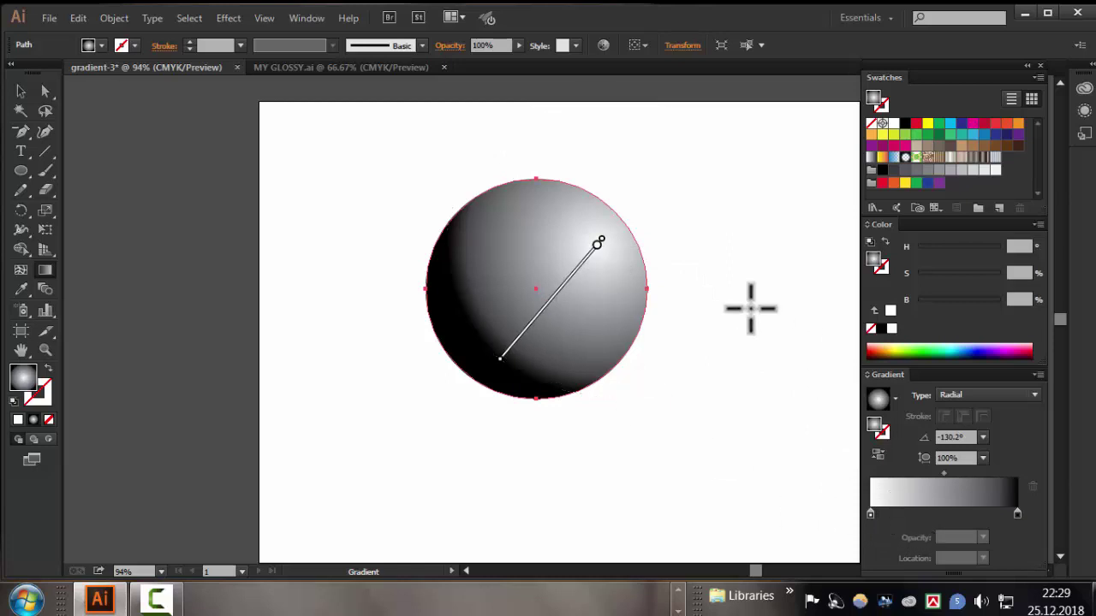
{"action": "mouse_move", "coordinate": [472, 227]}
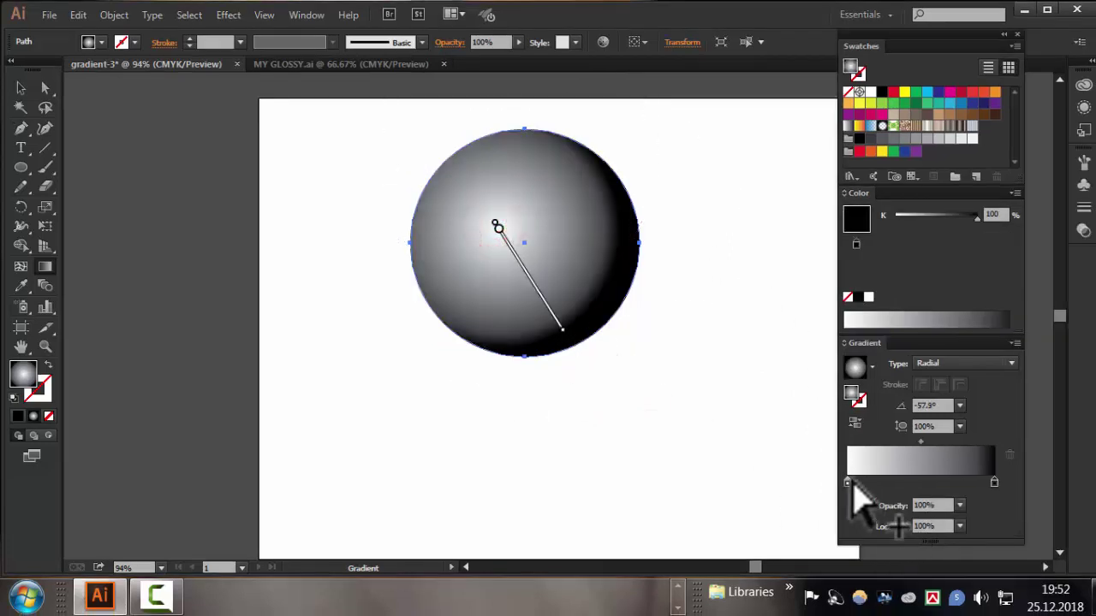
Make the gradient's start stop red and redraw the gradient across the circle
{"action": "double_click", "coordinate": [847, 481]}
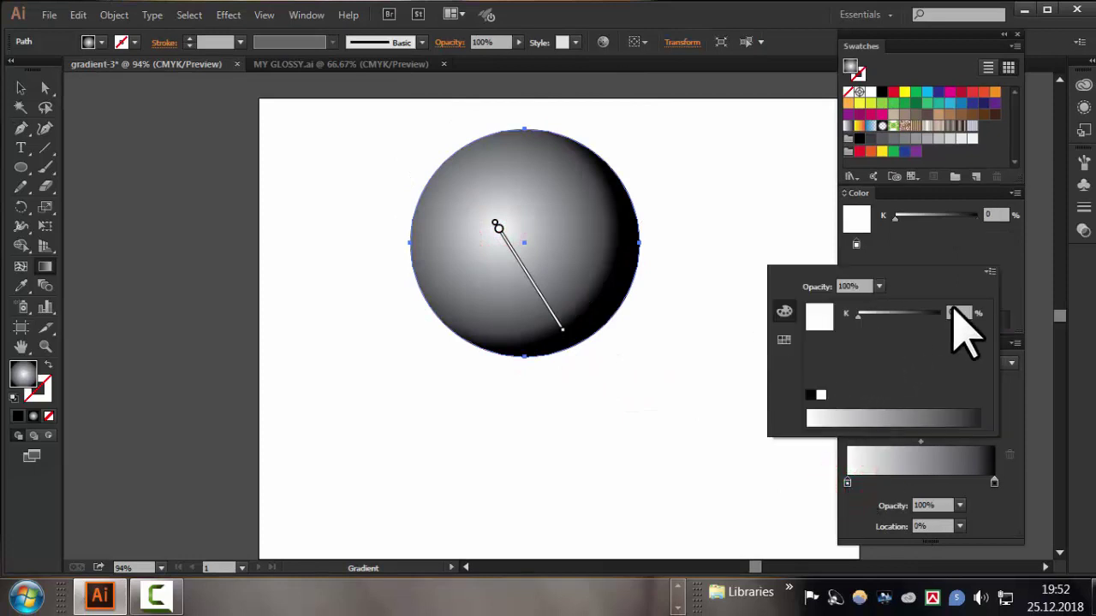
{"action": "left_click", "coordinate": [783, 339]}
{"action": "left_click", "coordinate": [829, 304]}
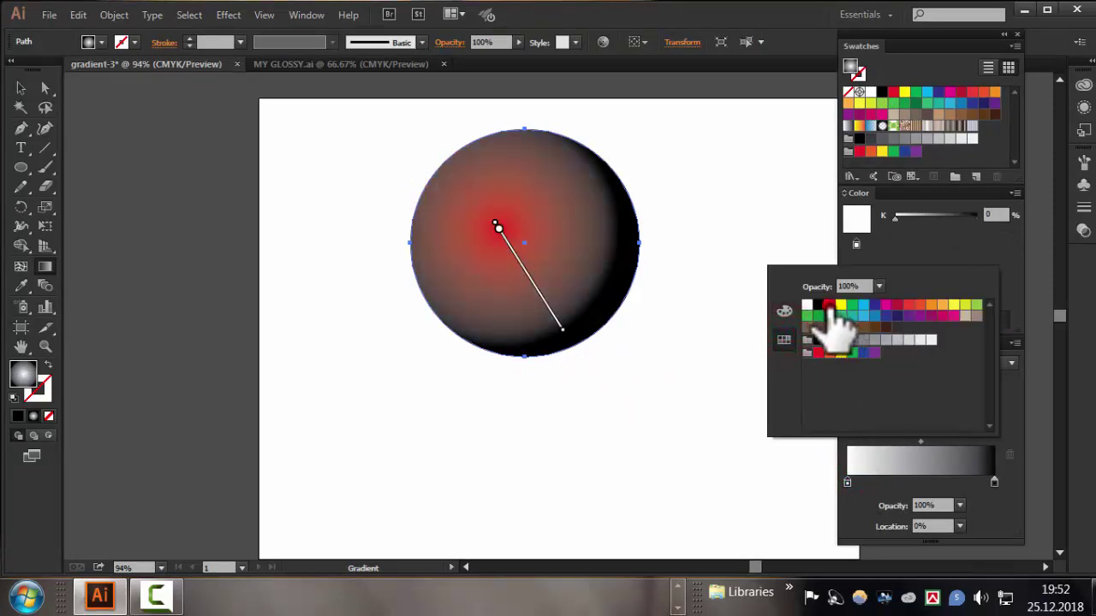
{"action": "left_click", "coordinate": [741, 451]}
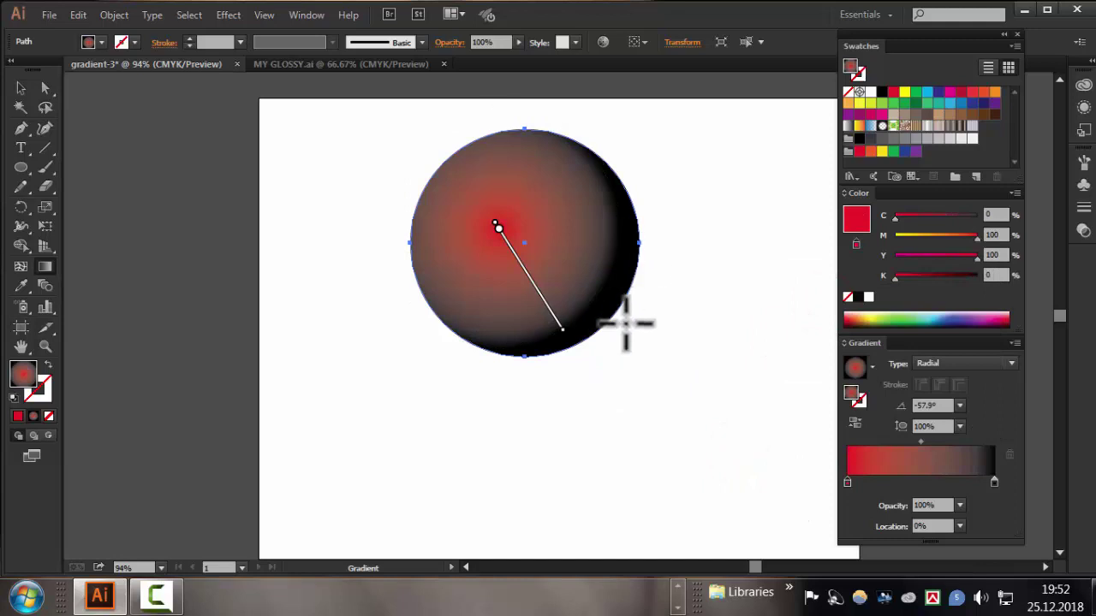
{"action": "left_click_drag", "start_coordinate": [614, 328], "coordinate": [481, 182]}
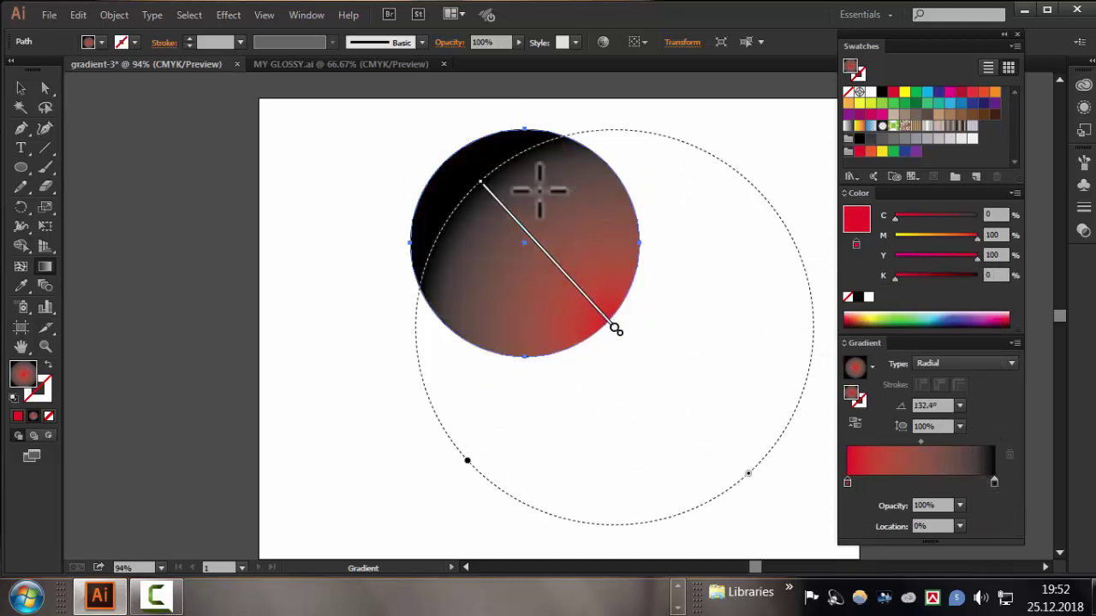
{"action": "left_click_drag", "start_coordinate": [427, 157], "coordinate": [554, 362]}
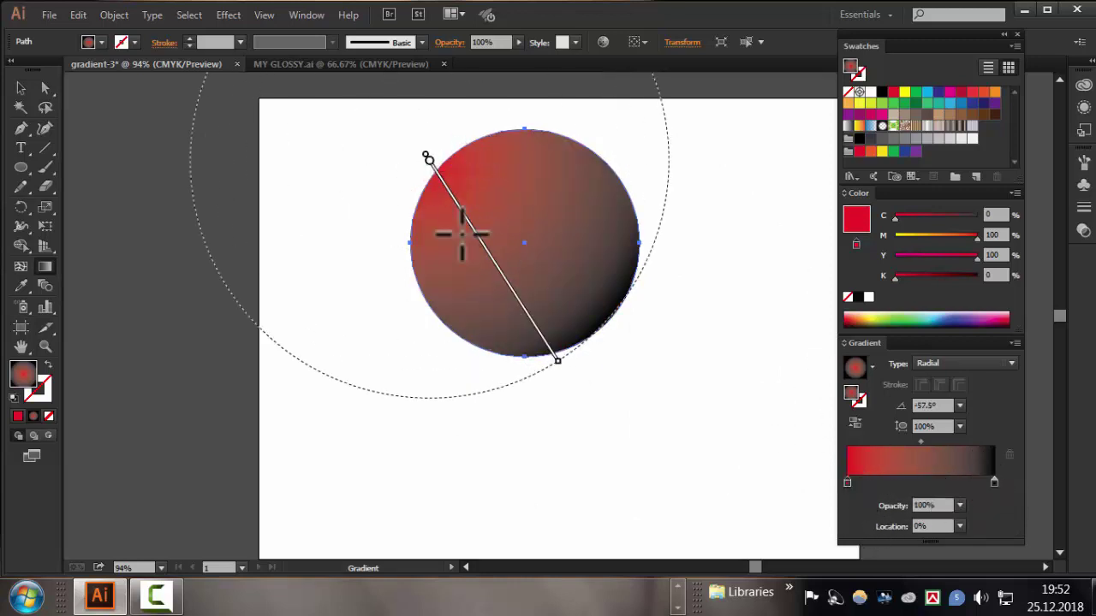
Make the end stop green, centre the red glow, then switch to a Linear gradient
{"action": "left_click", "coordinate": [994, 482]}
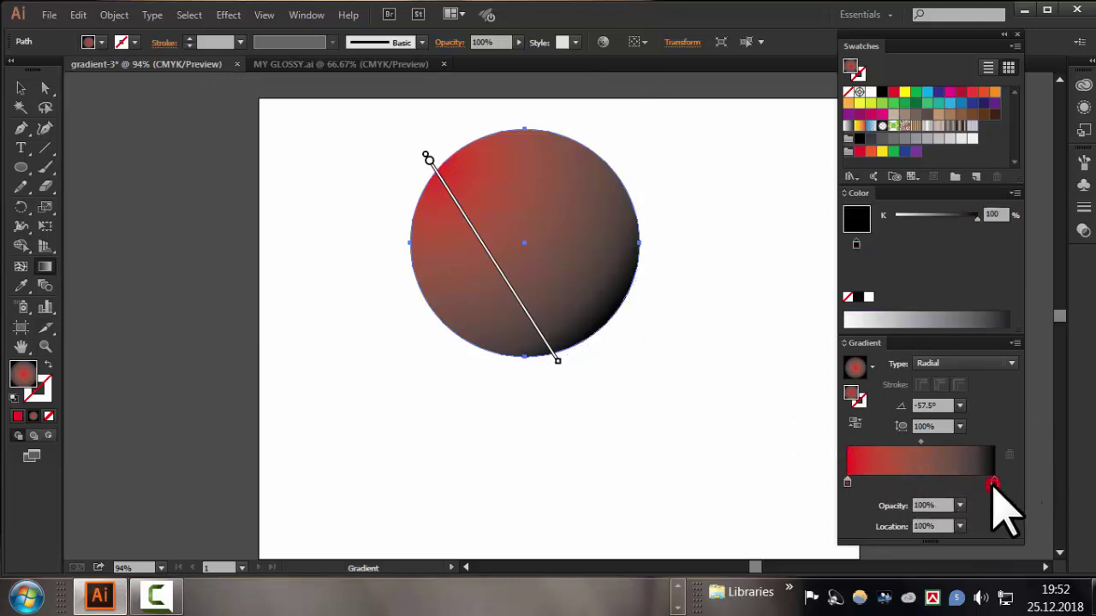
{"action": "double_click", "coordinate": [994, 482]}
{"action": "left_click", "coordinate": [808, 312]}
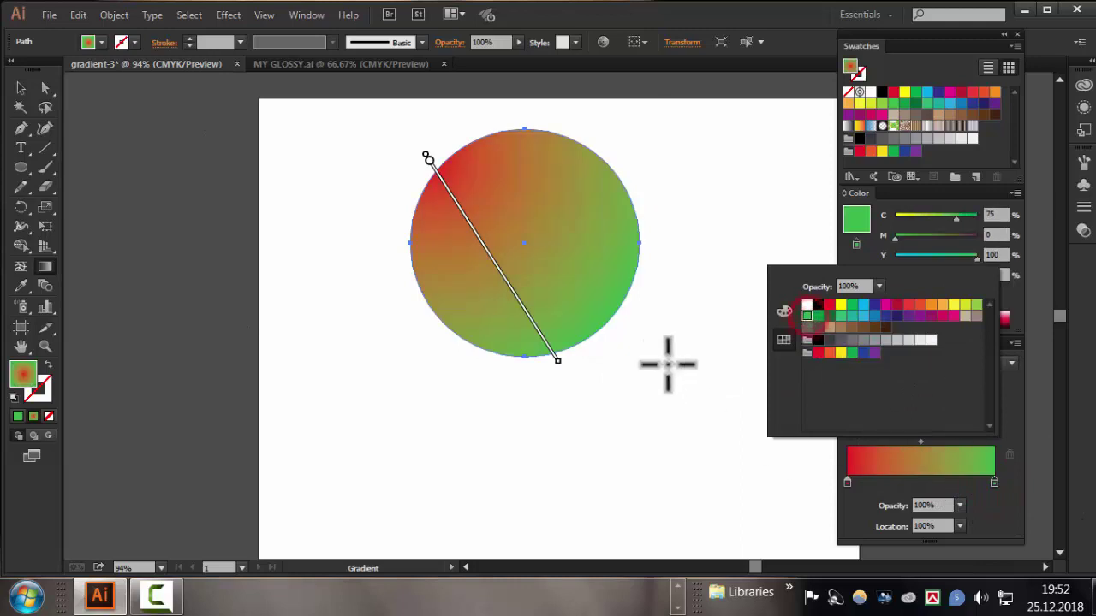
{"action": "left_click_drag", "start_coordinate": [566, 196], "coordinate": [444, 360]}
{"action": "left_click_drag", "start_coordinate": [468, 211], "coordinate": [594, 337]}
{"action": "mouse_move", "coordinate": [533, 237]}
{"action": "left_mouse_down"}
{"action": "mouse_move", "coordinate": [673, 208]}
{"action": "mouse_move", "coordinate": [600, 151]}
{"action": "left_mouse_up"}
{"action": "left_click_drag", "start_coordinate": [473, 197], "coordinate": [547, 362]}
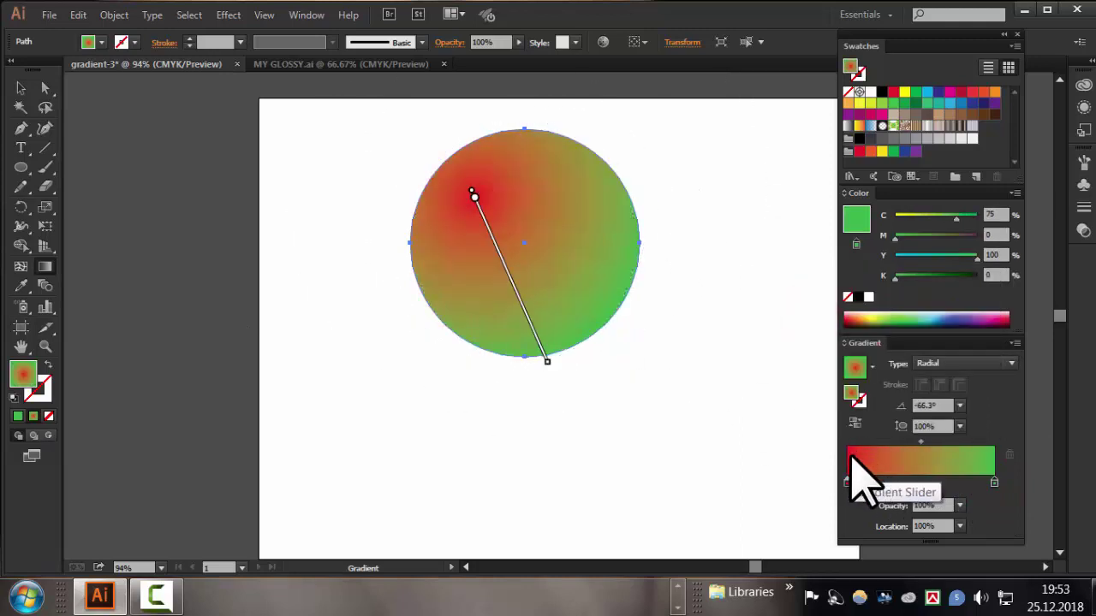
{"action": "left_click_drag", "start_coordinate": [530, 242], "coordinate": [612, 313]}
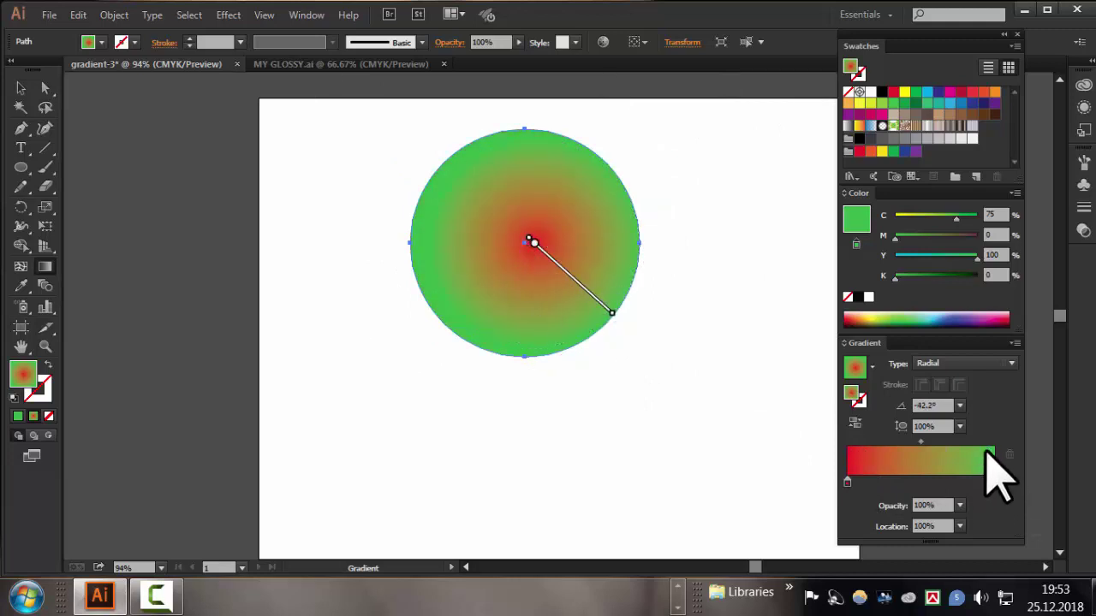
{"action": "left_click", "coordinate": [963, 363]}
{"action": "left_click", "coordinate": [933, 377]}
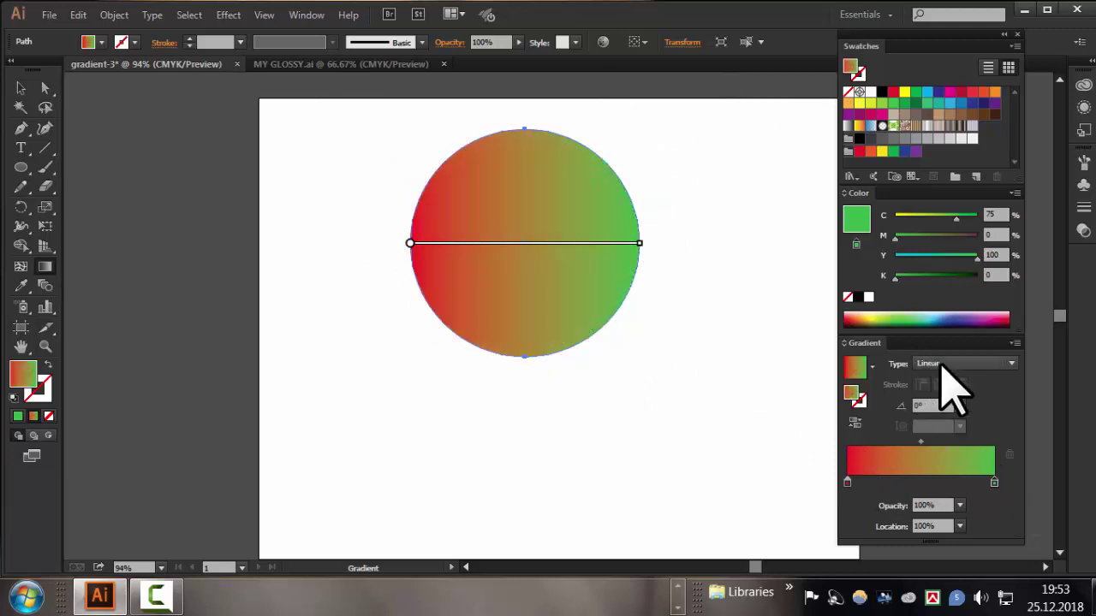
Redraw the red-to-green linear gradient from the circle's centre to its right edge at 5.4°
{"action": "mouse_move", "coordinate": [617, 205]}
{"action": "left_mouse_down"}
{"action": "mouse_move", "coordinate": [520, 264]}
{"action": "mouse_move", "coordinate": [470, 257]}
{"action": "left_mouse_up"}
{"action": "left_click", "coordinate": [571, 175]}
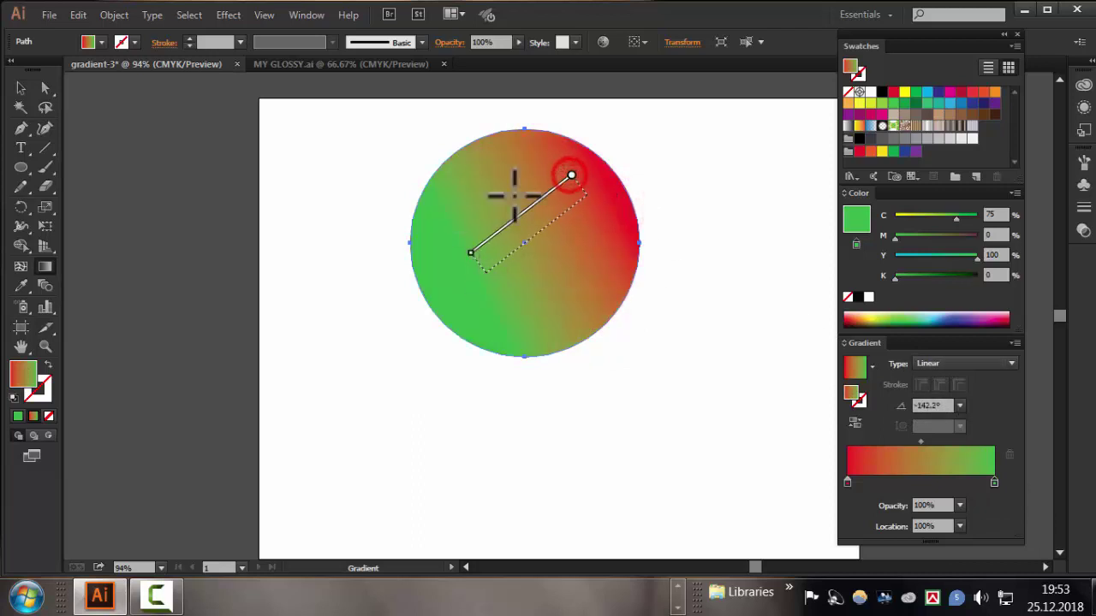
{"action": "left_click_drag", "start_coordinate": [502, 142], "coordinate": [549, 338]}
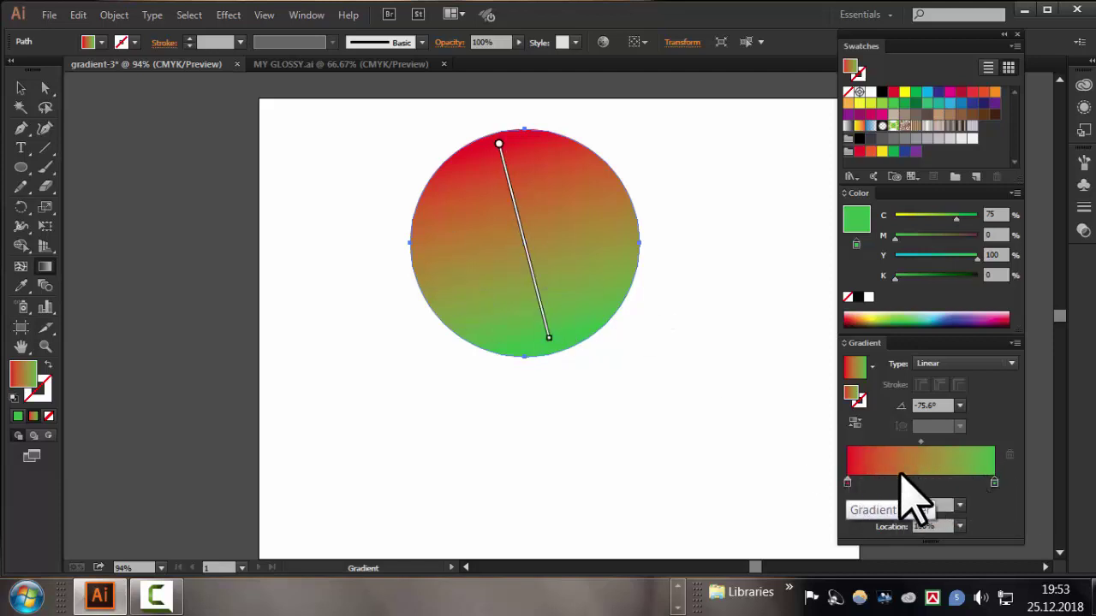
{"action": "left_click_drag", "start_coordinate": [538, 241], "coordinate": [650, 232]}
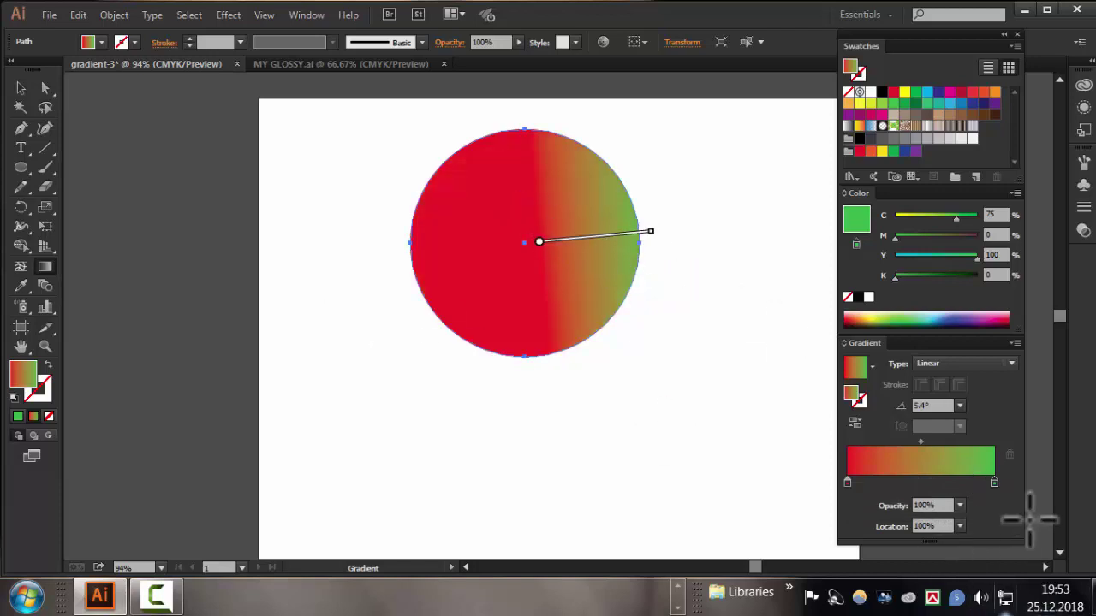
Replace the green end stop with a copied red stop, leaving the circle solid red
{"action": "key", "text": "alt"}
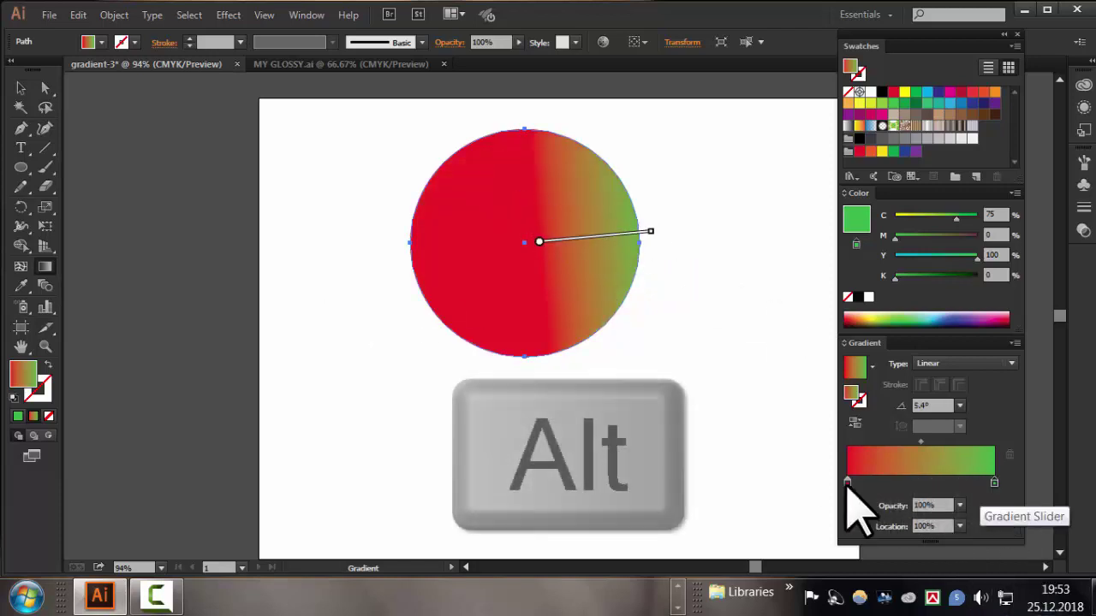
{"action": "left_click", "coordinate": [847, 483]}
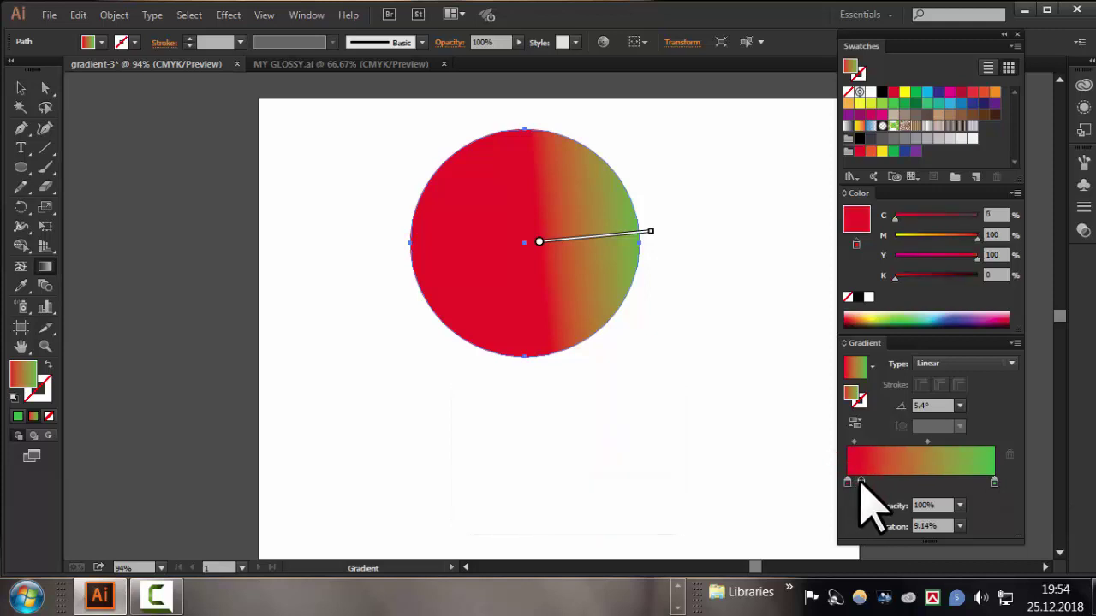
{"action": "left_click_drag", "start_coordinate": [860, 481], "coordinate": [861, 482]}
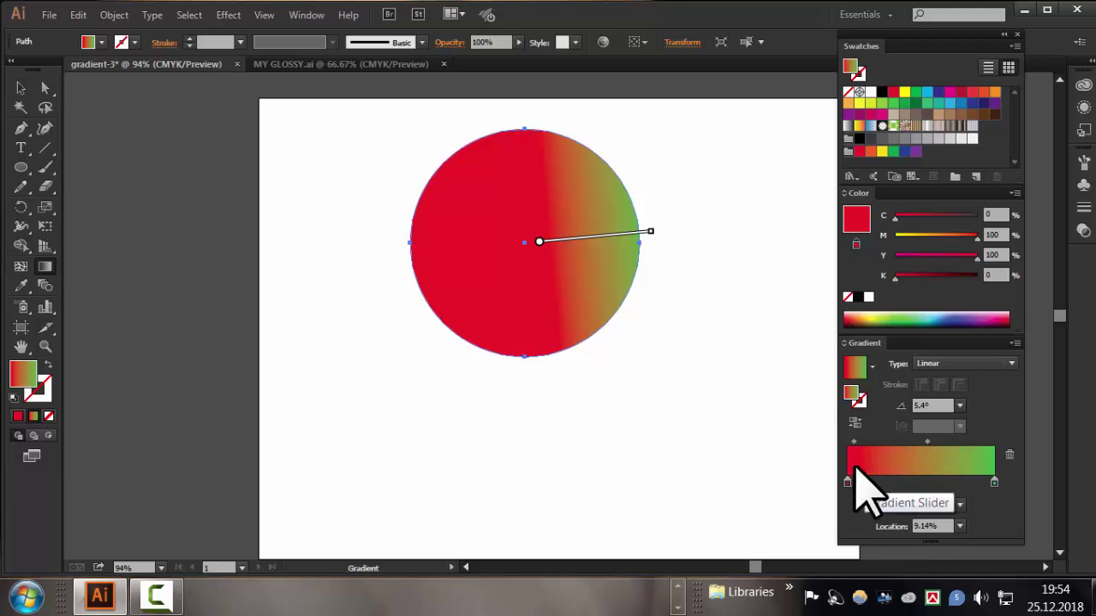
{"action": "left_click_drag", "start_coordinate": [994, 482], "coordinate": [1010, 522]}
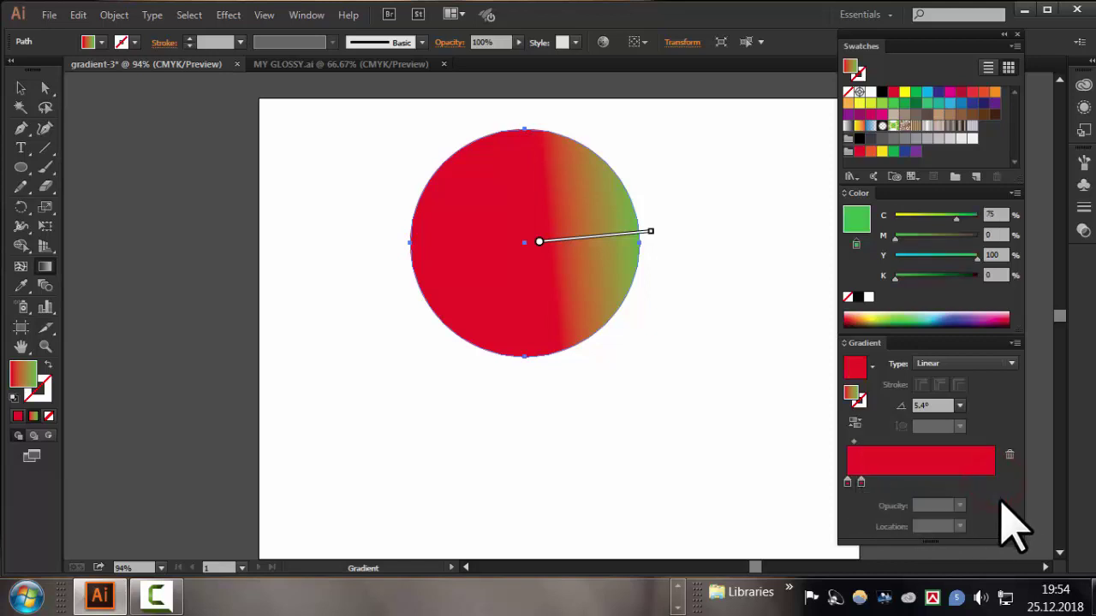
{"action": "left_click_drag", "start_coordinate": [860, 482], "coordinate": [993, 482]}
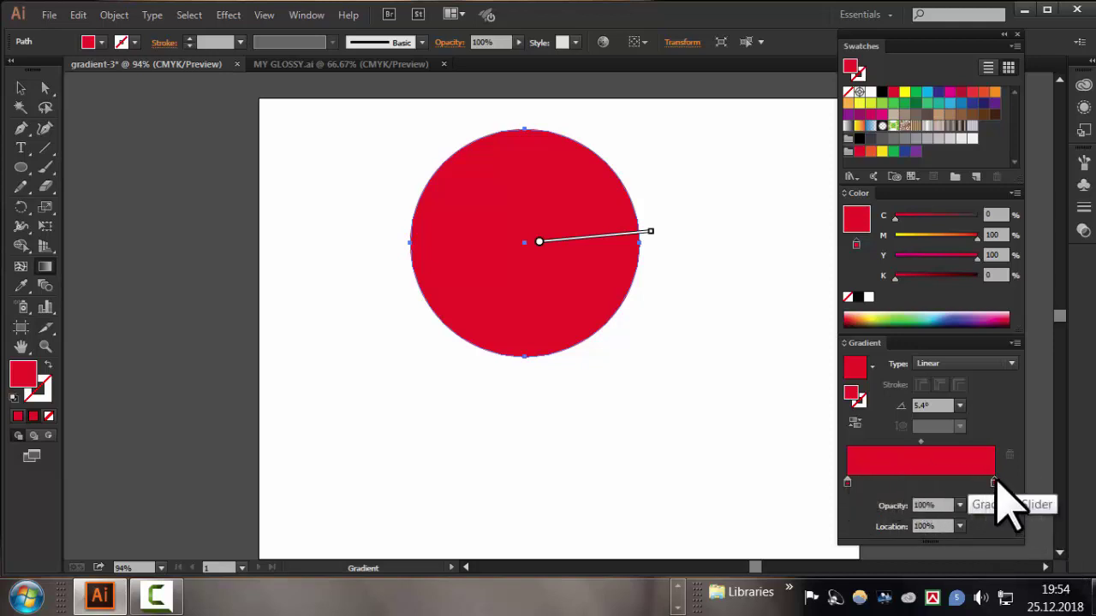
{"action": "key", "text": "v"}
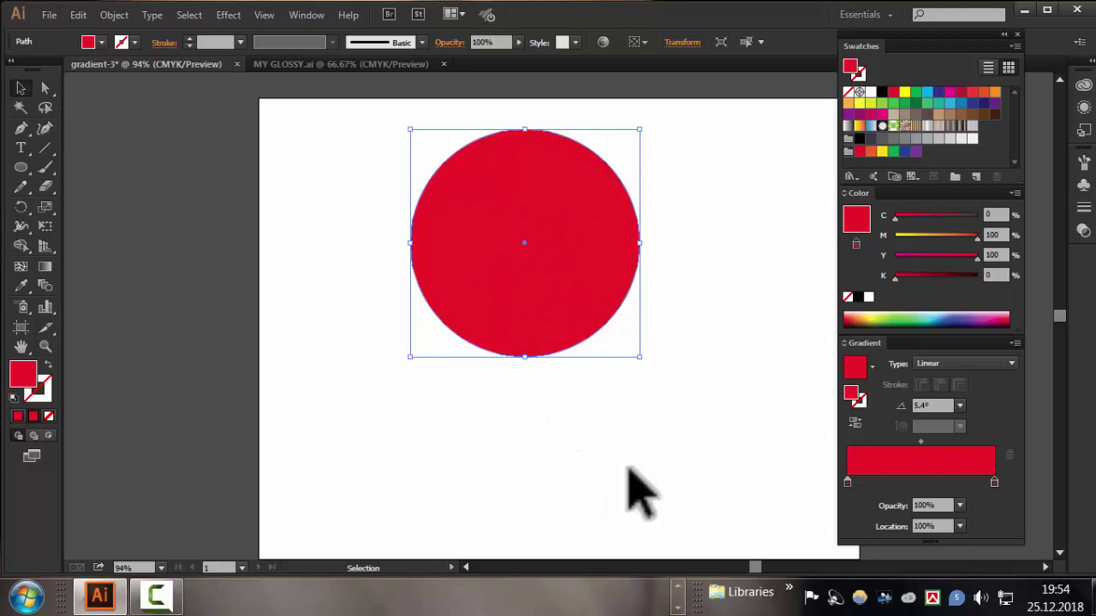
{"action": "left_click", "coordinate": [543, 445]}
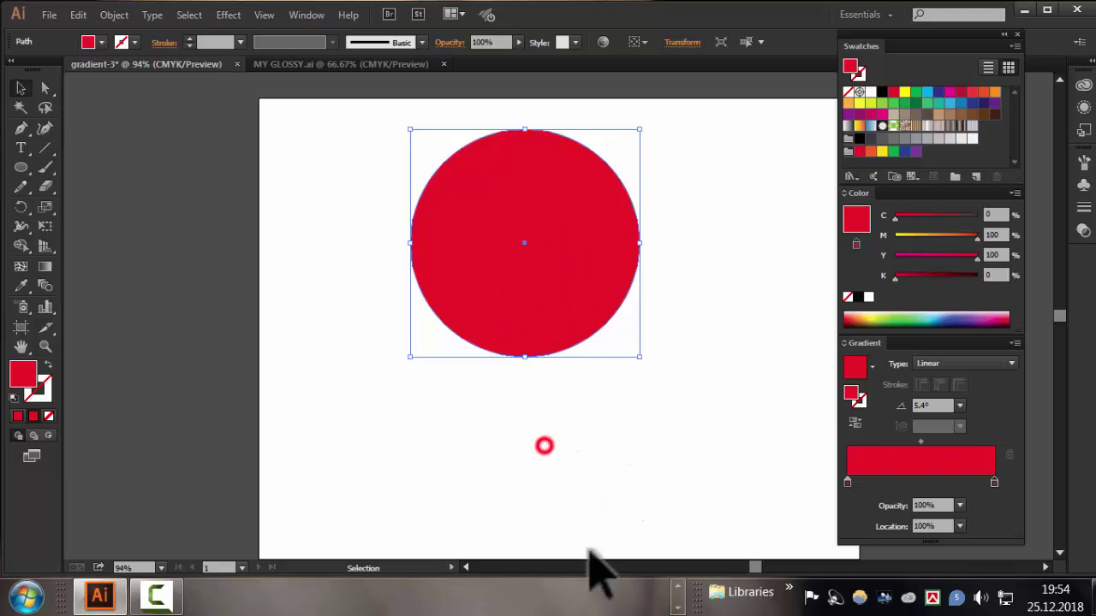
{"action": "double_click", "coordinate": [993, 482]}
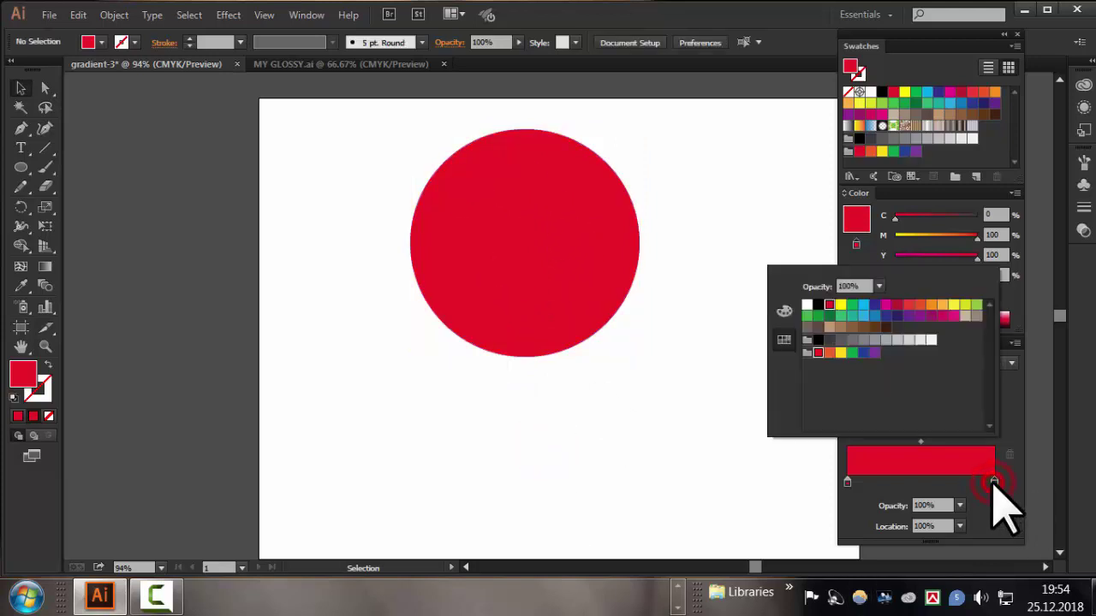
{"action": "left_click", "coordinate": [827, 316]}
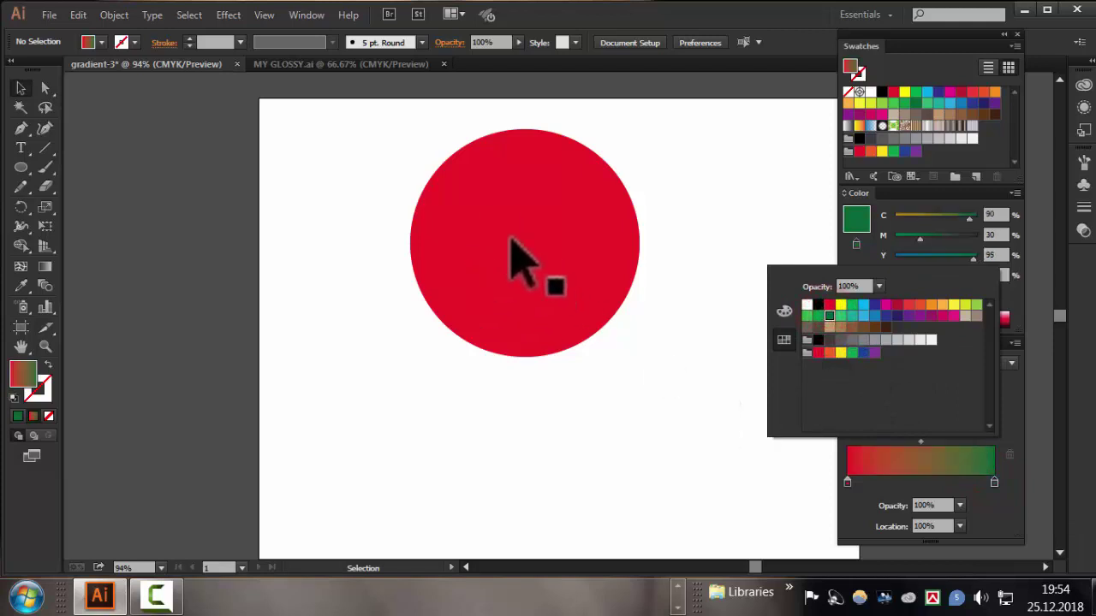
{"action": "left_click", "coordinate": [694, 499]}
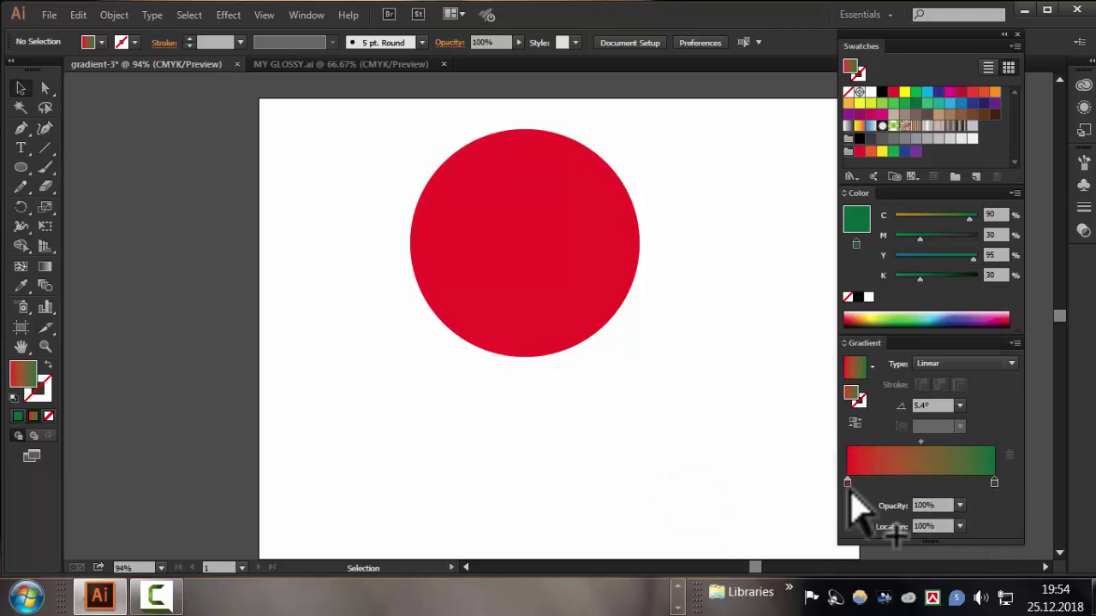
{"action": "left_click", "coordinate": [862, 481]}
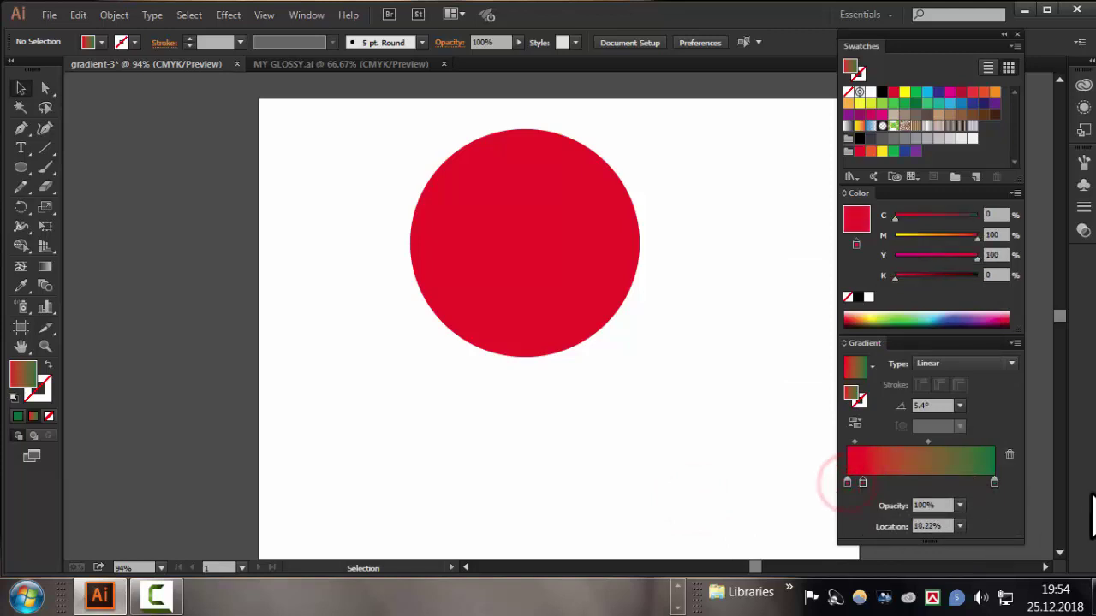
{"action": "left_click_drag", "start_coordinate": [993, 481], "coordinate": [1015, 538]}
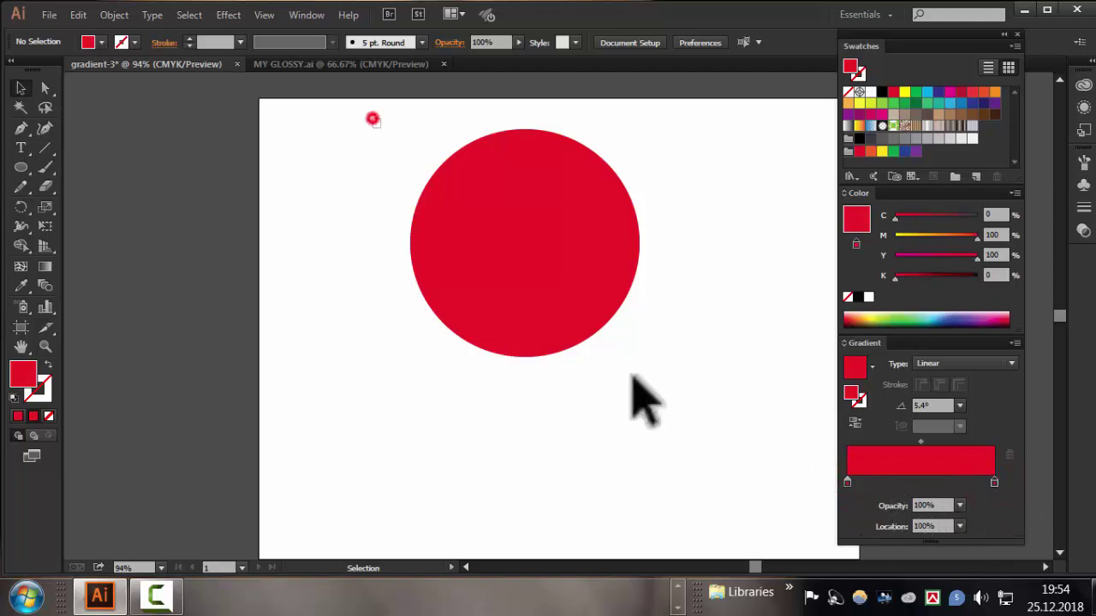
{"action": "left_click_drag", "start_coordinate": [372, 117], "coordinate": [501, 203]}
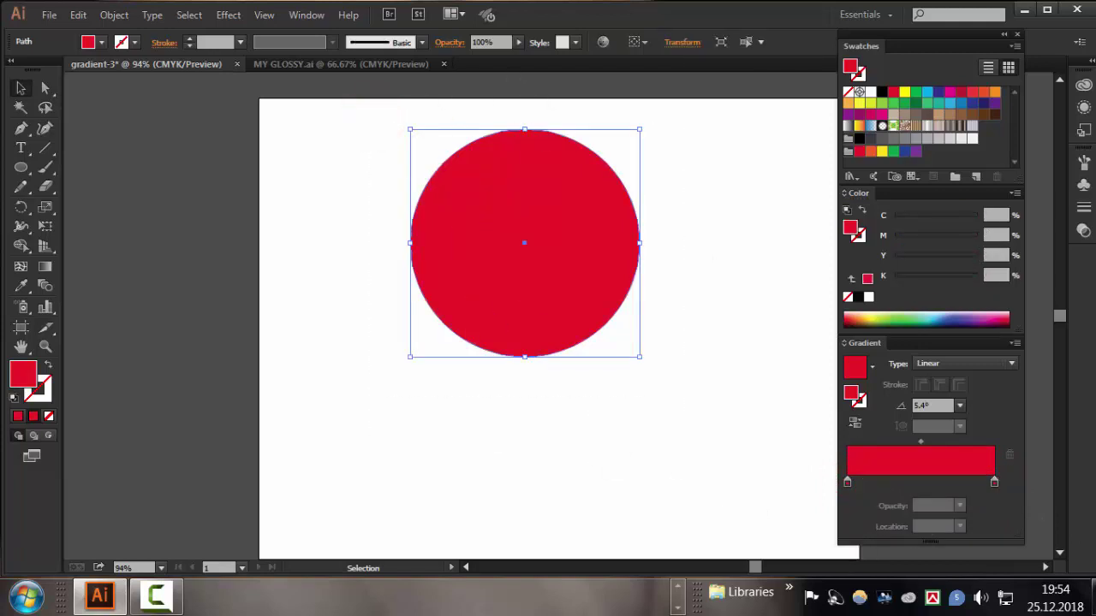
Set the right gradient stop to red at 100 saturation and 40 brightness in HSB mode
{"action": "left_click", "coordinate": [993, 481]}
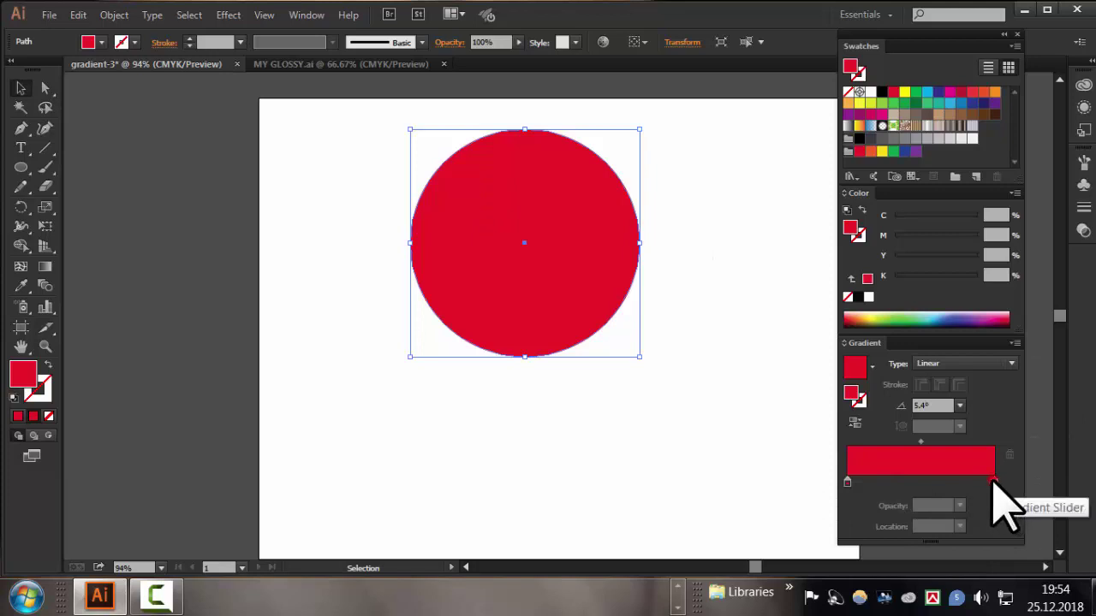
{"action": "left_click", "coordinate": [993, 481]}
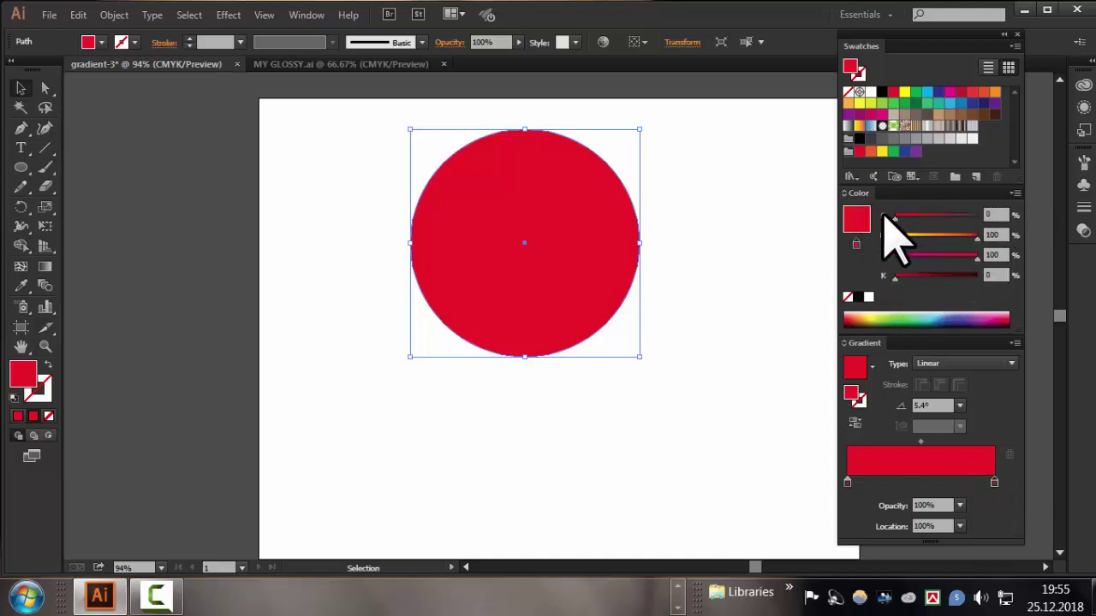
{"action": "left_click", "coordinate": [1014, 195]}
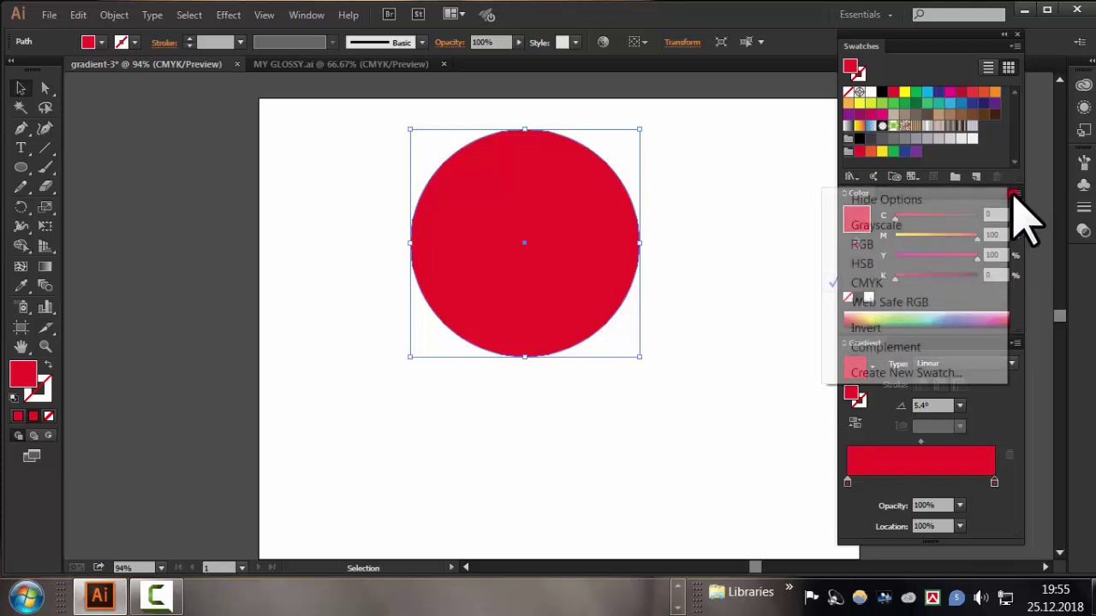
{"action": "left_click", "coordinate": [882, 263]}
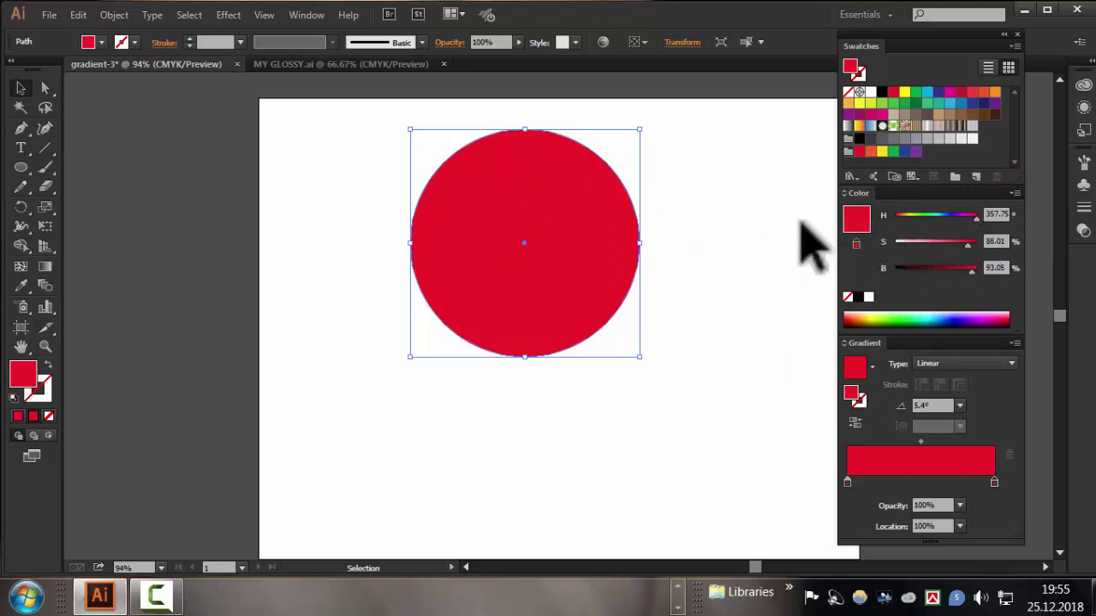
{"action": "mouse_move", "coordinate": [922, 217]}
{"action": "left_mouse_down"}
{"action": "mouse_move", "coordinate": [932, 217]}
{"action": "mouse_move", "coordinate": [907, 217]}
{"action": "mouse_move", "coordinate": [1079, 220]}
{"action": "left_mouse_up"}
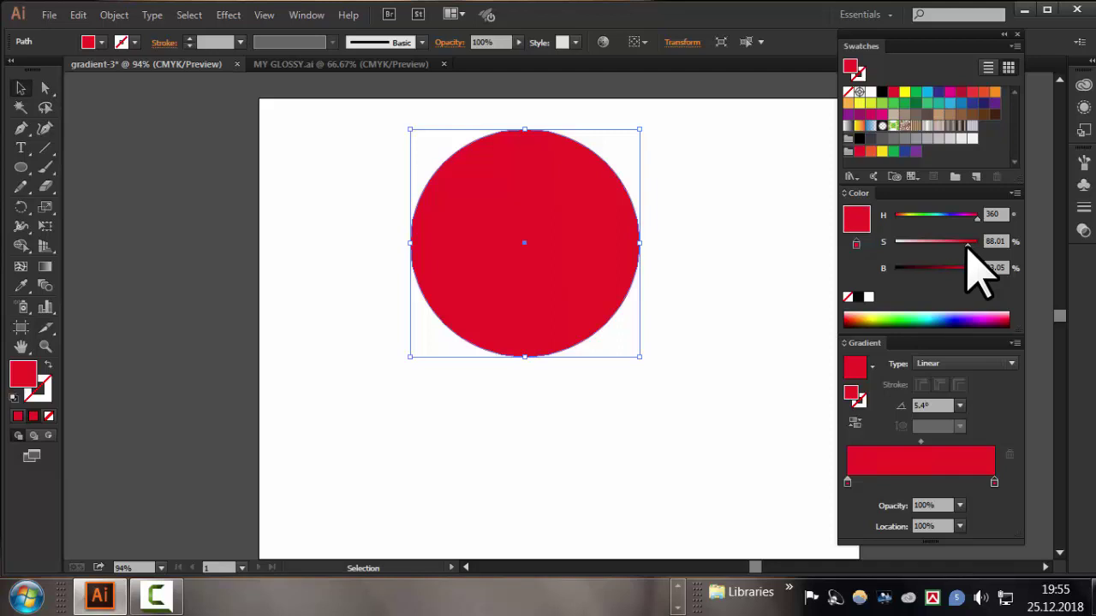
{"action": "mouse_move", "coordinate": [967, 243]}
{"action": "left_mouse_down"}
{"action": "mouse_move", "coordinate": [929, 244]}
{"action": "mouse_move", "coordinate": [1008, 241]}
{"action": "left_mouse_up"}
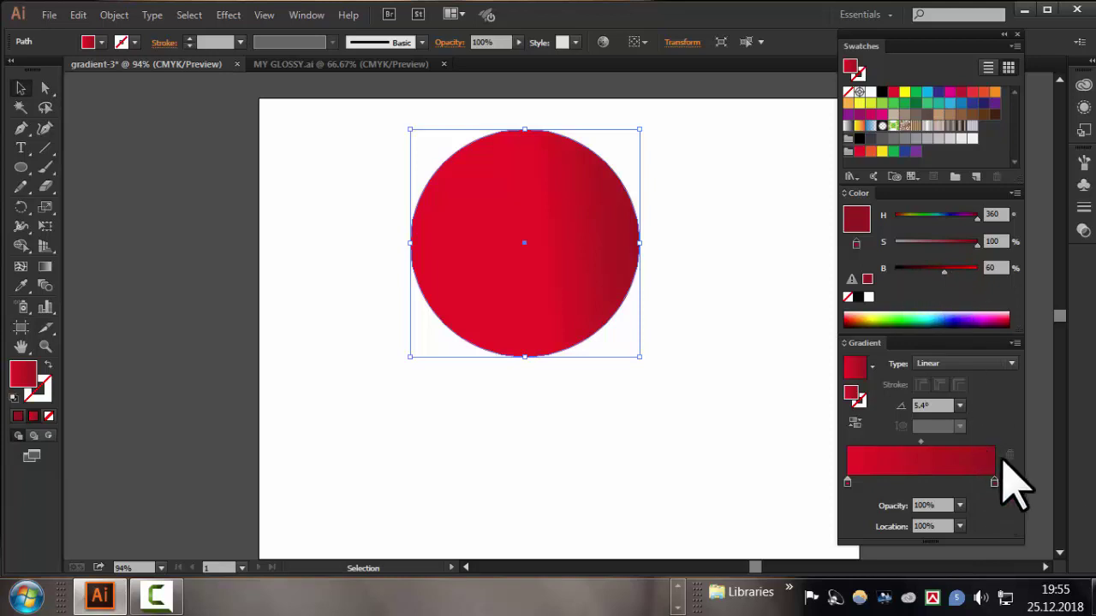
{"action": "left_click_drag", "start_coordinate": [941, 270], "coordinate": [929, 269]}
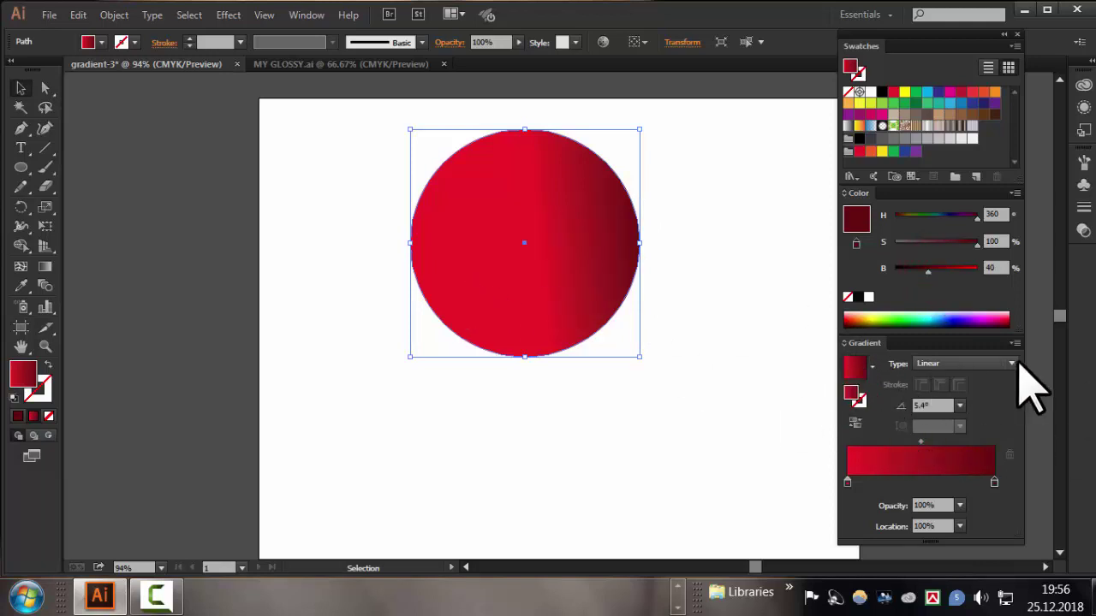
Change the gradient type to Radial and brighten the stop colour slightly
{"action": "left_click", "coordinate": [1010, 364]}
{"action": "left_click", "coordinate": [975, 400]}
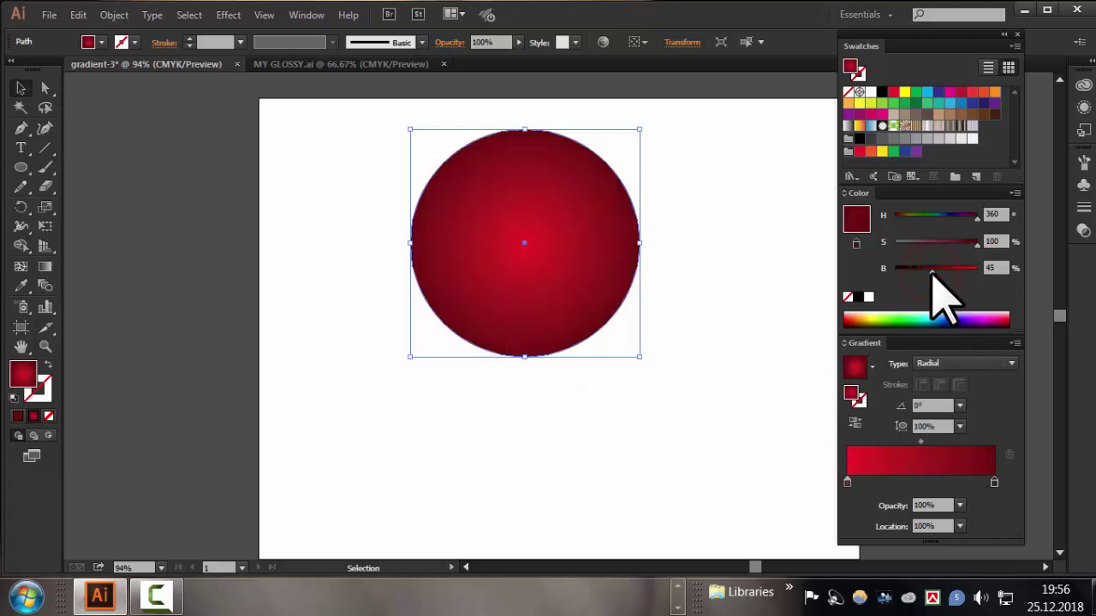
{"action": "left_click_drag", "start_coordinate": [932, 272], "coordinate": [939, 273]}
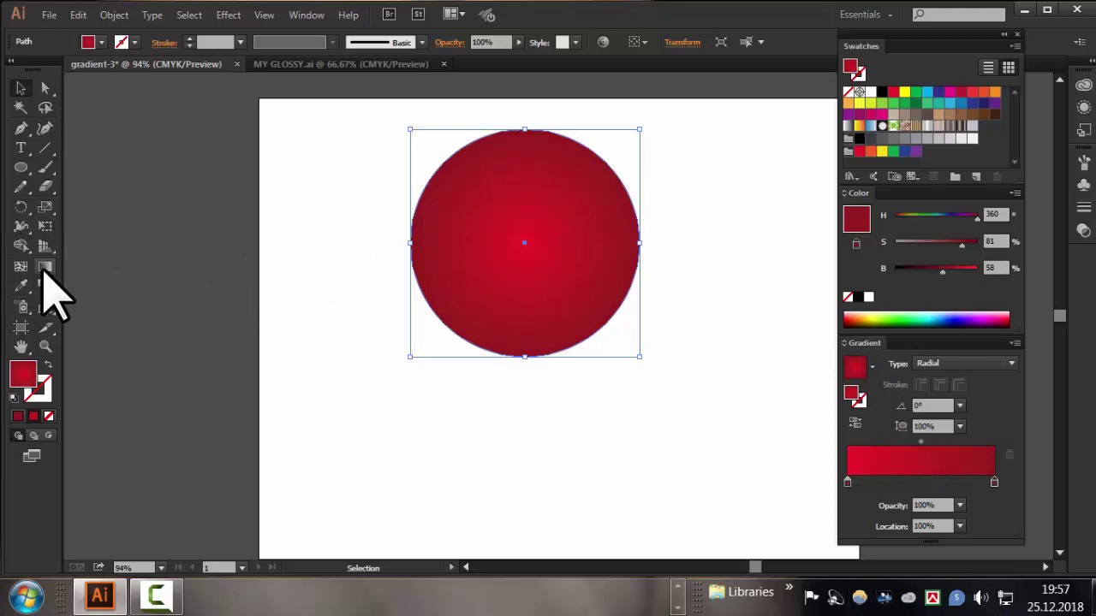
Drag the red radial highlight to the circle's upper left at -42.7°, then deselect
{"action": "left_click", "coordinate": [44, 266]}
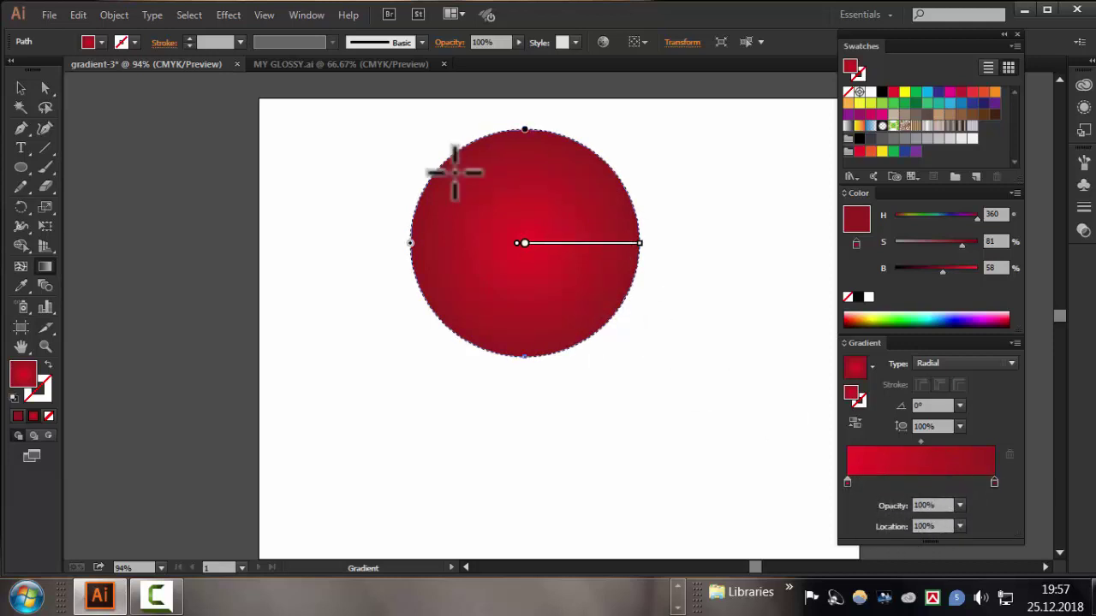
{"action": "left_click_drag", "start_coordinate": [455, 171], "coordinate": [599, 314]}
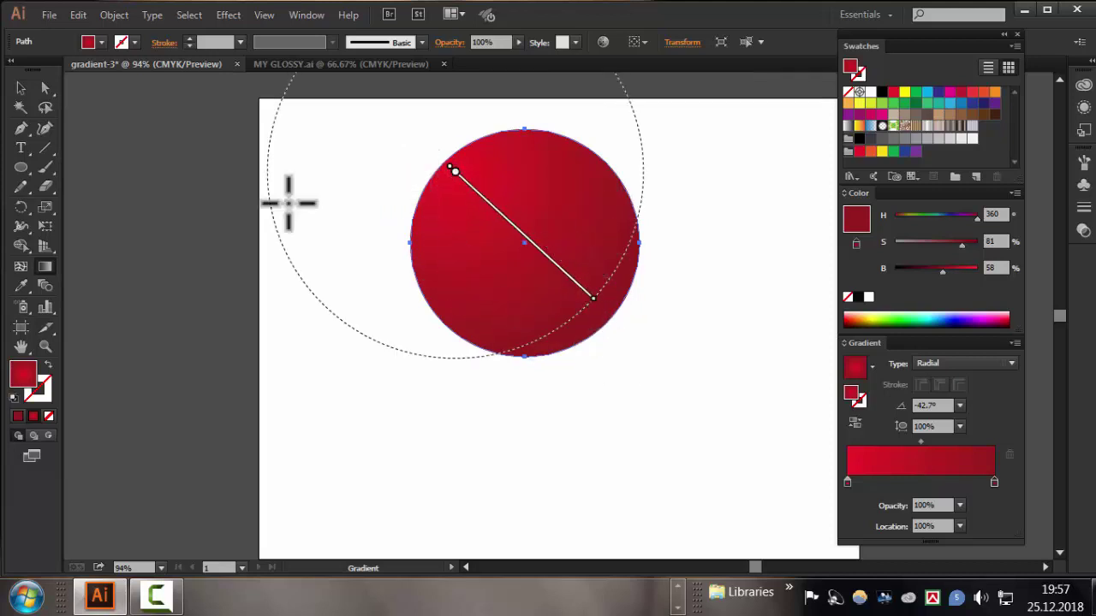
{"action": "key", "text": "v"}
{"action": "left_click", "coordinate": [288, 200]}
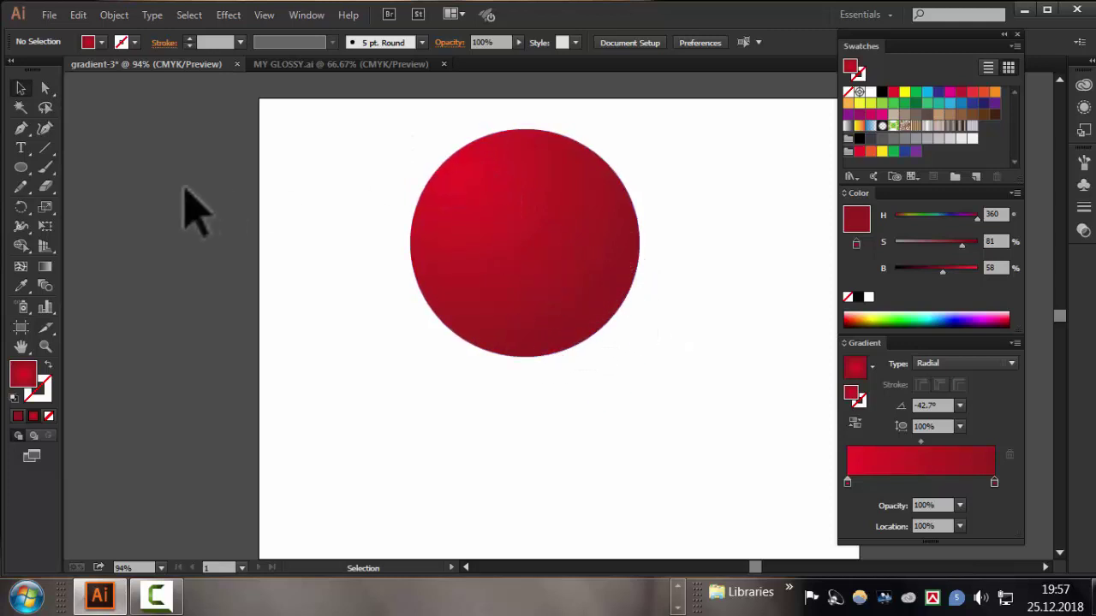
Redraw the red radial gradient outward from the circle's upper left
{"action": "left_click", "coordinate": [45, 266]}
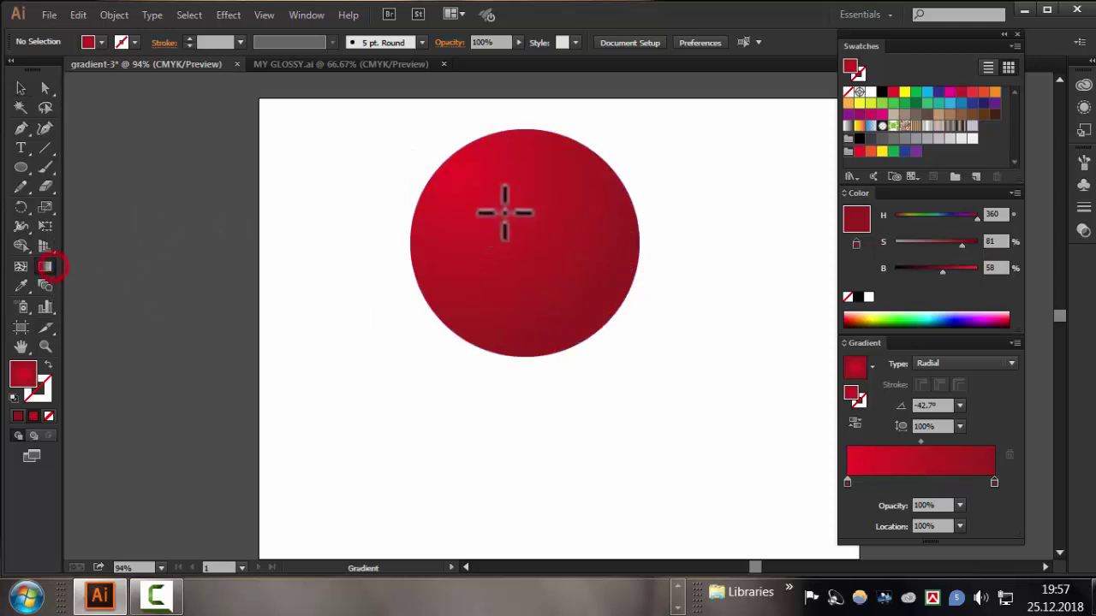
{"action": "left_click", "coordinate": [579, 283]}
{"action": "left_click_drag", "start_coordinate": [469, 207], "coordinate": [553, 280]}
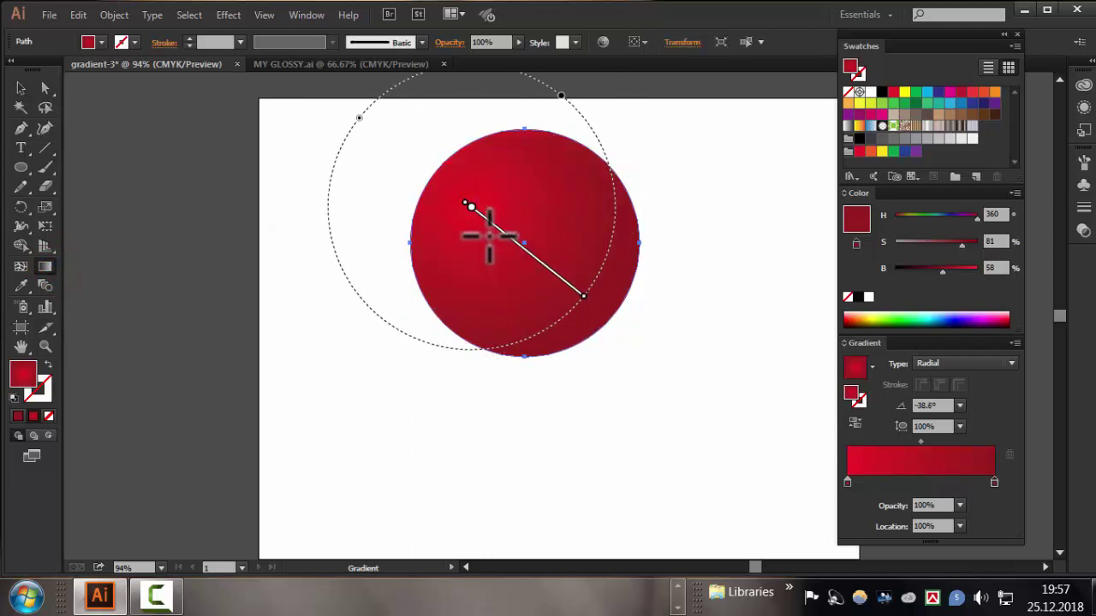
{"action": "left_click_drag", "start_coordinate": [477, 191], "coordinate": [613, 308]}
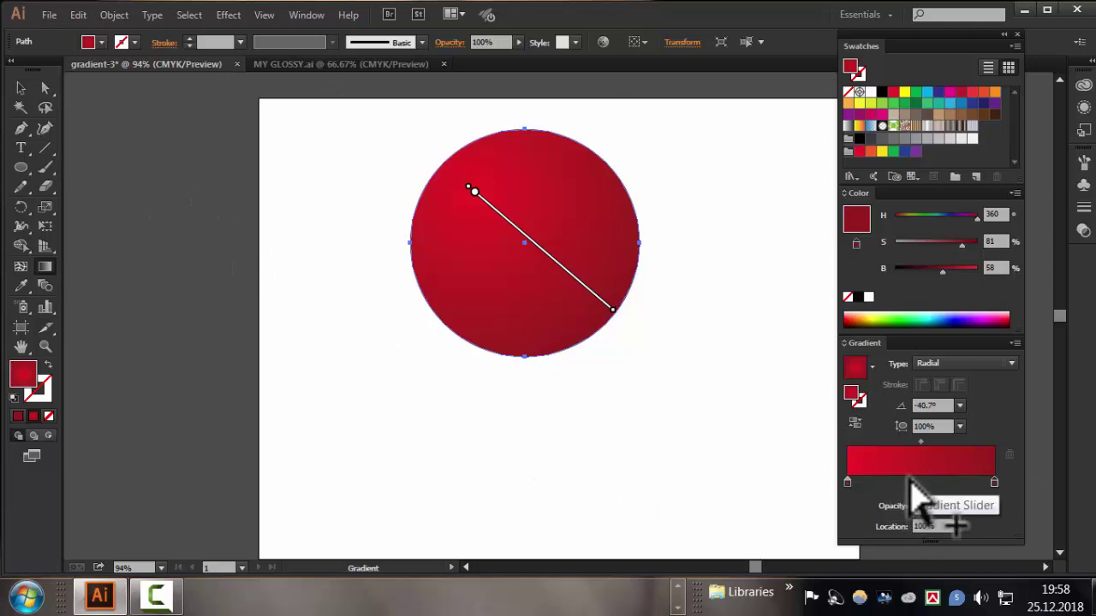
Add a middle stop to the gradient and lower its B value to darken it
{"action": "left_click", "coordinate": [939, 482]}
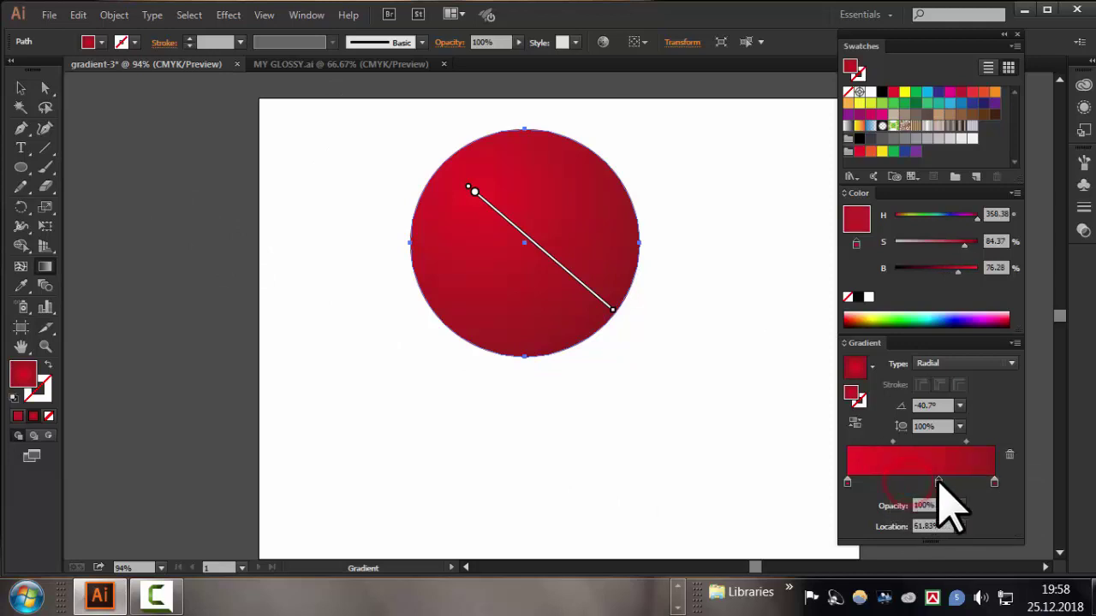
{"action": "left_click_drag", "start_coordinate": [939, 482], "coordinate": [940, 482]}
{"action": "left_click_drag", "start_coordinate": [959, 272], "coordinate": [948, 272]}
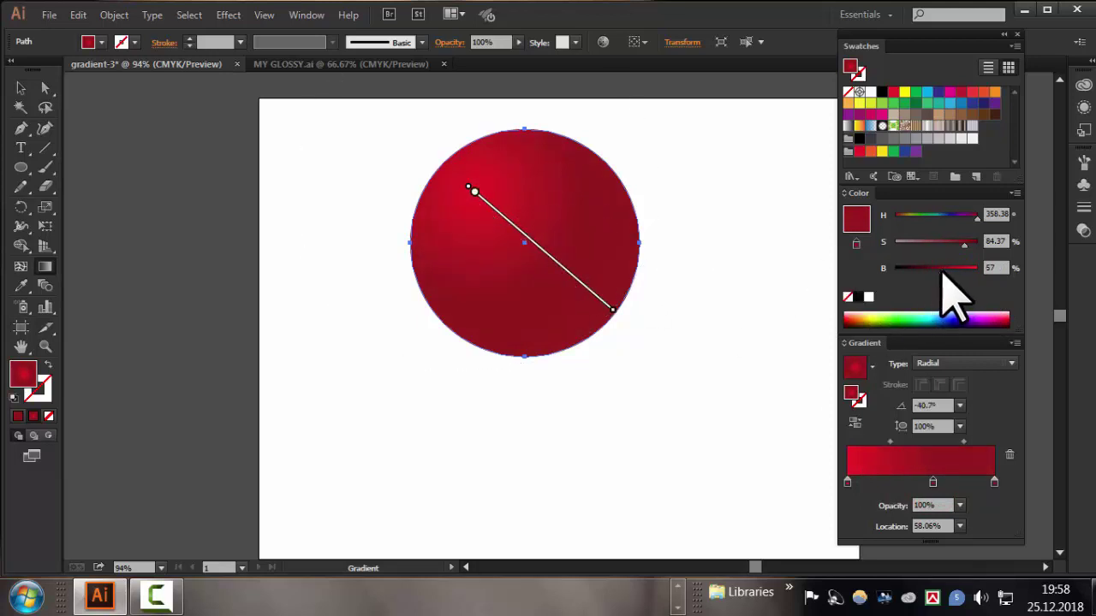
{"action": "left_click_drag", "start_coordinate": [942, 272], "coordinate": [944, 272]}
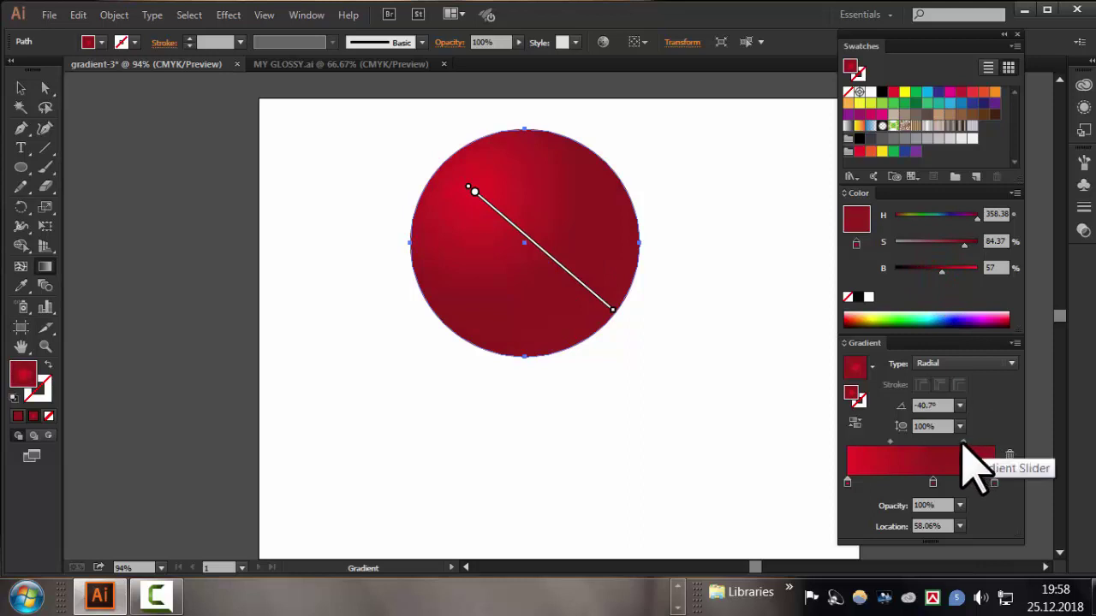
Fine-tune the middle stop to about 73.31% and shift the blend midpoints between stops
{"action": "left_click_drag", "start_coordinate": [963, 443], "coordinate": [940, 443]}
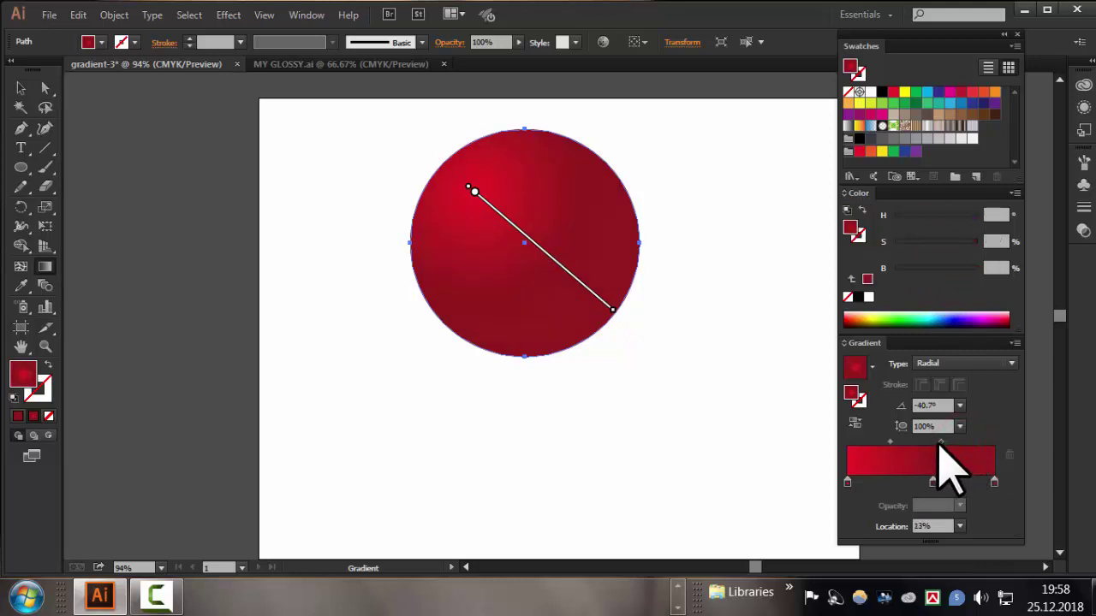
{"action": "left_click", "coordinate": [932, 447]}
{"action": "left_click_drag", "start_coordinate": [955, 443], "coordinate": [977, 440]}
{"action": "left_click_drag", "start_coordinate": [933, 483], "coordinate": [948, 484]}
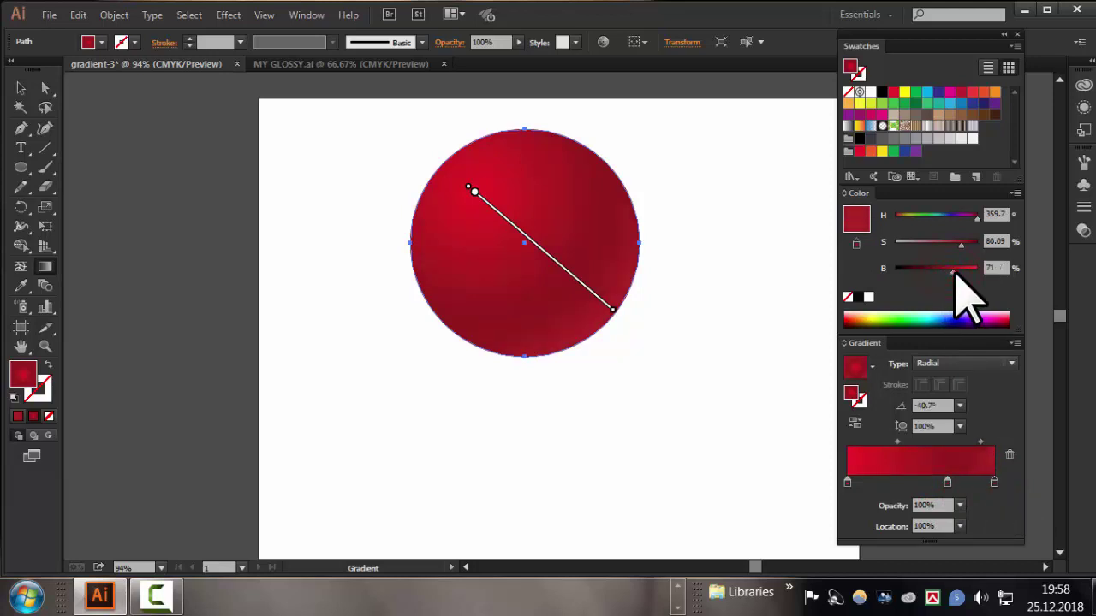
{"action": "left_click_drag", "start_coordinate": [954, 271], "coordinate": [948, 272]}
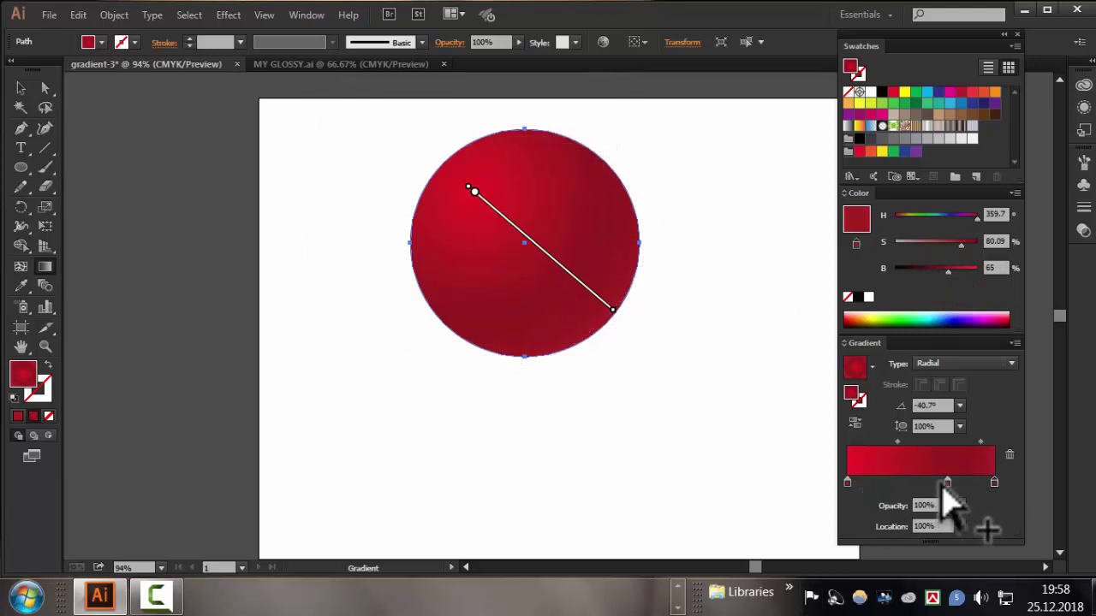
{"action": "left_click_drag", "start_coordinate": [945, 484], "coordinate": [952, 484]}
{"action": "left_click_drag", "start_coordinate": [901, 440], "coordinate": [918, 442]}
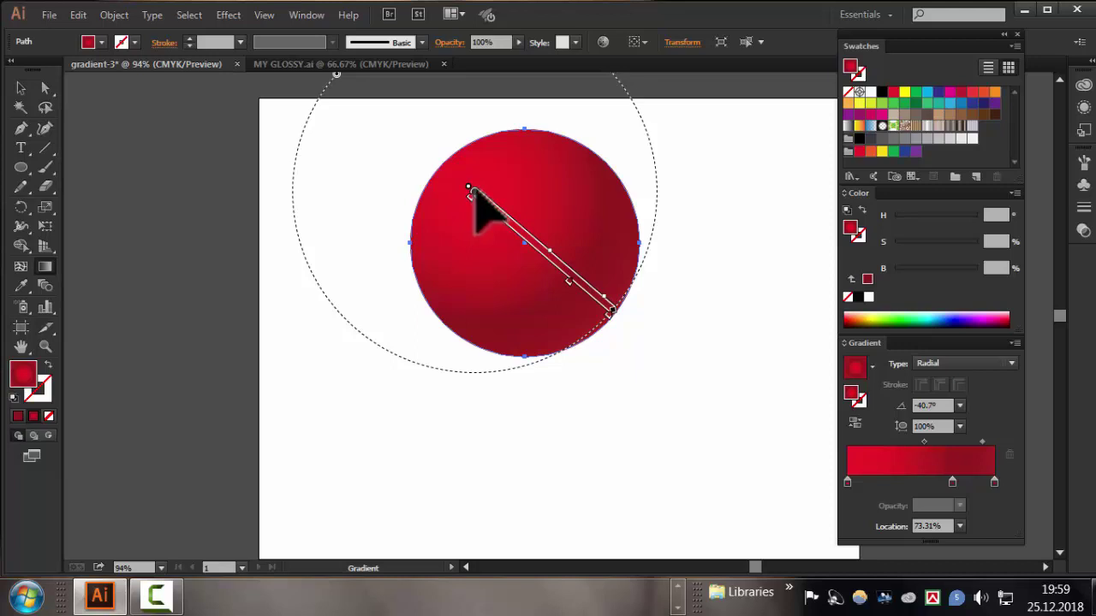
Move the ball's highlight back up-left and nudge the middle and right stops left
{"action": "left_click_drag", "start_coordinate": [469, 188], "coordinate": [466, 206]}
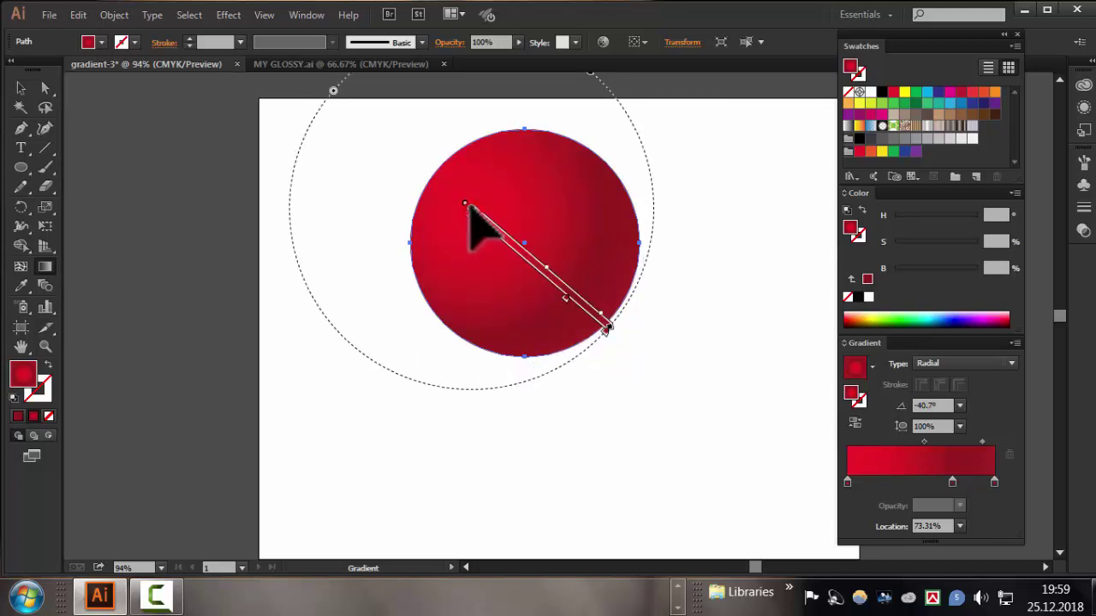
{"action": "mouse_move", "coordinate": [466, 205]}
{"action": "left_mouse_down"}
{"action": "mouse_move", "coordinate": [446, 182]}
{"action": "mouse_move", "coordinate": [453, 188]}
{"action": "left_mouse_up"}
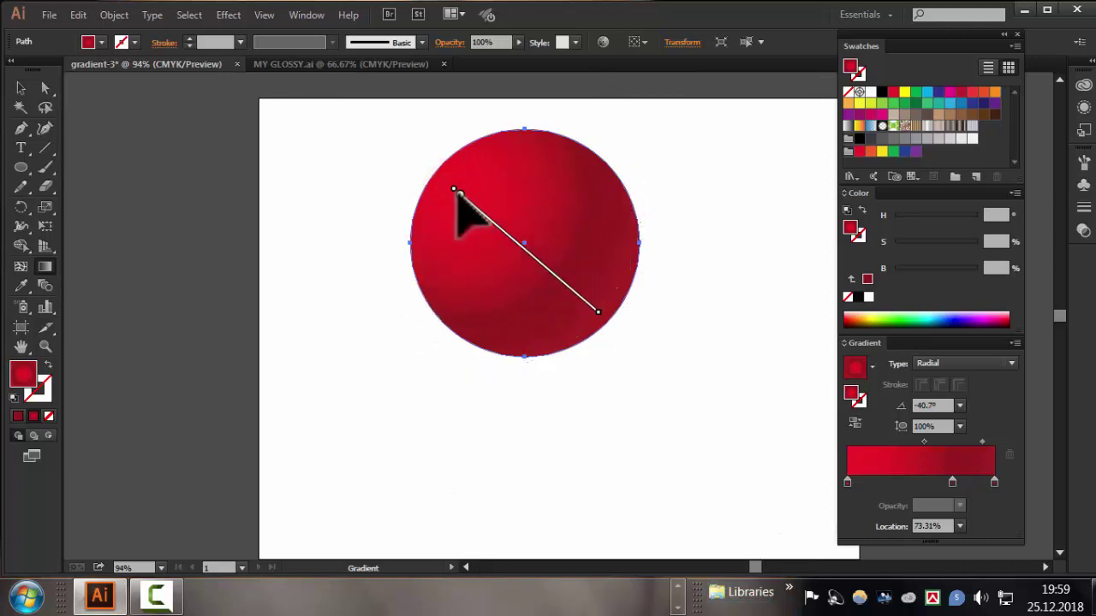
{"action": "left_click_drag", "start_coordinate": [955, 482], "coordinate": [945, 484]}
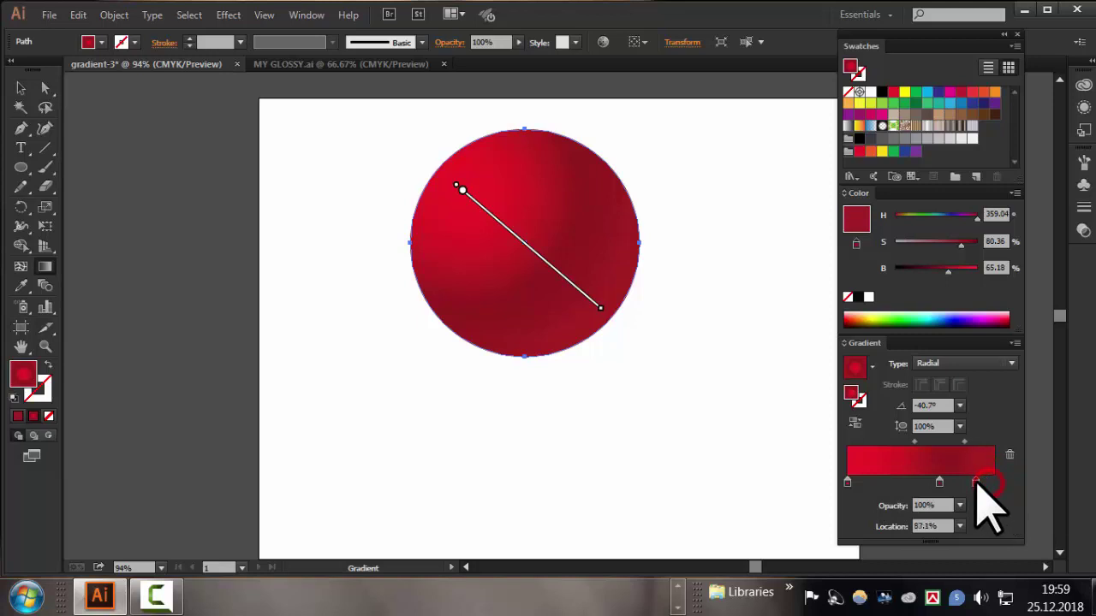
{"action": "left_click_drag", "start_coordinate": [977, 482], "coordinate": [975, 483]}
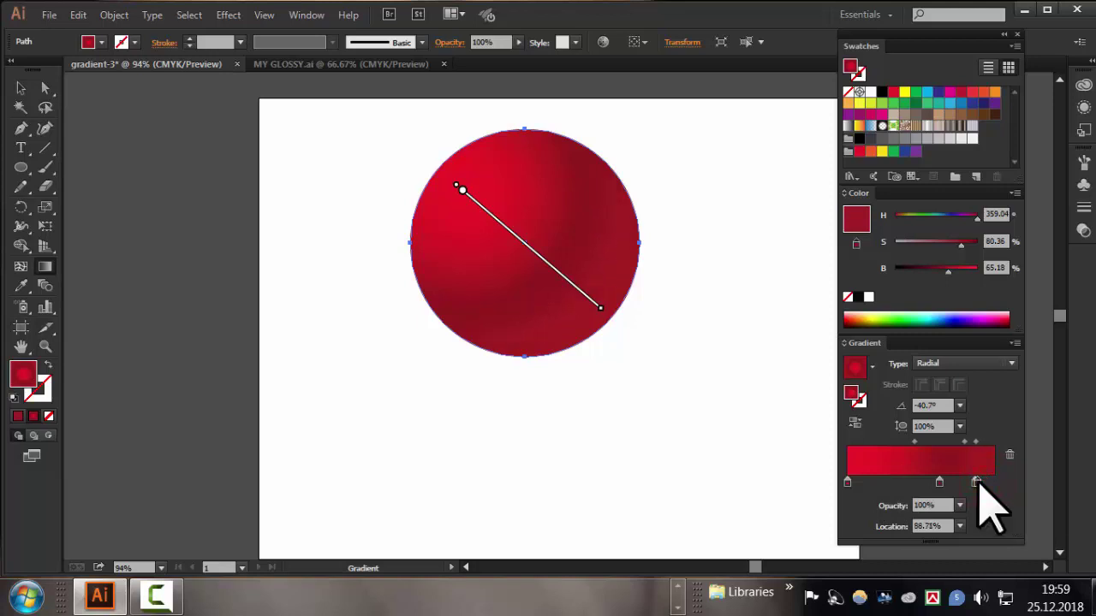
{"action": "left_click_drag", "start_coordinate": [978, 483], "coordinate": [982, 489]}
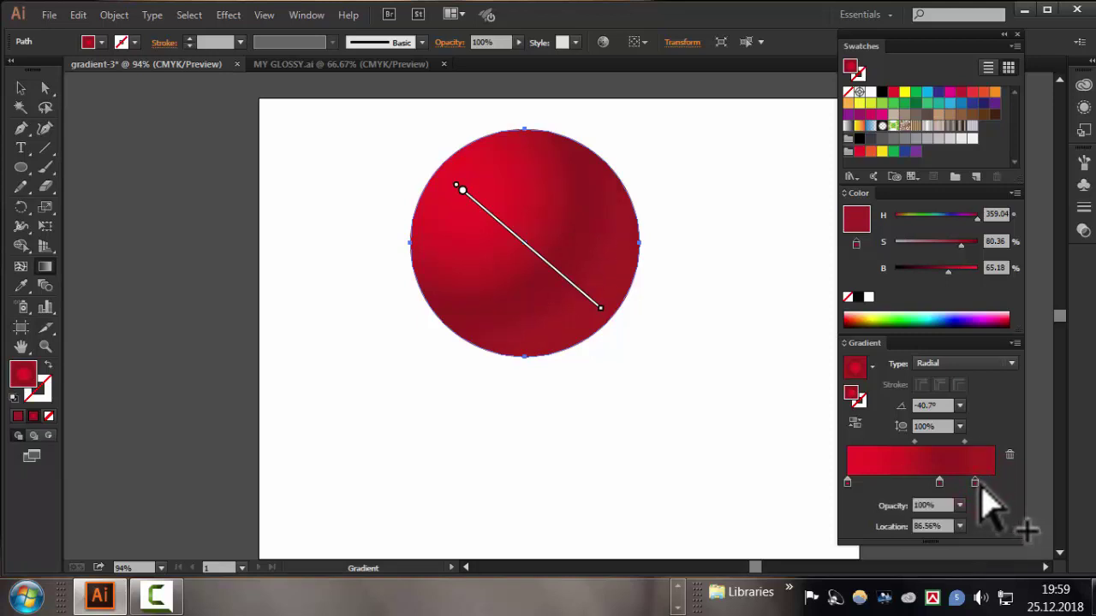
Add a brighter fourth stop near the gradient end and tilt the gradient to -32.9°
{"action": "left_click", "coordinate": [990, 484]}
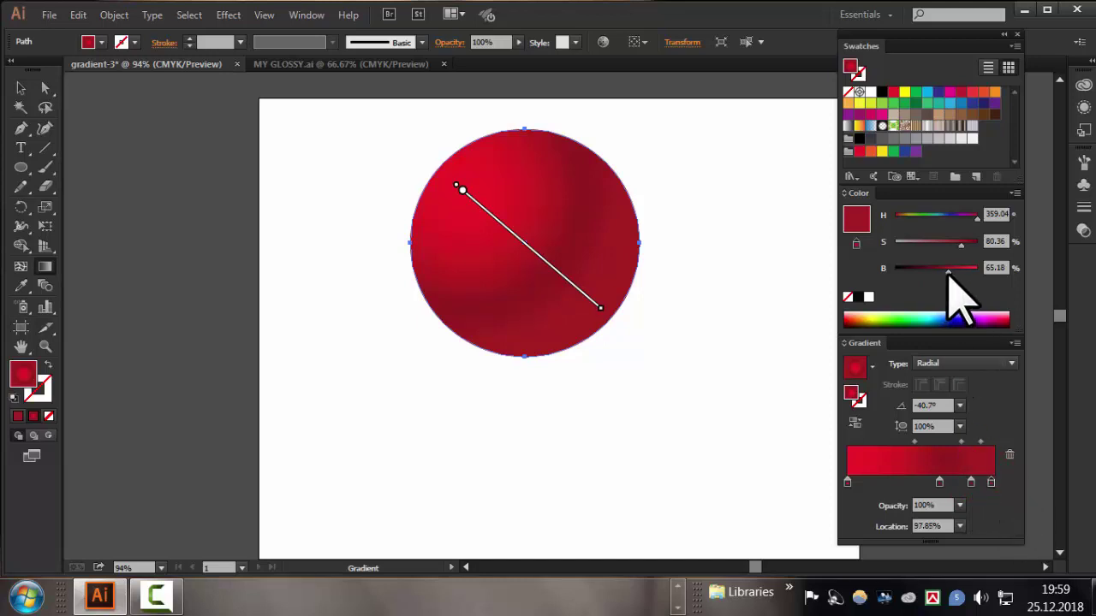
{"action": "left_click_drag", "start_coordinate": [956, 273], "coordinate": [959, 275]}
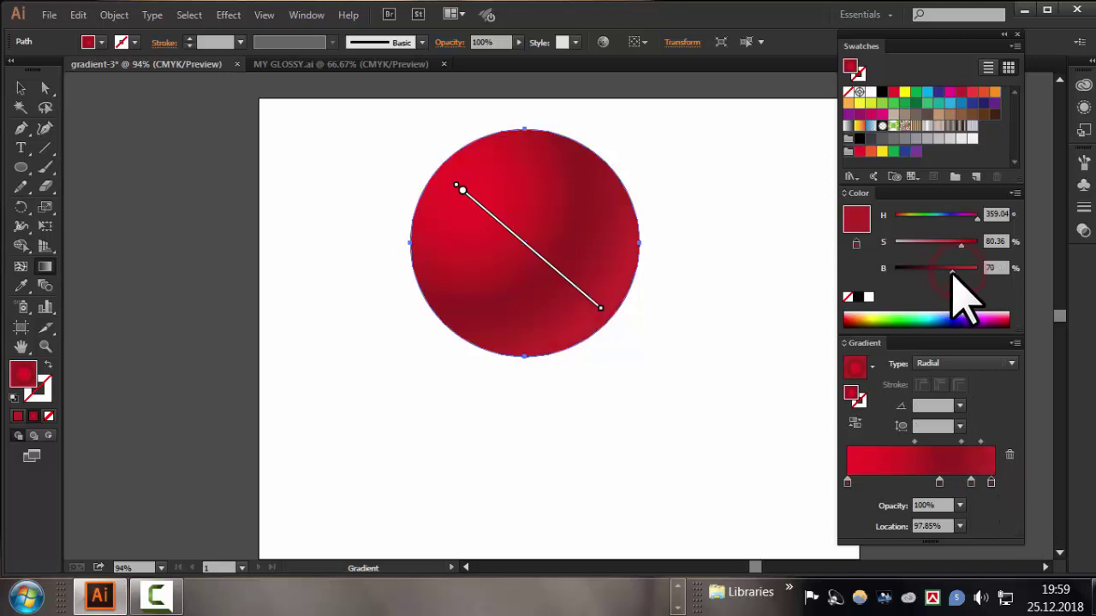
{"action": "left_click", "coordinate": [967, 482]}
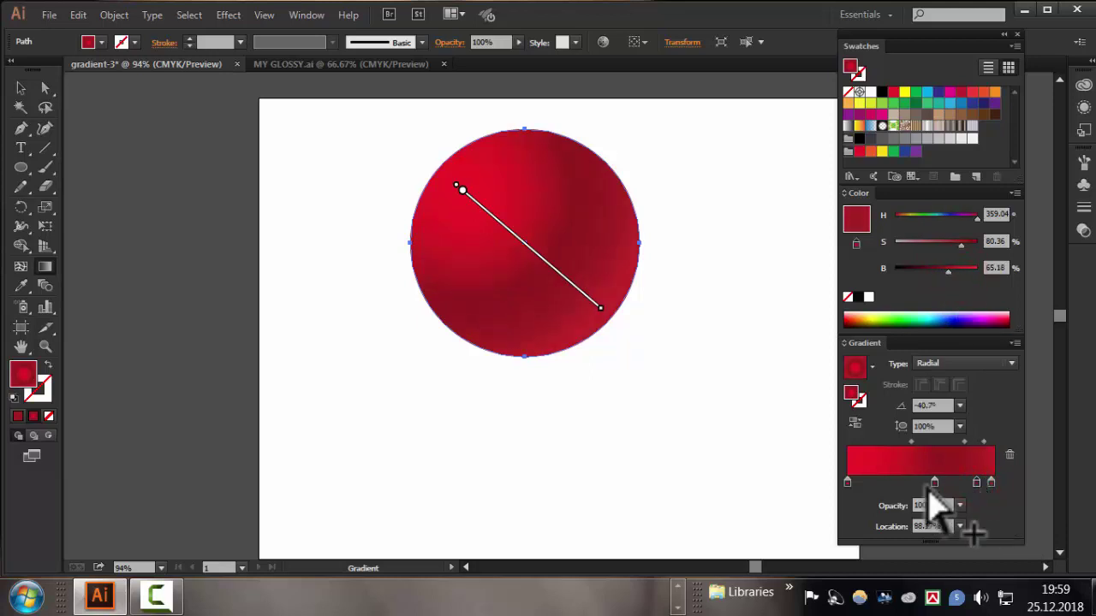
{"action": "left_click", "coordinate": [937, 482]}
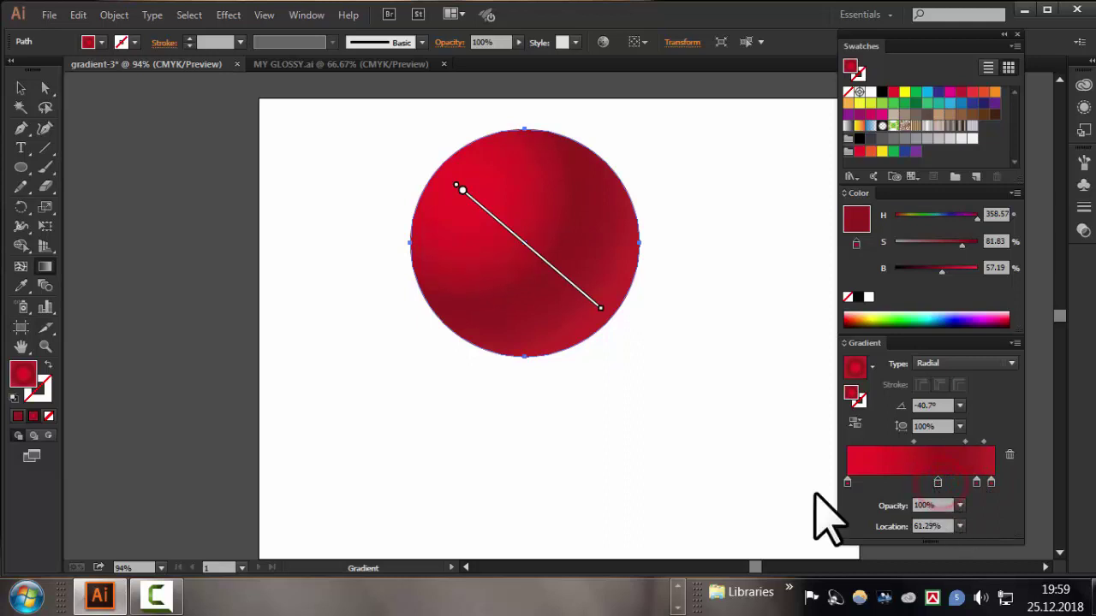
{"action": "left_click_drag", "start_coordinate": [416, 154], "coordinate": [653, 305]}
{"action": "left_click", "coordinate": [21, 87]}
{"action": "left_click", "coordinate": [452, 460]}
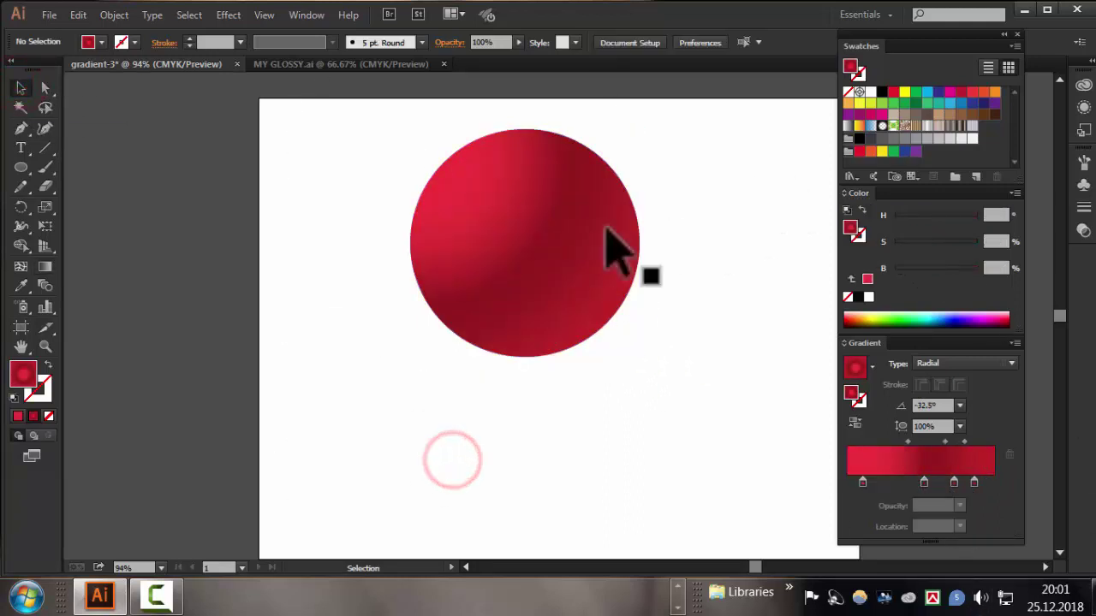
Move the red ball lower and to the right
{"action": "left_click_drag", "start_coordinate": [591, 248], "coordinate": [615, 317]}
{"action": "left_click", "coordinate": [730, 322]}
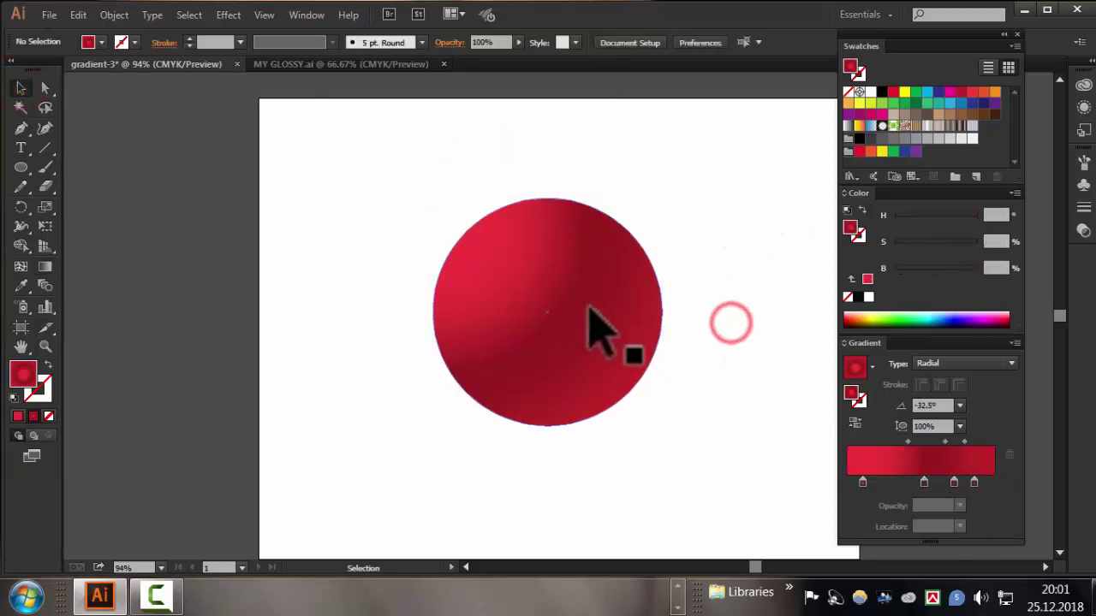
{"action": "left_click", "coordinate": [518, 245]}
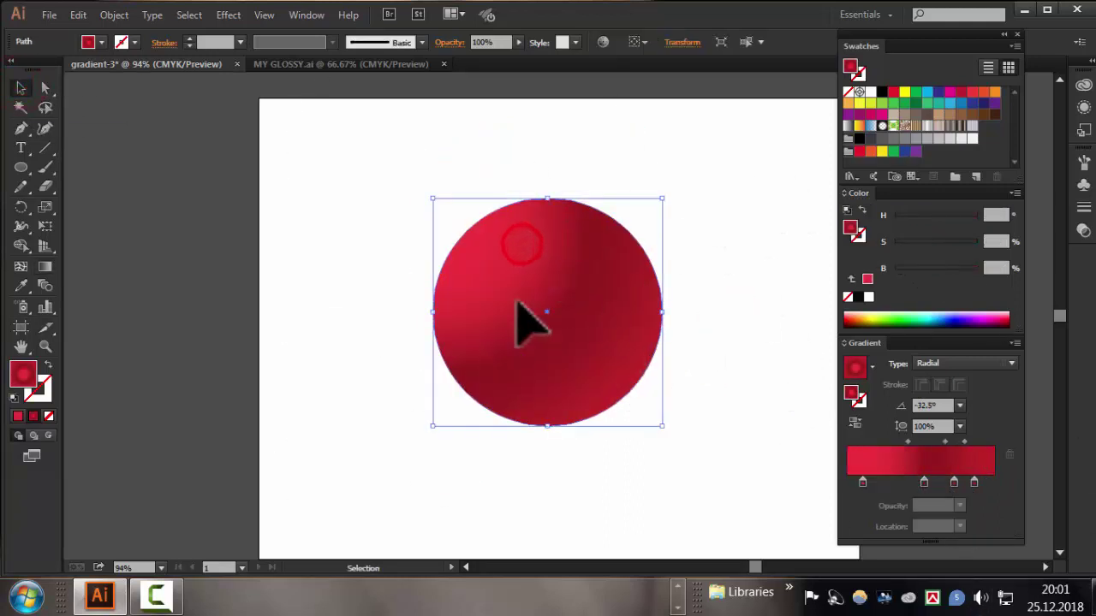
Draw a small flat ellipse filled with a white-to-black gradient whose dark stop is 0% opacity
{"action": "left_click", "coordinate": [20, 168]}
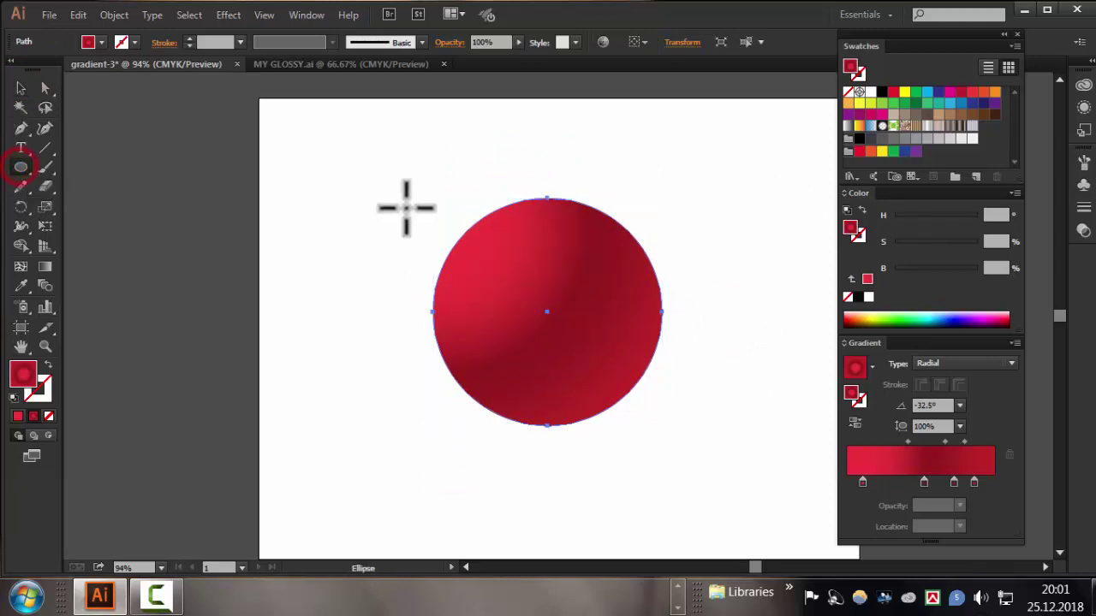
{"action": "left_click_drag", "start_coordinate": [312, 170], "coordinate": [387, 186]}
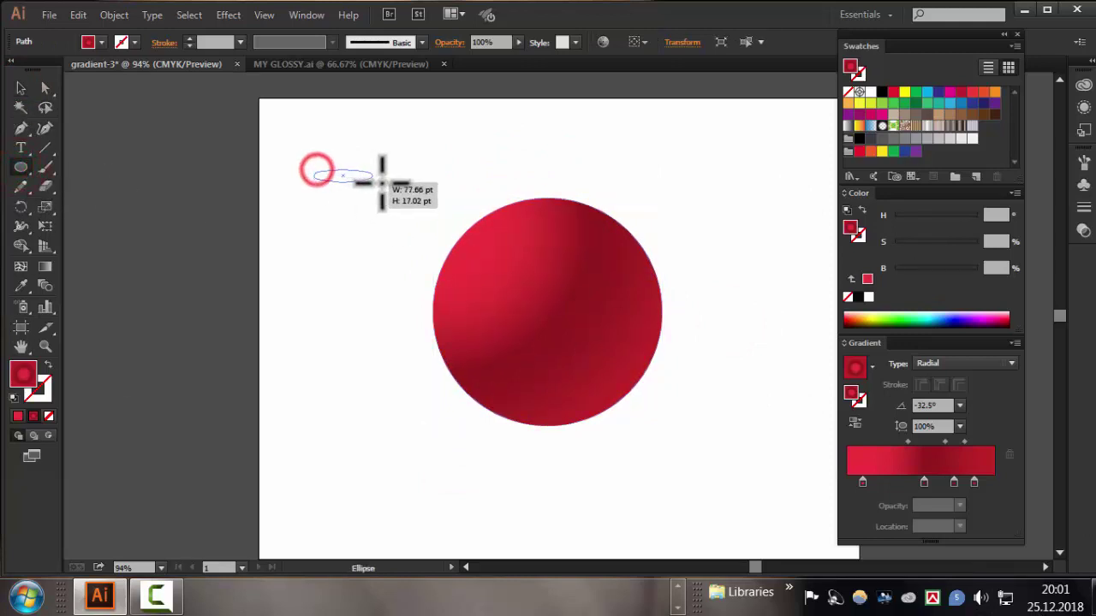
{"action": "left_click", "coordinate": [101, 42]}
{"action": "left_click", "coordinate": [11, 103]}
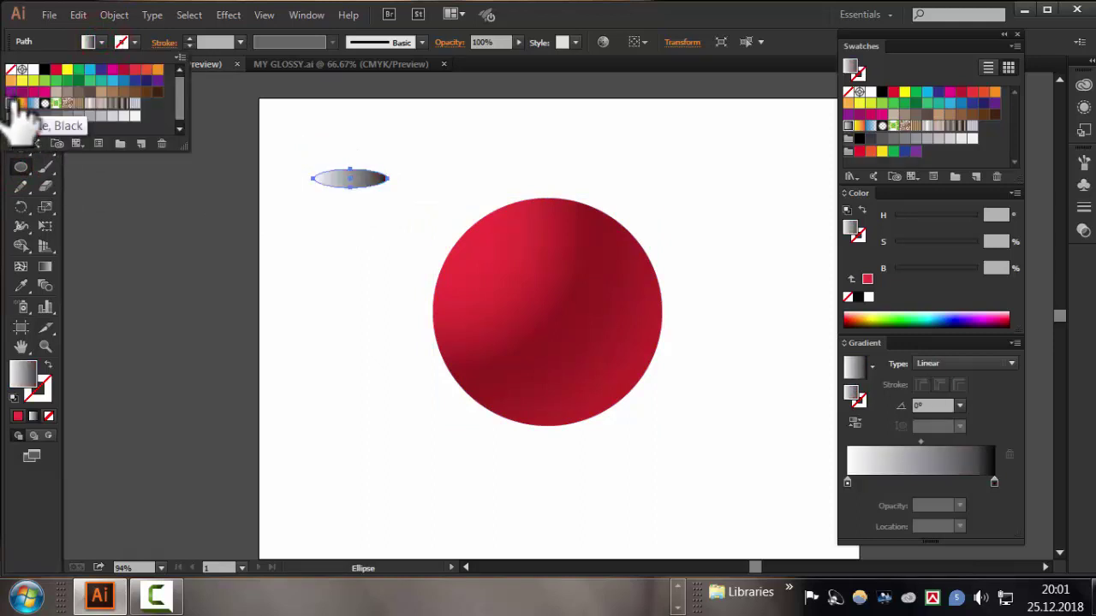
{"action": "left_click", "coordinate": [656, 5]}
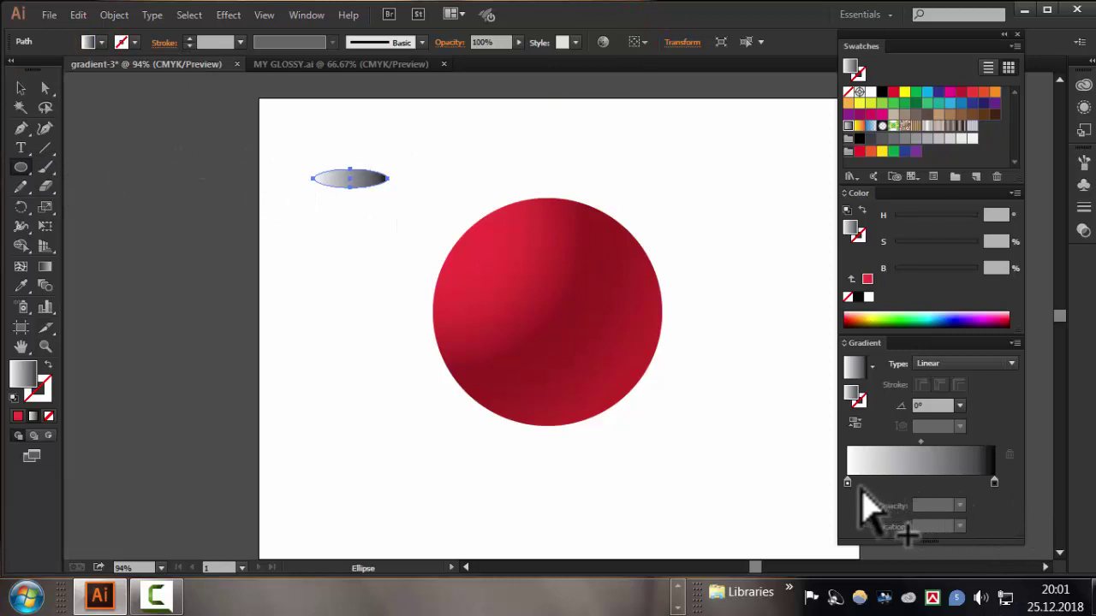
{"action": "left_click", "coordinate": [994, 482]}
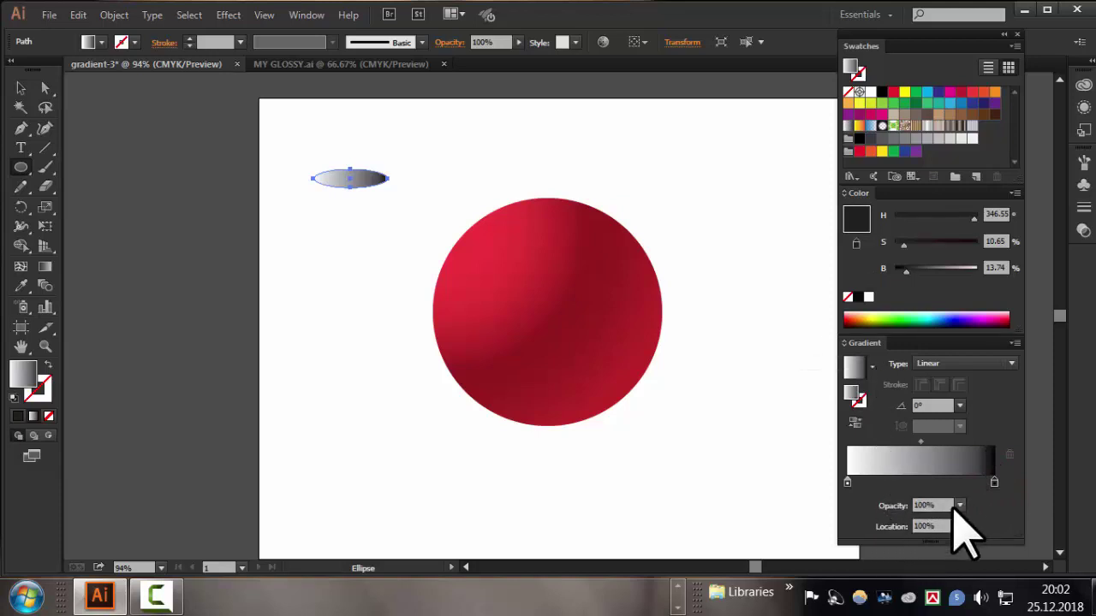
{"action": "left_click", "coordinate": [959, 506]}
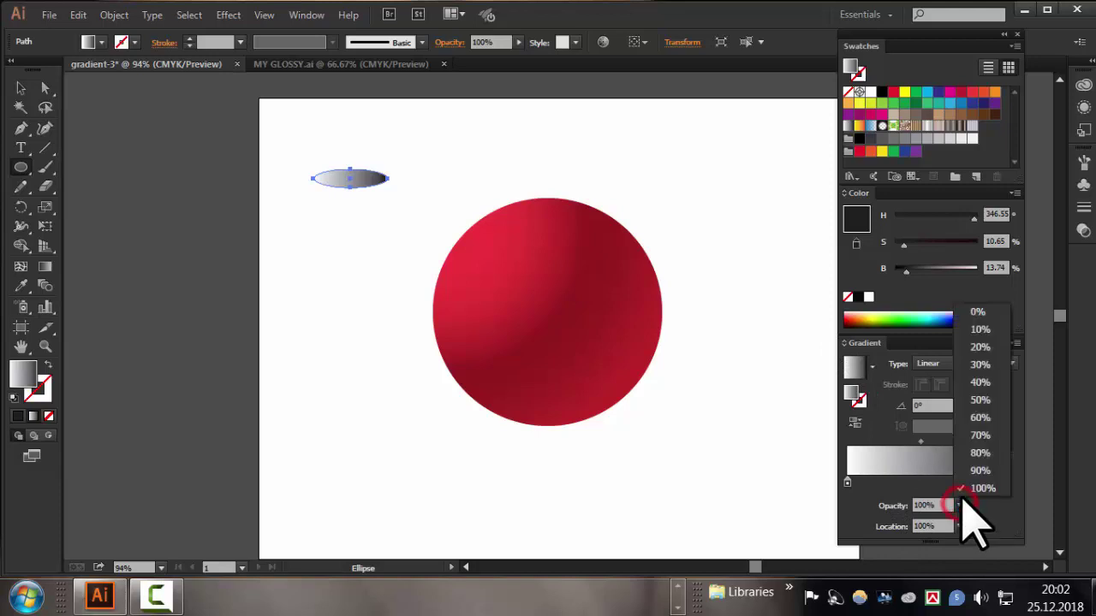
{"action": "left_click", "coordinate": [969, 313]}
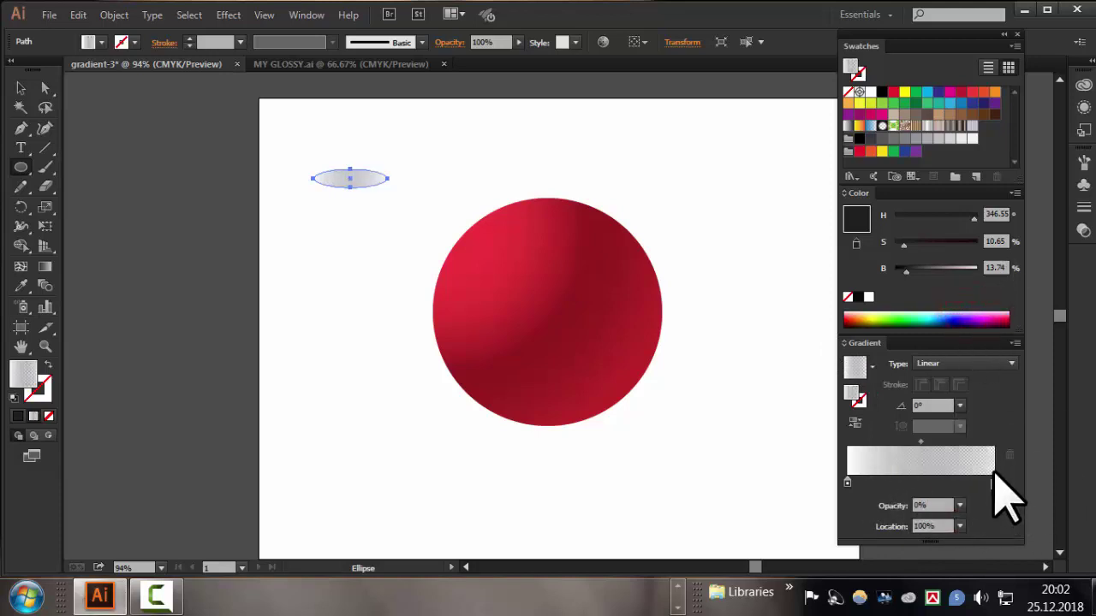
Move the gradient ellipse to the right of the red ball
{"action": "left_click", "coordinate": [847, 483]}
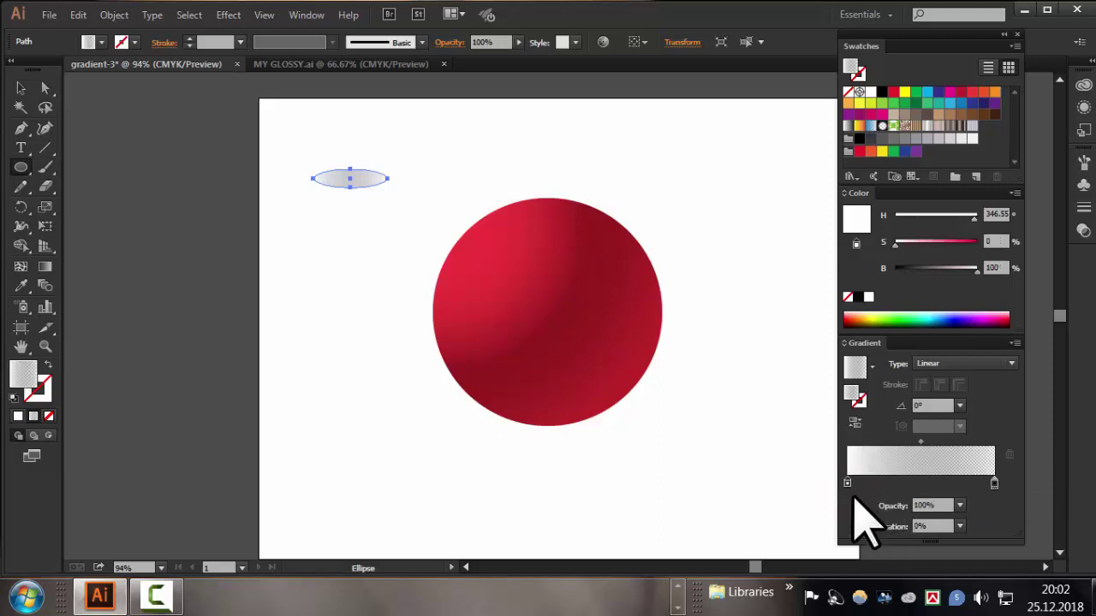
{"action": "key", "text": "v"}
{"action": "mouse_move", "coordinate": [317, 171]}
{"action": "left_mouse_down"}
{"action": "mouse_move", "coordinate": [688, 189]}
{"action": "mouse_move", "coordinate": [729, 257]}
{"action": "mouse_move", "coordinate": [727, 171]}
{"action": "left_mouse_up"}
Stretch the ellipse taller, make its gradient radial, and push the white stop outward
{"action": "left_click_drag", "start_coordinate": [764, 216], "coordinate": [777, 221]}
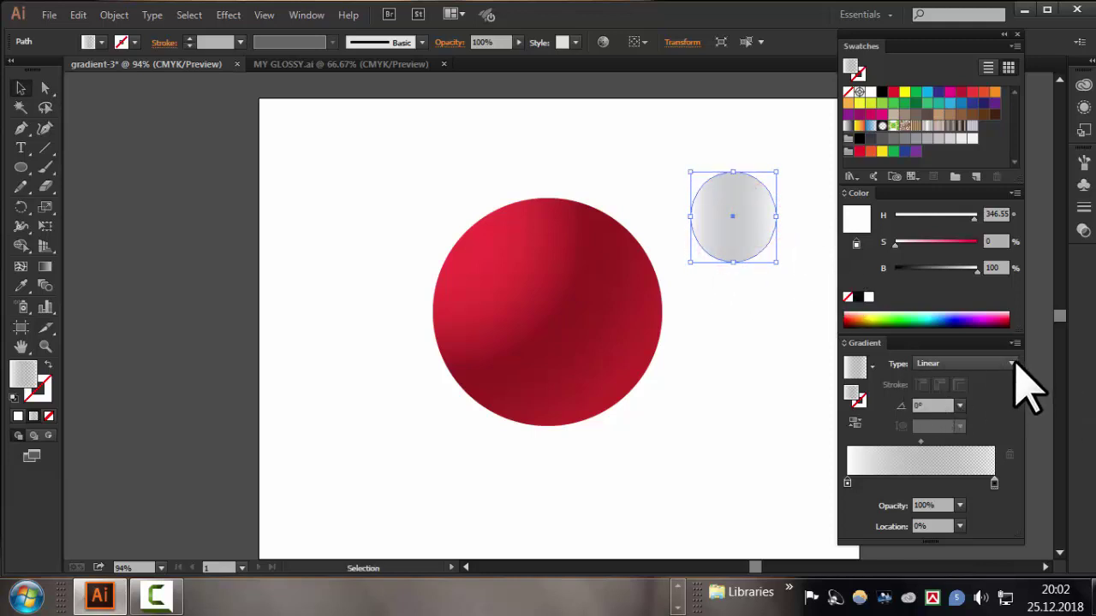
{"action": "left_click", "coordinate": [1013, 364]}
{"action": "left_click", "coordinate": [950, 398]}
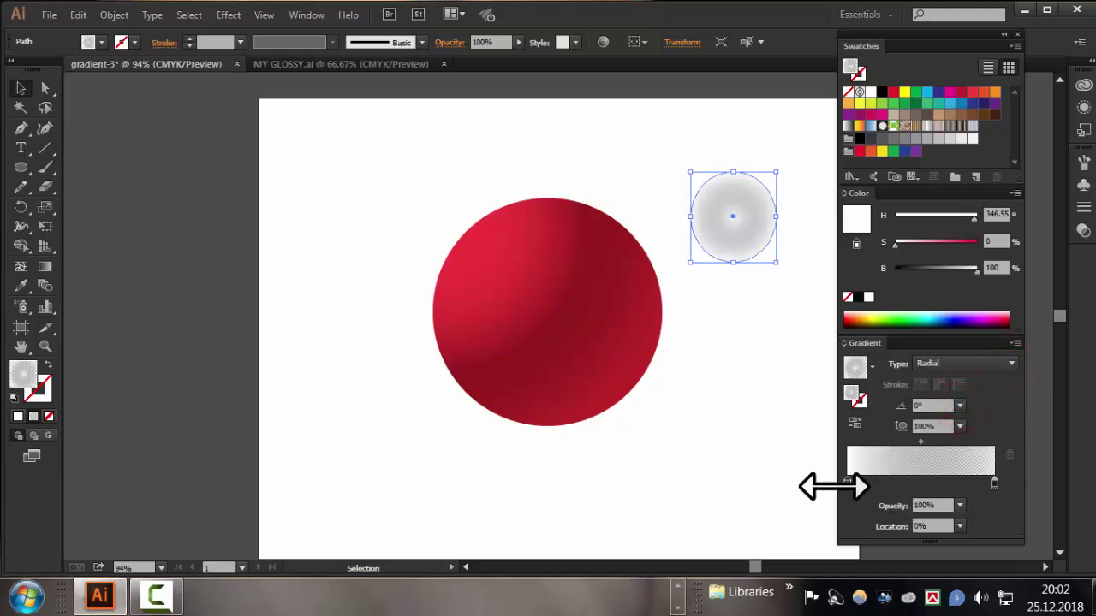
{"action": "left_click_drag", "start_coordinate": [848, 482], "coordinate": [873, 486]}
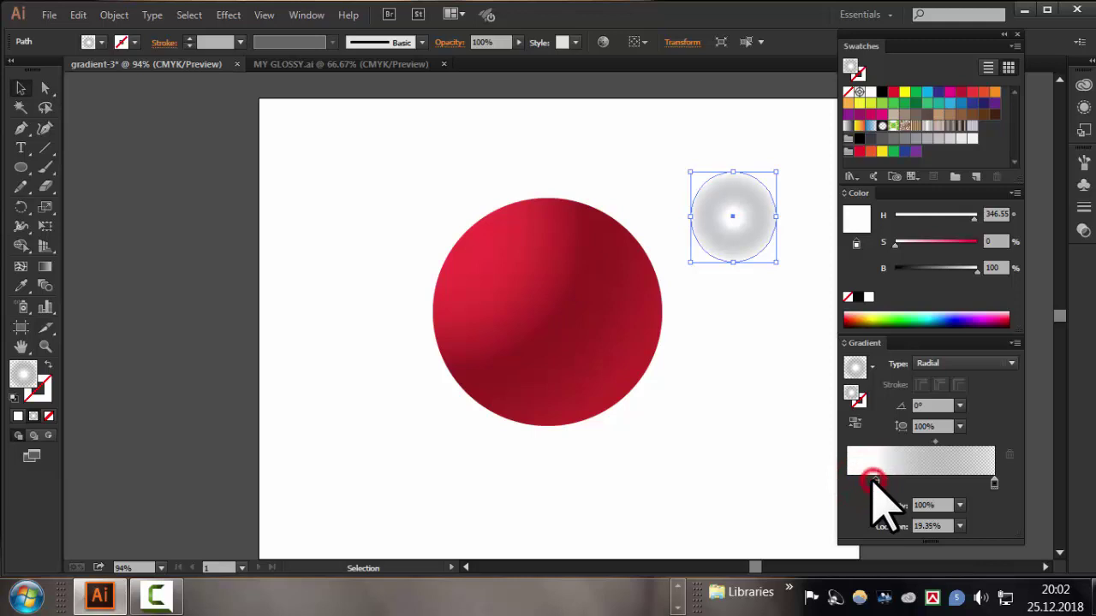
{"action": "left_click_drag", "start_coordinate": [870, 482], "coordinate": [868, 483]}
Set the outer gradient stop to CMYK 100/100/100/100 and squash the shape flat onto the ball's upper-left
{"action": "left_click", "coordinate": [993, 482]}
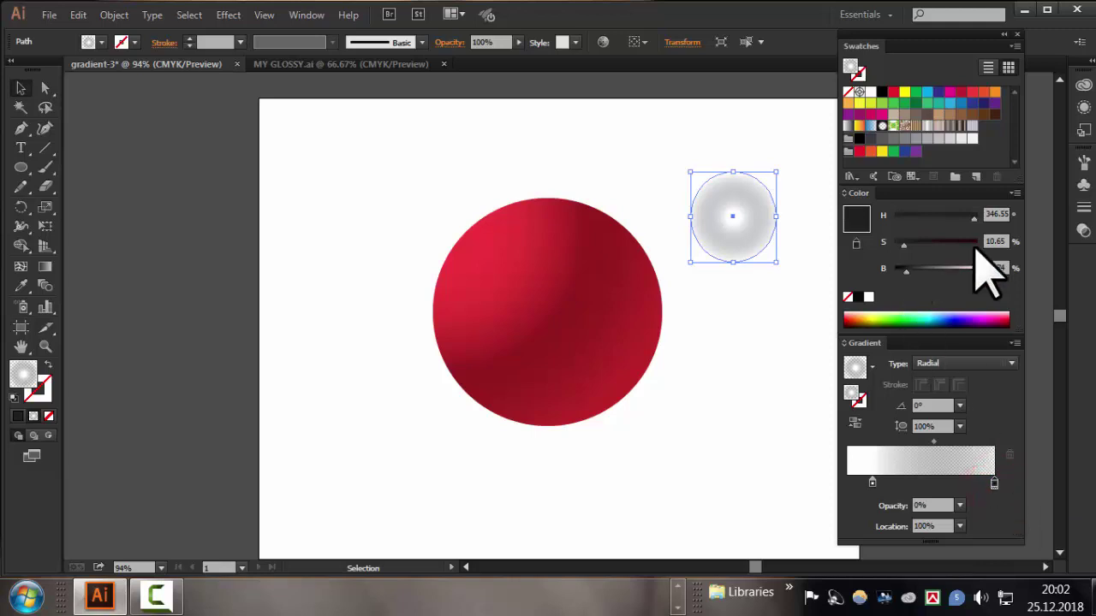
{"action": "left_click", "coordinate": [1011, 194]}
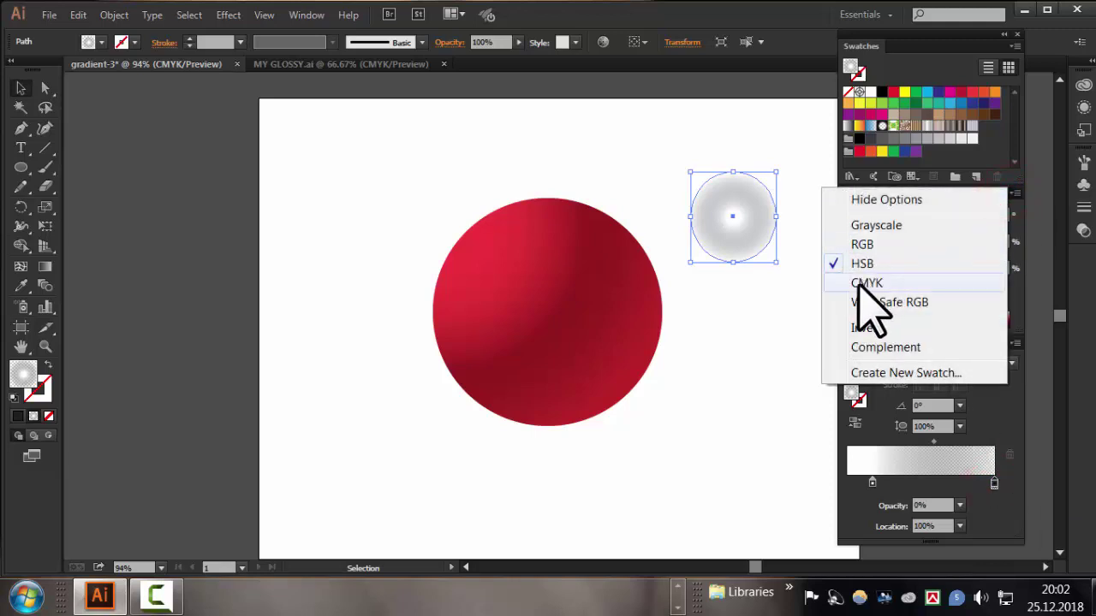
{"action": "left_click", "coordinate": [866, 283]}
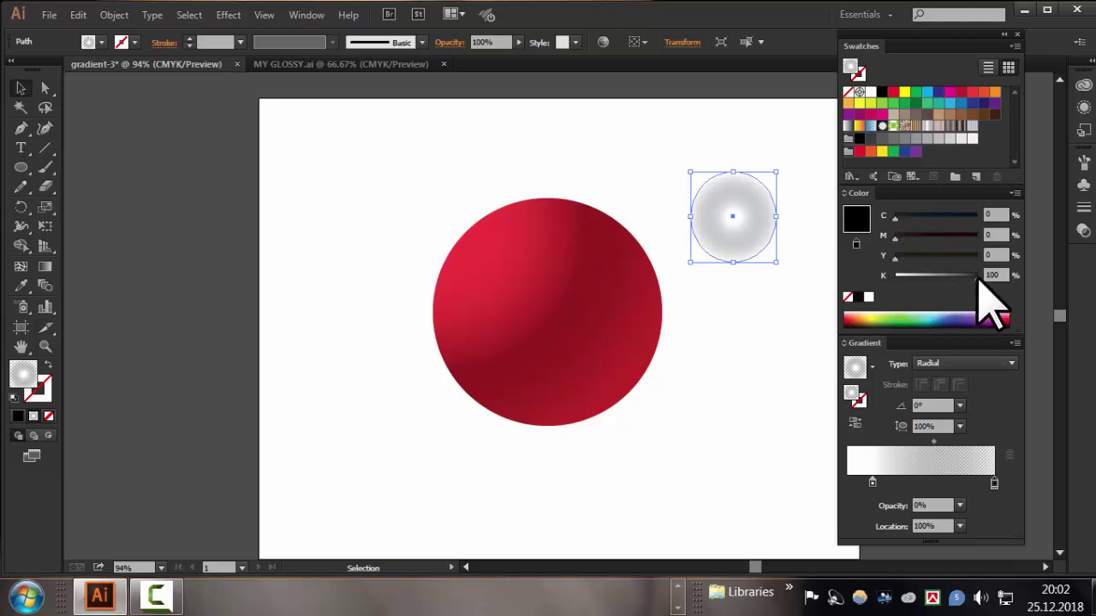
{"action": "left_click_drag", "start_coordinate": [893, 257], "coordinate": [972, 257]}
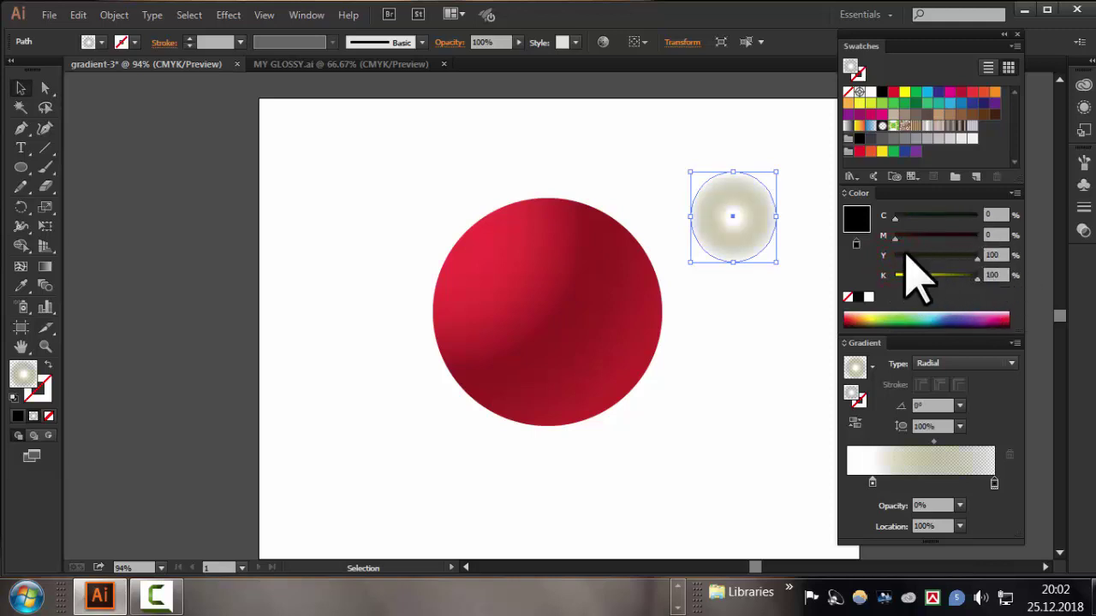
{"action": "left_click_drag", "start_coordinate": [895, 238], "coordinate": [1022, 244]}
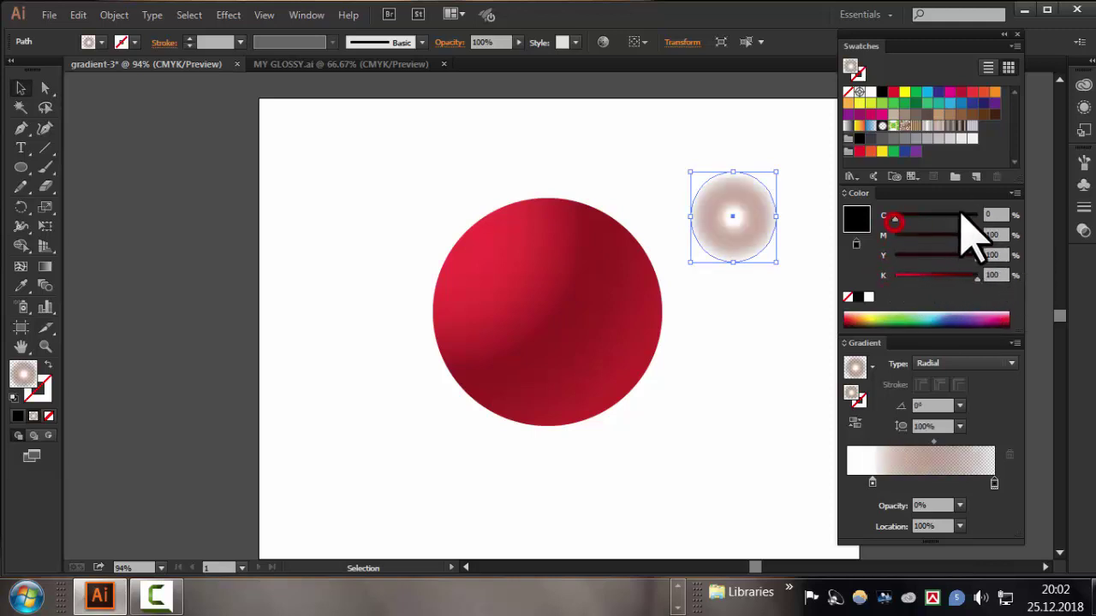
{"action": "left_click_drag", "start_coordinate": [958, 215], "coordinate": [1022, 214]}
{"action": "mouse_move", "coordinate": [733, 173]}
{"action": "left_mouse_down"}
{"action": "mouse_move", "coordinate": [733, 221]}
{"action": "mouse_move", "coordinate": [508, 278]}
{"action": "left_mouse_up"}
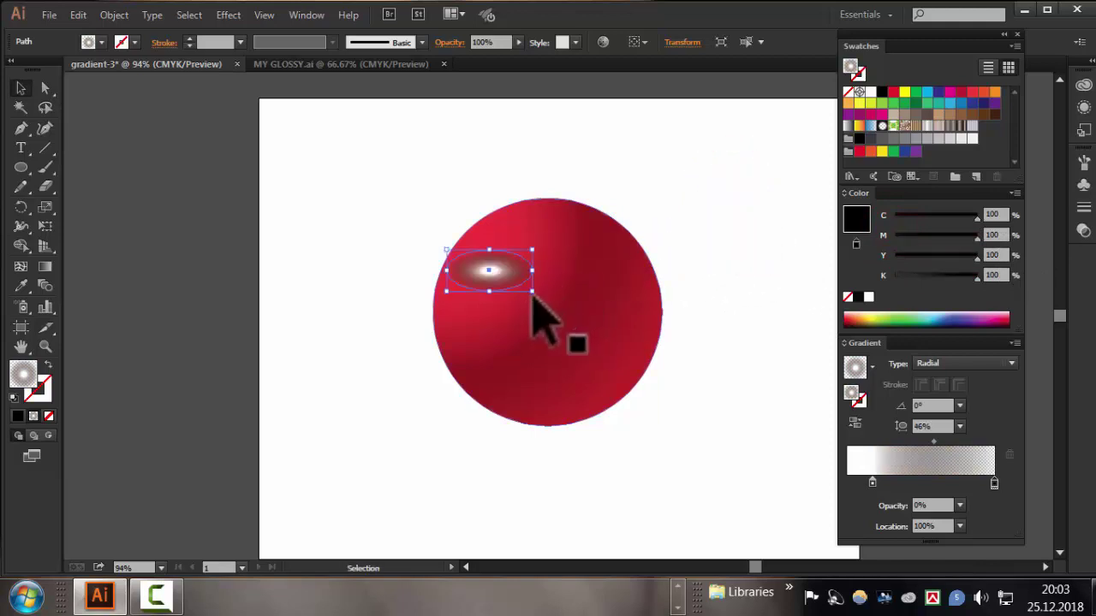
Tilt the highlight about 39 degrees and set its Transparency blending mode to Screen
{"action": "left_click_drag", "start_coordinate": [534, 289], "coordinate": [499, 272]}
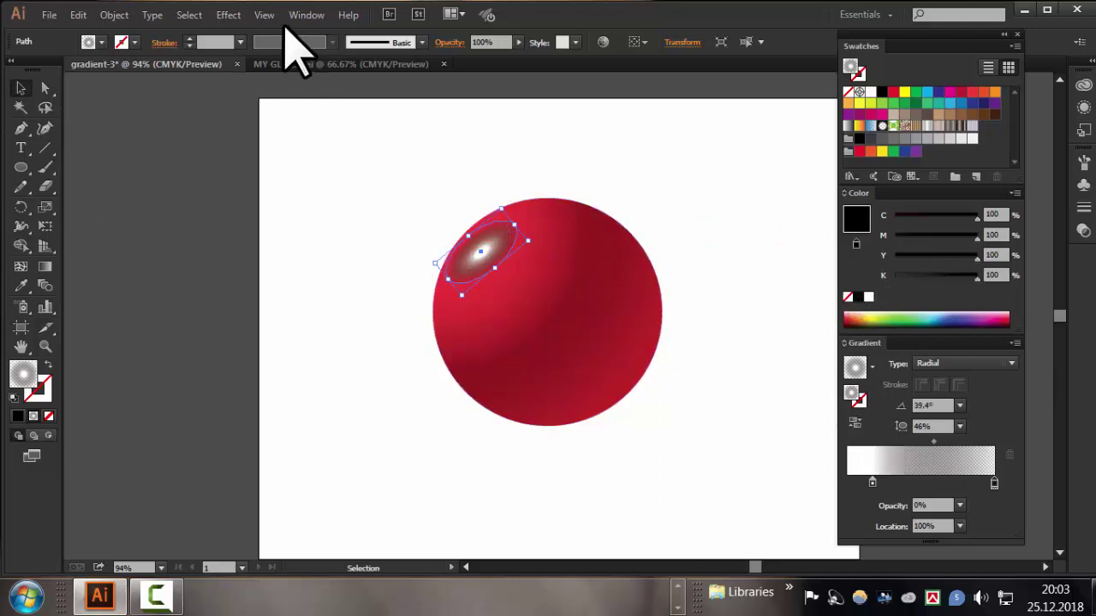
{"action": "left_click", "coordinate": [301, 17]}
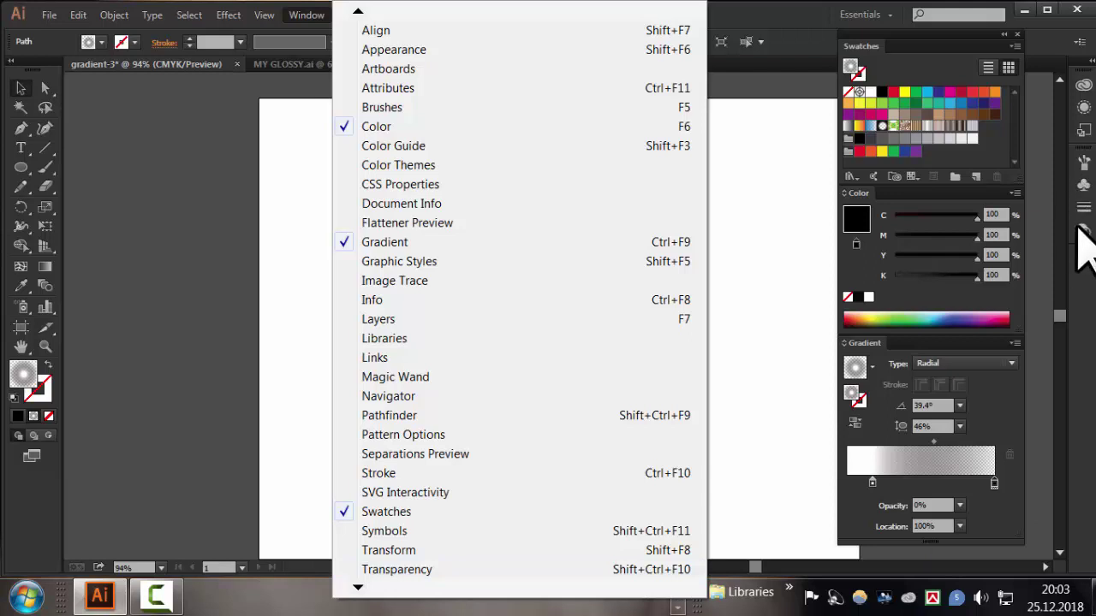
{"action": "left_click", "coordinate": [1081, 229]}
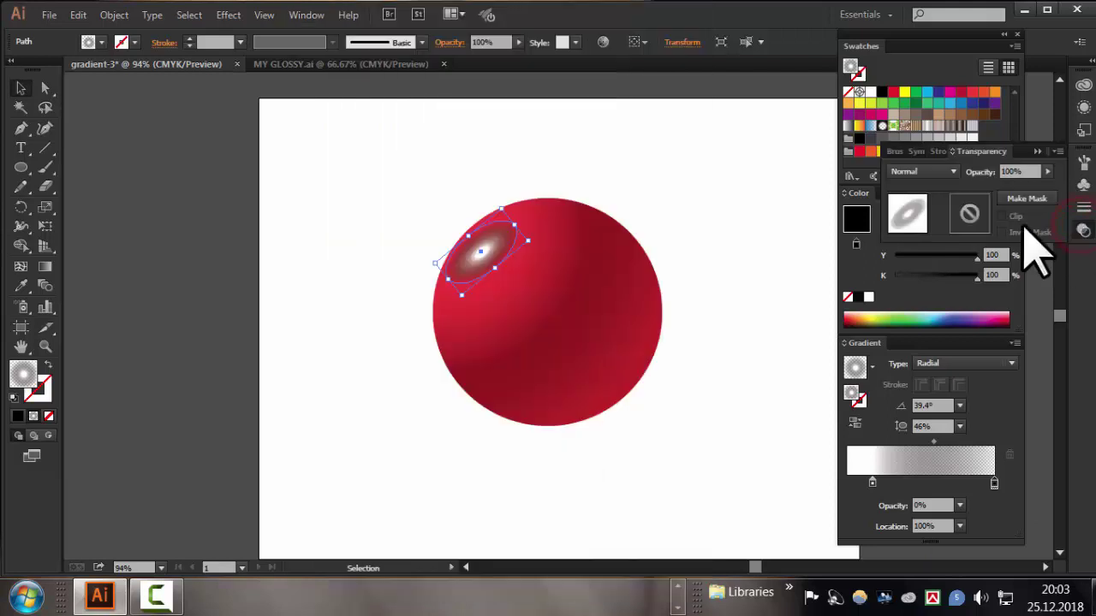
{"action": "mouse_move", "coordinate": [1027, 152]}
{"action": "left_mouse_down"}
{"action": "mouse_move", "coordinate": [827, 159]}
{"action": "mouse_move", "coordinate": [278, 126]}
{"action": "left_mouse_up"}
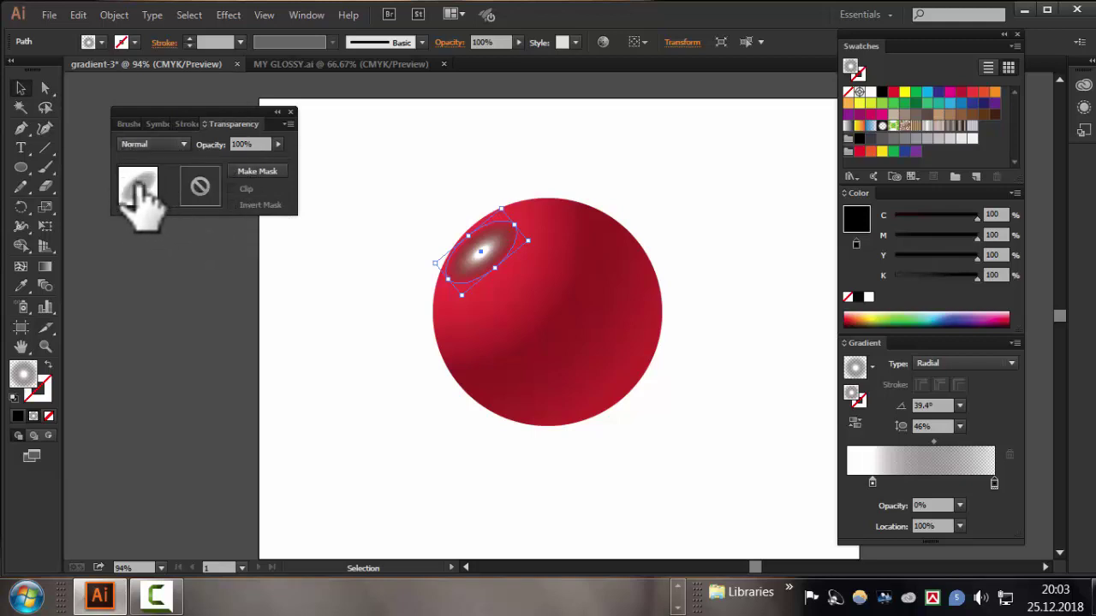
{"action": "left_click", "coordinate": [171, 146]}
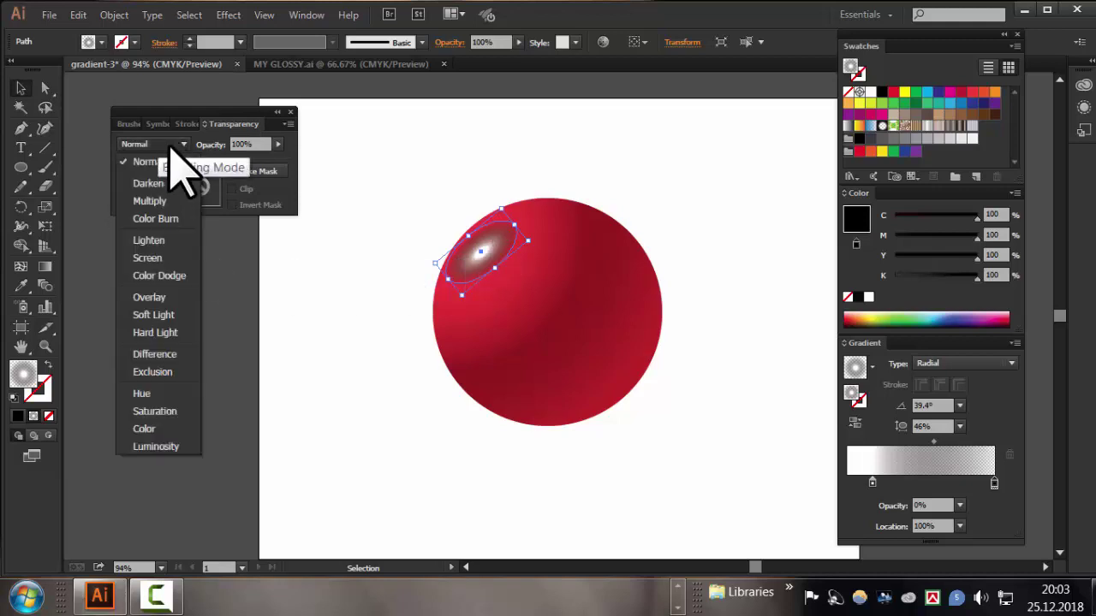
{"action": "left_click", "coordinate": [171, 145]}
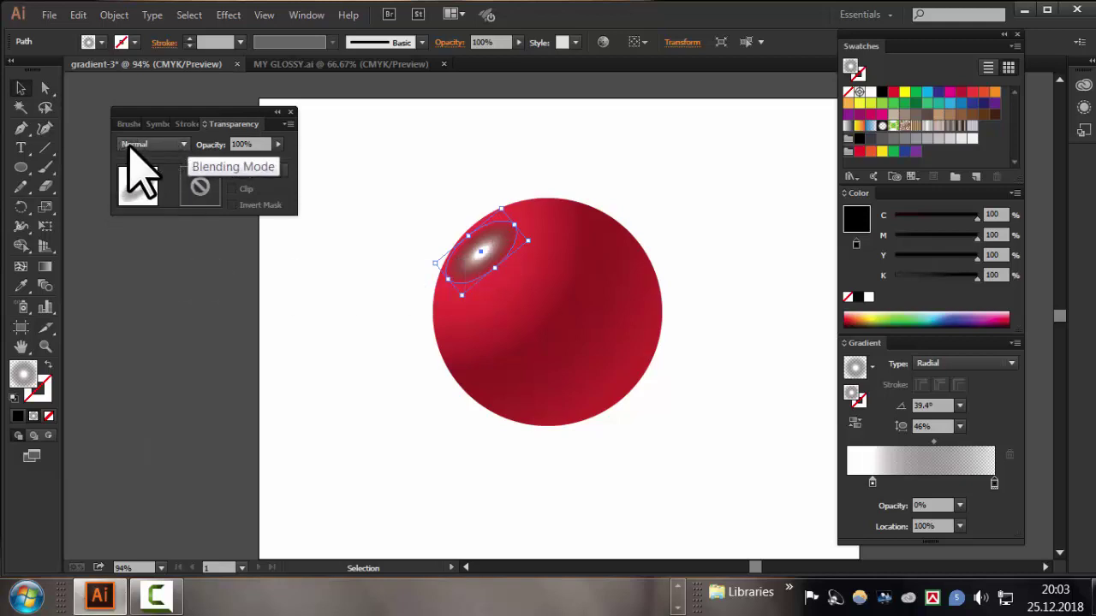
{"action": "left_click", "coordinate": [183, 145]}
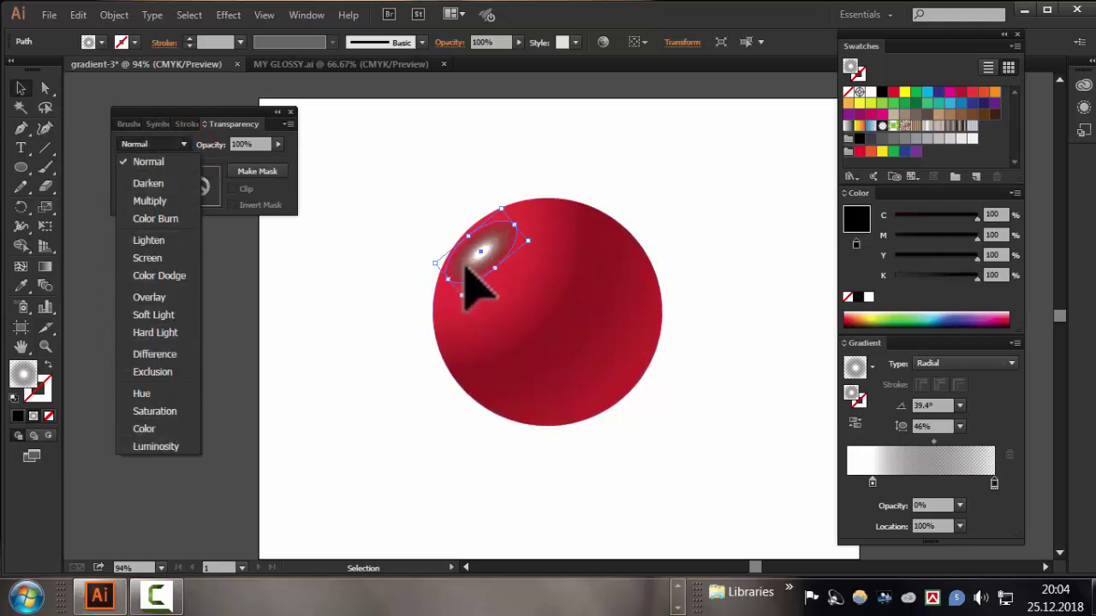
{"action": "left_click", "coordinate": [147, 258]}
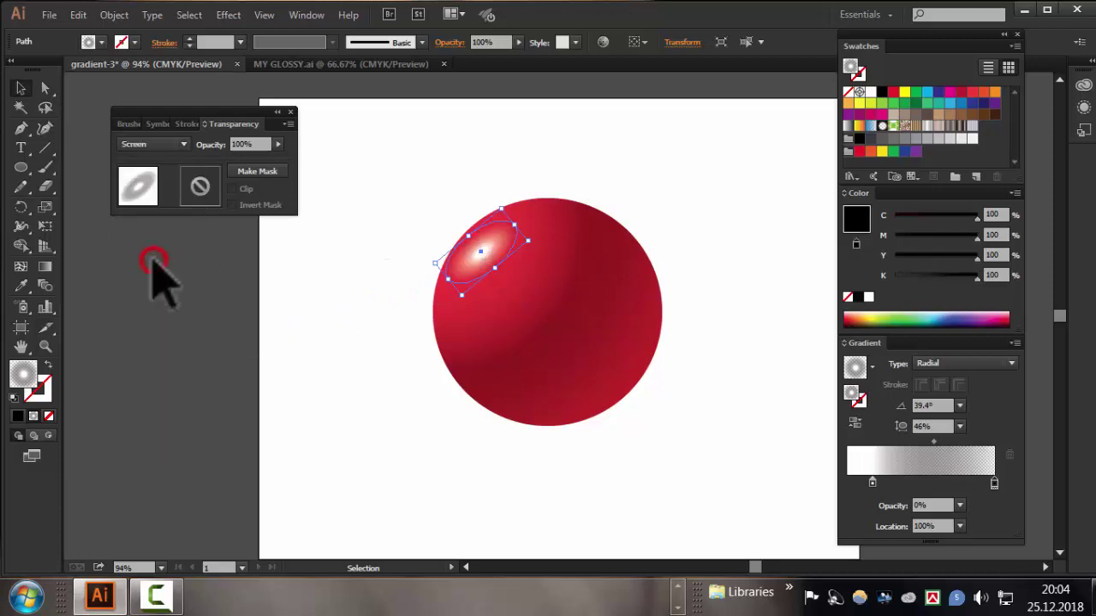
Enlarge, rotate and reposition the highlight on the ball's upper-left, nudging the white stop inward
{"action": "left_click", "coordinate": [680, 97]}
{"action": "left_click", "coordinate": [362, 276]}
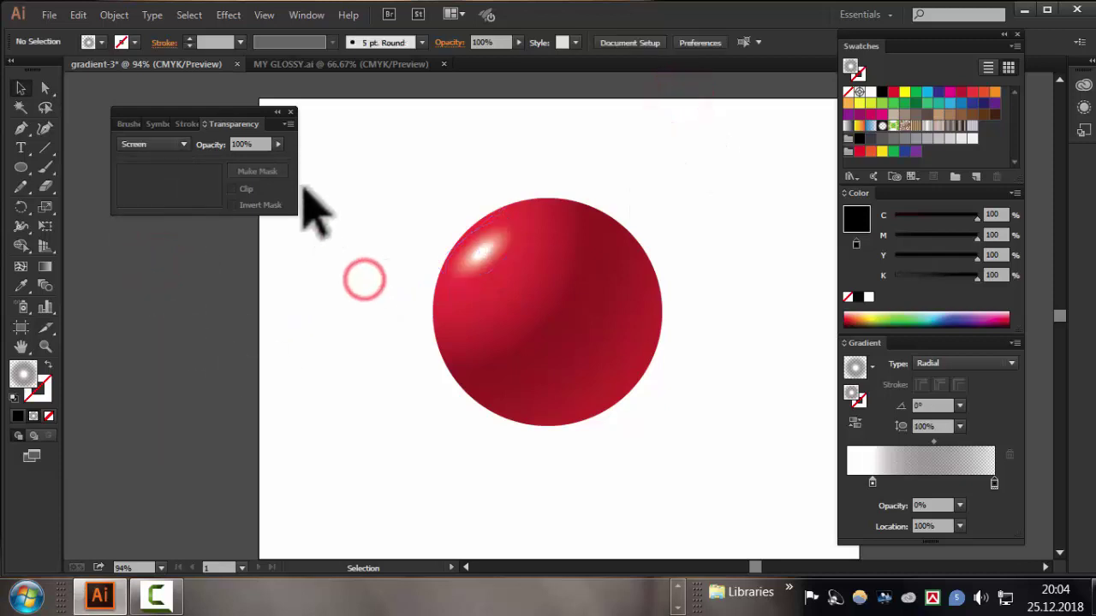
{"action": "left_click", "coordinate": [485, 257]}
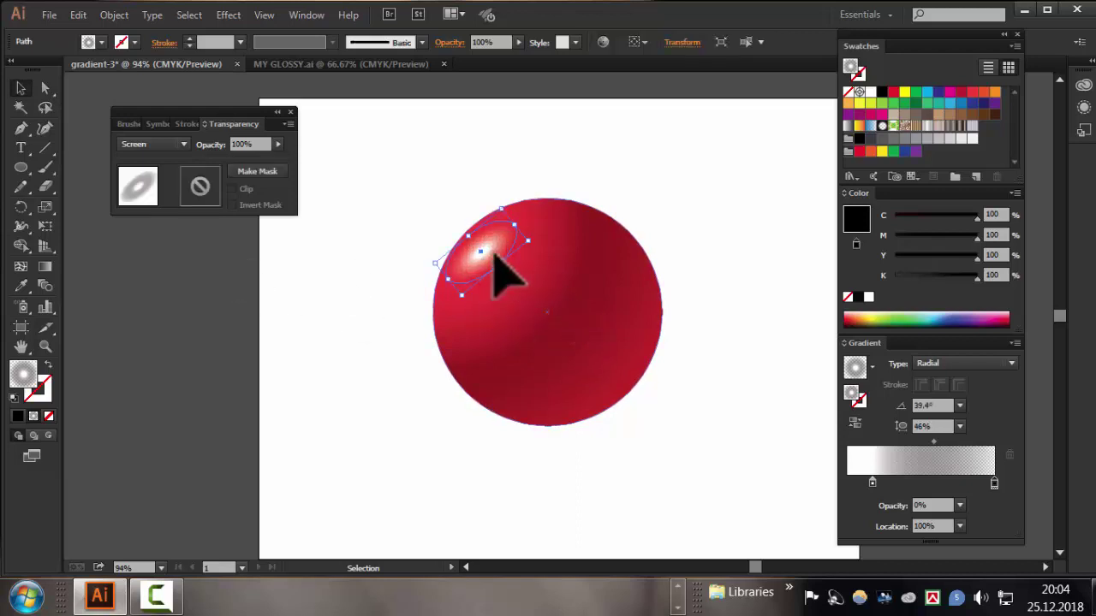
{"action": "left_click_drag", "start_coordinate": [465, 301], "coordinate": [477, 310]}
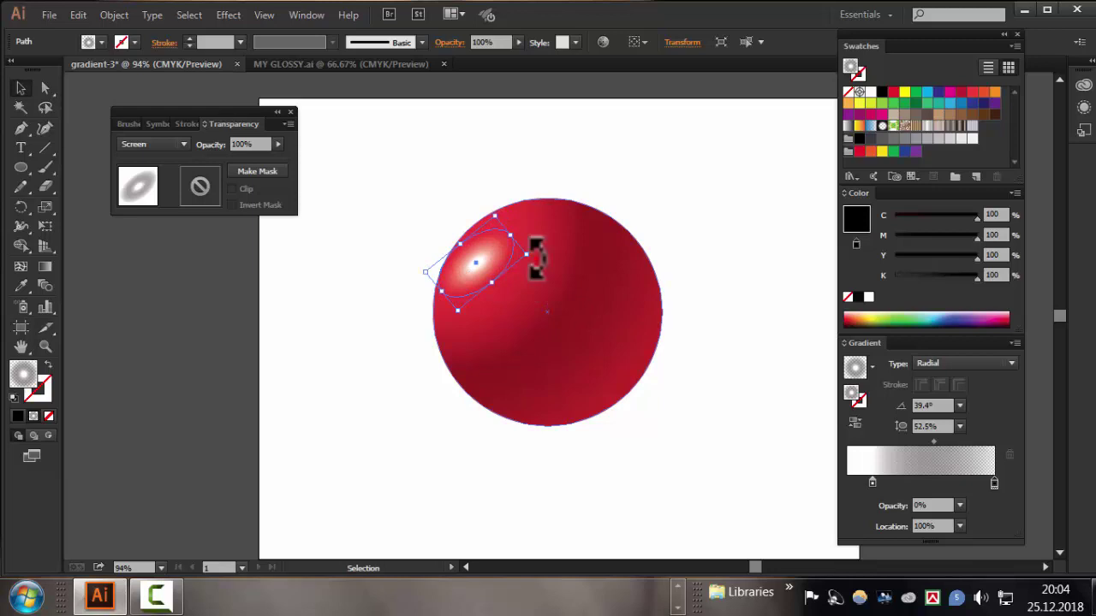
{"action": "left_click_drag", "start_coordinate": [534, 250], "coordinate": [536, 244]}
{"action": "left_click_drag", "start_coordinate": [482, 275], "coordinate": [485, 276]}
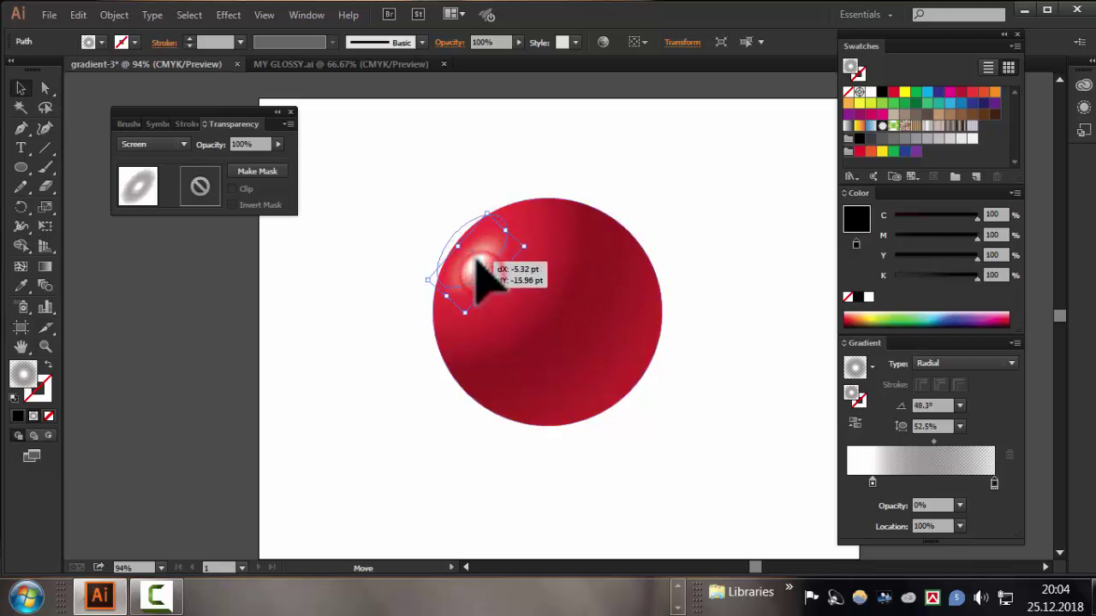
{"action": "left_click", "coordinate": [756, 253]}
{"action": "left_click", "coordinate": [473, 250]}
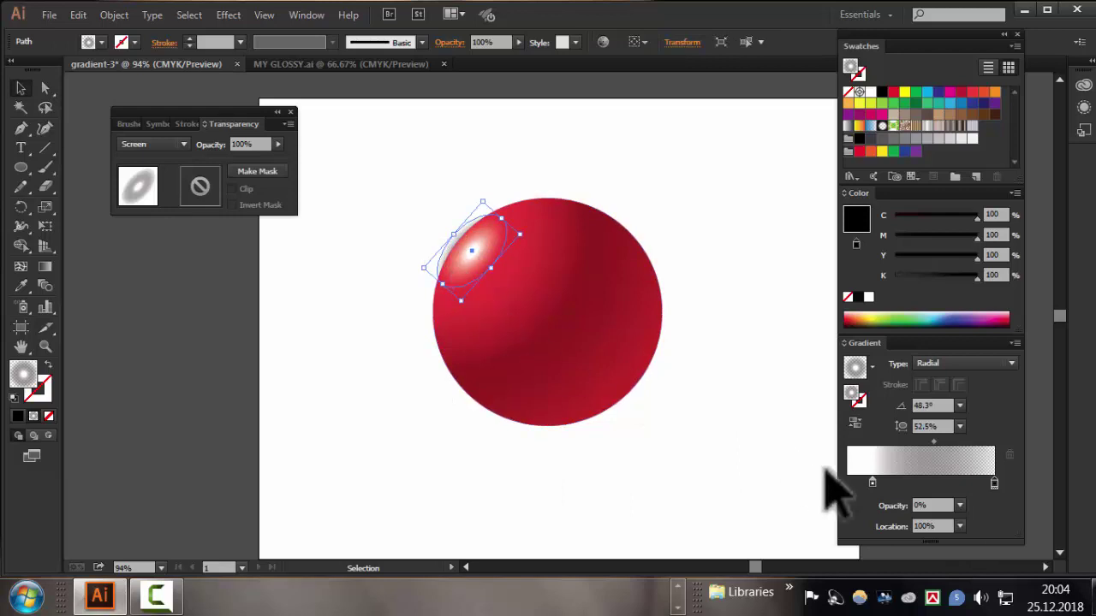
{"action": "left_click_drag", "start_coordinate": [871, 484], "coordinate": [852, 482]}
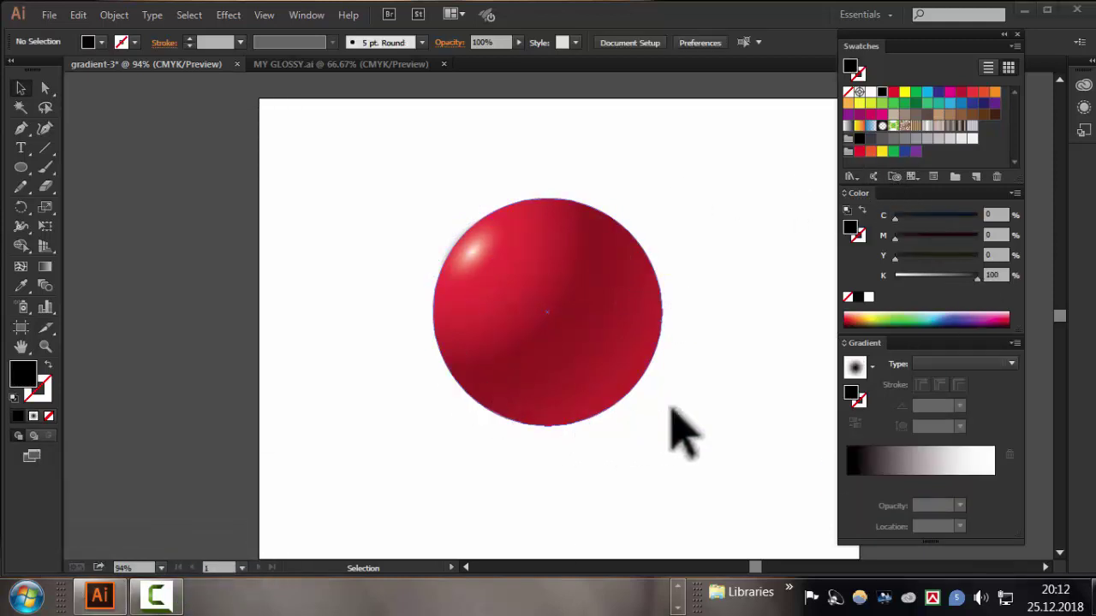
Draw a flat ellipse below the ball with a reversed radial white-to-black gradient, black at centre
{"action": "left_click", "coordinate": [20, 168]}
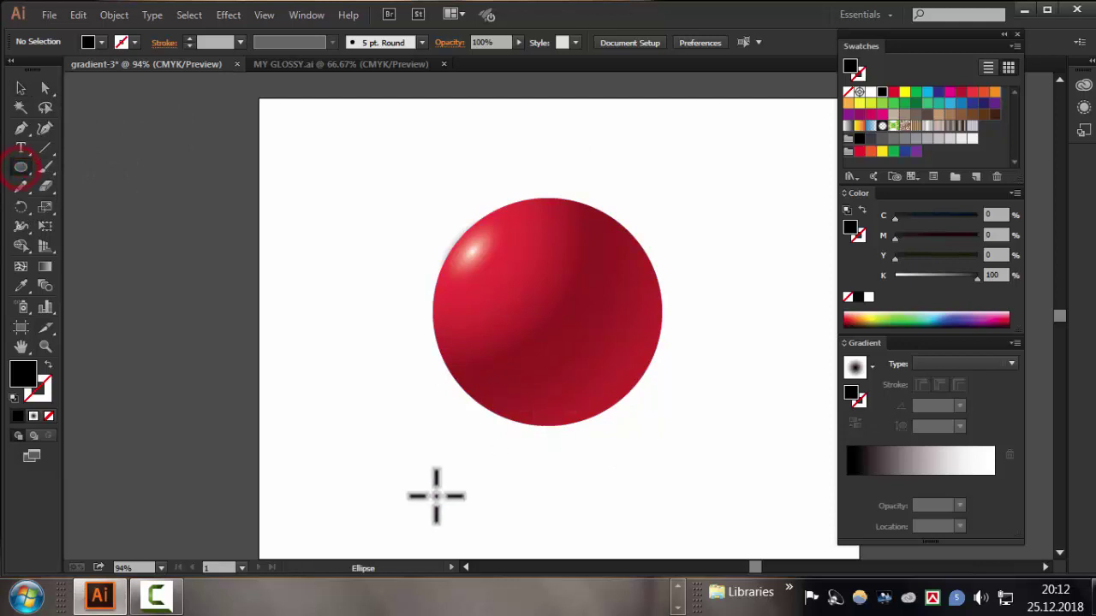
{"action": "left_click_drag", "start_coordinate": [385, 481], "coordinate": [638, 510]}
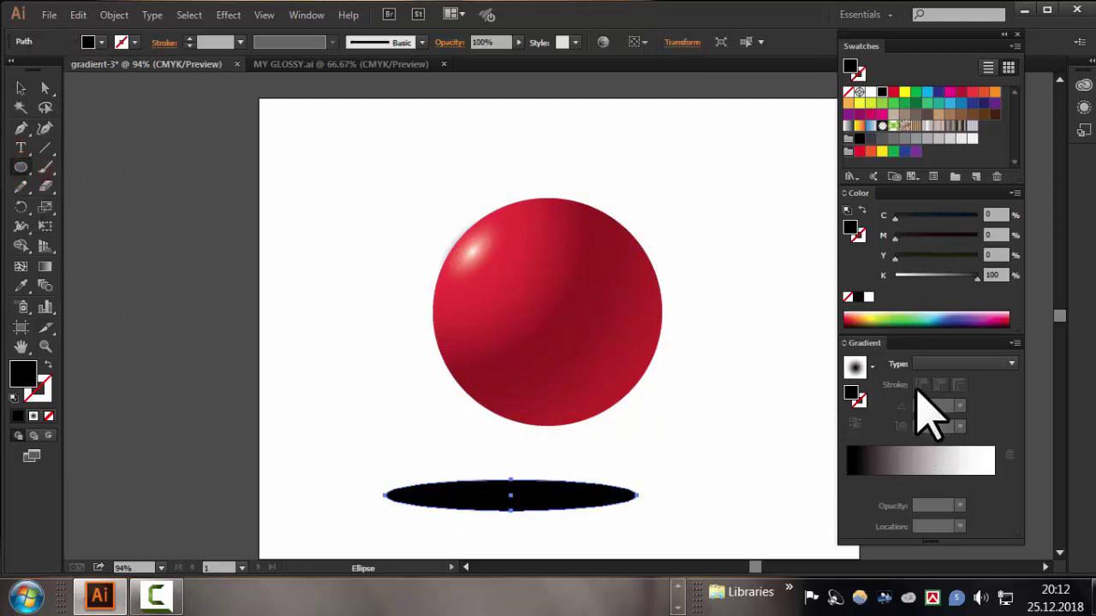
{"action": "left_click", "coordinate": [872, 367]}
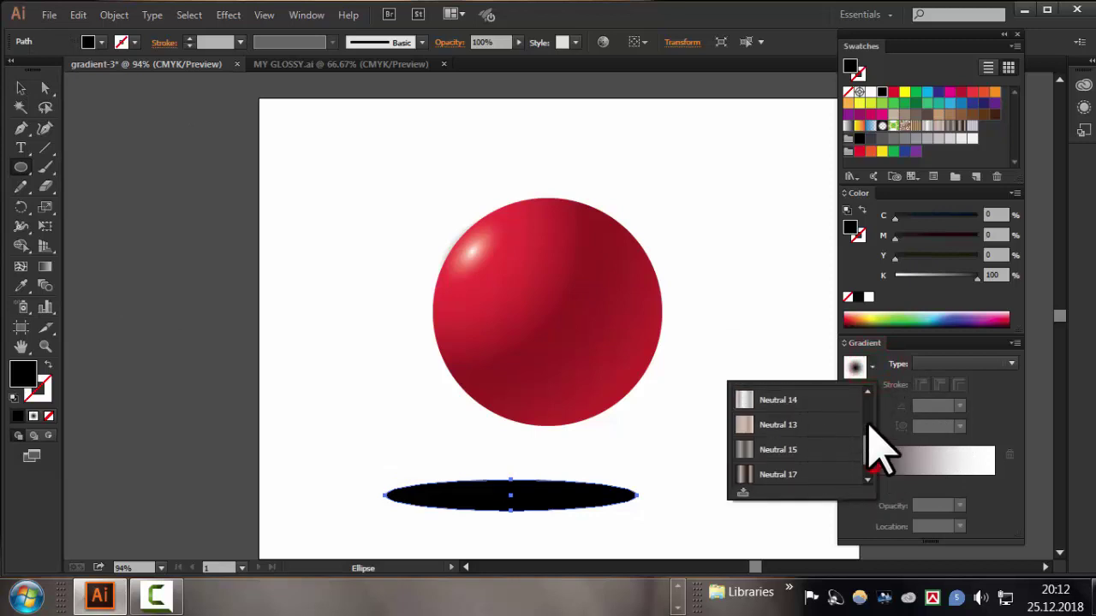
{"action": "scroll", "coordinate": [873, 445], "scroll_direction": "up", "scroll_amount": 5}
{"action": "left_click", "coordinate": [773, 403]}
{"action": "left_click", "coordinate": [854, 396]}
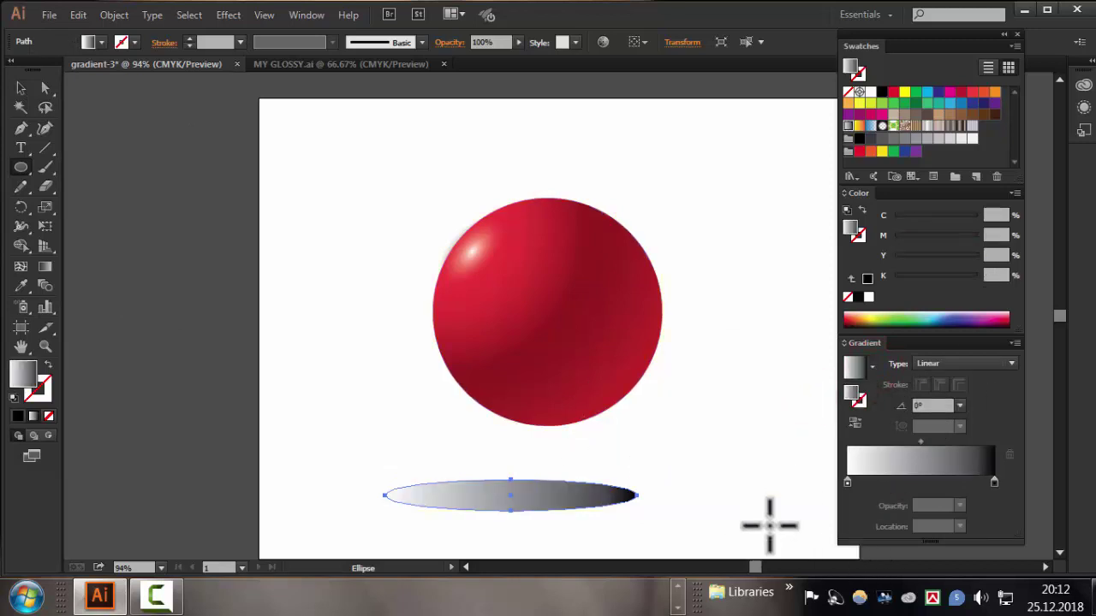
{"action": "left_click", "coordinate": [1011, 364]}
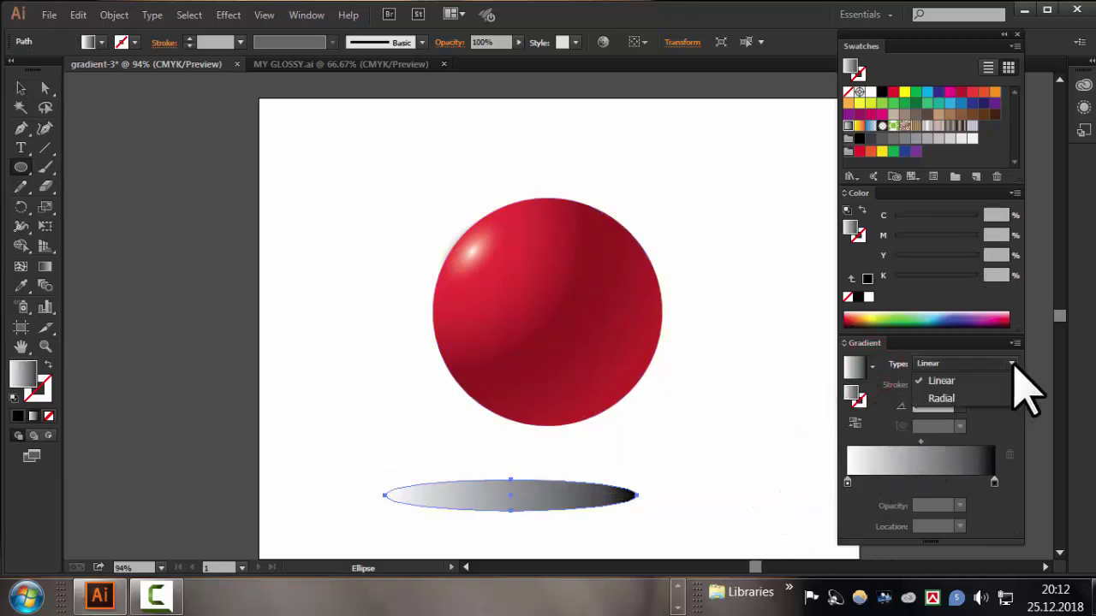
{"action": "left_click", "coordinate": [952, 398]}
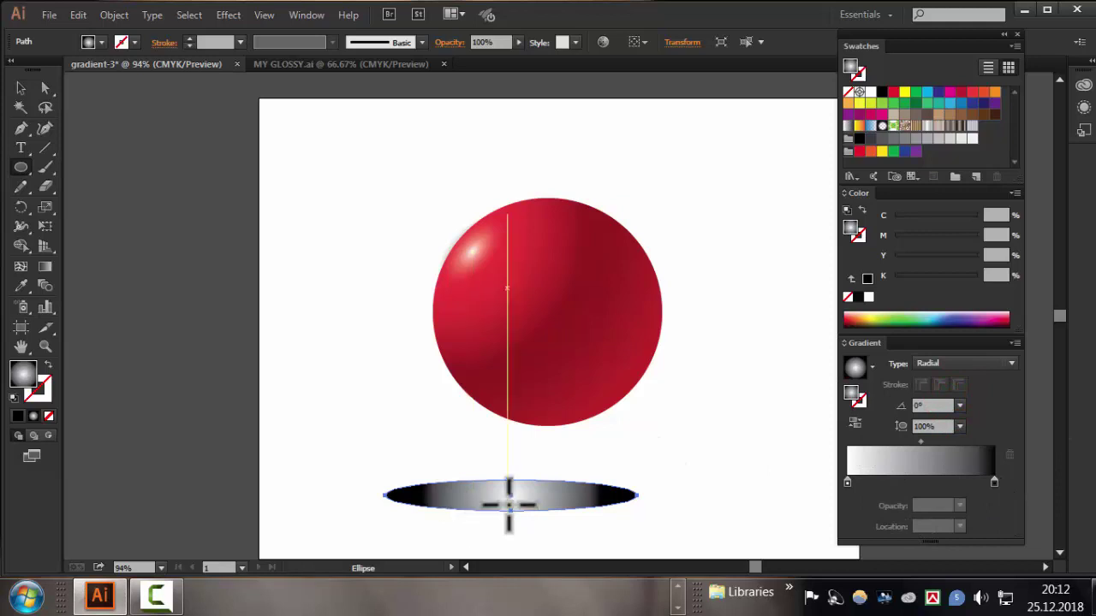
{"action": "left_click", "coordinate": [853, 423]}
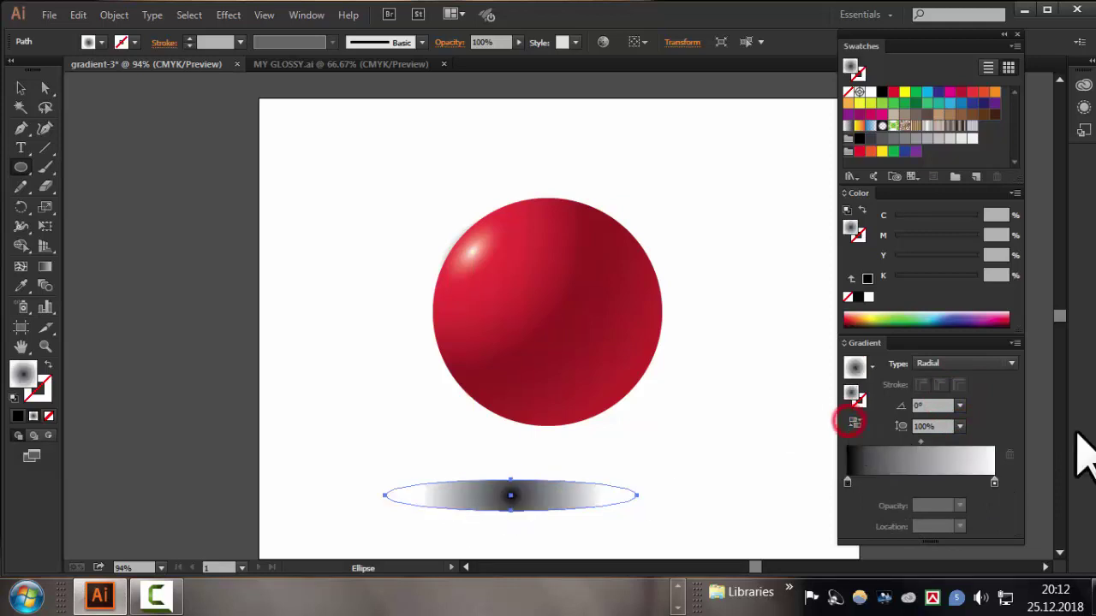
Send the shadow ellipse to back and tuck it up under the red sphere
{"action": "left_click", "coordinate": [20, 91]}
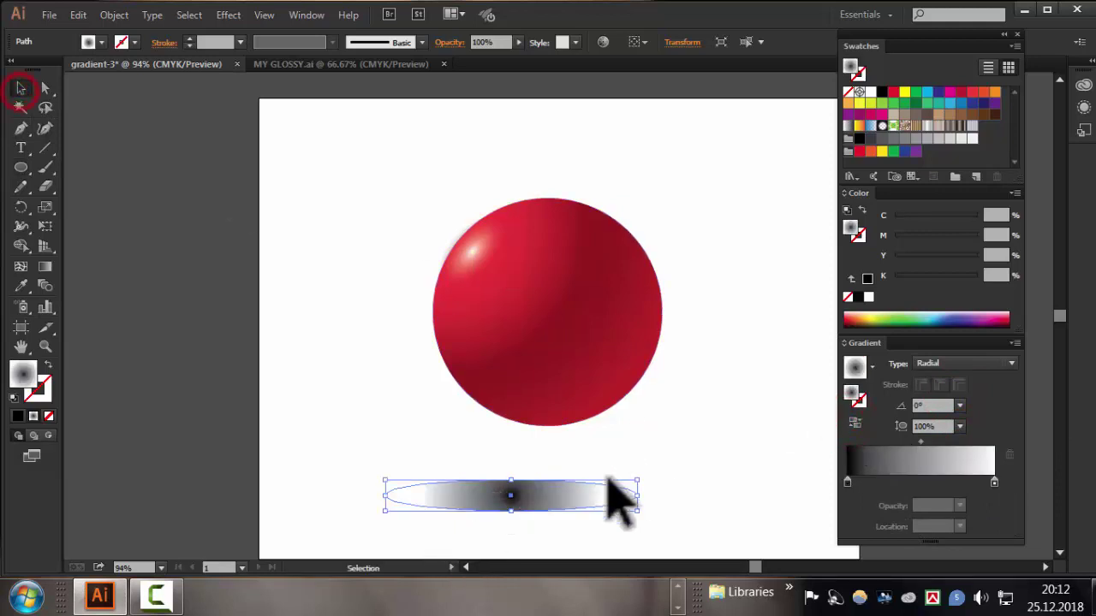
{"action": "left_click_drag", "start_coordinate": [533, 495], "coordinate": [575, 435]}
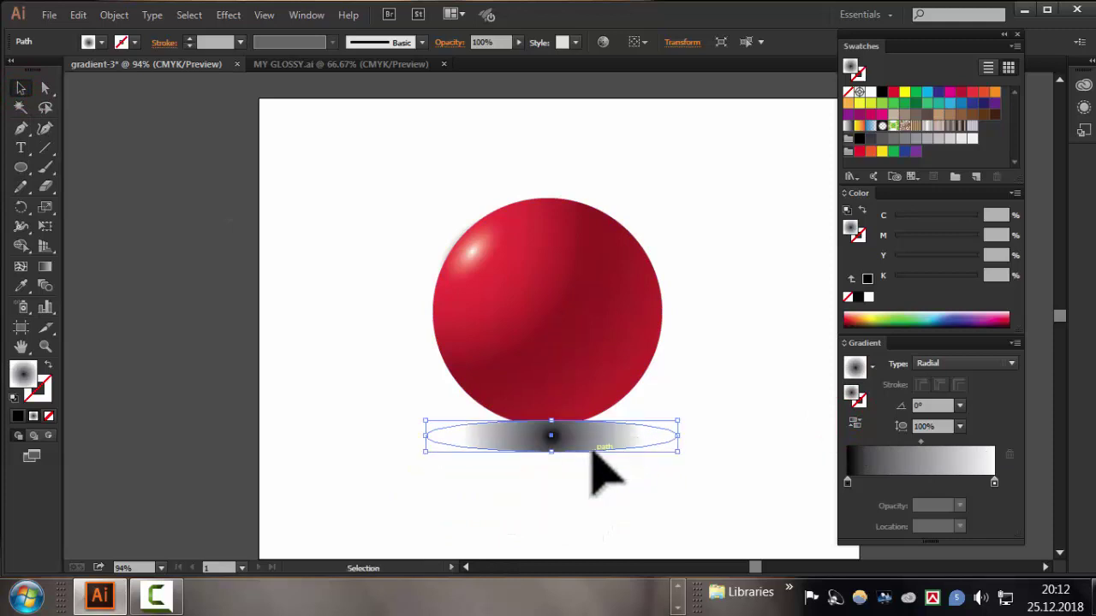
{"action": "right_click", "coordinate": [587, 433]}
{"action": "left_click", "coordinate": [587, 435]}
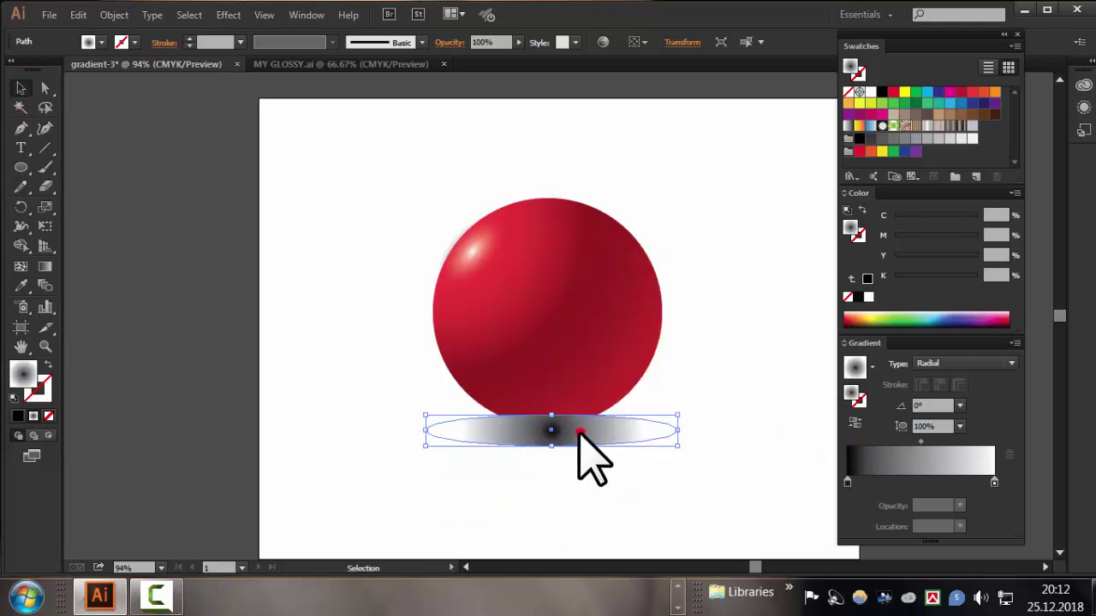
{"action": "right_click", "coordinate": [595, 440]}
{"action": "mouse_move", "coordinate": [651, 407]}
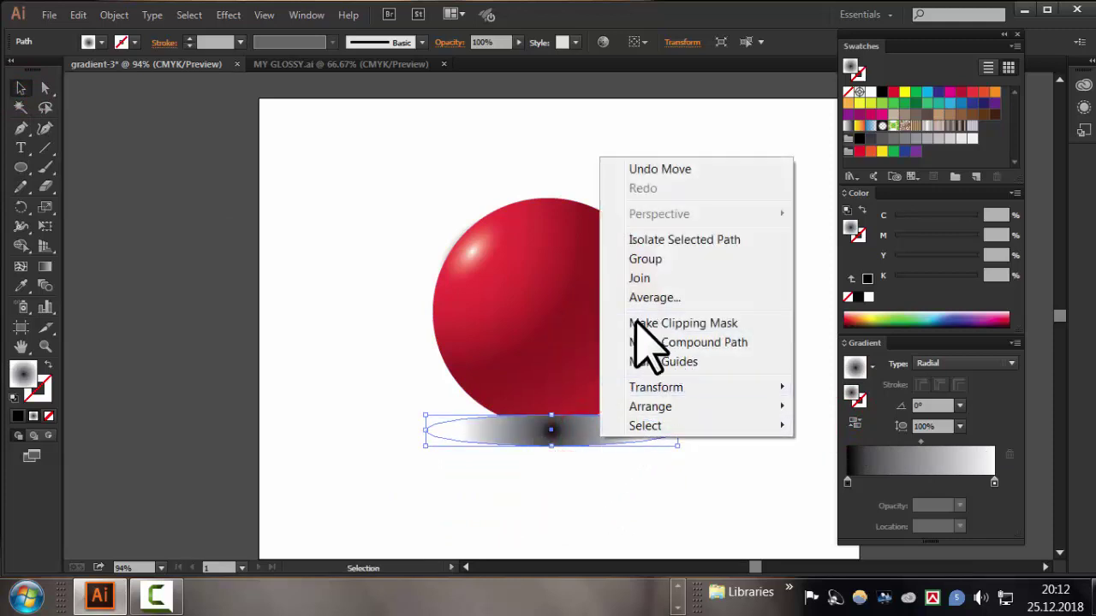
{"action": "left_click", "coordinate": [848, 464]}
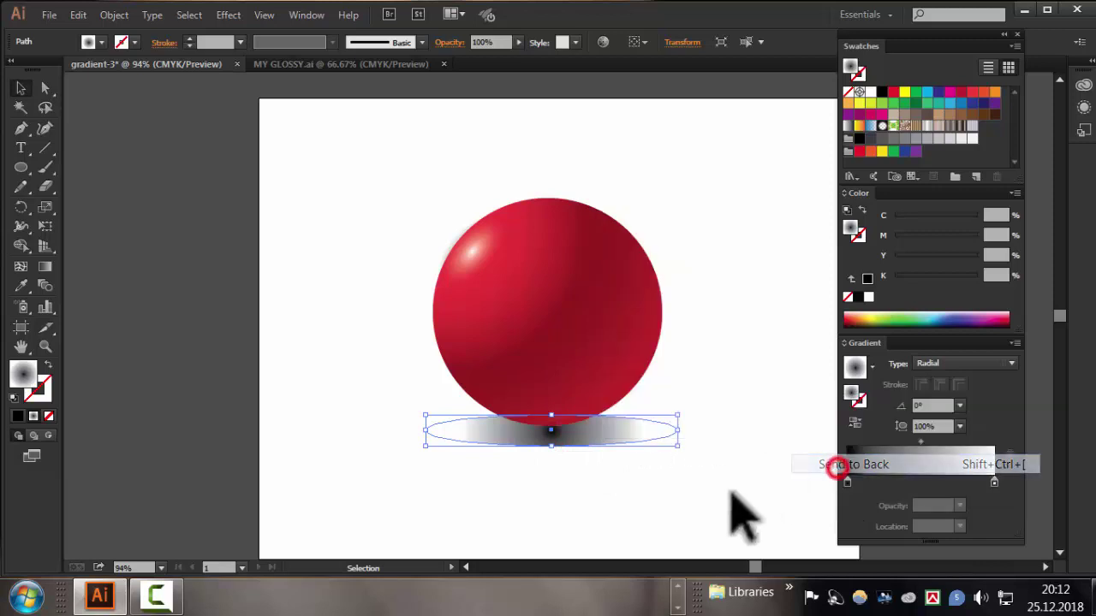
{"action": "left_click_drag", "start_coordinate": [558, 444], "coordinate": [555, 440]}
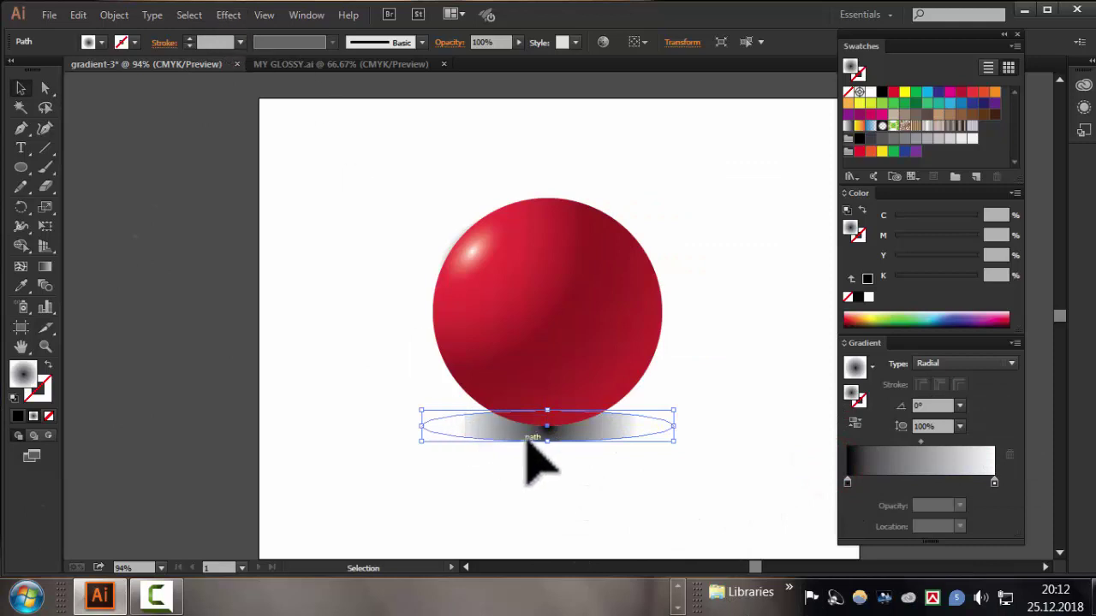
{"action": "left_click", "coordinate": [235, 17]}
{"action": "mouse_move", "coordinate": [249, 401]}
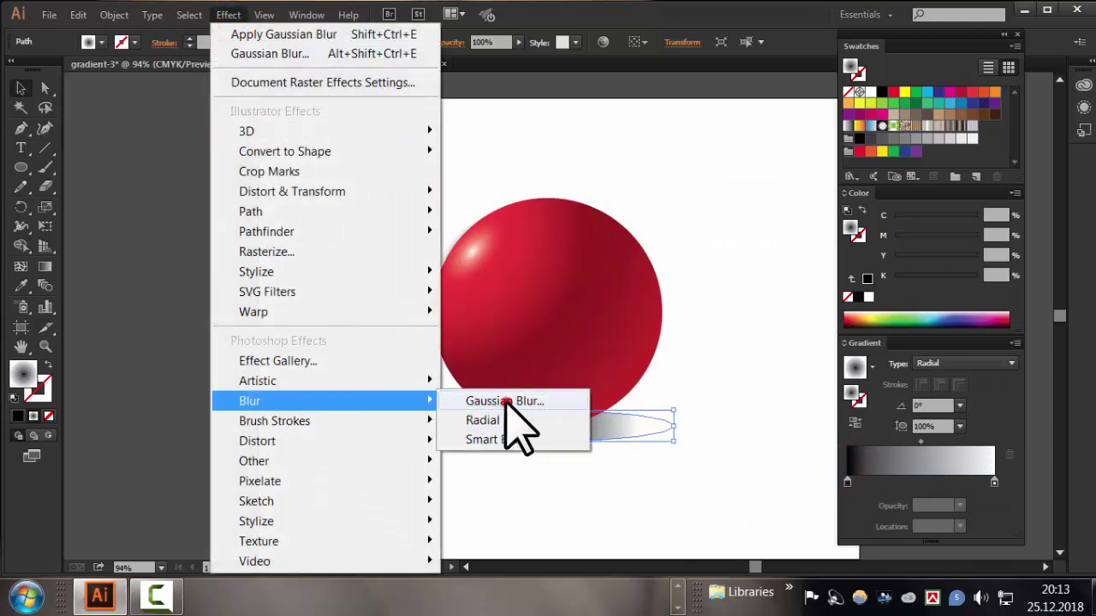
Apply a 46.6 px Gaussian Blur to the shadow ellipse with preview, then deselect
{"action": "left_click", "coordinate": [506, 402]}
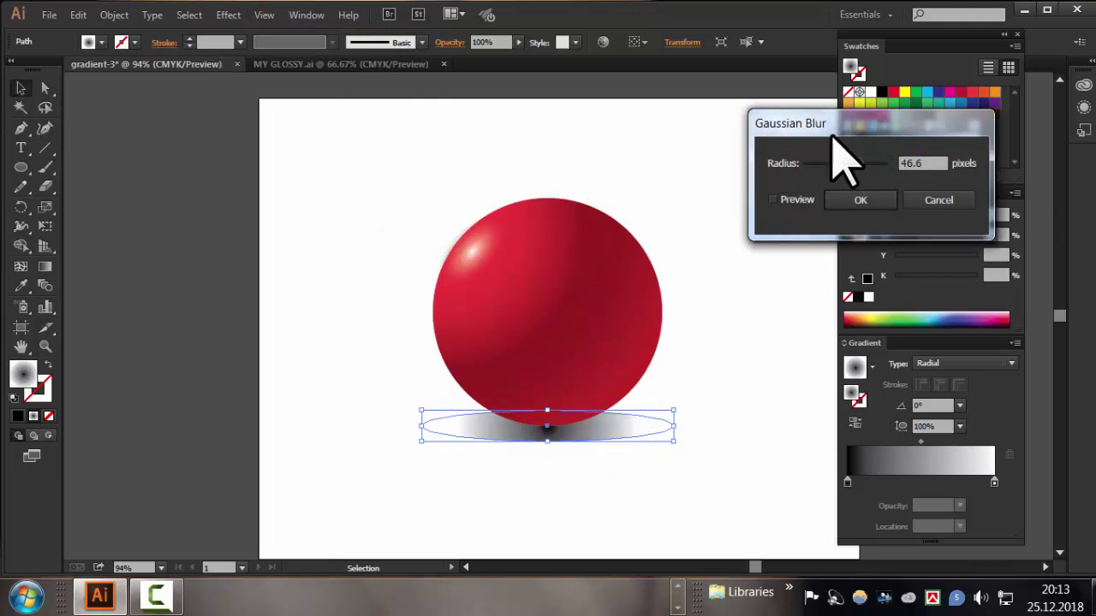
{"action": "left_click_drag", "start_coordinate": [873, 127], "coordinate": [717, 97]}
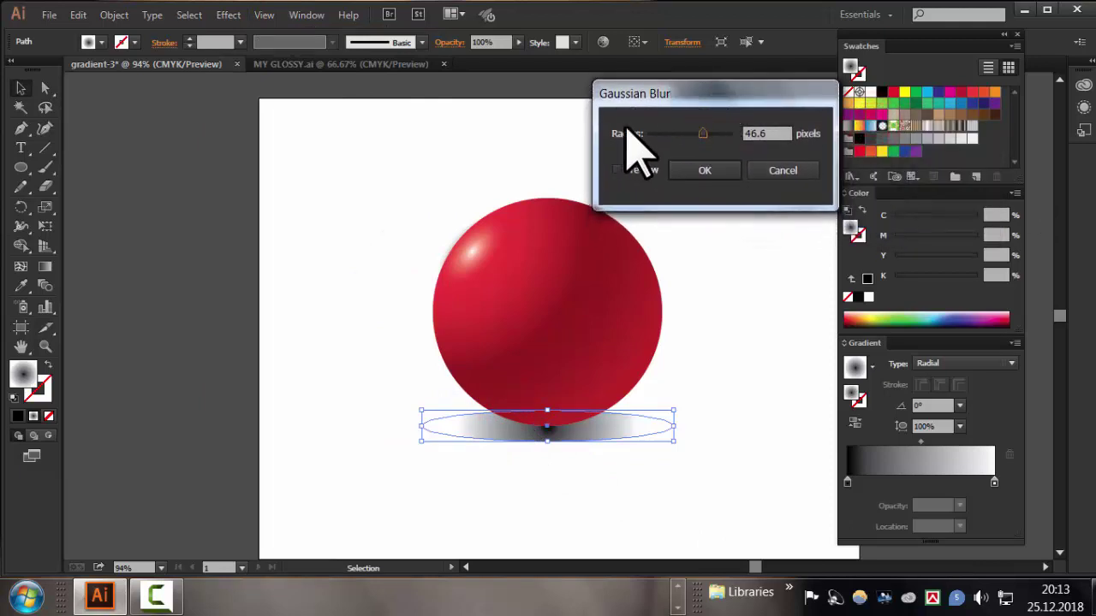
{"action": "left_click", "coordinate": [617, 170]}
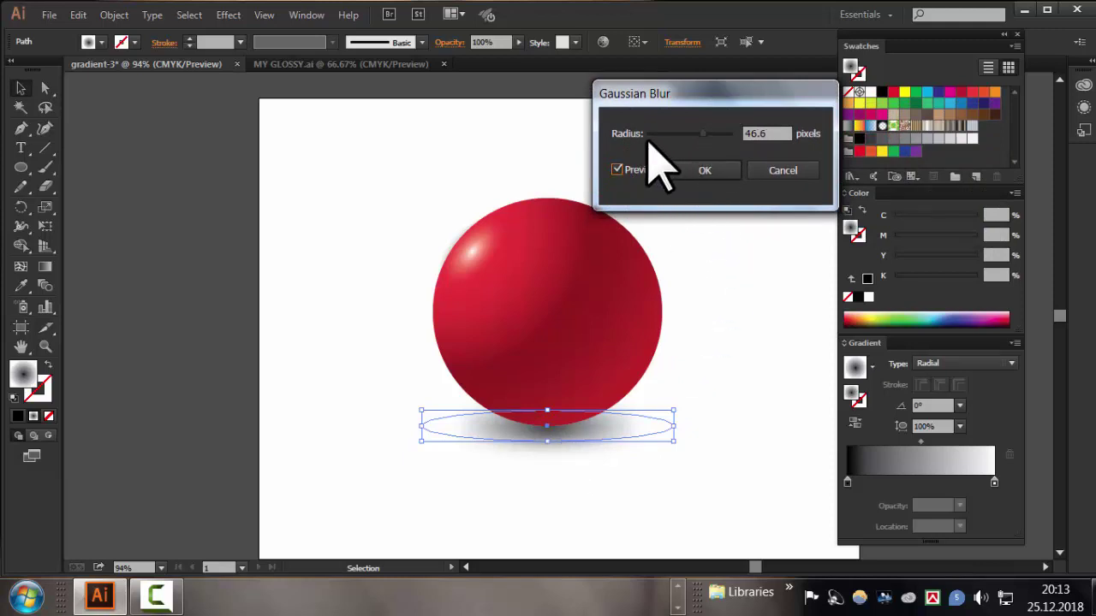
{"action": "left_click", "coordinate": [702, 170]}
{"action": "left_click", "coordinate": [707, 171]}
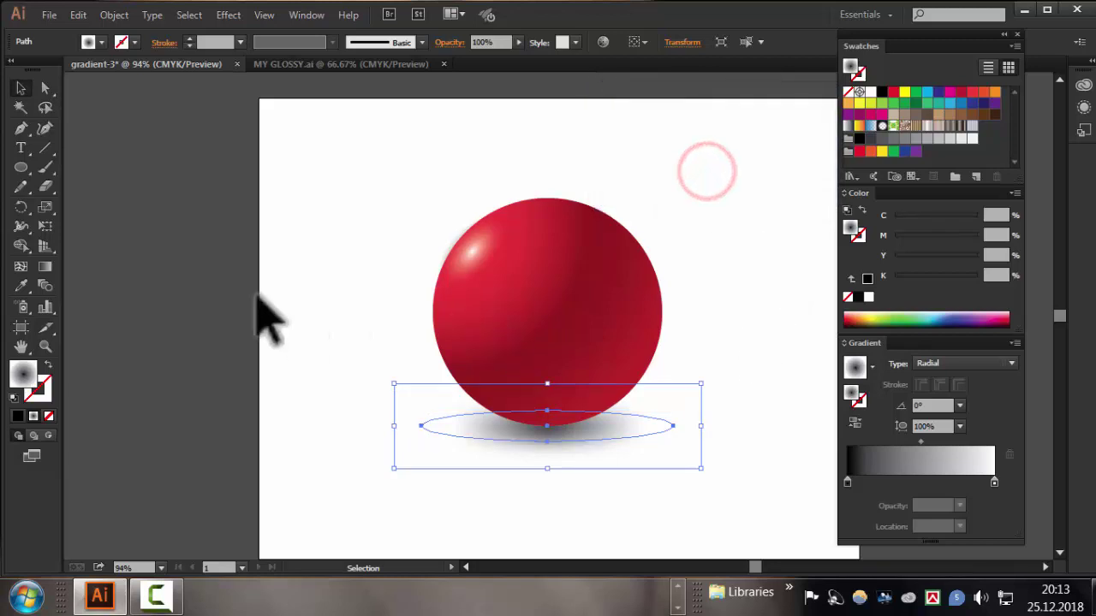
{"action": "left_click", "coordinate": [191, 232]}
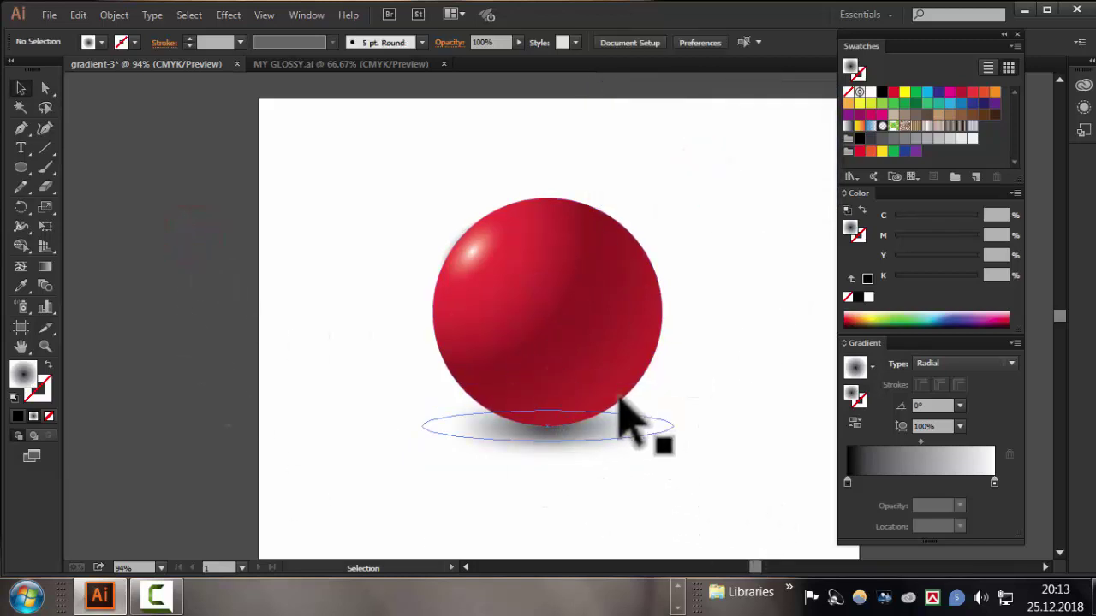
Scale down the ball and its shadow together and move them to the artboard's top-left
{"action": "left_click_drag", "start_coordinate": [392, 171], "coordinate": [787, 535]}
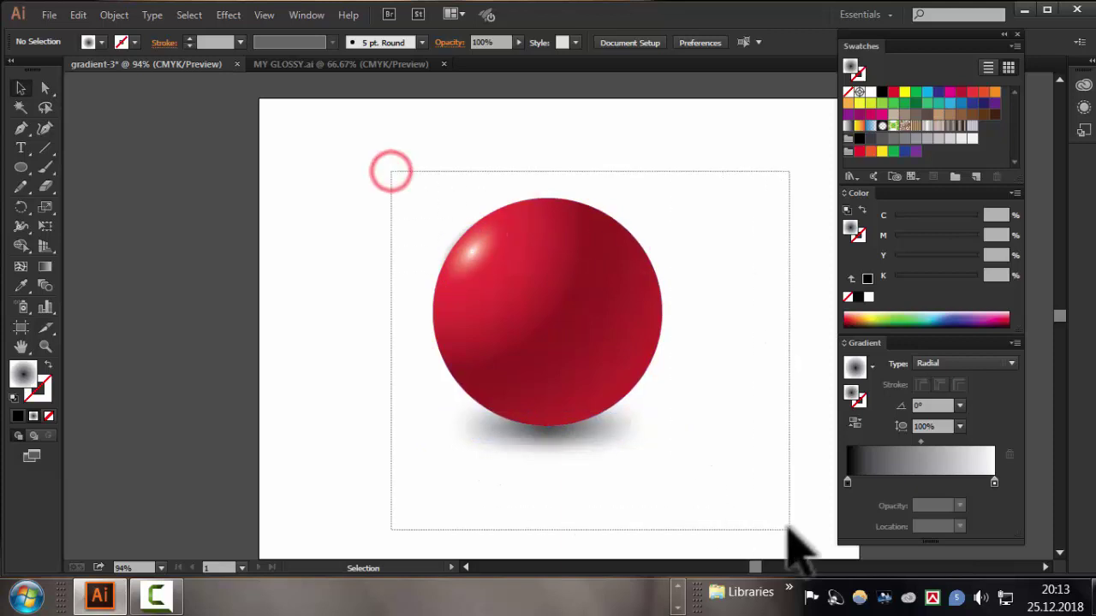
{"action": "mouse_move", "coordinate": [700, 469]}
{"action": "left_mouse_down"}
{"action": "mouse_move", "coordinate": [643, 409]}
{"action": "mouse_move", "coordinate": [648, 419]}
{"action": "left_mouse_up"}
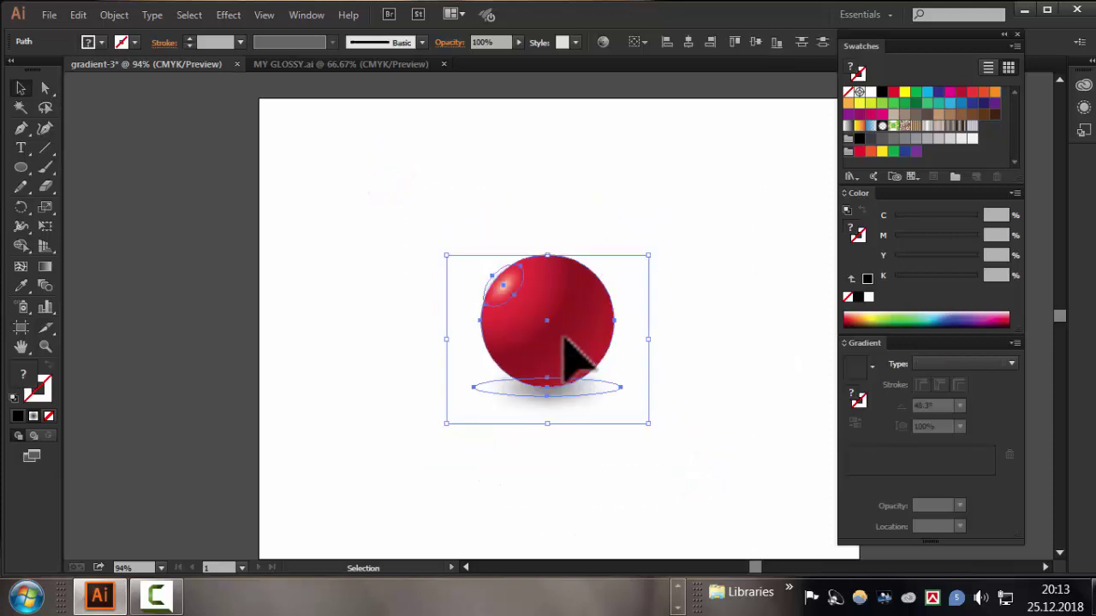
{"action": "mouse_move", "coordinate": [574, 355]}
{"action": "left_mouse_down"}
{"action": "mouse_move", "coordinate": [368, 225]}
{"action": "mouse_move", "coordinate": [377, 202]}
{"action": "left_mouse_up"}
{"action": "left_click", "coordinate": [653, 425]}
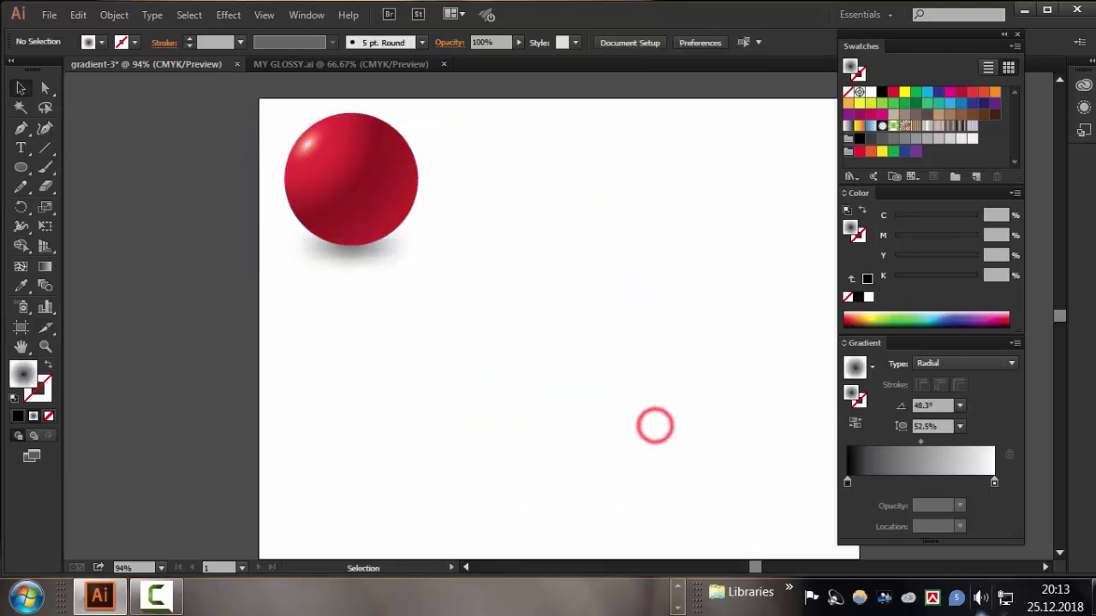
Set the fill to cyan and draw a circle near the page centre
{"action": "left_click", "coordinate": [94, 42]}
{"action": "left_click", "coordinate": [89, 72]}
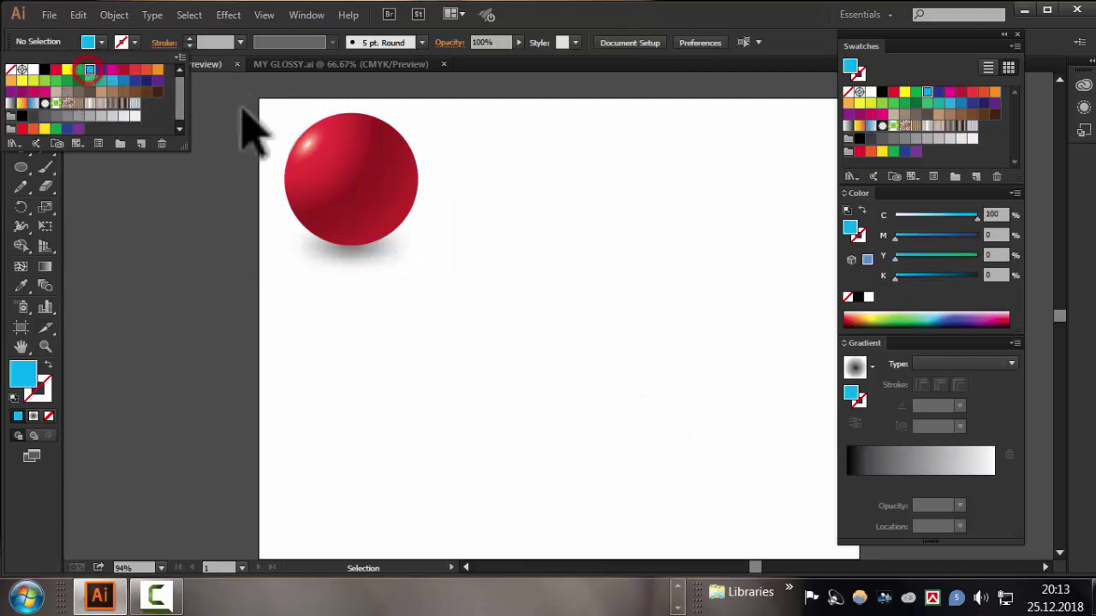
{"action": "left_click", "coordinate": [720, 10]}
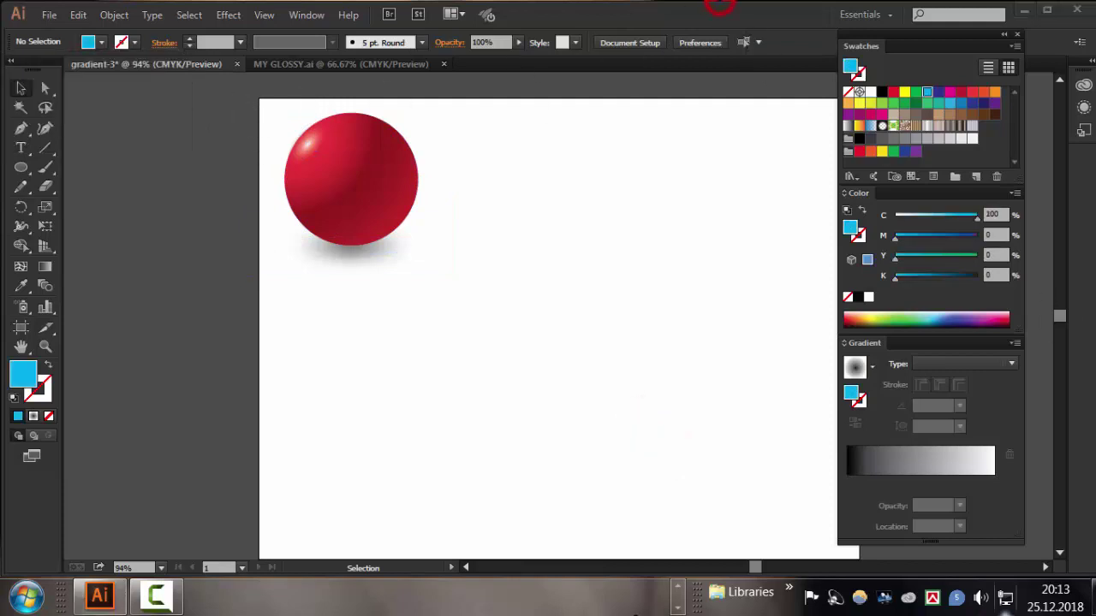
{"action": "left_click", "coordinate": [21, 167]}
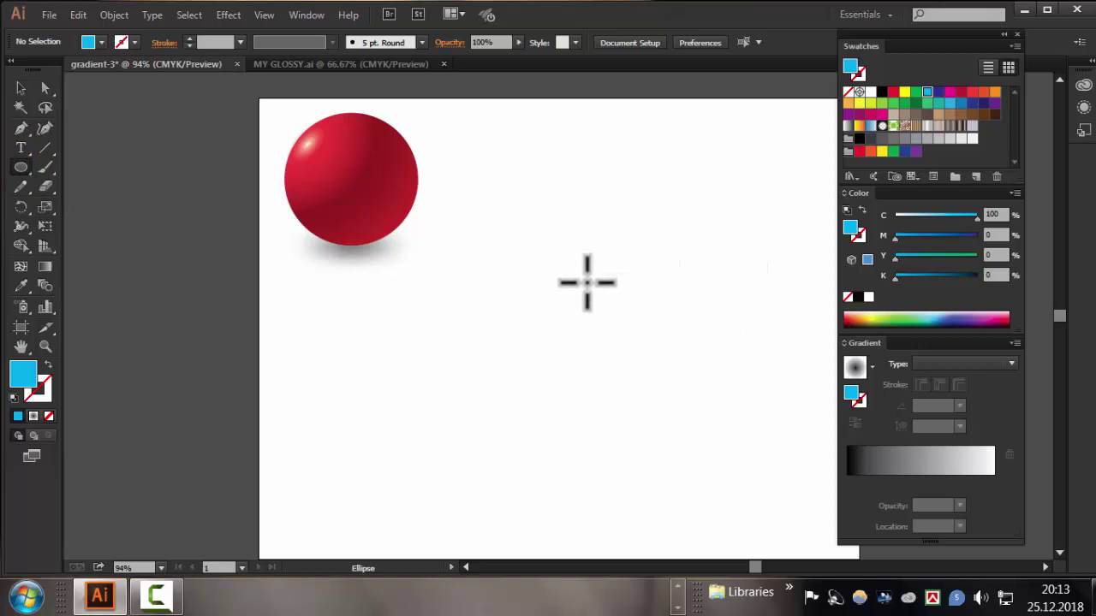
{"action": "left_click_drag", "start_coordinate": [569, 291], "coordinate": [694, 376]}
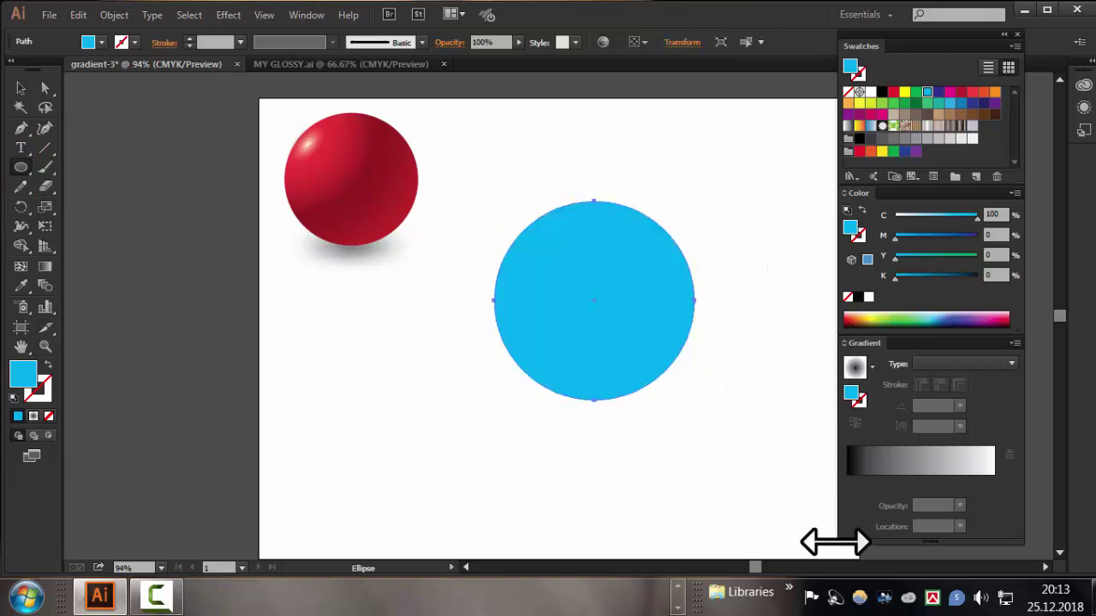
Pull the cyan circle's bottom anchor downward with arrow keys to elongate it into a balloon
{"action": "left_click", "coordinate": [47, 87]}
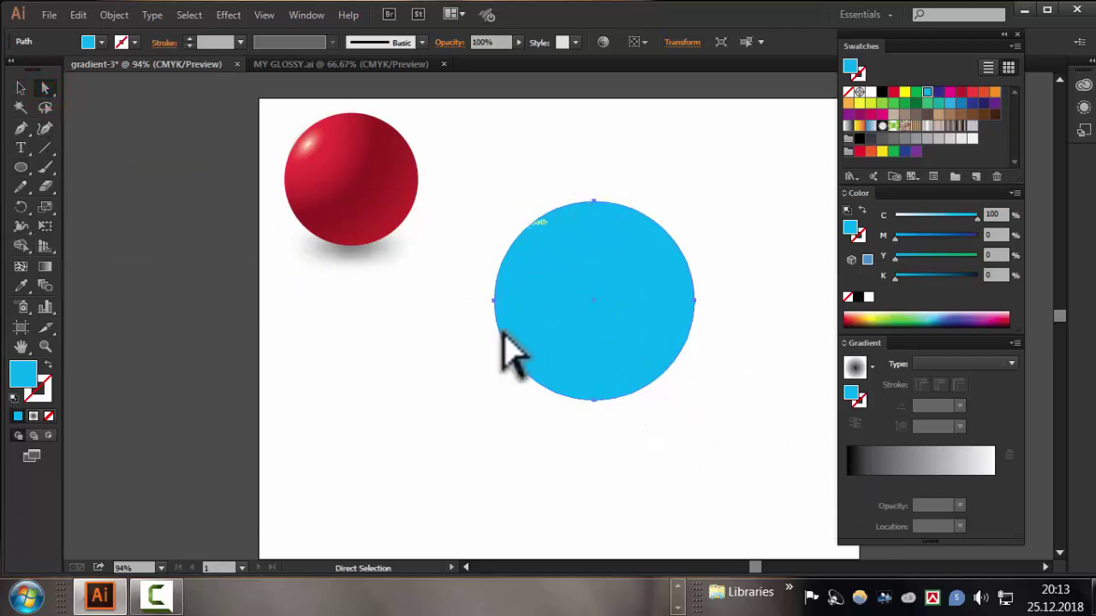
{"action": "left_click_drag", "start_coordinate": [592, 400], "coordinate": [594, 403]}
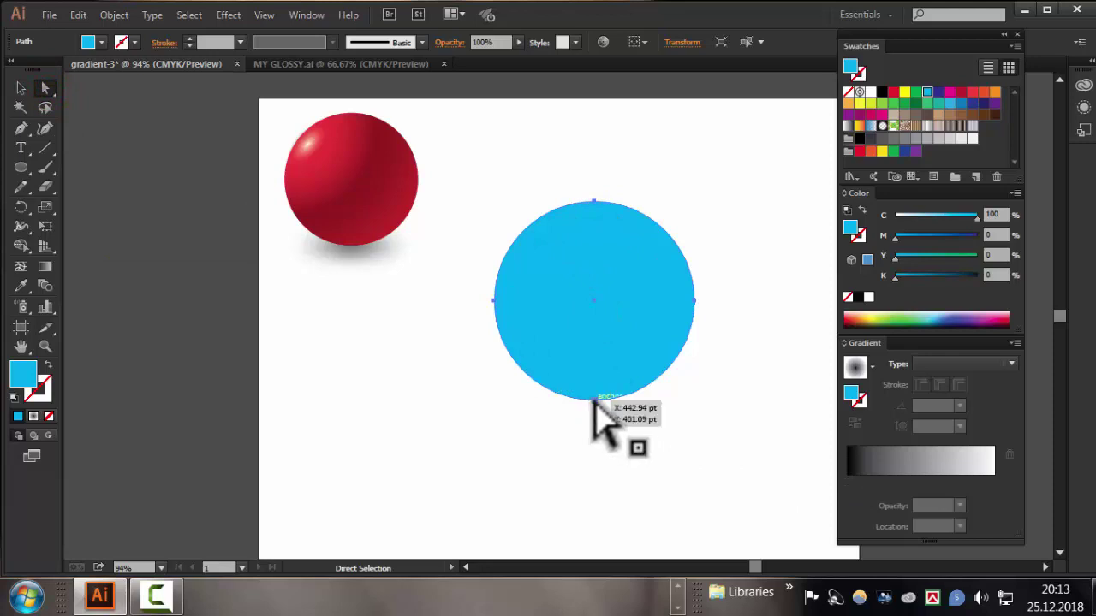
{"action": "key", "text": "Down"}
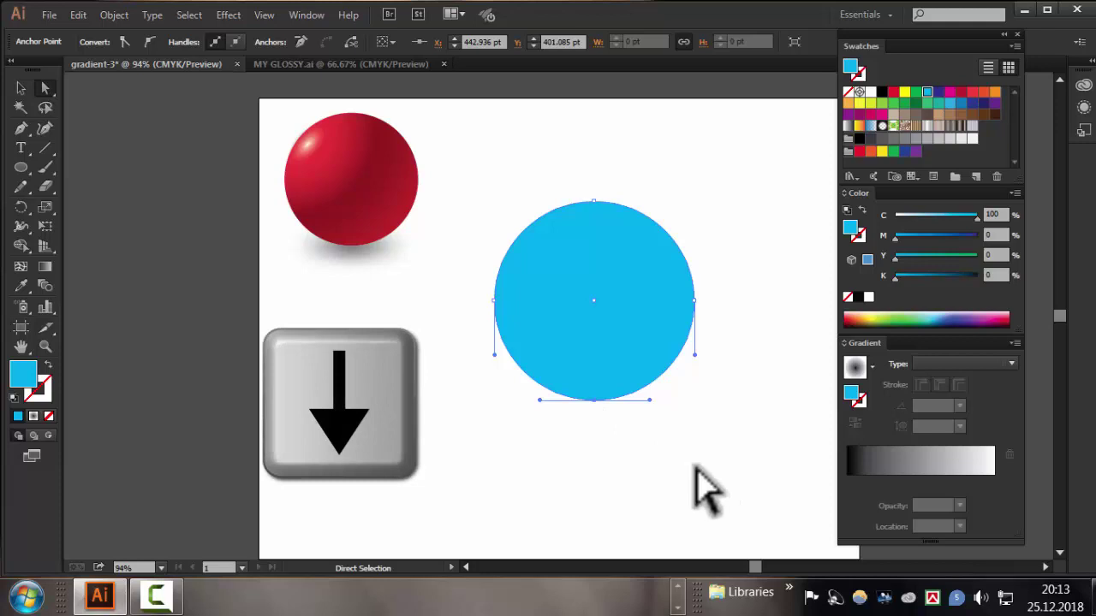
{"action": "key", "text": "Down"}
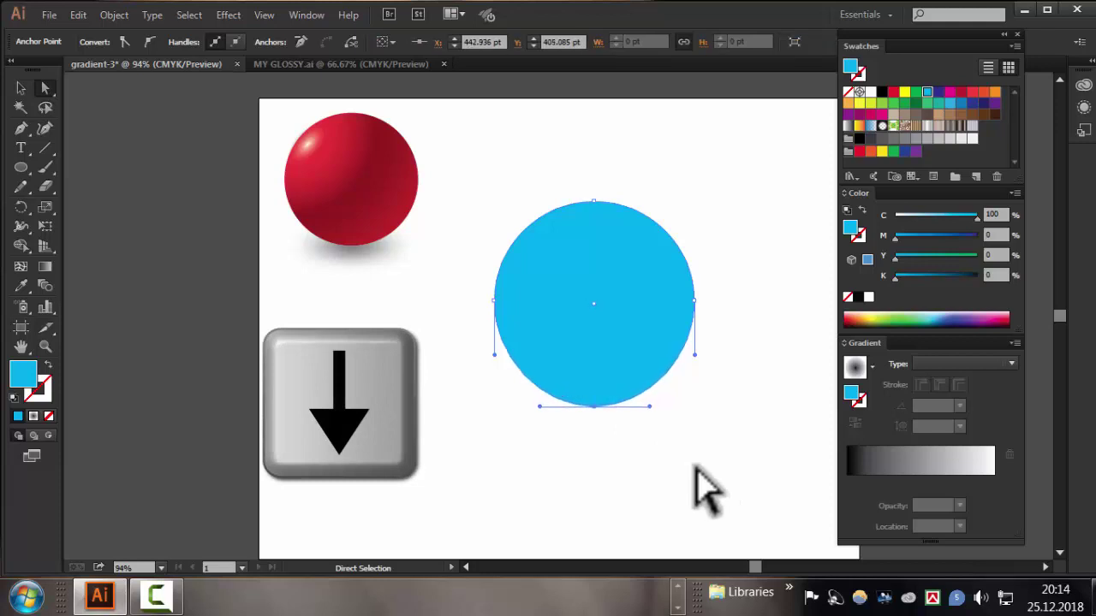
{"action": "key", "text": "Down"}
{"action": "key", "text": "Down"}
{"action": "key", "text": "Down"}
{"action": "key", "text": "Down"}
{"action": "key", "text": "Down"}
{"action": "key", "text": "Down"}
{"action": "key", "text": "shift+Down"}
{"action": "key", "text": "Down"}
{"action": "key", "text": "Down"}
{"action": "key", "text": "Down"}
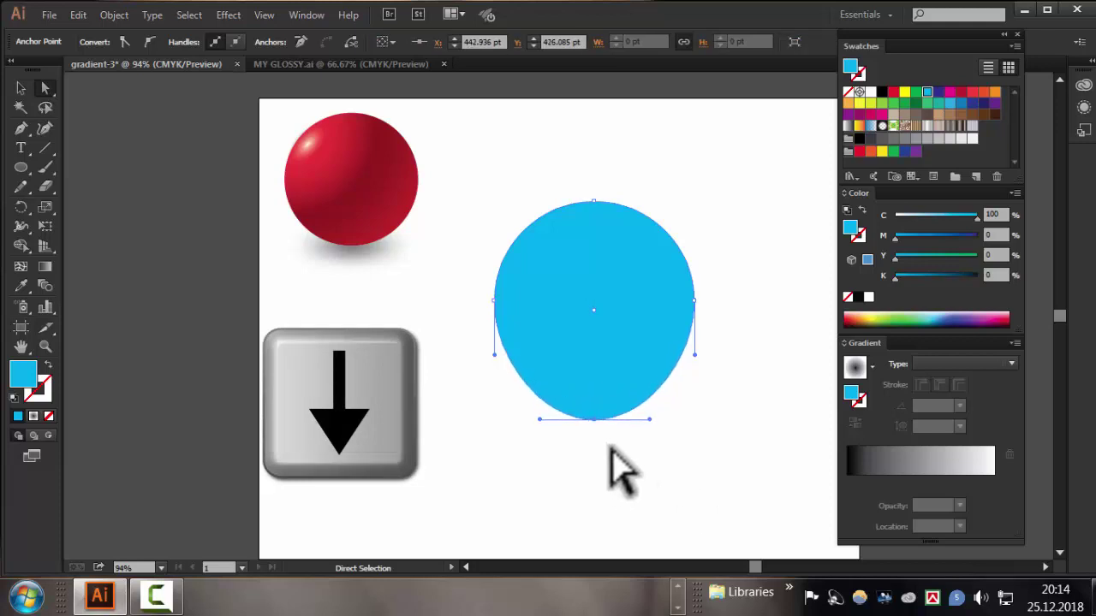
{"action": "key", "text": "Down"}
{"action": "key", "text": "Down"}
{"action": "key", "text": "Down"}
{"action": "key", "text": "Down"}
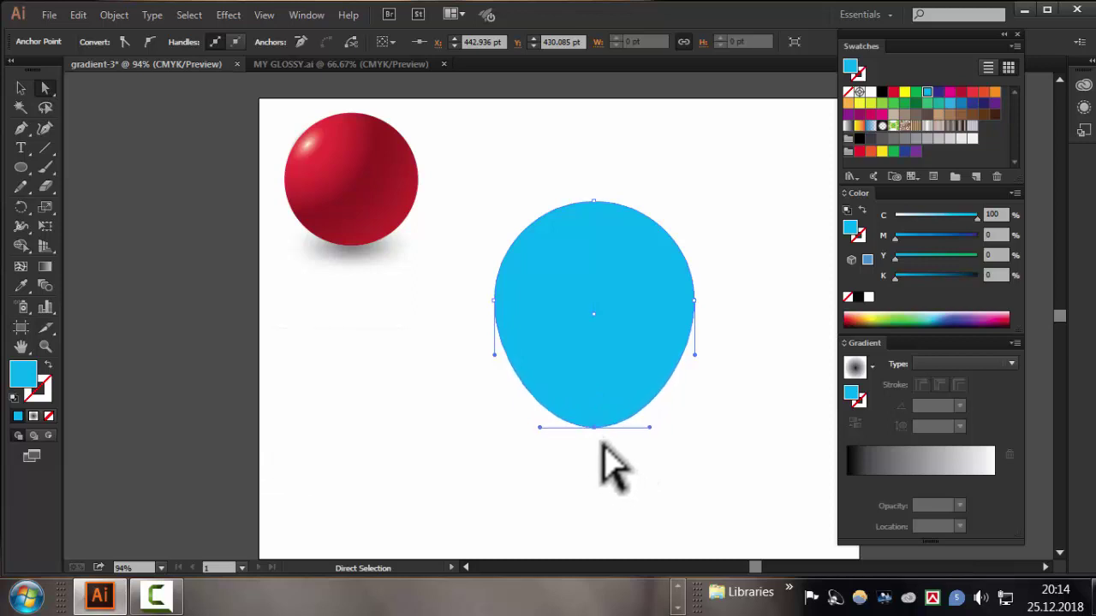
{"action": "key", "text": "Down"}
{"action": "key", "text": "Down"}
{"action": "key", "text": "shift+Down"}
{"action": "key", "text": "shift+Down"}
{"action": "key", "text": "shift+Down"}
{"action": "key", "text": "Down"}
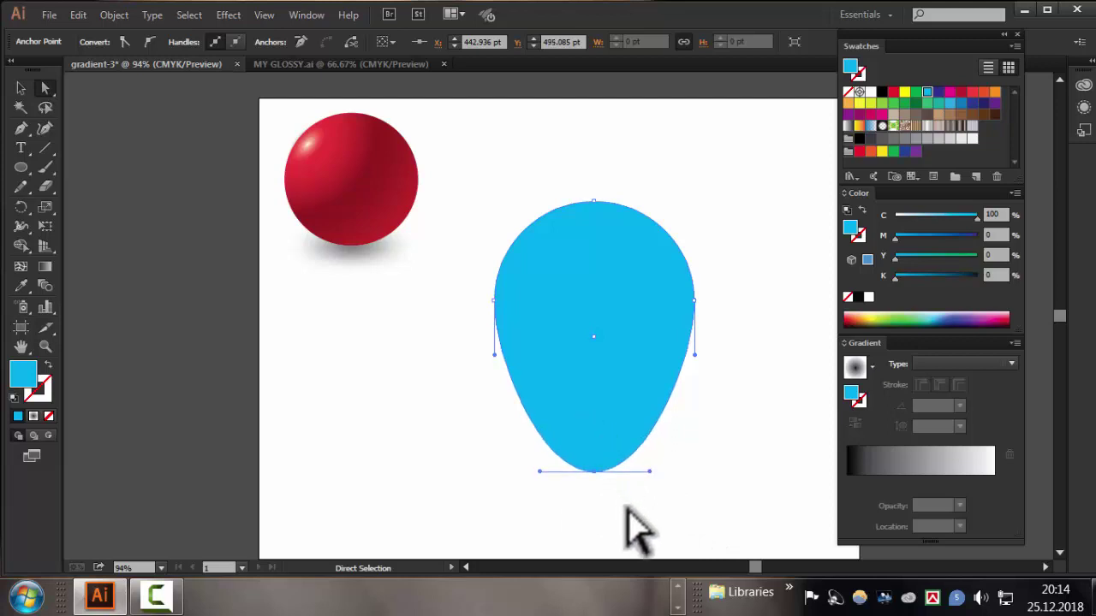
Nudge the side and top anchors up, then fill the whole shape with a radial gradient
{"action": "left_click", "coordinate": [693, 302], "text": "shift"}
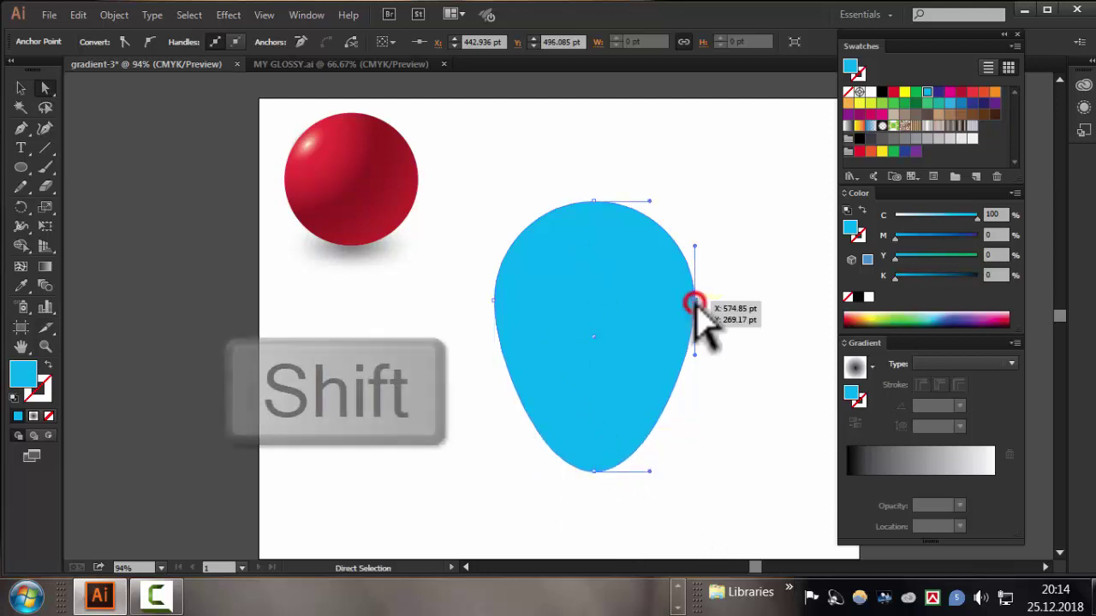
{"action": "left_click", "coordinate": [495, 301], "text": "shift"}
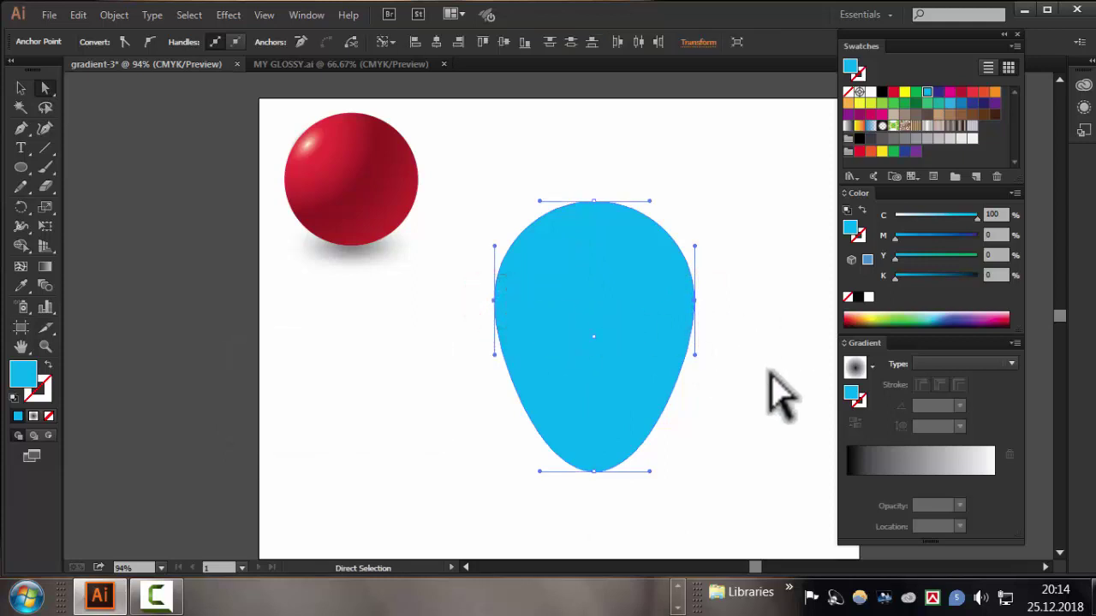
{"action": "key", "text": "Up"}
{"action": "key", "text": "Up"}
{"action": "key", "text": "Up"}
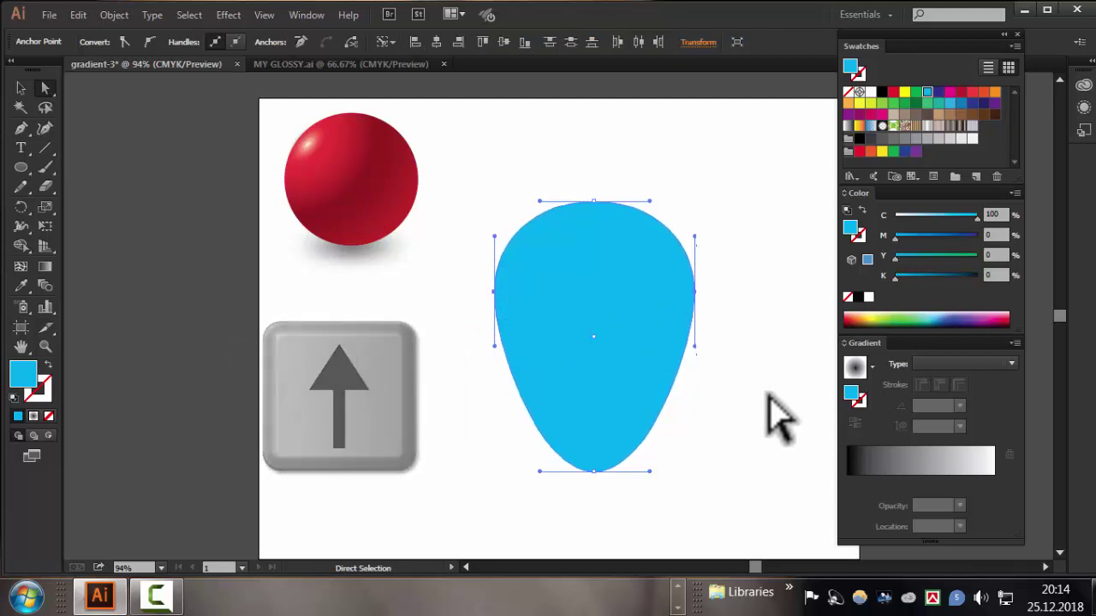
{"action": "left_click", "coordinate": [765, 394]}
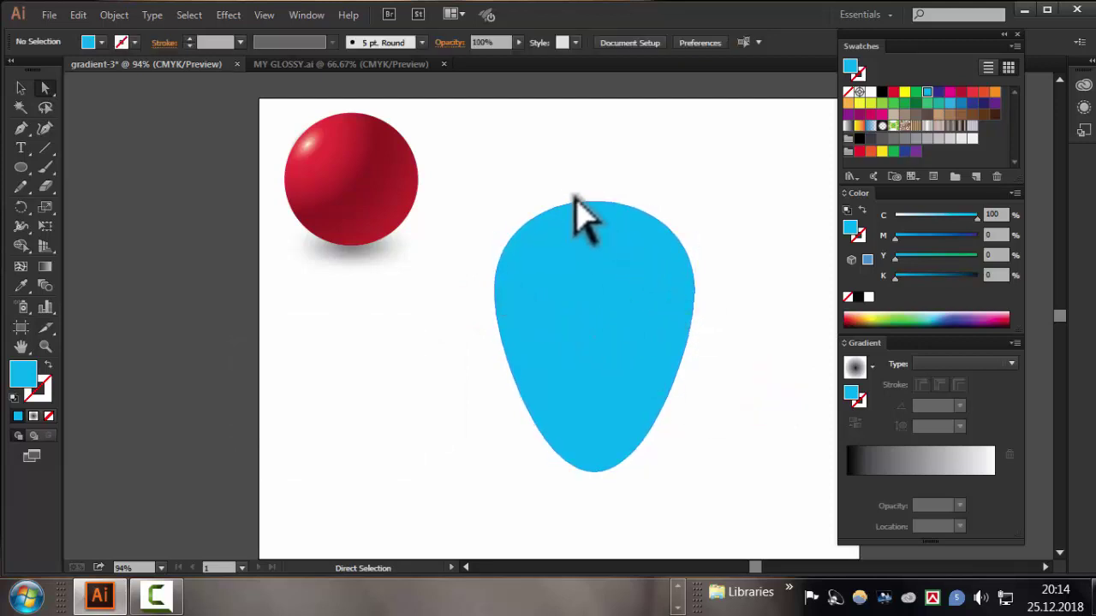
{"action": "left_click", "coordinate": [596, 203]}
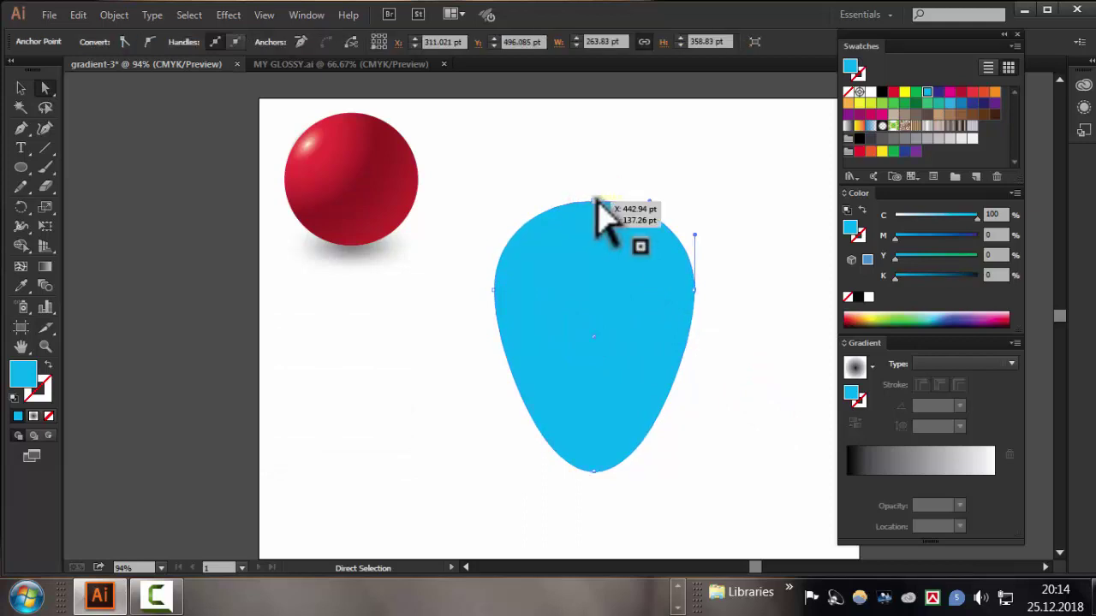
{"action": "left_click", "coordinate": [595, 204]}
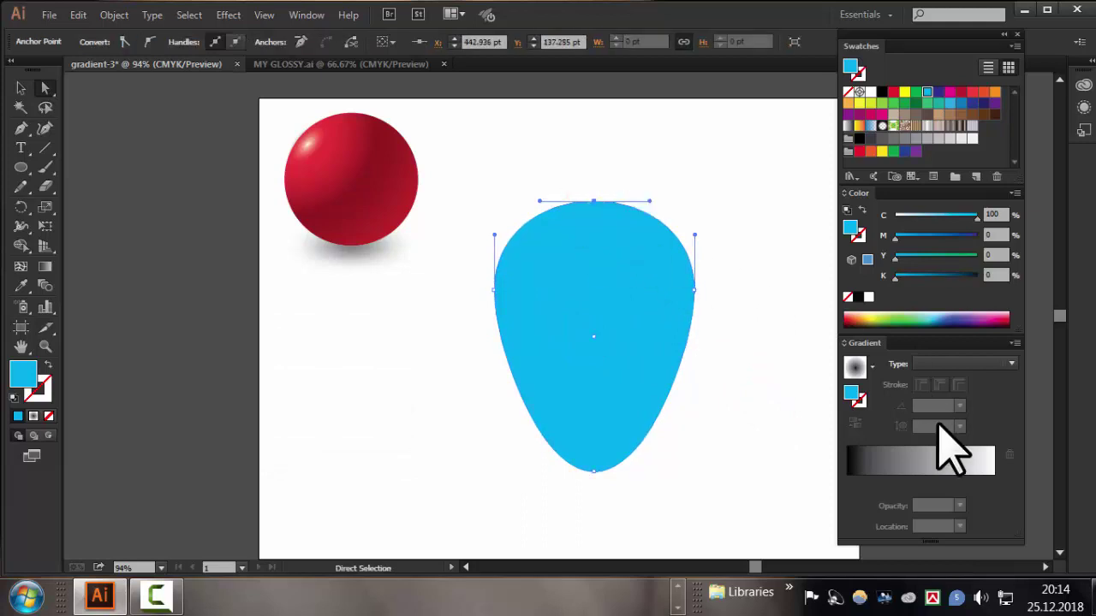
{"action": "key", "text": "Up"}
{"action": "key", "text": "Up"}
{"action": "key", "text": "Up"}
{"action": "key", "text": "Up"}
{"action": "key", "text": "Up"}
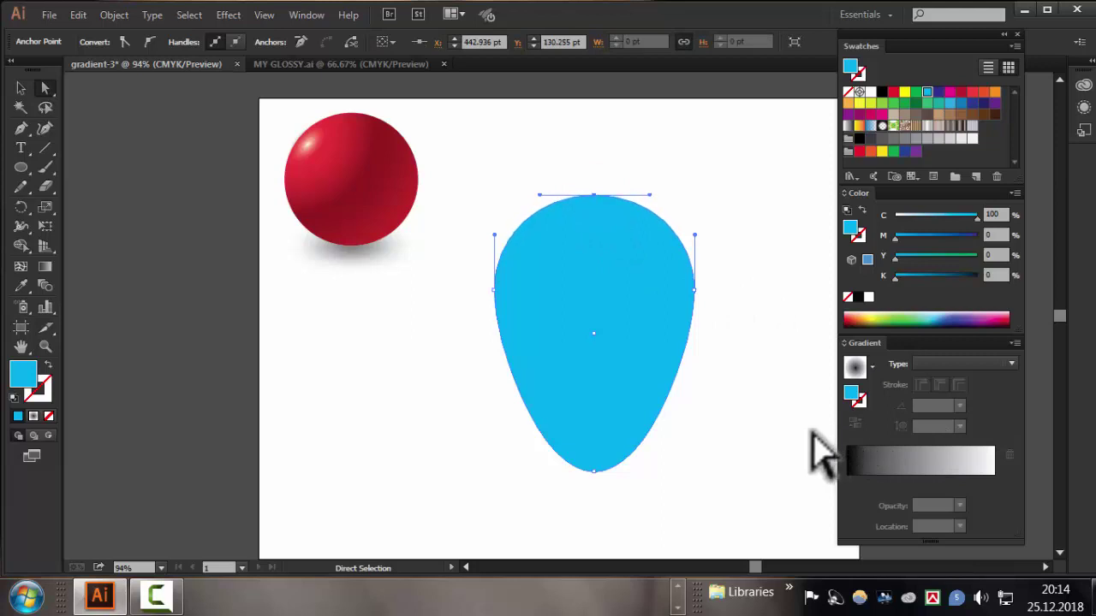
{"action": "key", "text": "ctrl+z"}
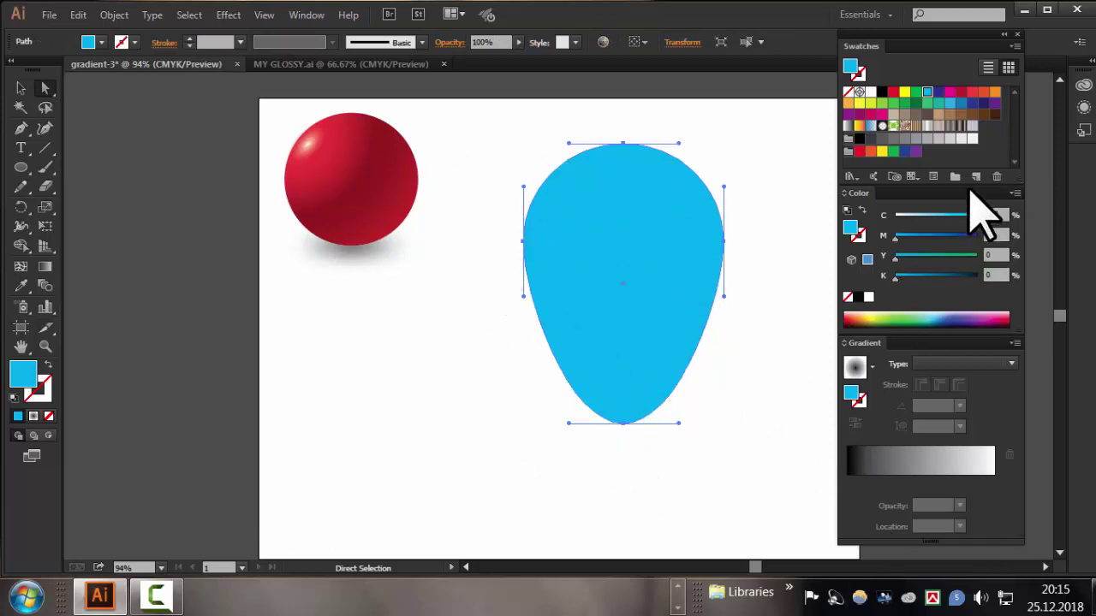
{"action": "left_click", "coordinate": [928, 463]}
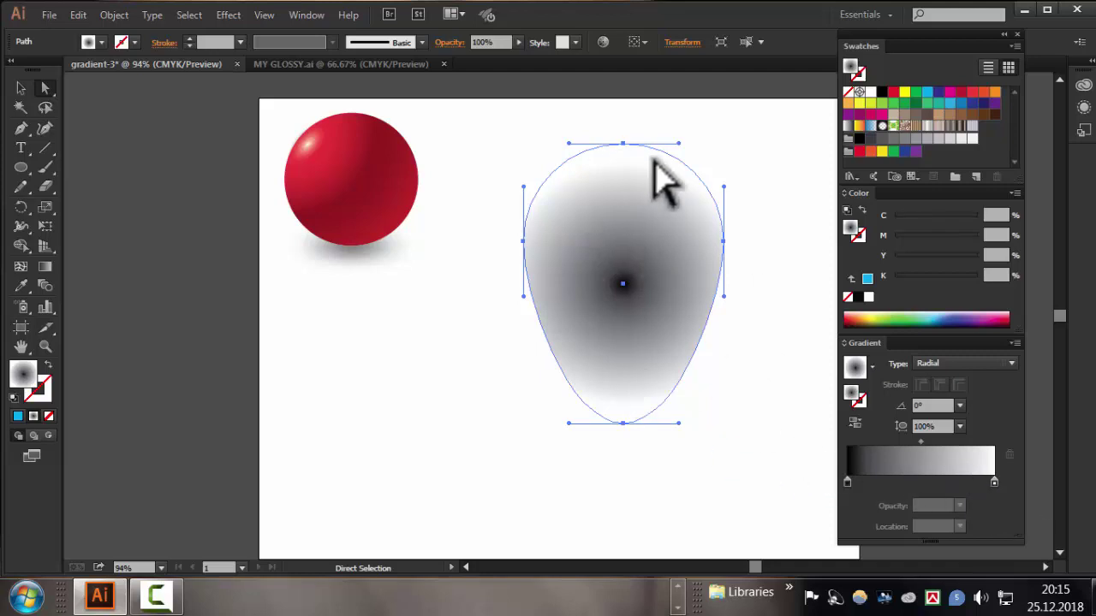
Set both the right and left radial gradient stops to the cyan swatch
{"action": "left_click", "coordinate": [994, 483]}
{"action": "double_click", "coordinate": [994, 484]}
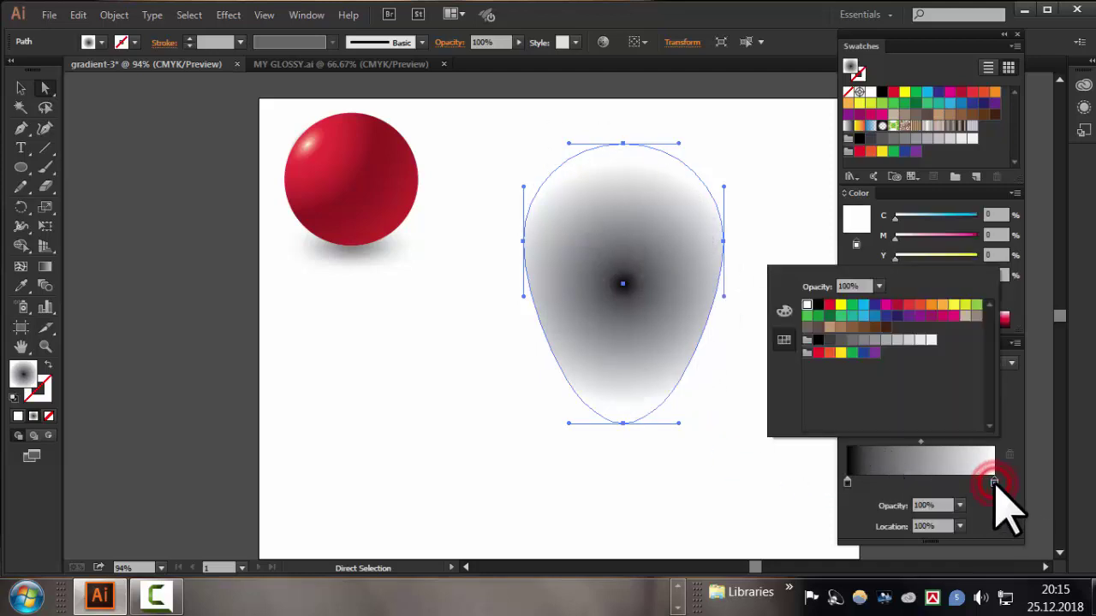
{"action": "left_click", "coordinate": [991, 512]}
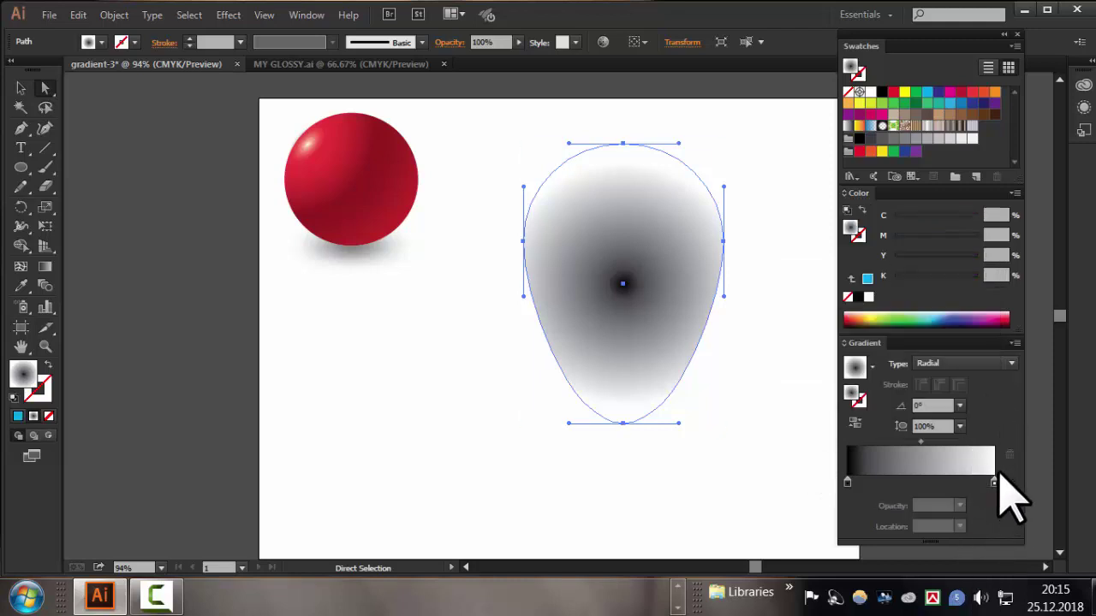
{"action": "double_click", "coordinate": [994, 484]}
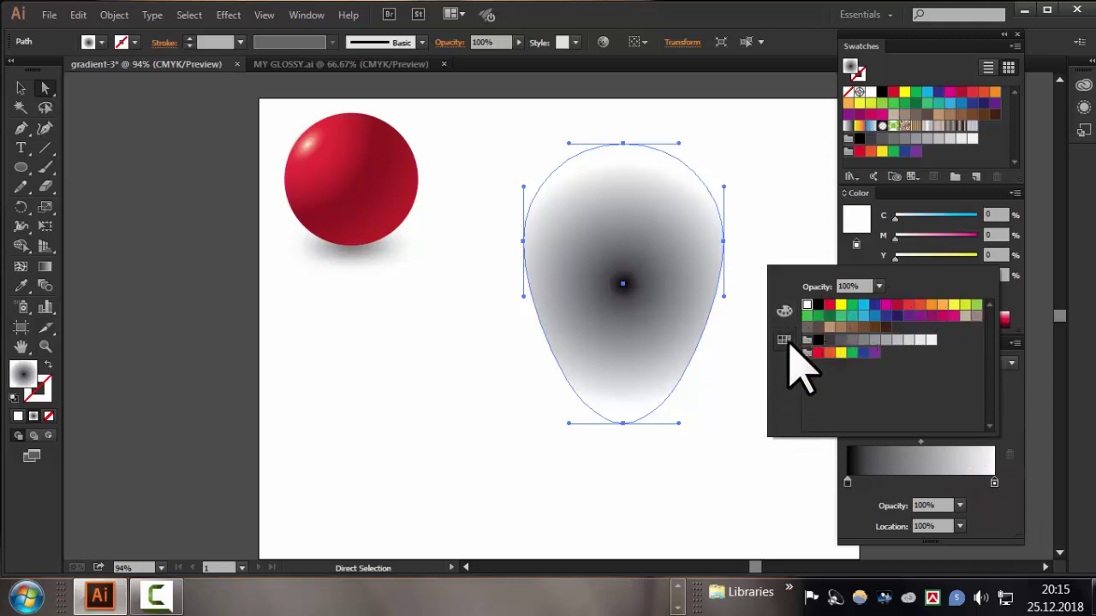
{"action": "left_click", "coordinate": [863, 304]}
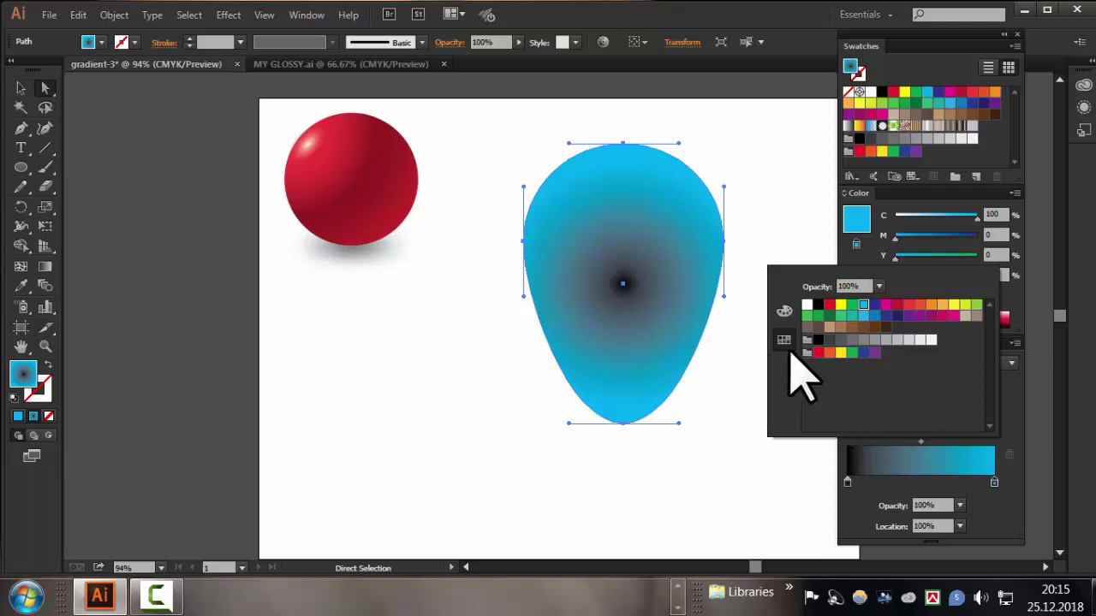
{"action": "left_click", "coordinate": [753, 512]}
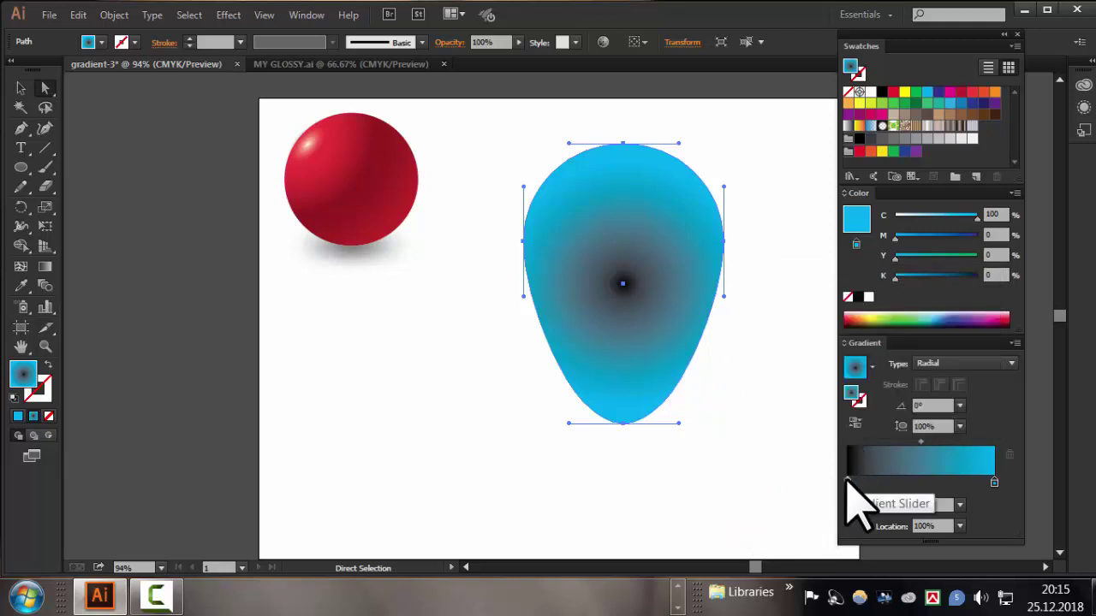
{"action": "double_click", "coordinate": [848, 482]}
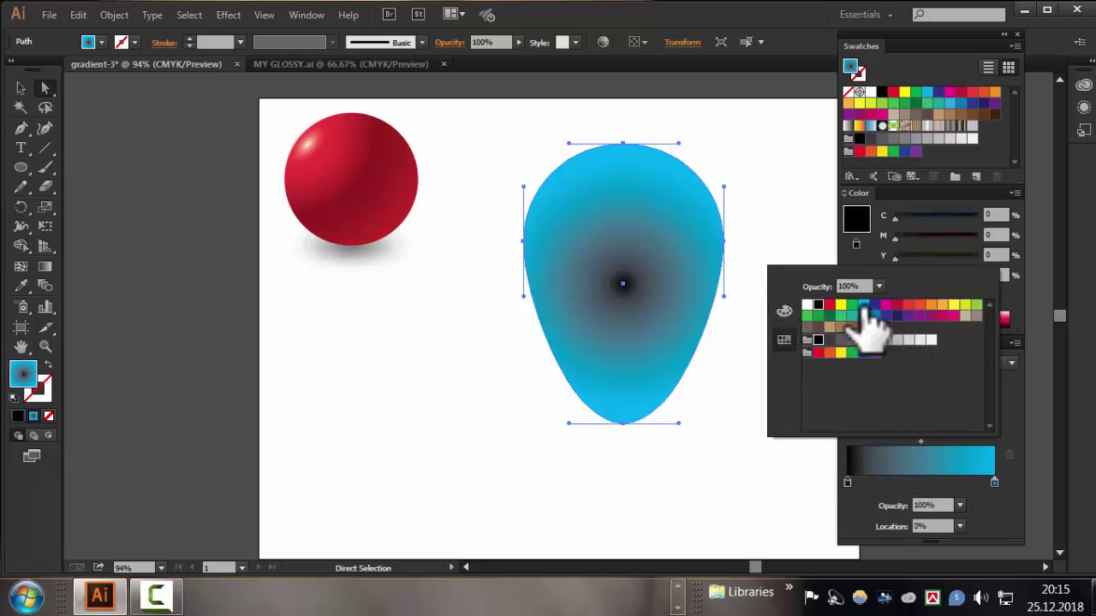
{"action": "left_click", "coordinate": [864, 305]}
{"action": "left_click", "coordinate": [752, 465]}
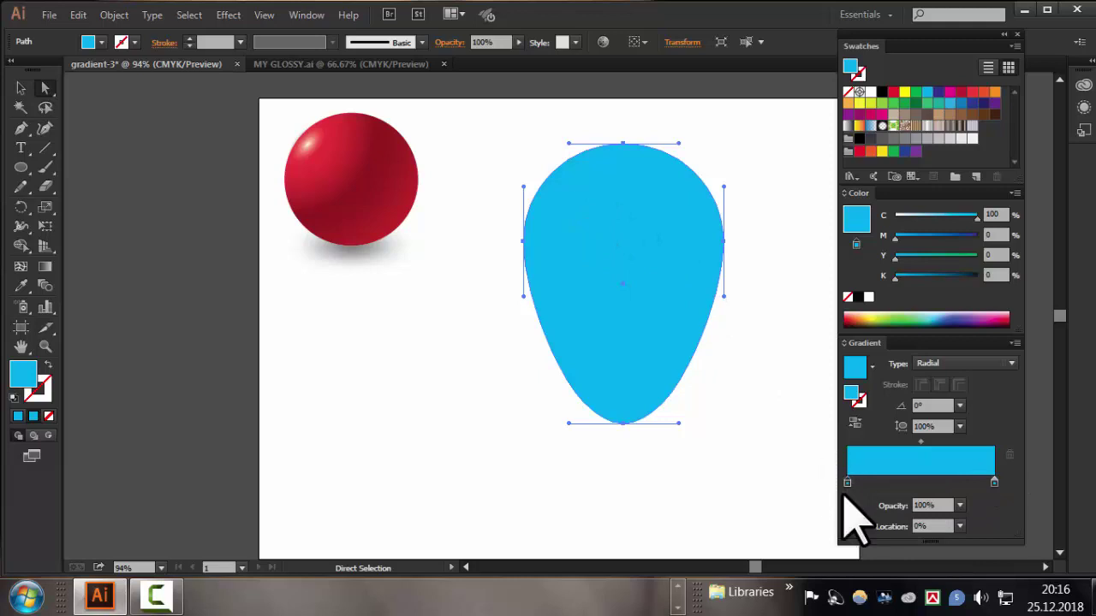
{"action": "left_click", "coordinate": [994, 482]}
{"action": "left_click", "coordinate": [1016, 193]}
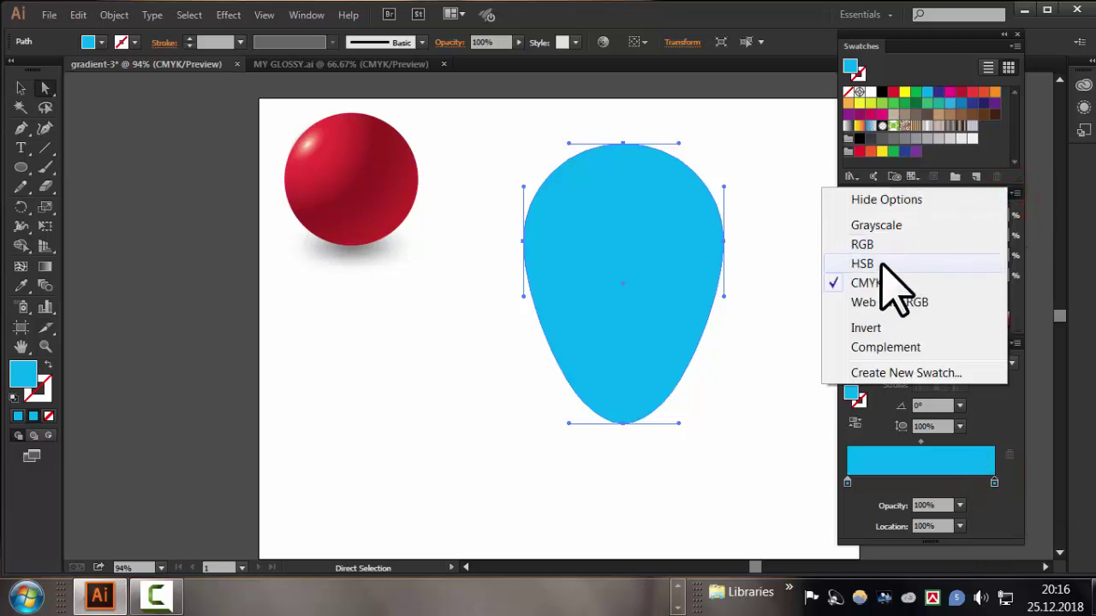
Switch to HSB, darken the outer stop to B 55%, and set the centre stop to S 61%, B 100%
{"action": "left_click", "coordinate": [864, 264]}
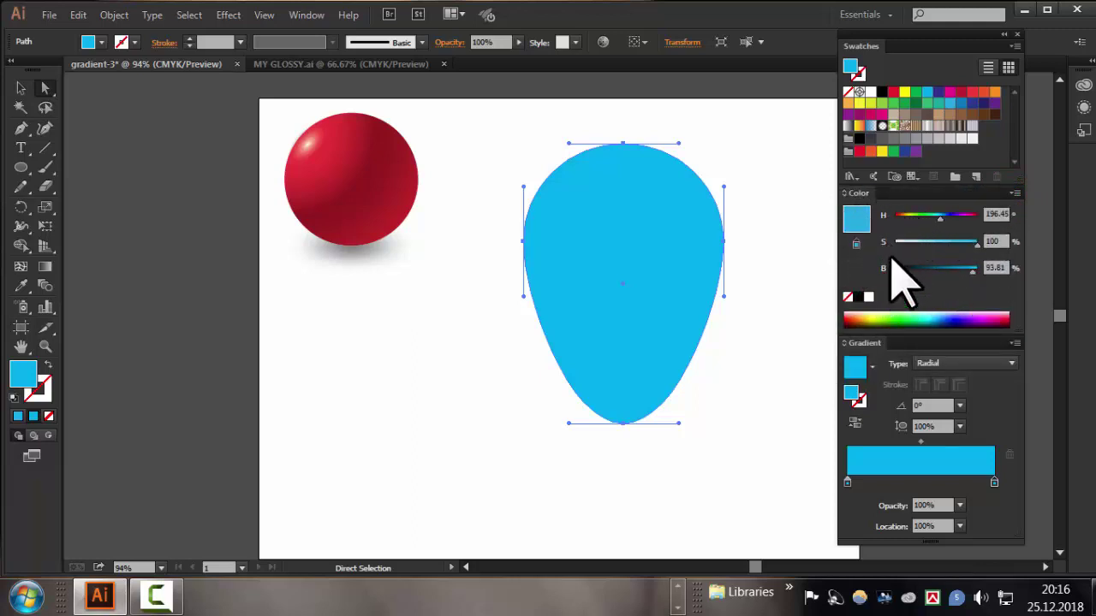
{"action": "mouse_move", "coordinate": [970, 270]}
{"action": "left_mouse_down"}
{"action": "mouse_move", "coordinate": [893, 273]}
{"action": "mouse_move", "coordinate": [973, 273]}
{"action": "mouse_move", "coordinate": [955, 272]}
{"action": "left_mouse_up"}
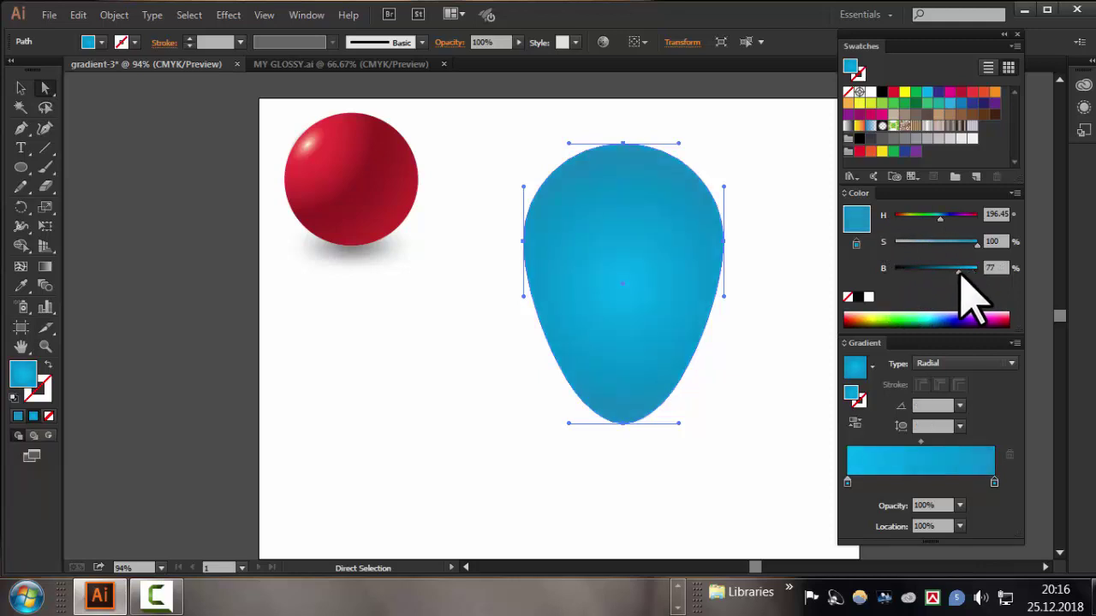
{"action": "left_click_drag", "start_coordinate": [954, 274], "coordinate": [941, 272]}
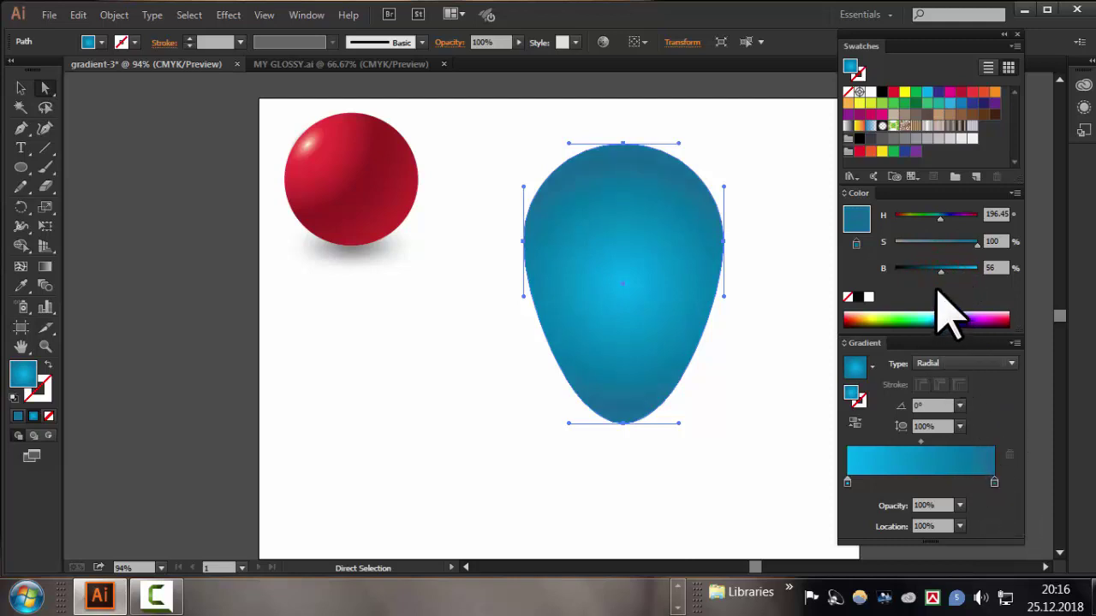
{"action": "left_click", "coordinate": [848, 484]}
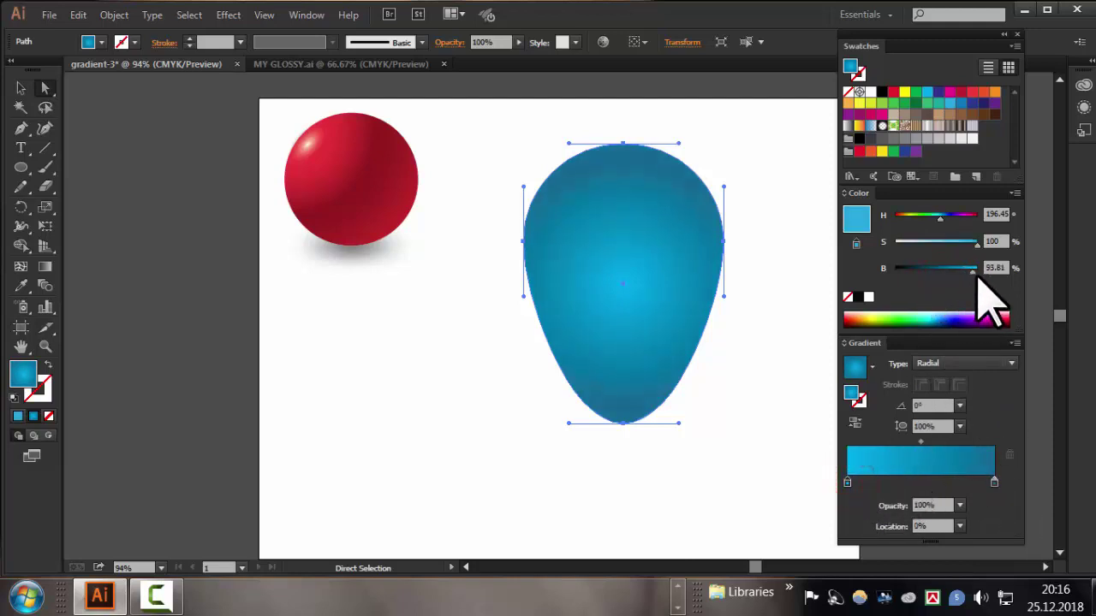
{"action": "left_click_drag", "start_coordinate": [973, 270], "coordinate": [985, 270]}
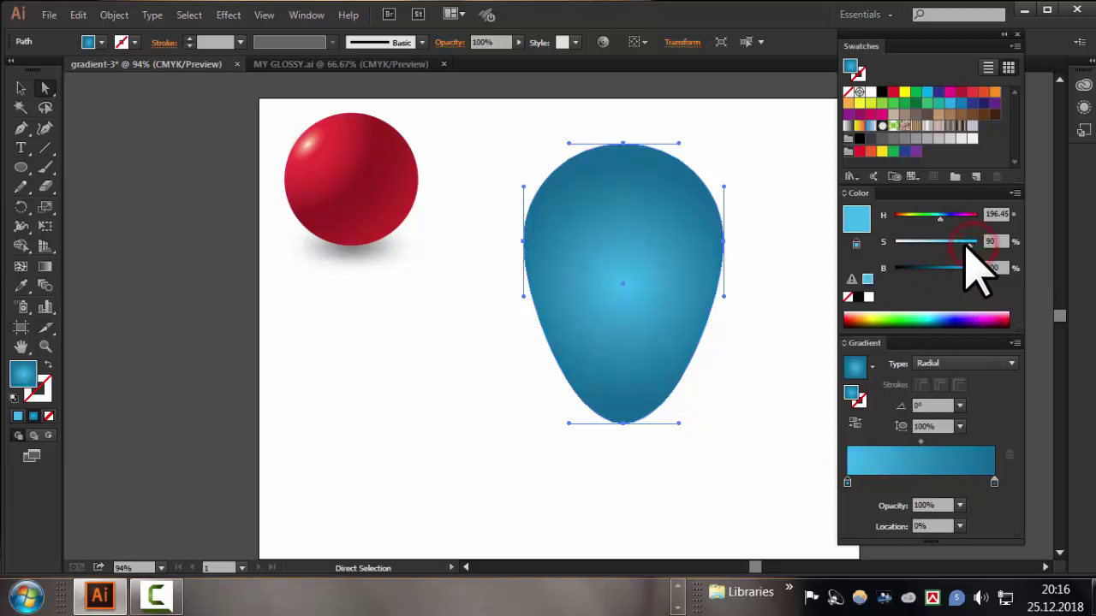
{"action": "left_click_drag", "start_coordinate": [952, 243], "coordinate": [946, 243]}
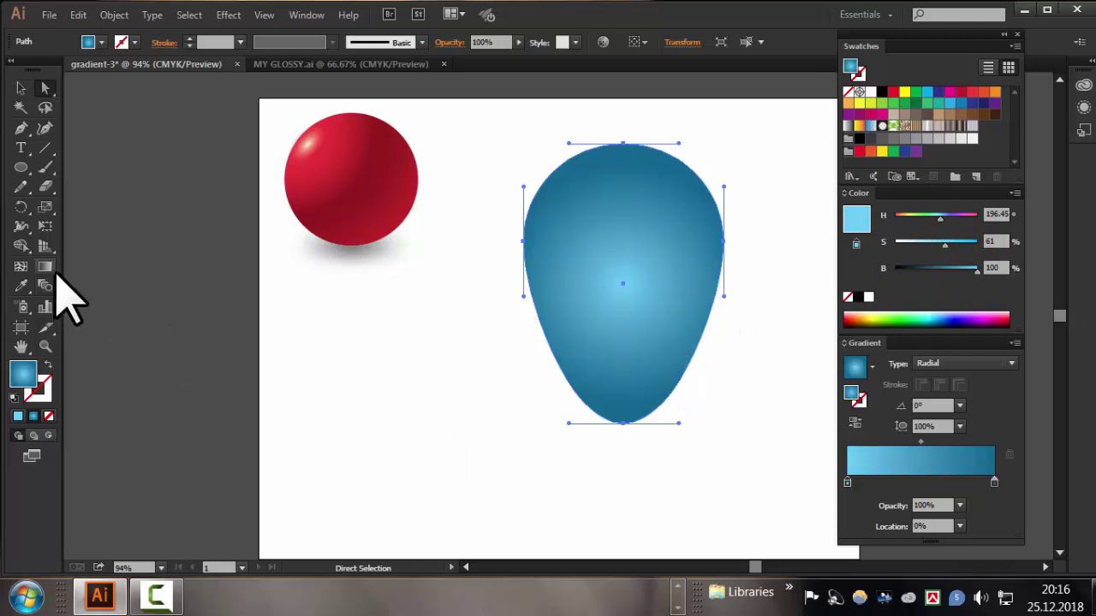
Drag the radial gradient with the Gradient tool so the highlight sits upper-left at -60.1°
{"action": "left_click", "coordinate": [44, 268]}
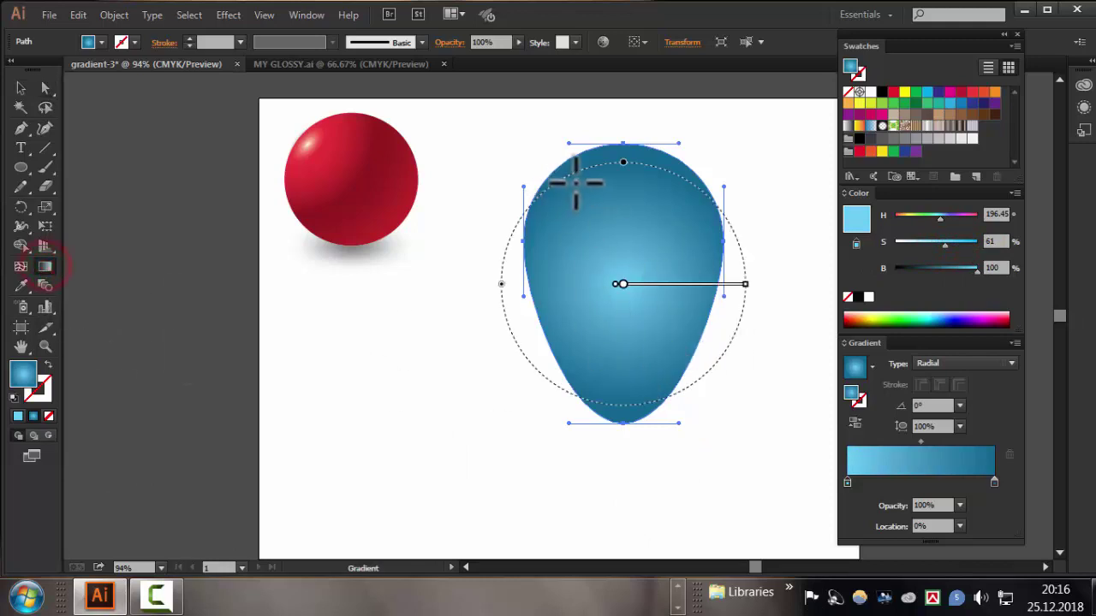
{"action": "left_click_drag", "start_coordinate": [579, 181], "coordinate": [688, 409]}
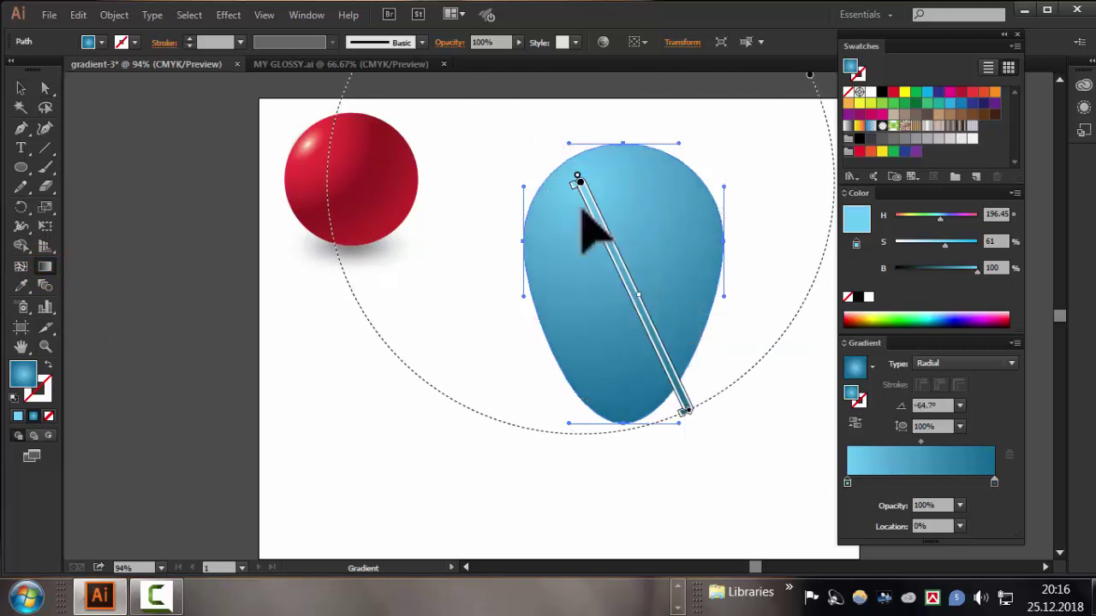
{"action": "left_click_drag", "start_coordinate": [577, 209], "coordinate": [716, 435]}
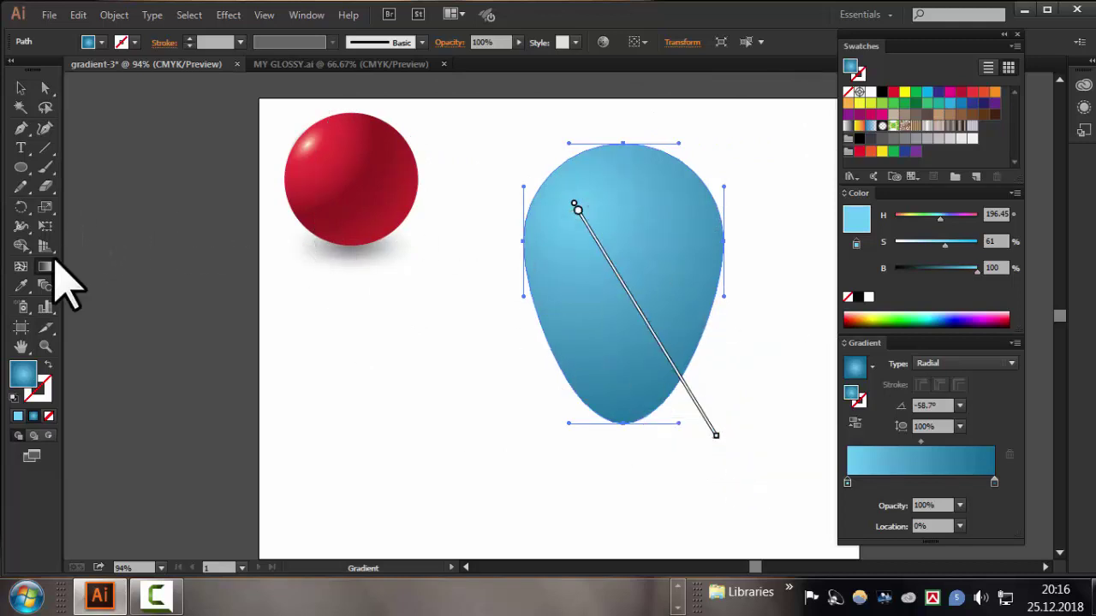
{"action": "left_click_drag", "start_coordinate": [590, 174], "coordinate": [662, 356]}
{"action": "mouse_move", "coordinate": [623, 198]}
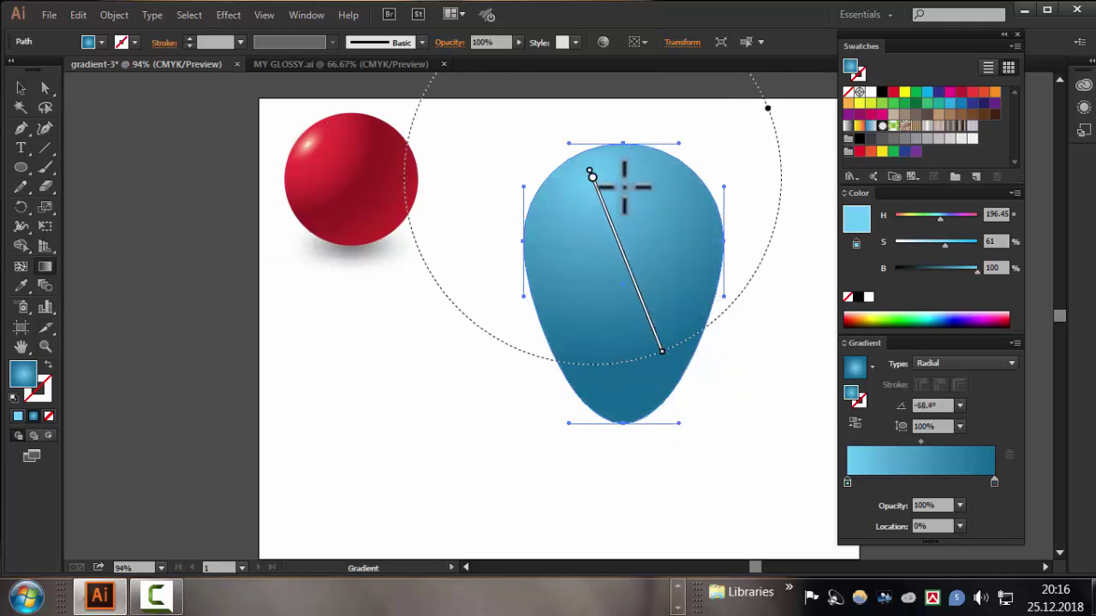
{"action": "left_click_drag", "start_coordinate": [573, 190], "coordinate": [663, 350]}
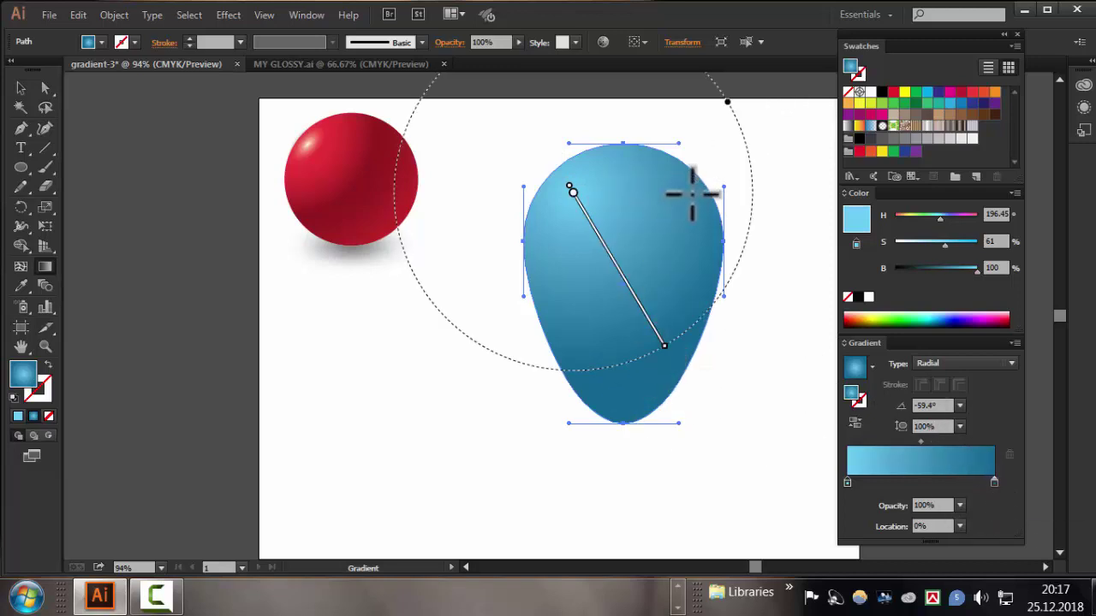
{"action": "left_click_drag", "start_coordinate": [692, 195], "coordinate": [574, 370]}
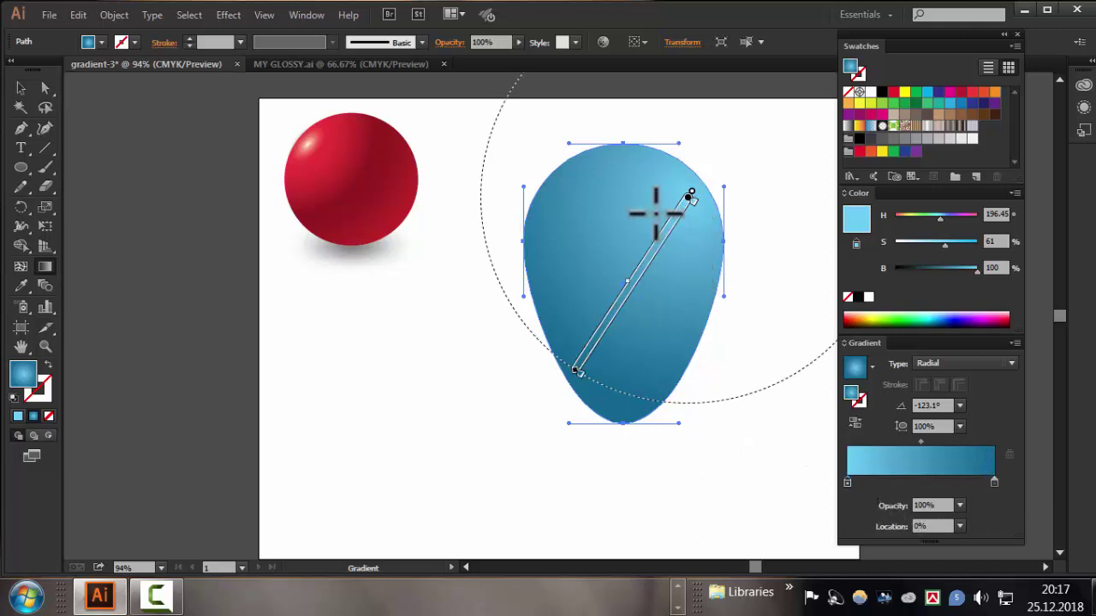
{"action": "left_click_drag", "start_coordinate": [594, 189], "coordinate": [654, 356]}
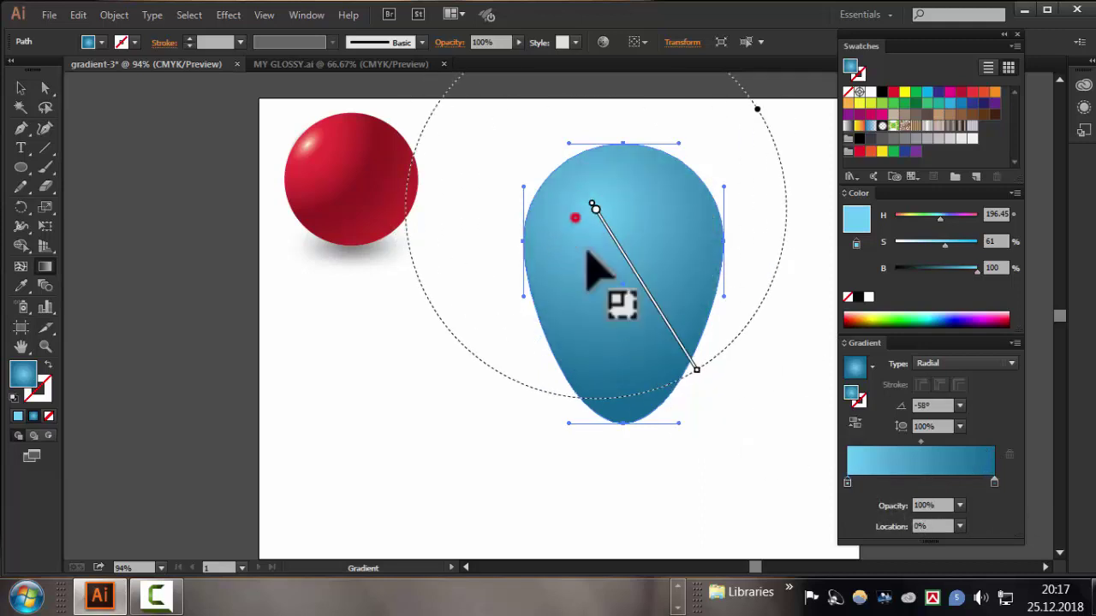
{"action": "left_click_drag", "start_coordinate": [574, 217], "coordinate": [654, 382]}
{"action": "left_click_drag", "start_coordinate": [584, 191], "coordinate": [673, 435]}
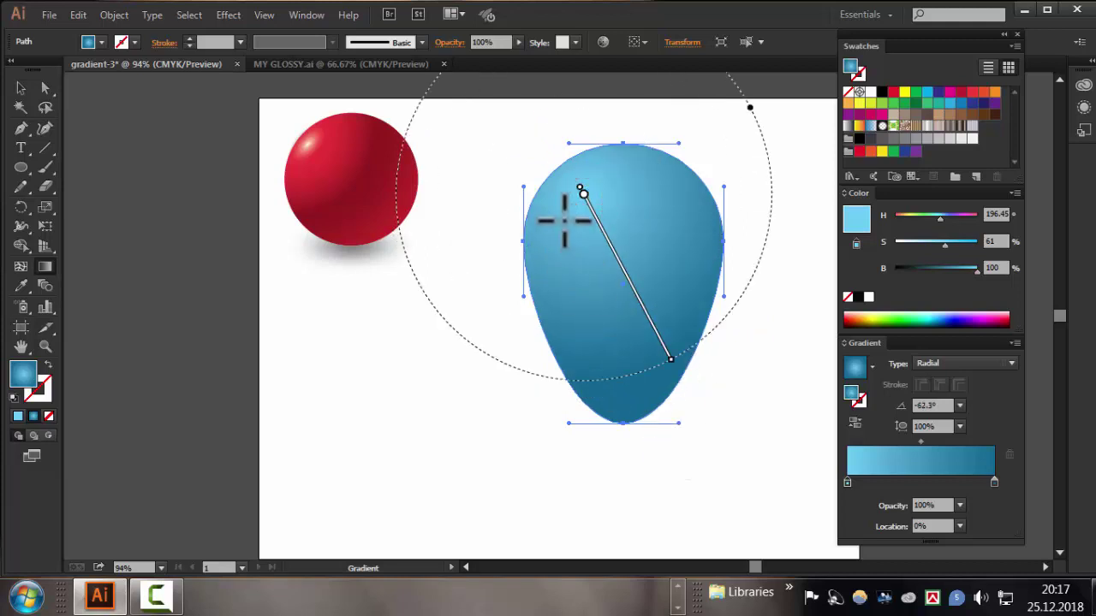
{"action": "left_click_drag", "start_coordinate": [572, 214], "coordinate": [638, 386]}
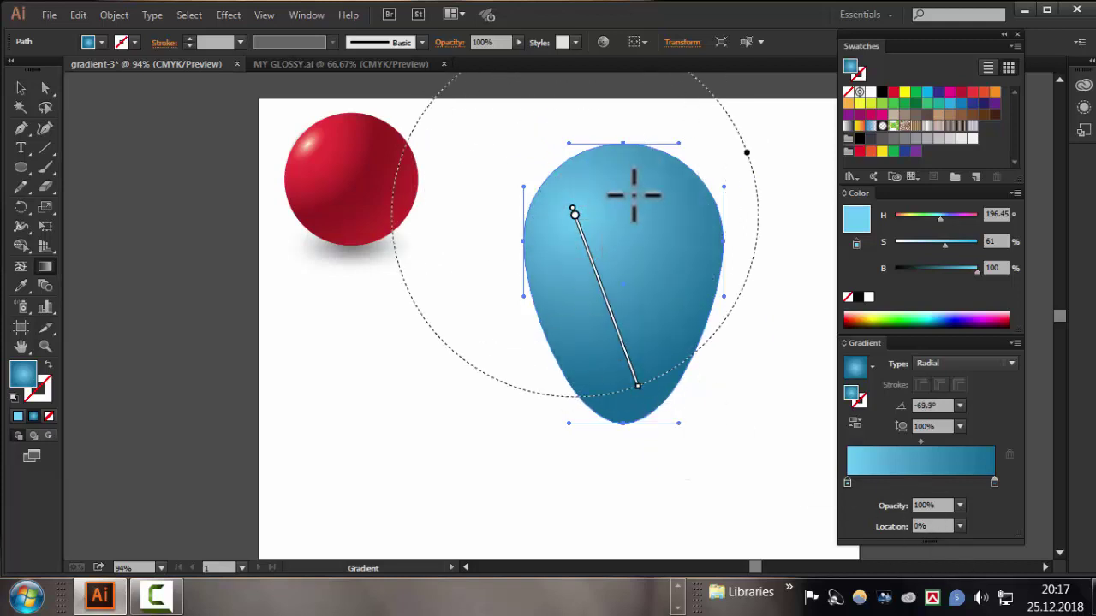
{"action": "left_click_drag", "start_coordinate": [597, 179], "coordinate": [685, 355]}
{"action": "left_click", "coordinate": [21, 88]}
{"action": "left_click", "coordinate": [393, 454]}
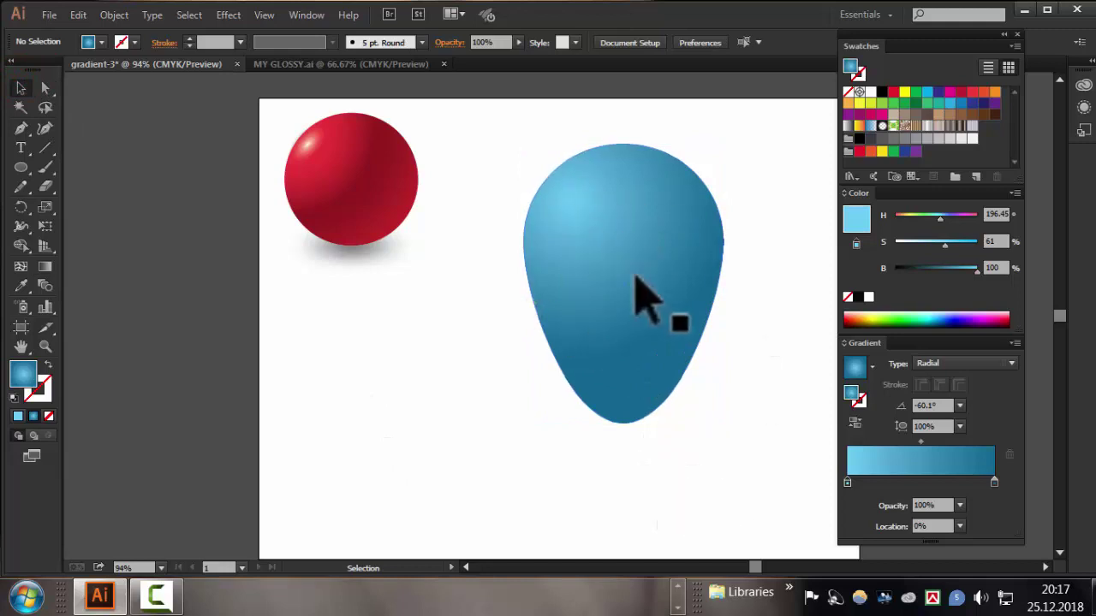
Set the stroke to black and pen-draw a small knot shape
{"action": "left_click", "coordinate": [126, 42]}
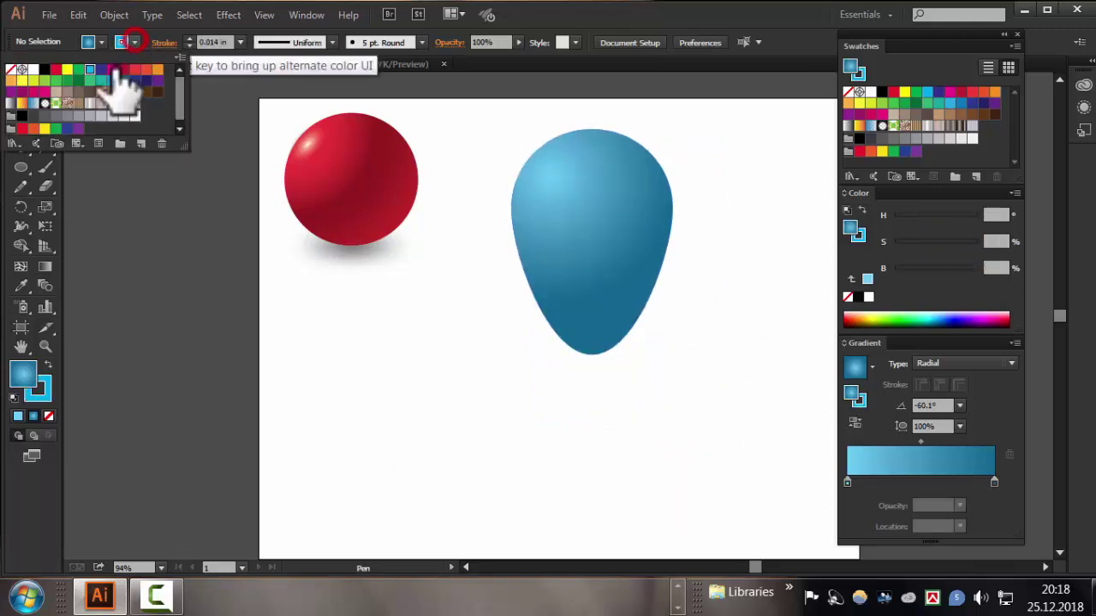
{"action": "left_click", "coordinate": [48, 72]}
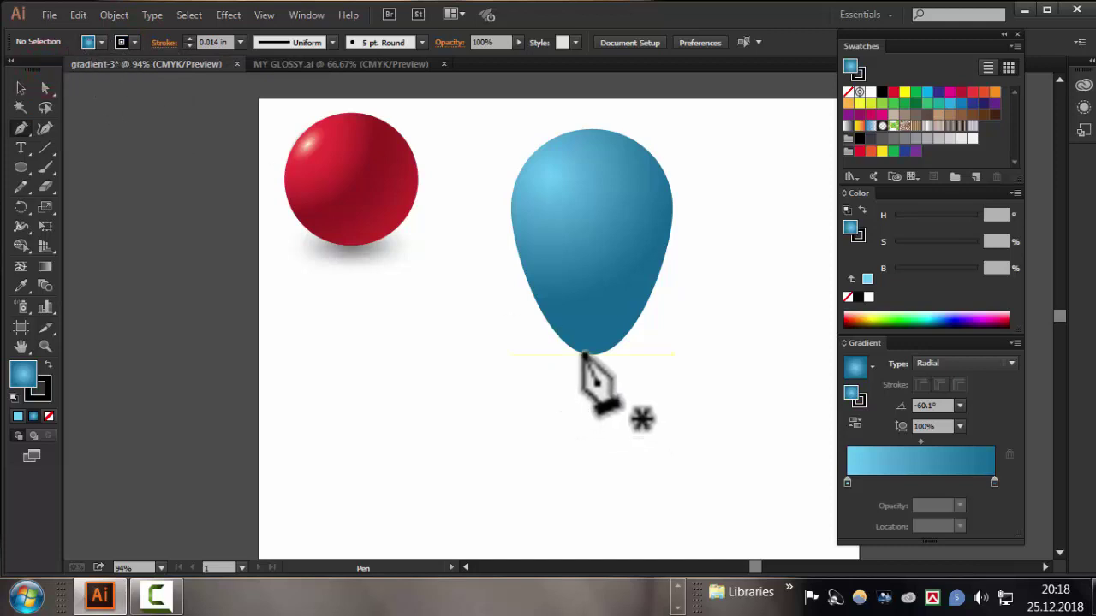
{"action": "left_click", "coordinate": [509, 392]}
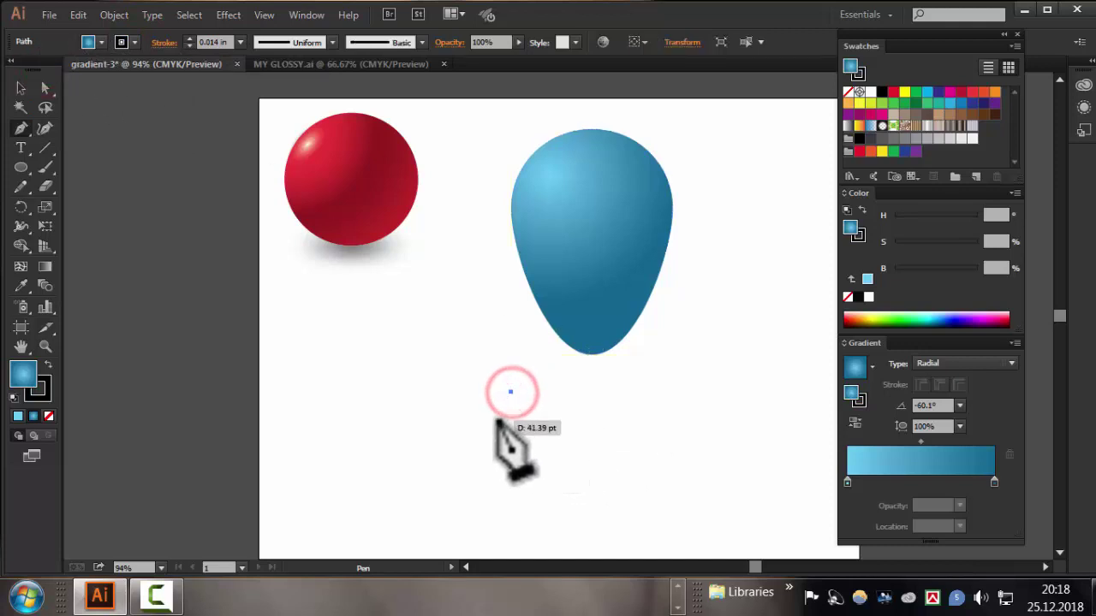
{"action": "left_click", "coordinate": [496, 413]}
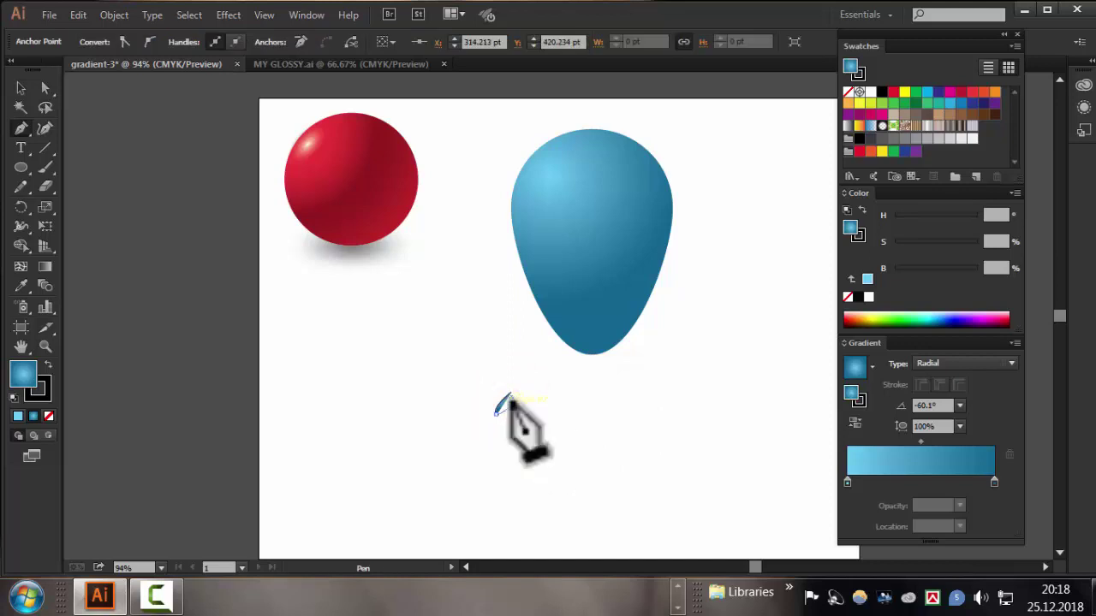
{"action": "left_click", "coordinate": [493, 408]}
{"action": "left_click", "coordinate": [20, 88]}
Move the knot to the blue balloon's base and shrink balloon and knot slightly
{"action": "left_click", "coordinate": [572, 462]}
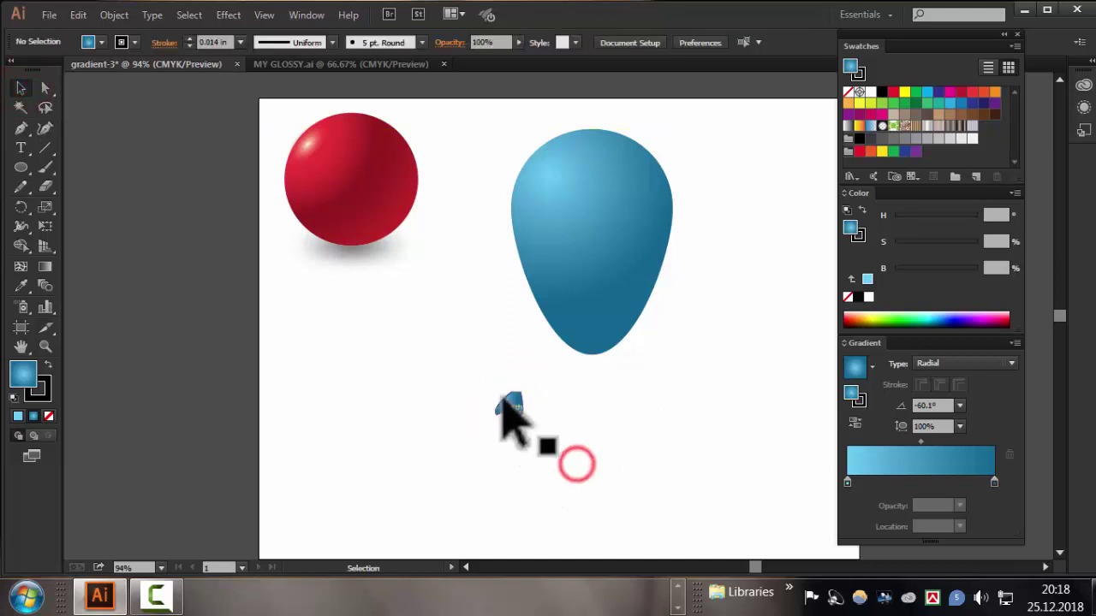
{"action": "left_click_drag", "start_coordinate": [501, 398], "coordinate": [579, 365]}
{"action": "left_click", "coordinate": [690, 437]}
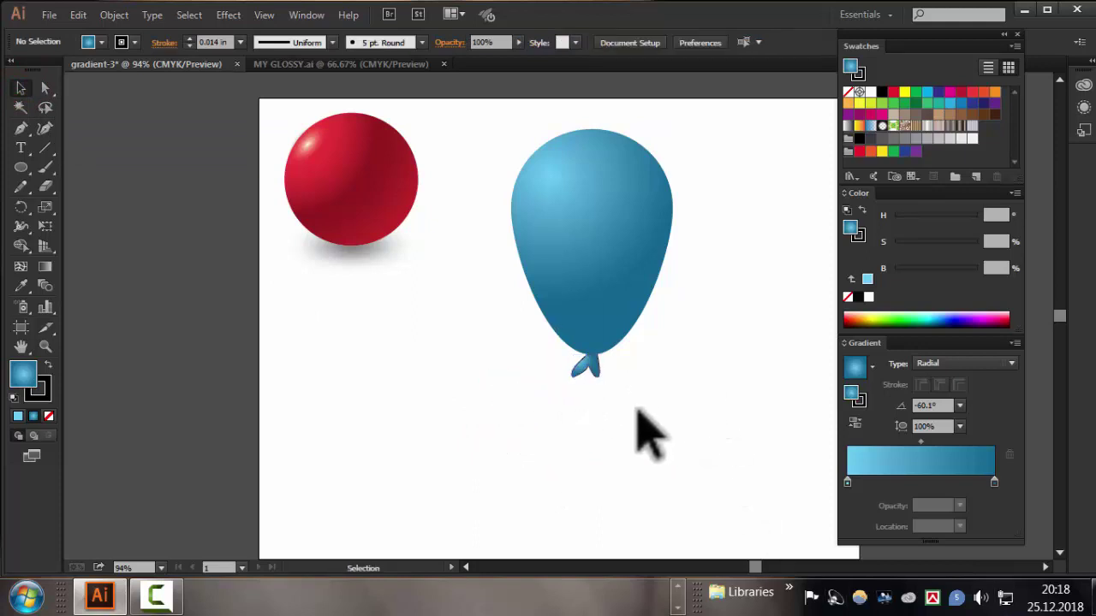
{"action": "left_click", "coordinate": [585, 363]}
{"action": "left_click", "coordinate": [572, 139], "text": "shift"}
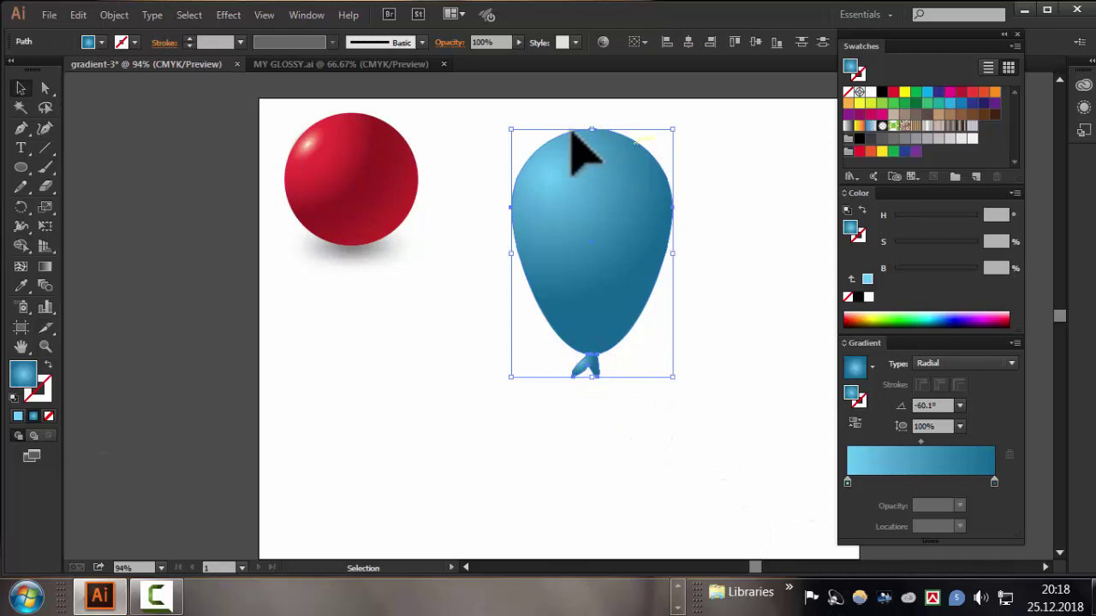
{"action": "left_click", "coordinate": [758, 314]}
{"action": "left_click_drag", "start_coordinate": [496, 117], "coordinate": [754, 488]}
{"action": "left_click", "coordinate": [92, 259]}
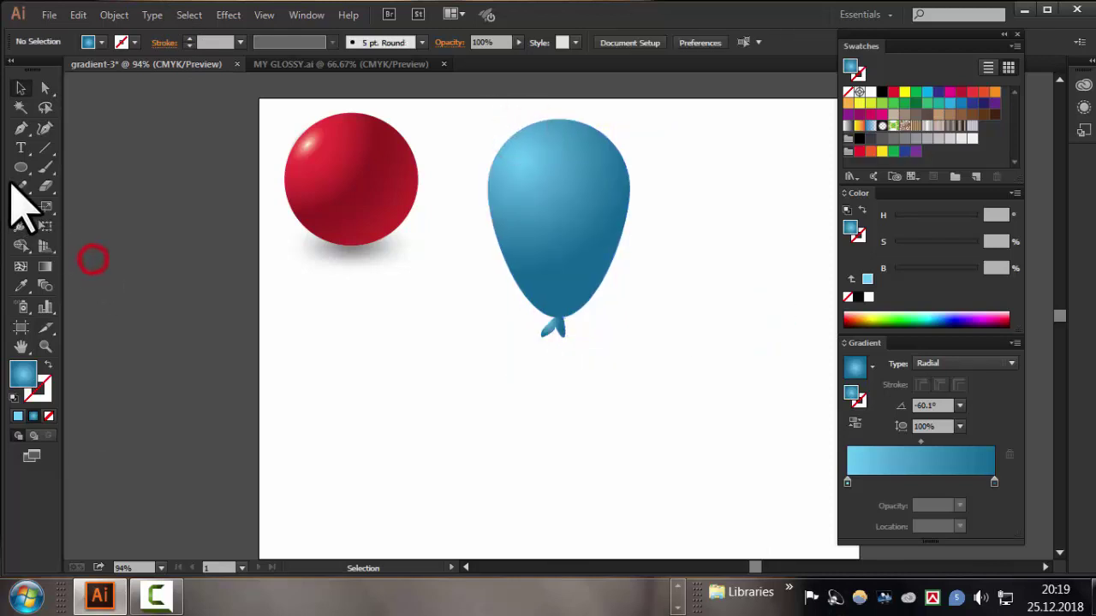
Pen-draw a curving string with black stroke and no fill hanging from the knot
{"action": "left_click", "coordinate": [21, 129]}
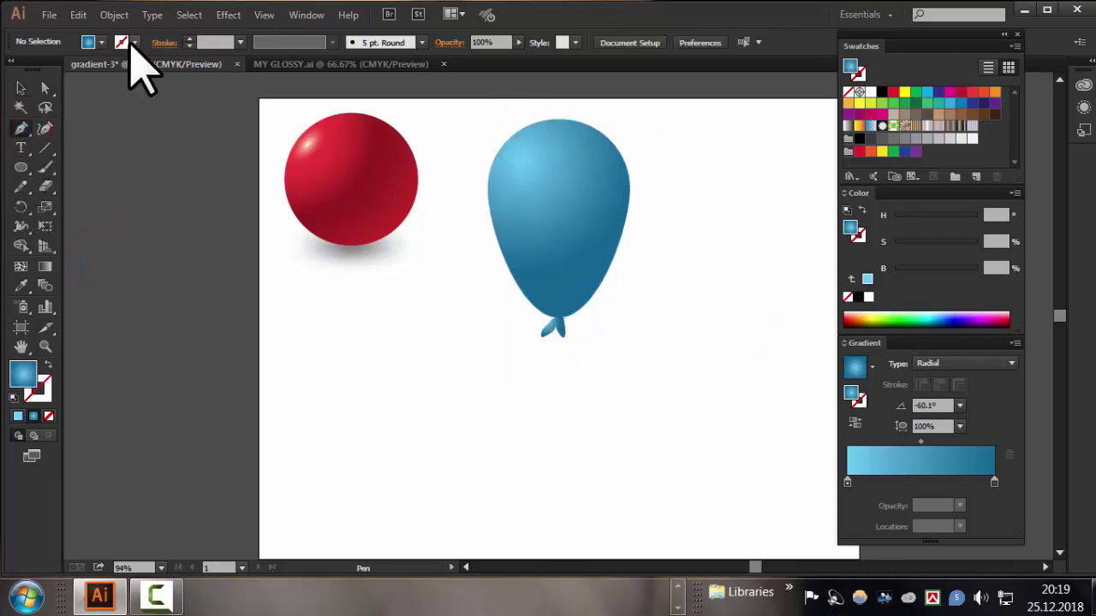
{"action": "left_click", "coordinate": [129, 43]}
{"action": "left_click", "coordinate": [45, 69]}
{"action": "left_click", "coordinate": [98, 44]}
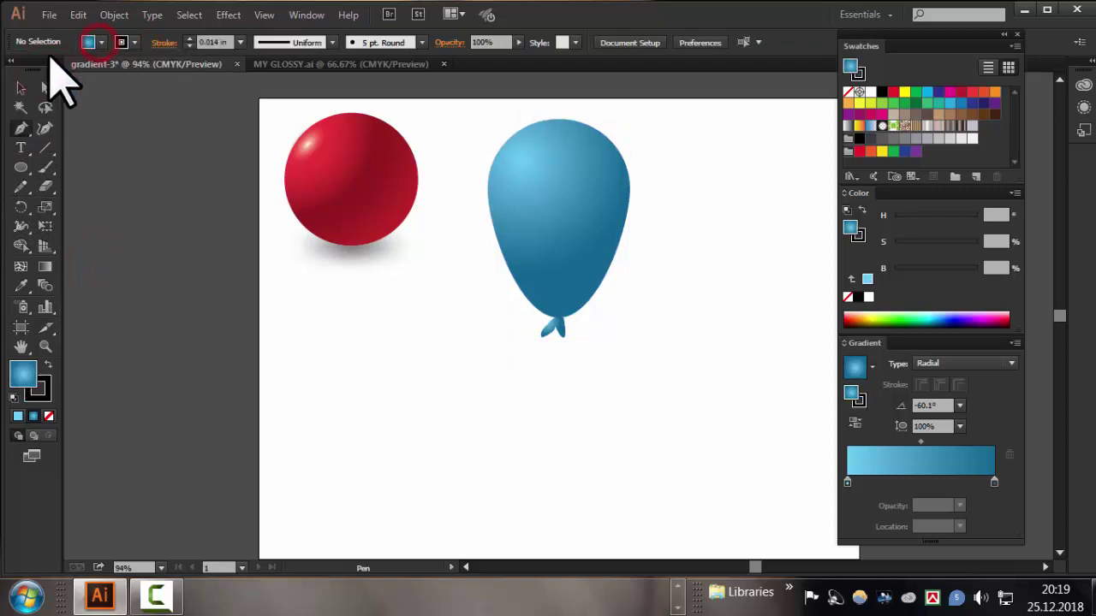
{"action": "left_click", "coordinate": [101, 43]}
{"action": "left_click", "coordinate": [10, 67]}
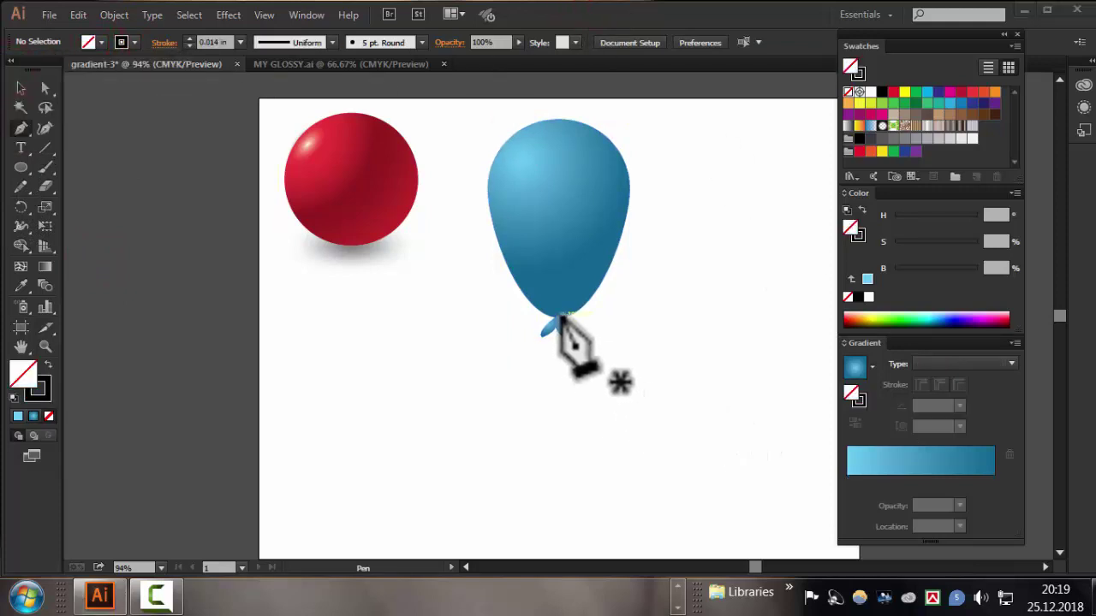
{"action": "left_click", "coordinate": [558, 317]}
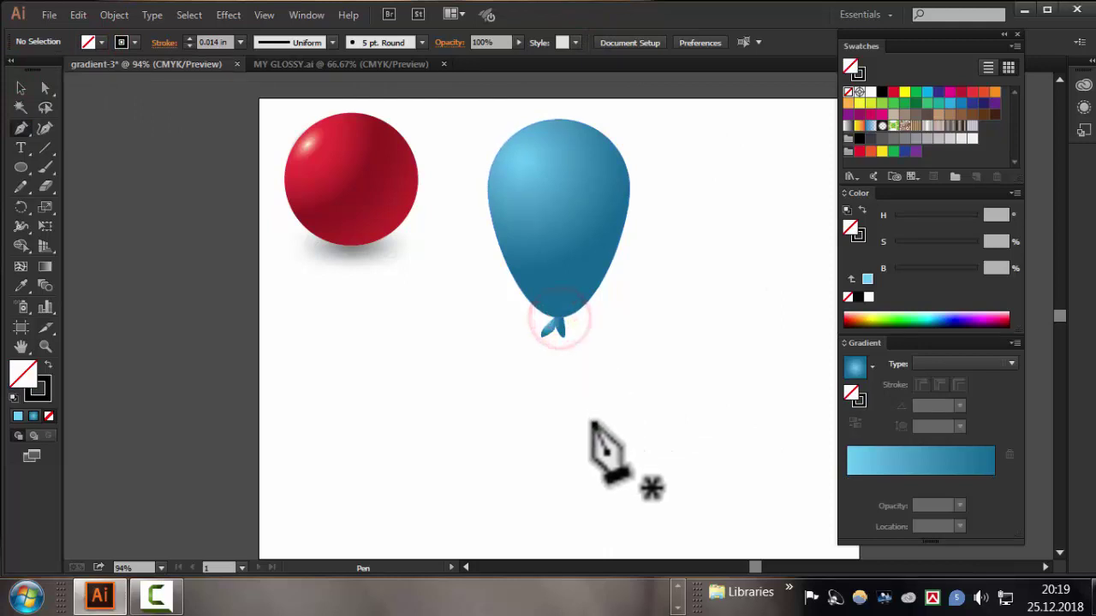
{"action": "left_click_drag", "start_coordinate": [554, 412], "coordinate": [591, 449]}
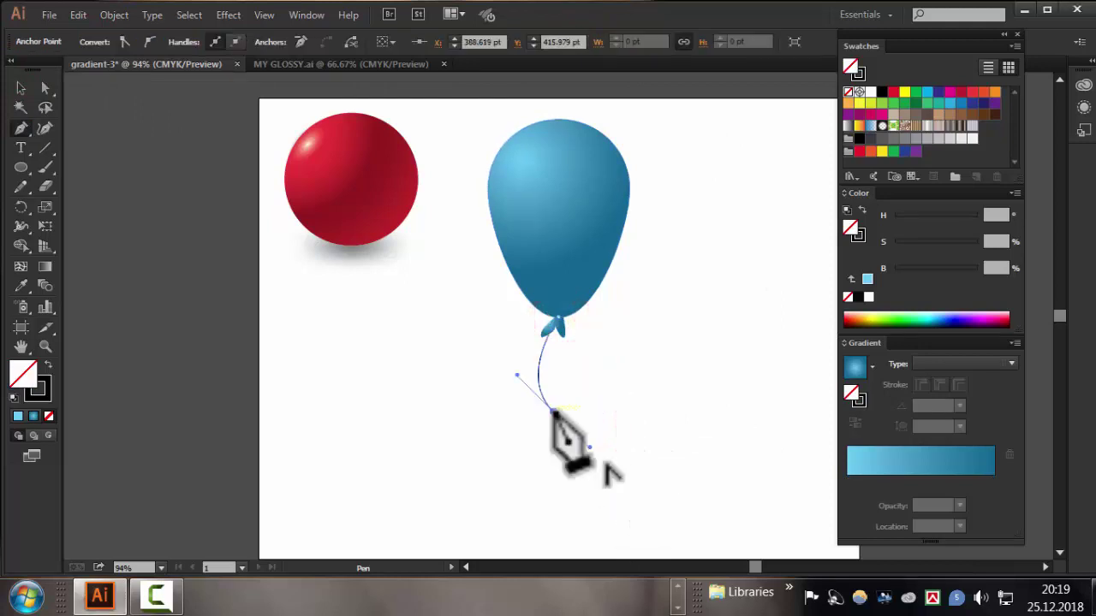
{"action": "left_click_drag", "start_coordinate": [547, 508], "coordinate": [516, 431]}
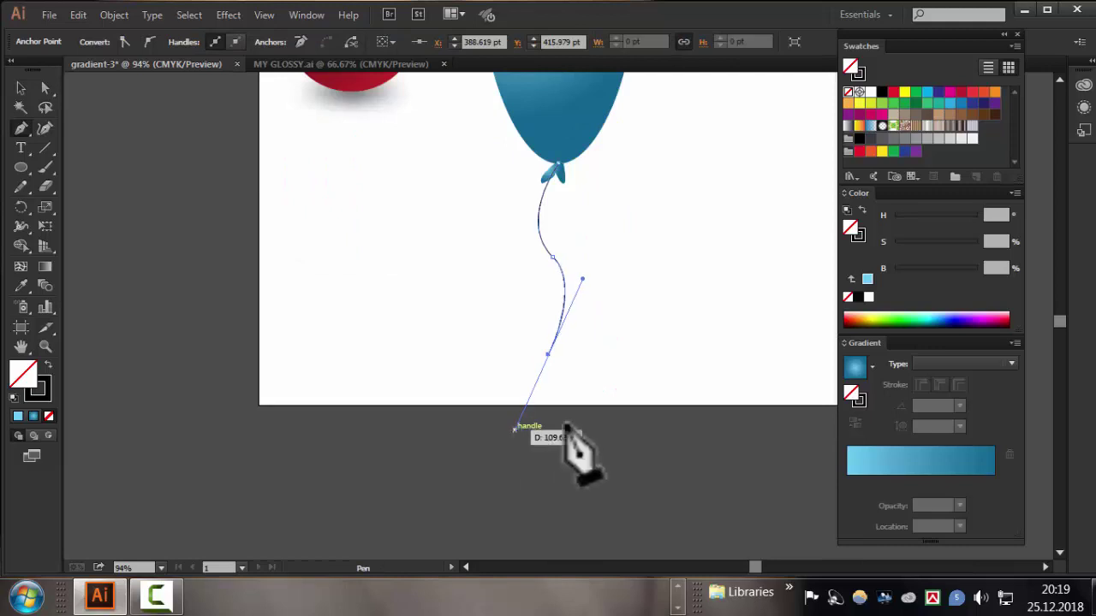
{"action": "scroll", "coordinate": [693, 356], "scroll_direction": "up", "scroll_amount": 3}
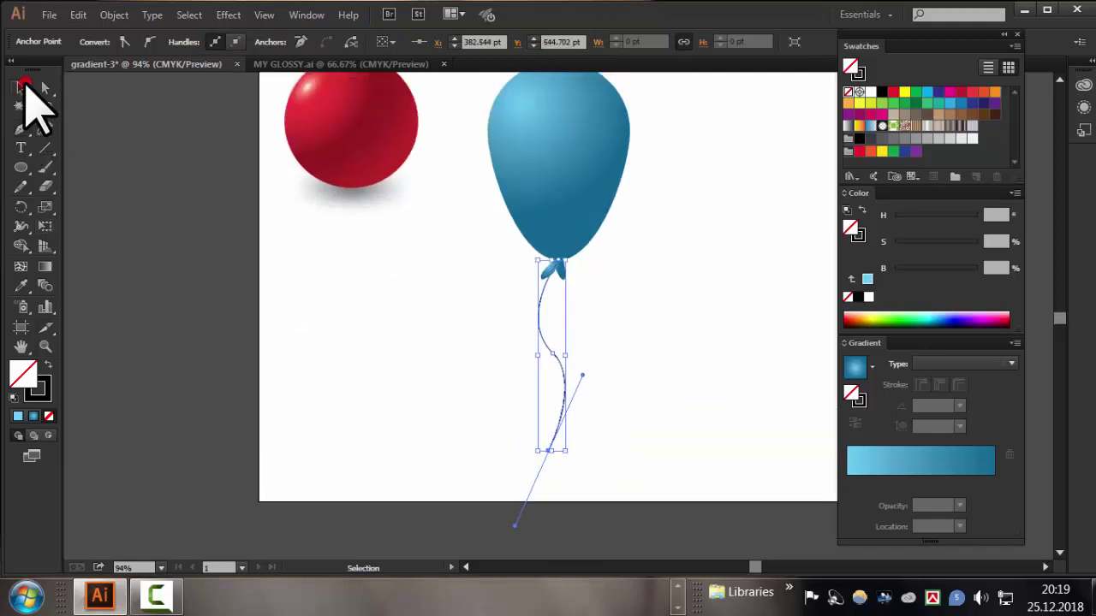
Marquee-select the balloon and its string and group them
{"action": "left_click", "coordinate": [261, 308]}
{"action": "scroll", "coordinate": [575, 379], "scroll_direction": "up", "scroll_amount": 2}
{"action": "left_click_drag", "start_coordinate": [459, 127], "coordinate": [695, 548]}
{"action": "right_click", "coordinate": [569, 246]}
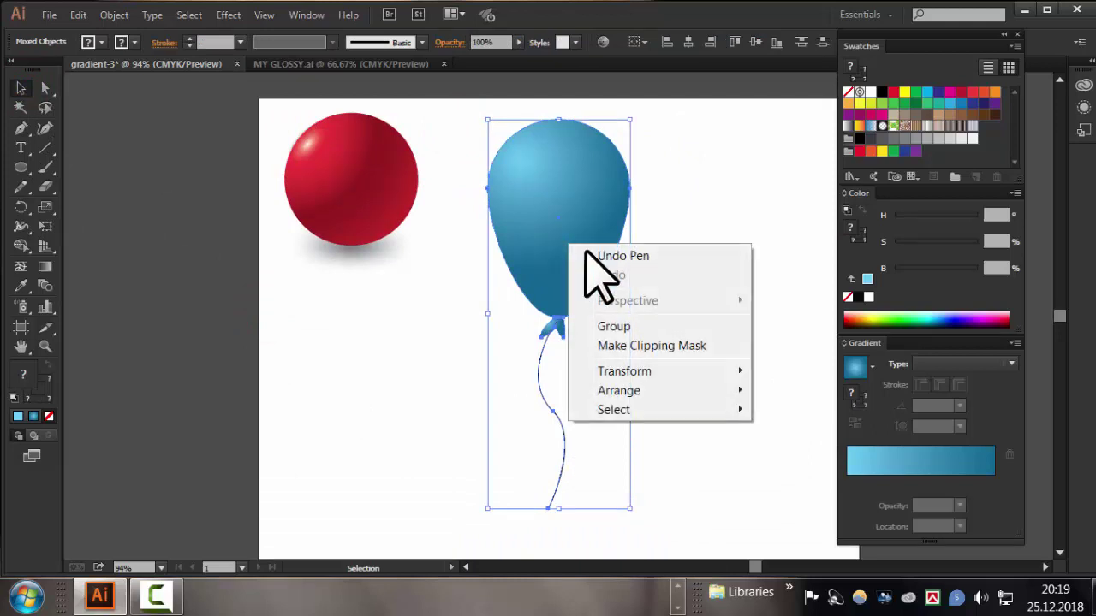
{"action": "left_click", "coordinate": [627, 330]}
Shrink the grouped balloon, move it up-left, and duplicate it to the right
{"action": "left_click_drag", "start_coordinate": [631, 508], "coordinate": [606, 441]}
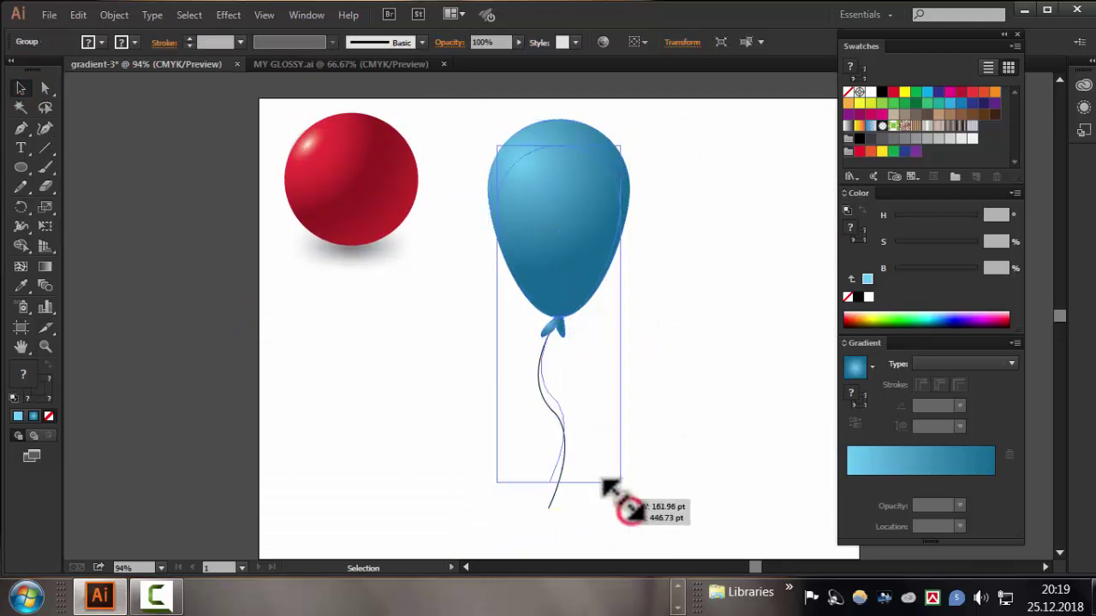
{"action": "mouse_move", "coordinate": [569, 260]}
{"action": "left_mouse_down"}
{"action": "mouse_move", "coordinate": [546, 209]}
{"action": "mouse_move", "coordinate": [803, 227]}
{"action": "left_mouse_up"}
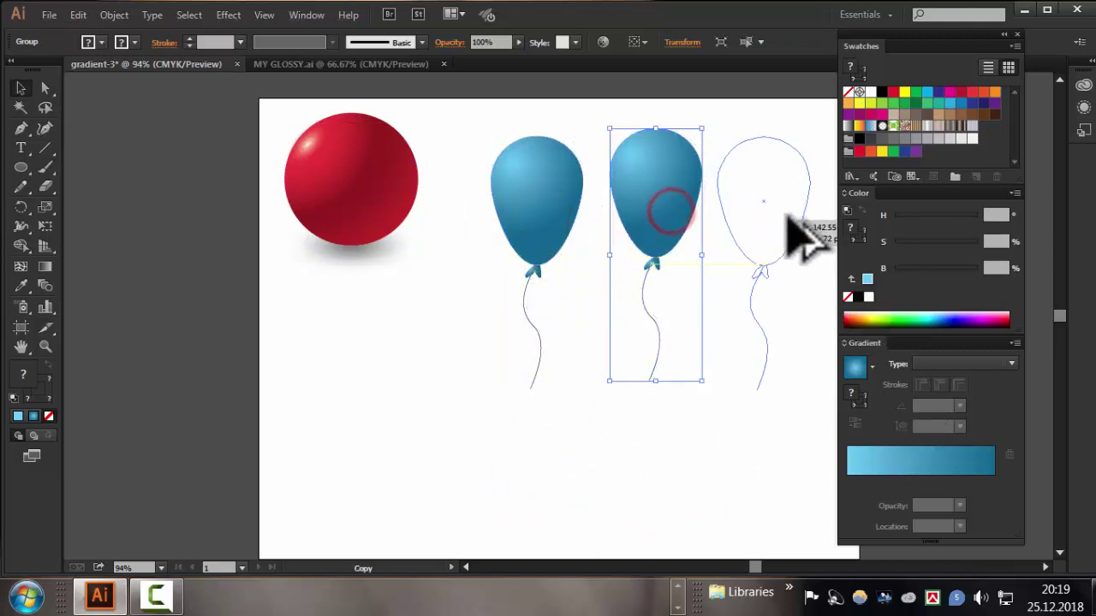
{"action": "left_click_drag", "start_coordinate": [610, 115], "coordinate": [693, 396]}
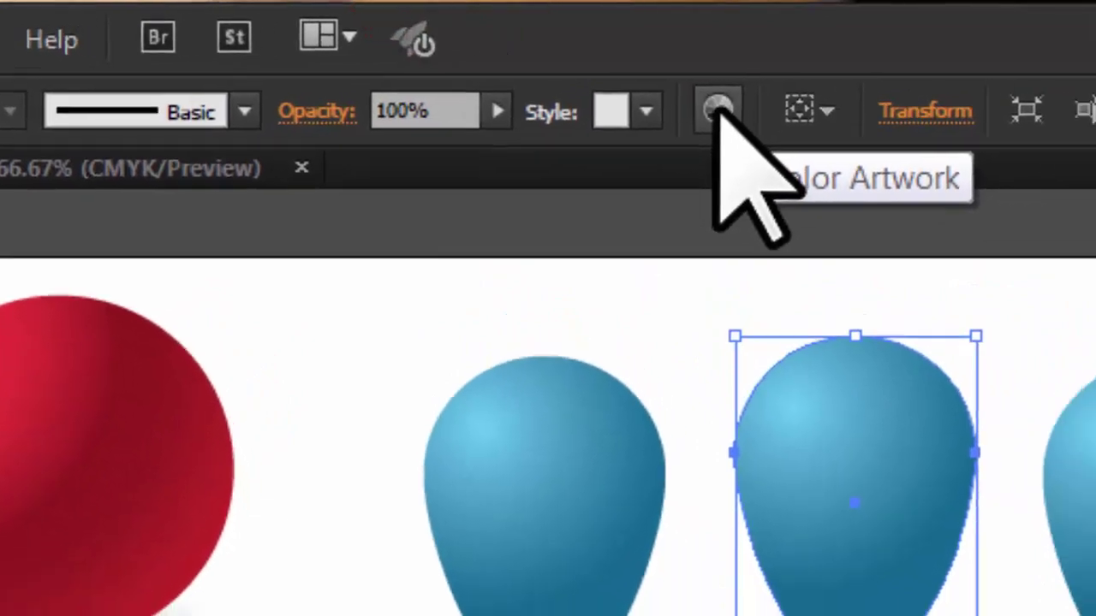
Recolour the middle balloon purple with linked harmony colours in Recolor Artwork
{"action": "left_click", "coordinate": [718, 109]}
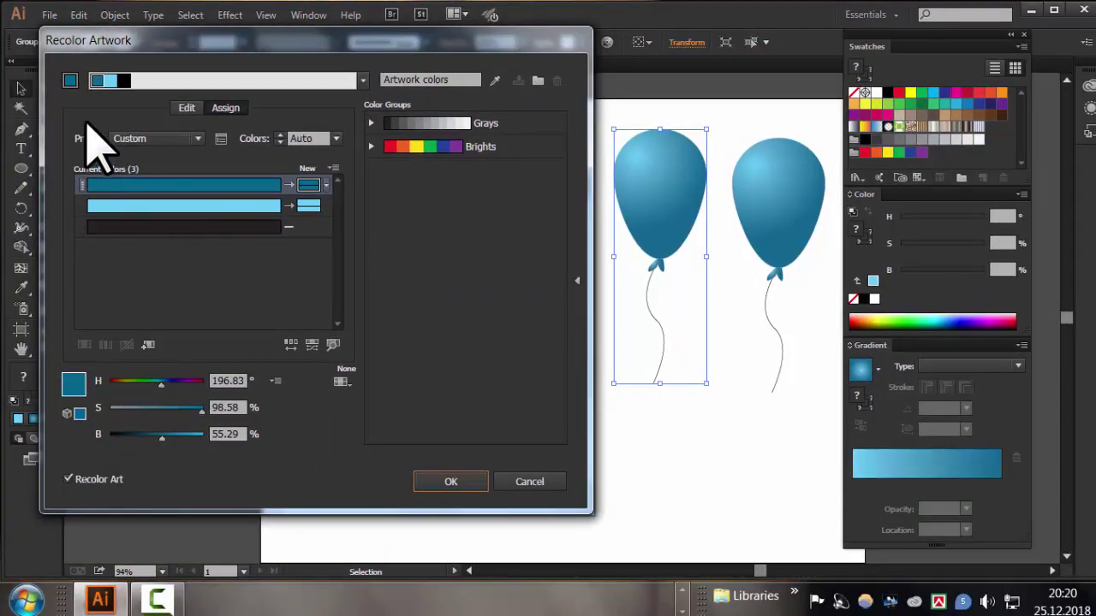
{"action": "left_click", "coordinate": [187, 108]}
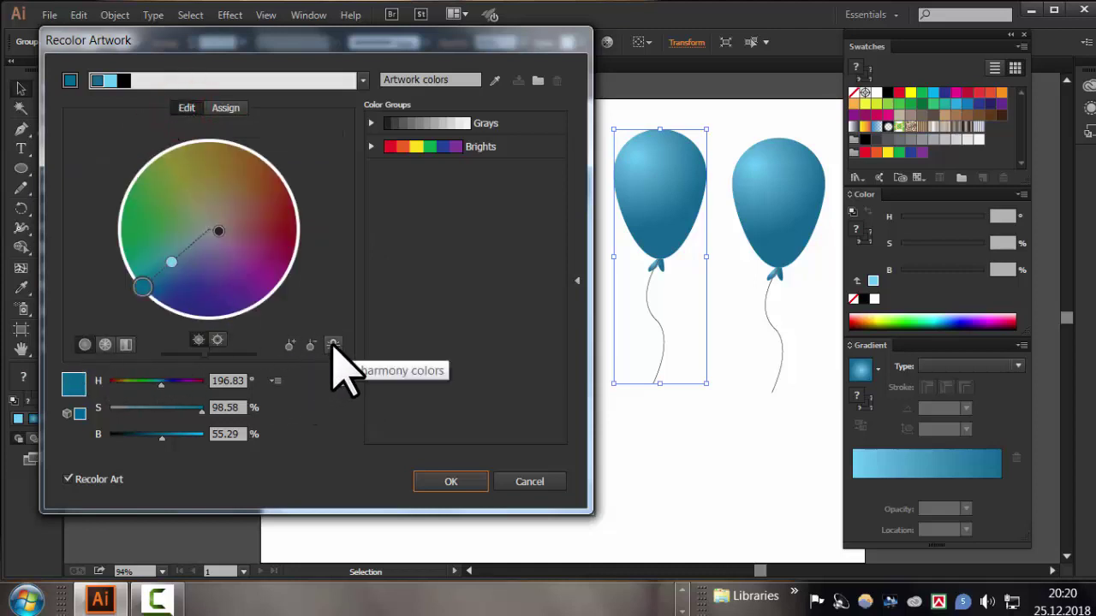
{"action": "left_click", "coordinate": [334, 345]}
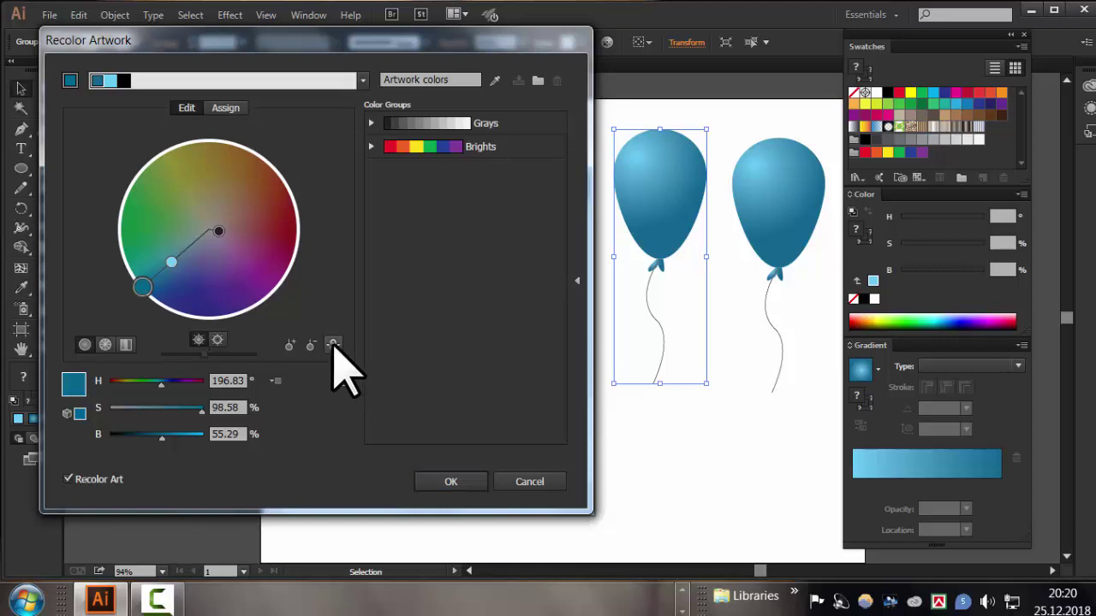
{"action": "left_click", "coordinate": [334, 345]}
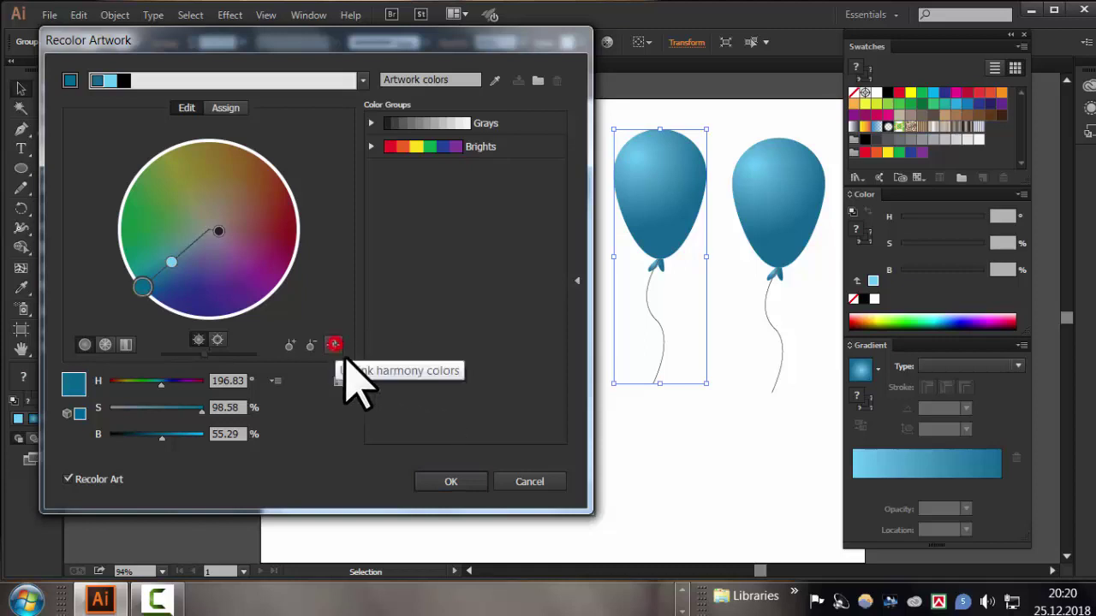
{"action": "left_click_drag", "start_coordinate": [152, 278], "coordinate": [151, 228]}
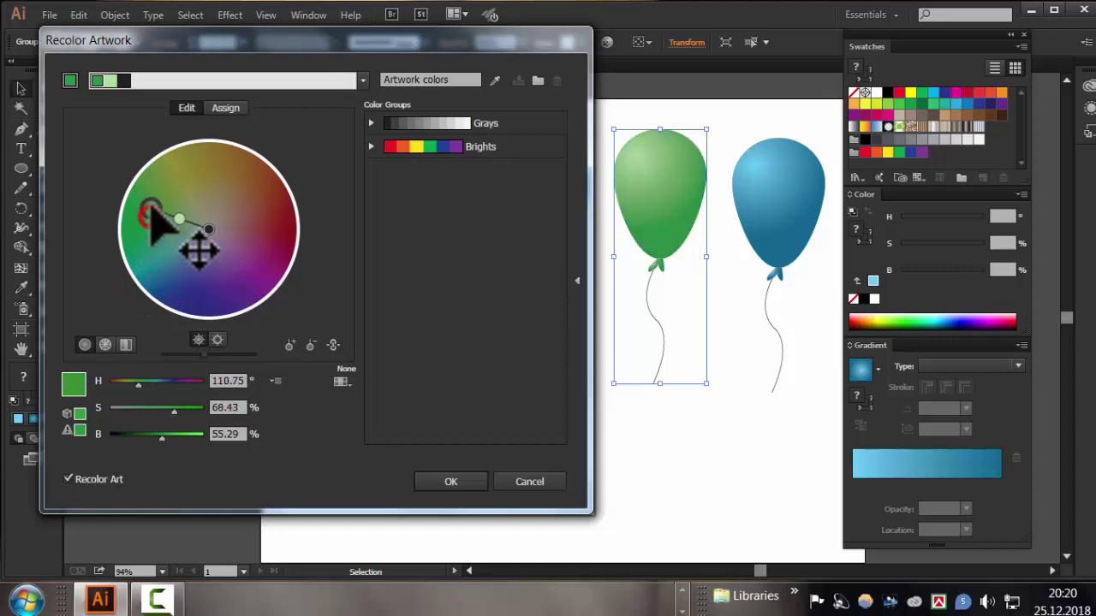
{"action": "mouse_move", "coordinate": [151, 228]}
{"action": "left_mouse_down"}
{"action": "mouse_move", "coordinate": [152, 190]}
{"action": "mouse_move", "coordinate": [221, 175]}
{"action": "mouse_move", "coordinate": [248, 283]}
{"action": "left_mouse_up"}
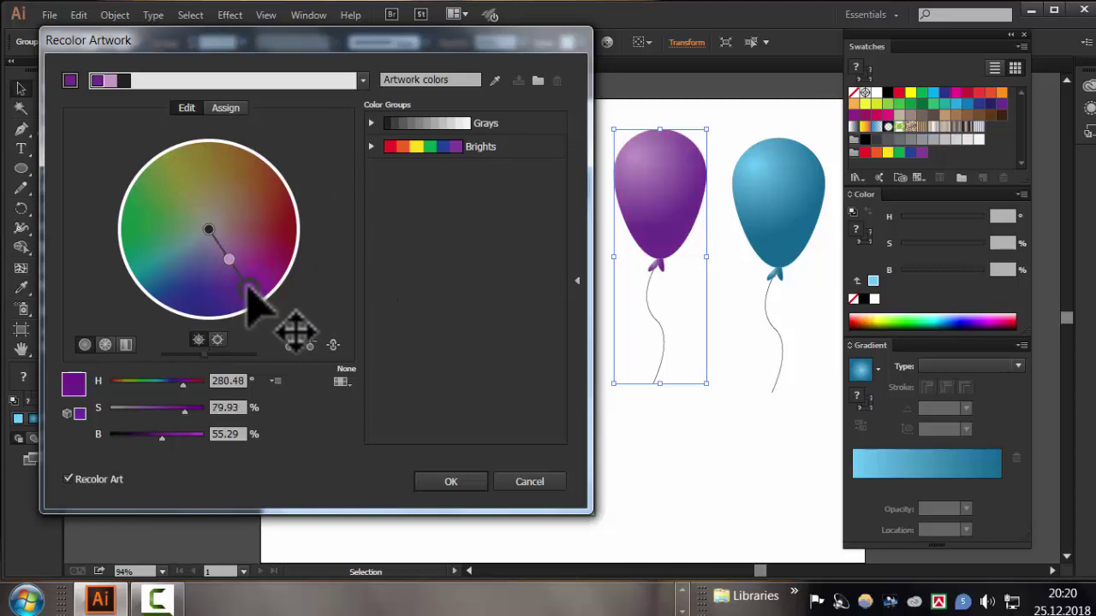
{"action": "left_click", "coordinate": [451, 481]}
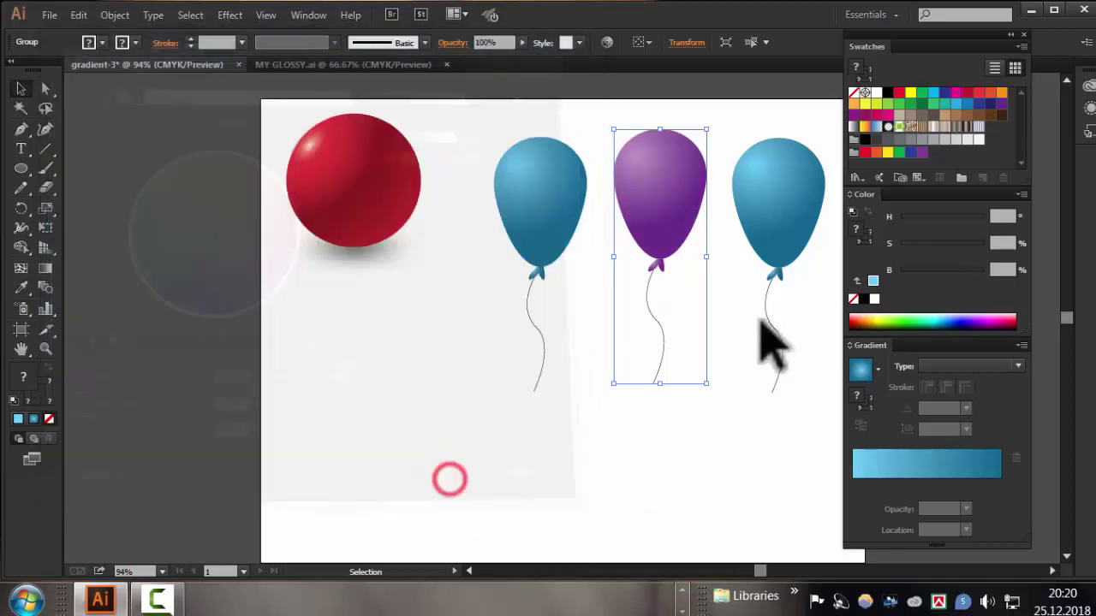
Recolour the rightmost balloon to reds with Recolor Artwork, then deselect it
{"action": "left_click", "coordinate": [777, 221]}
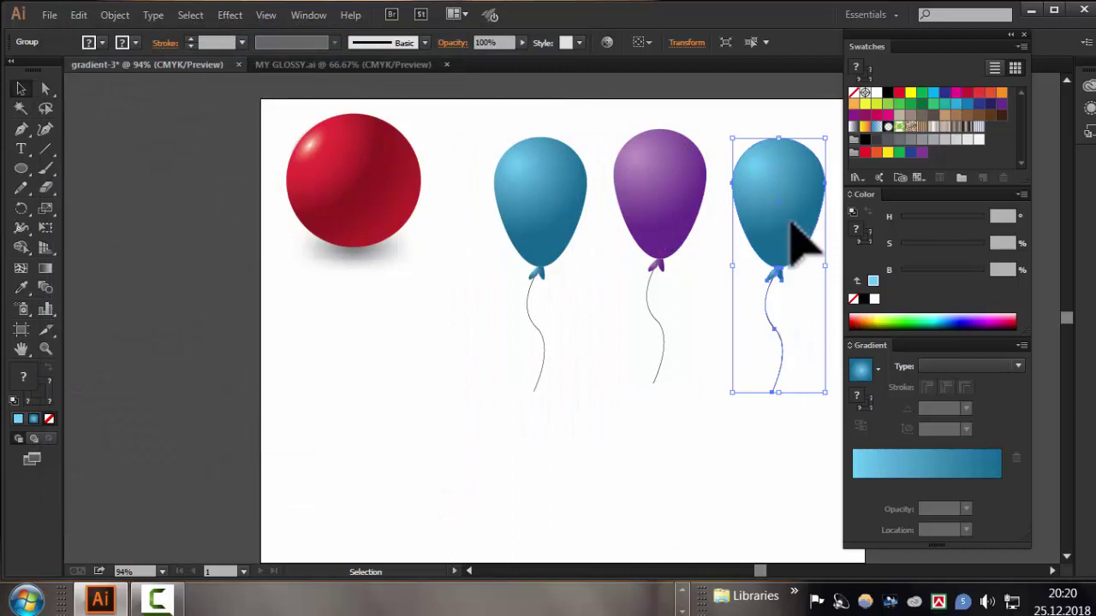
{"action": "left_click", "coordinate": [608, 43]}
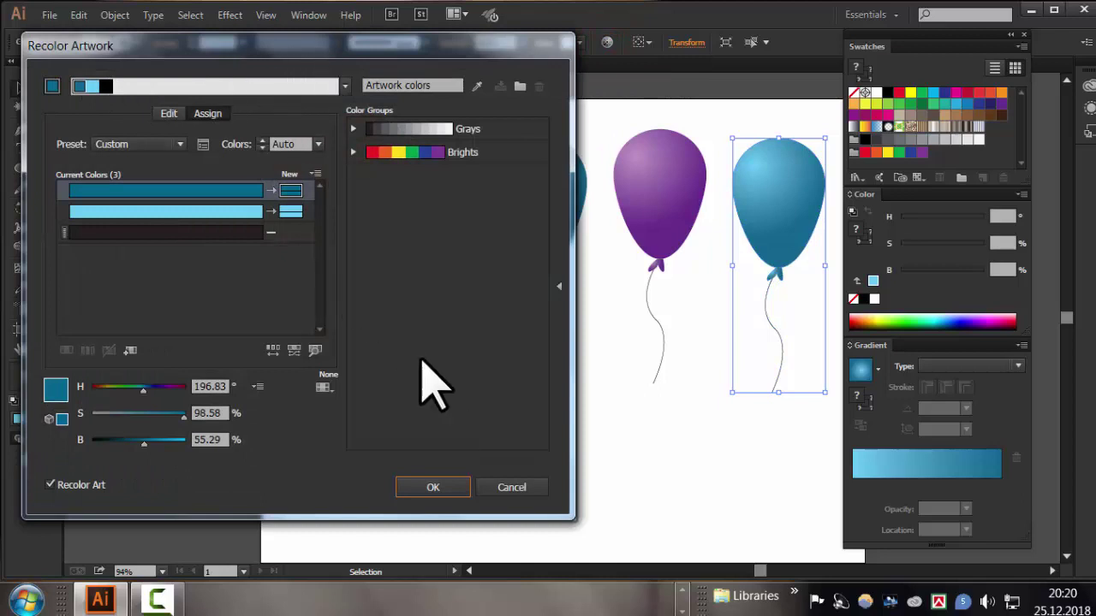
{"action": "left_click", "coordinate": [167, 113]}
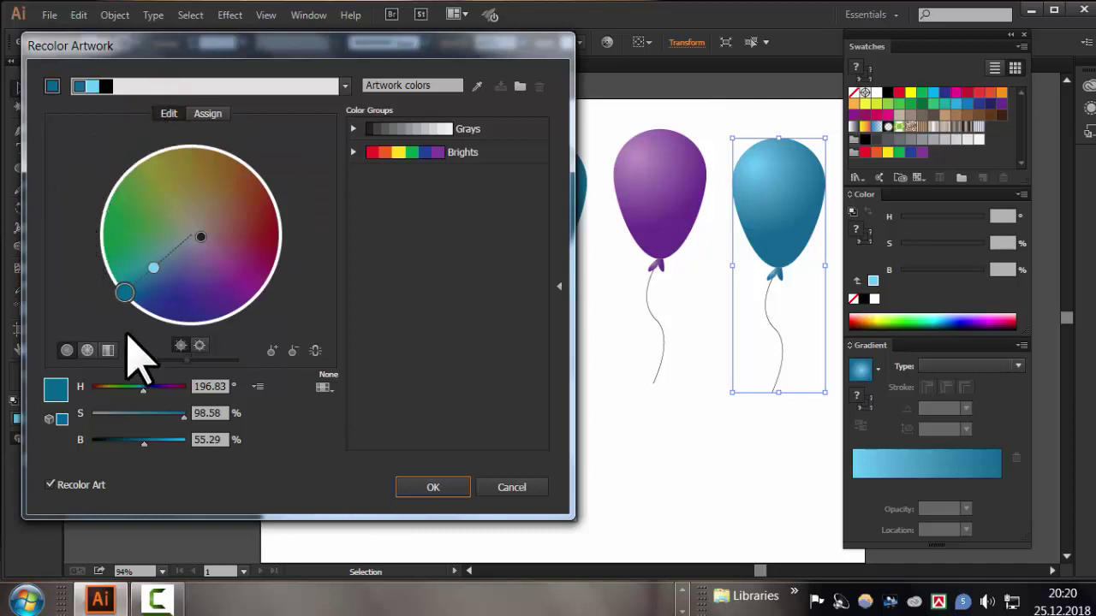
{"action": "left_click", "coordinate": [316, 350]}
{"action": "mouse_move", "coordinate": [124, 293]}
{"action": "left_mouse_down"}
{"action": "mouse_move", "coordinate": [180, 170]}
{"action": "mouse_move", "coordinate": [135, 209]}
{"action": "mouse_move", "coordinate": [179, 176]}
{"action": "mouse_move", "coordinate": [220, 187]}
{"action": "left_mouse_up"}
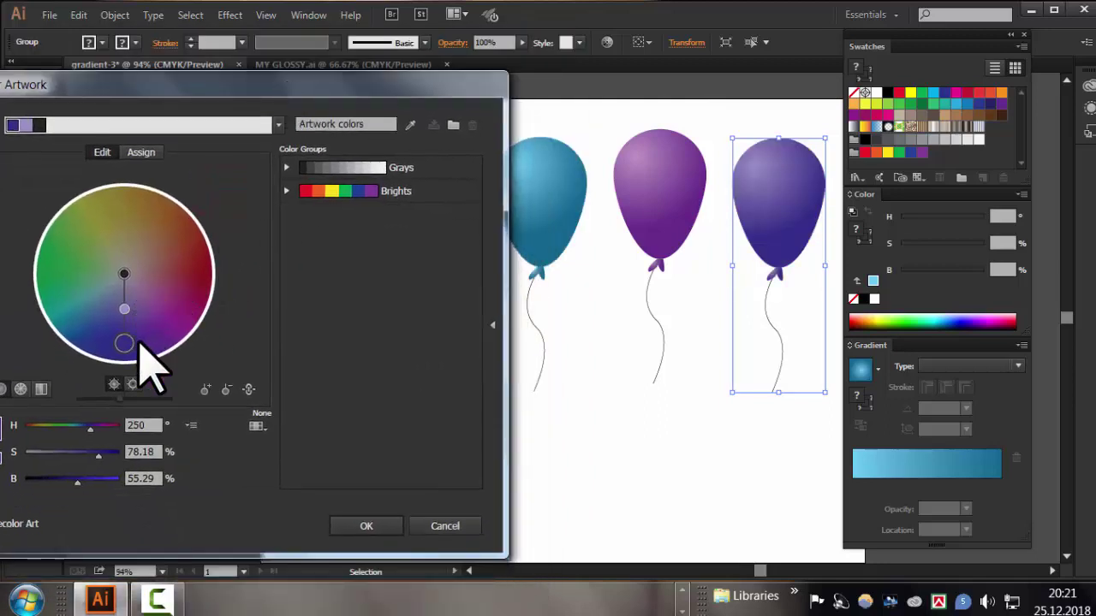
{"action": "mouse_move", "coordinate": [128, 344]}
{"action": "left_mouse_down"}
{"action": "mouse_move", "coordinate": [199, 305]}
{"action": "mouse_move", "coordinate": [190, 269]}
{"action": "left_mouse_up"}
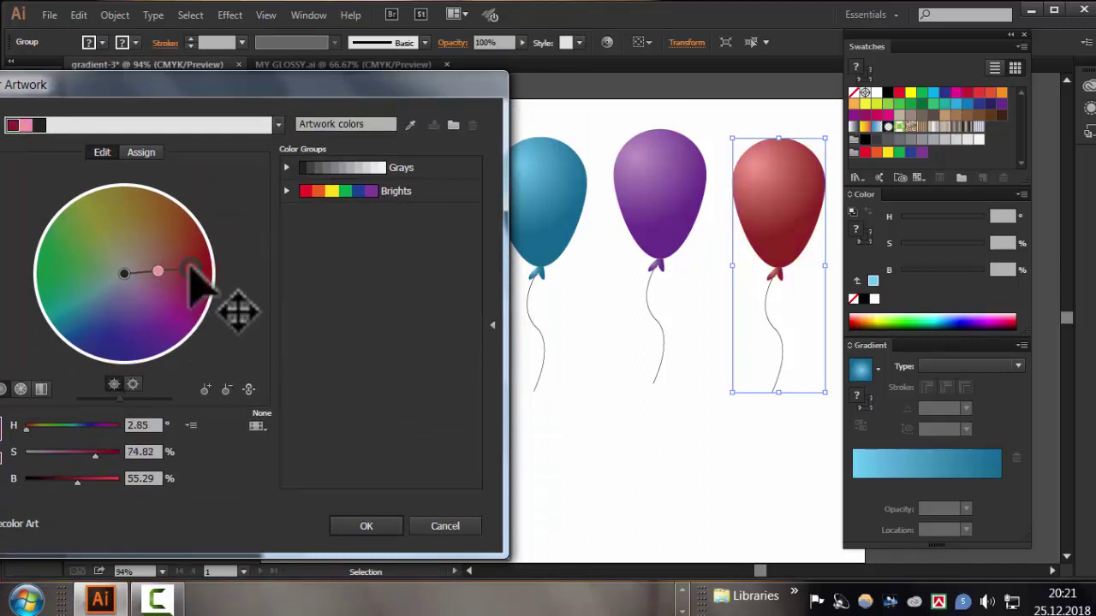
{"action": "left_click", "coordinate": [368, 526]}
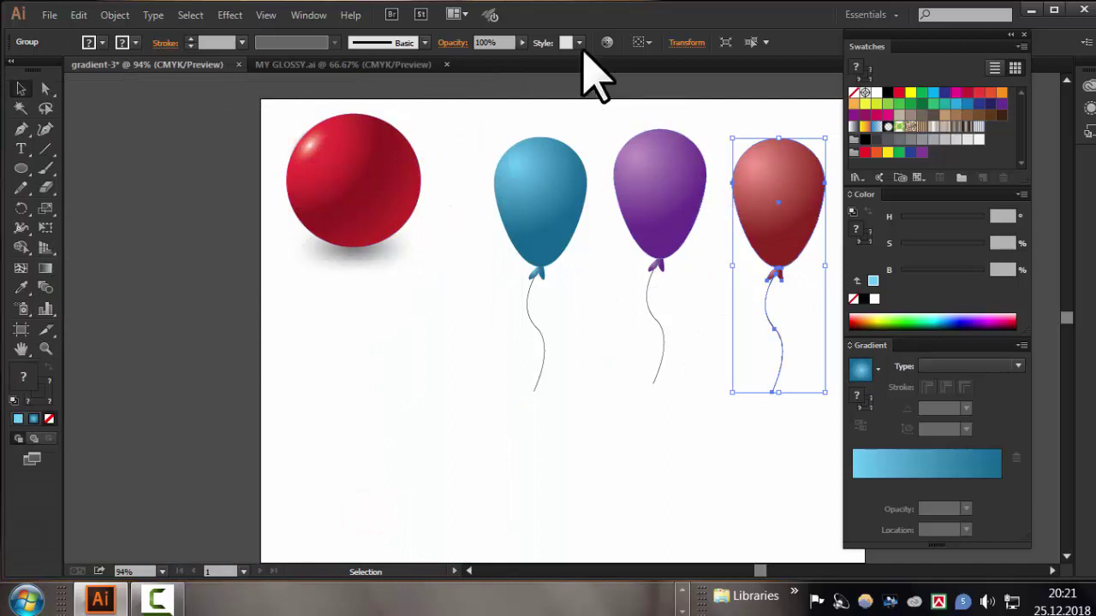
{"action": "left_click", "coordinate": [608, 43]}
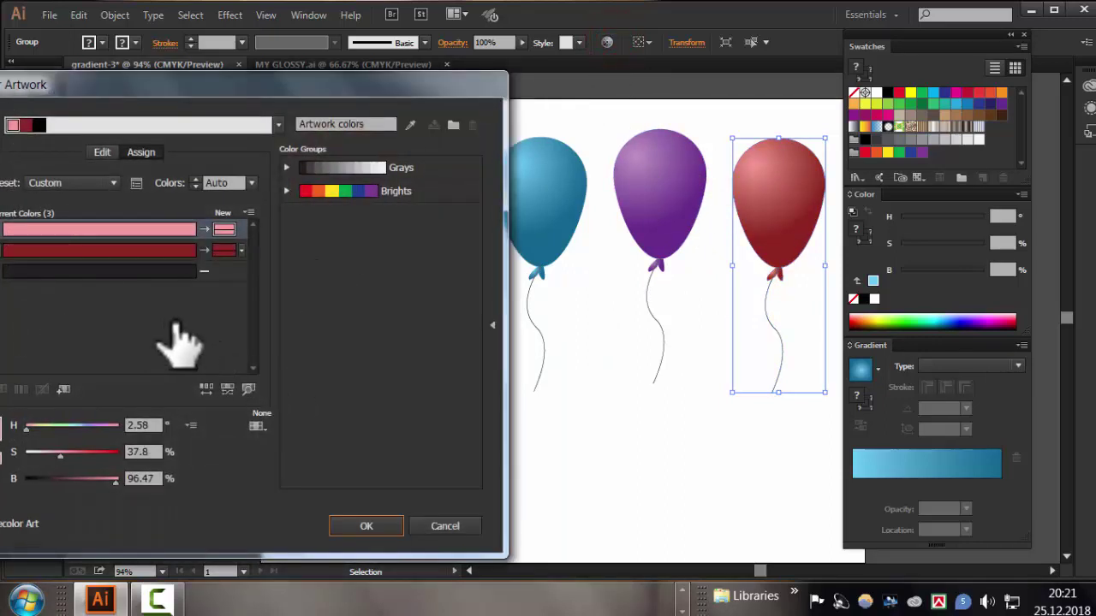
{"action": "key", "text": "Escape"}
{"action": "left_click", "coordinate": [480, 248]}
Drag the blue and purple balloons under the red ball into an overlapping bunch
{"action": "left_click", "coordinate": [479, 135]}
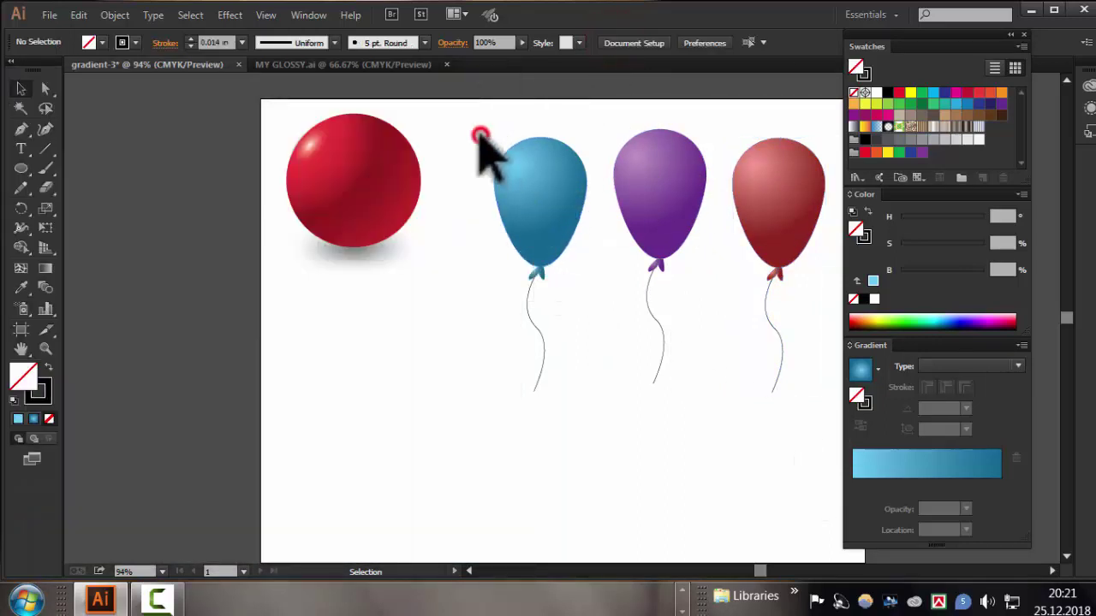
{"action": "left_click_drag", "start_coordinate": [518, 157], "coordinate": [314, 289]}
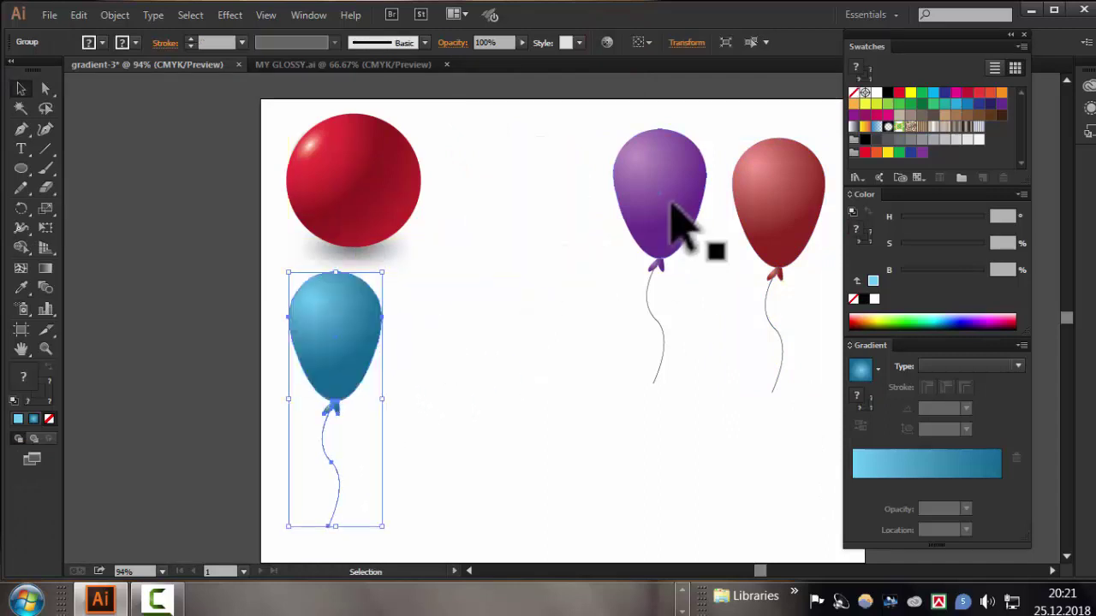
{"action": "mouse_move", "coordinate": [672, 203]}
{"action": "left_mouse_down"}
{"action": "mouse_move", "coordinate": [377, 366]}
{"action": "mouse_move", "coordinate": [391, 366]}
{"action": "left_mouse_up"}
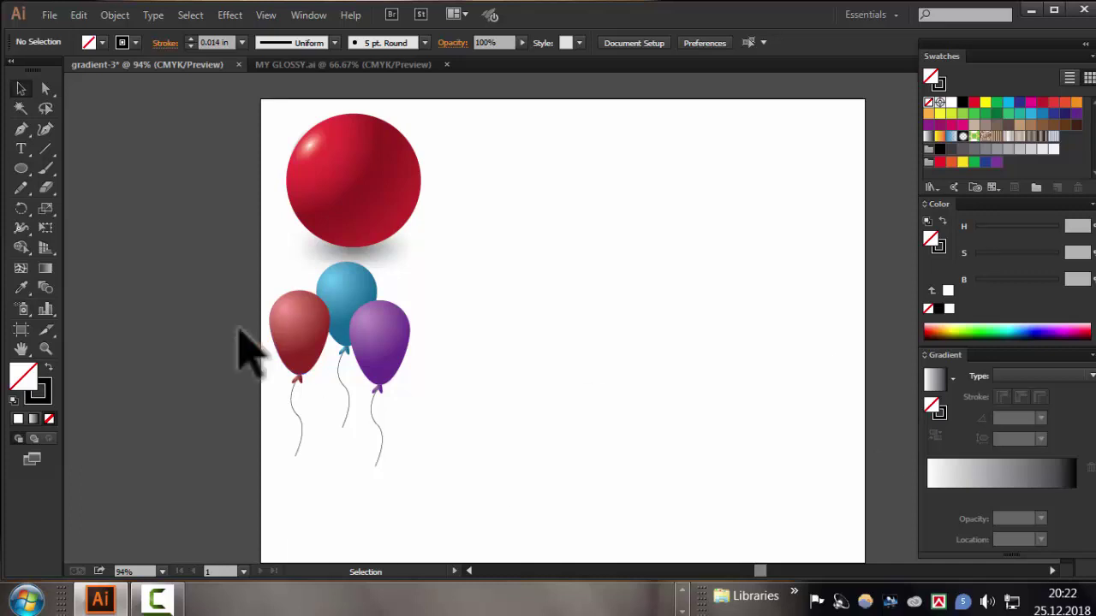
Choose the Rounded Rectangle tool with stroke None and a cyan fill
{"action": "left_click", "coordinate": [28, 166]}
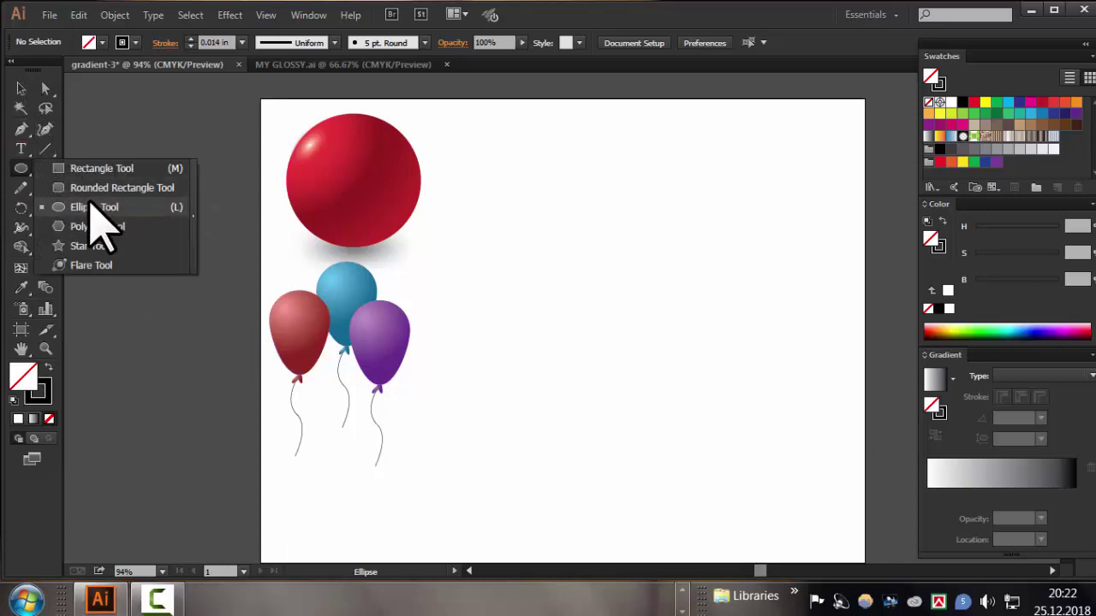
{"action": "left_click", "coordinate": [129, 188]}
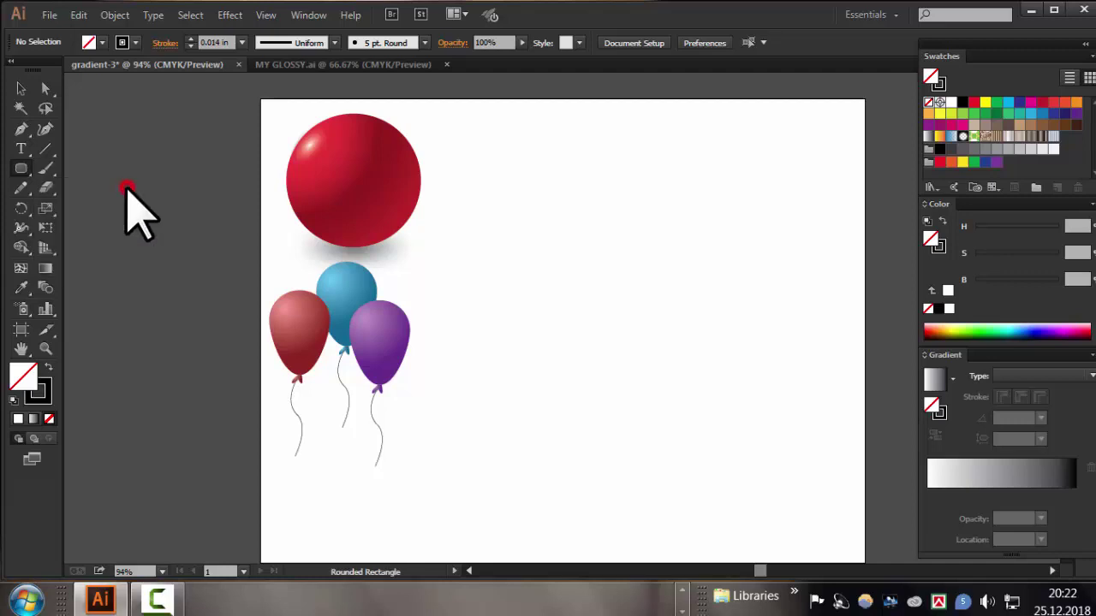
{"action": "left_click", "coordinate": [136, 42]}
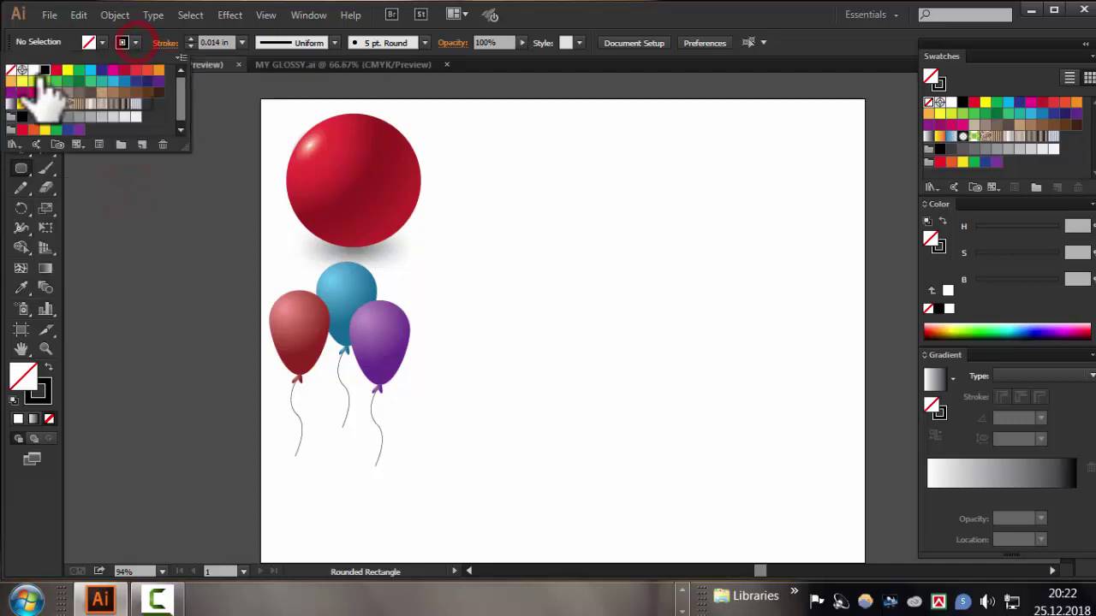
{"action": "left_click", "coordinate": [10, 69]}
{"action": "left_click", "coordinate": [96, 42]}
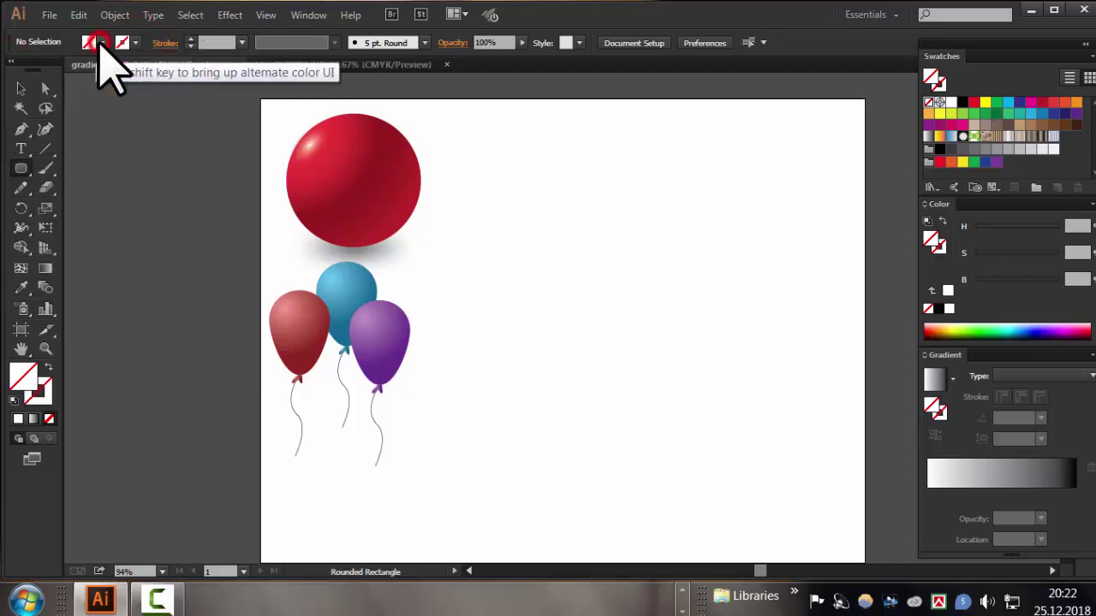
{"action": "left_click", "coordinate": [90, 69]}
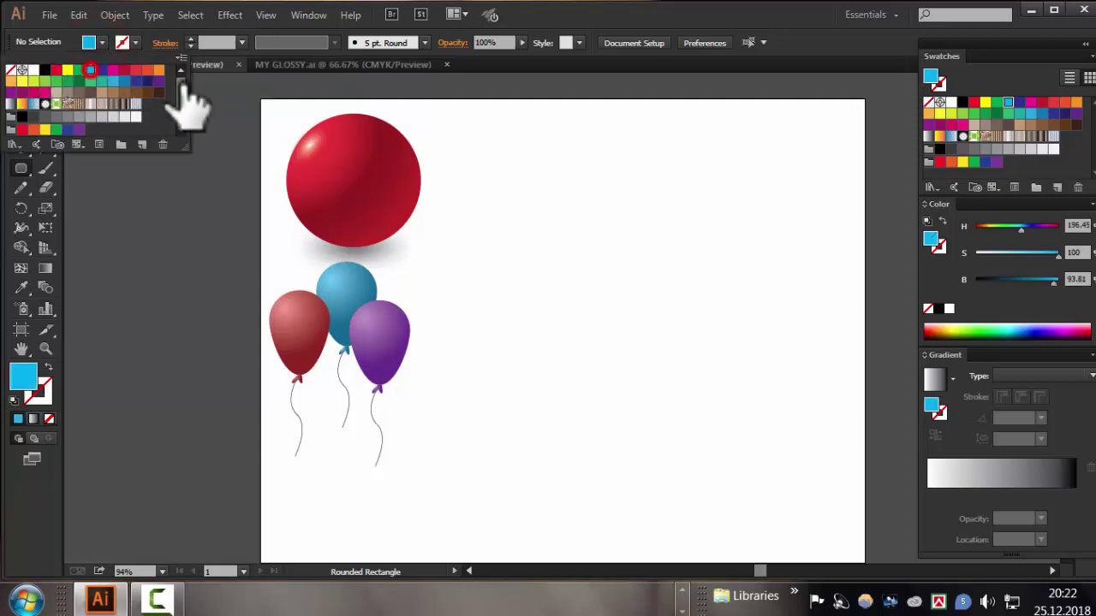
{"action": "left_click", "coordinate": [689, 4]}
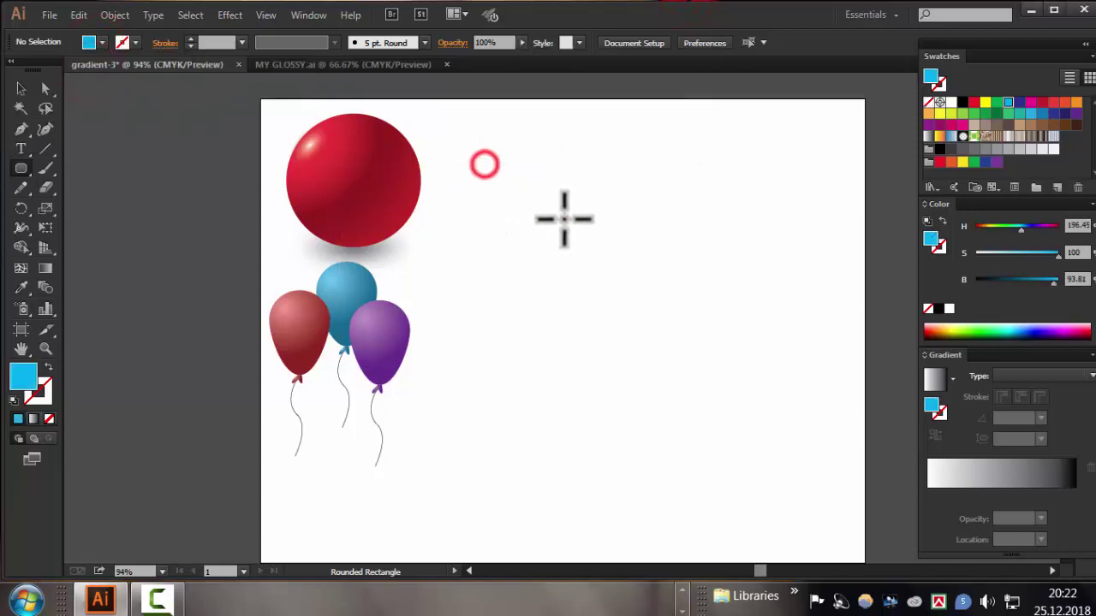
Draw a cyan pill shape and move it up beside the red ball
{"action": "left_click_drag", "start_coordinate": [488, 171], "coordinate": [741, 221]}
{"action": "left_click", "coordinate": [19, 87]}
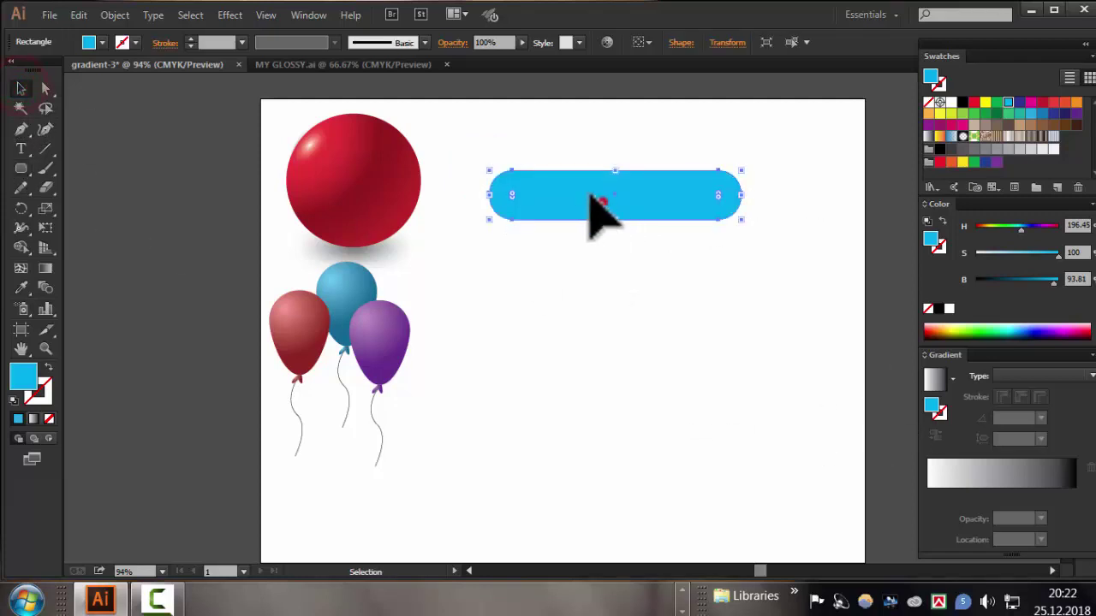
{"action": "left_click_drag", "start_coordinate": [595, 205], "coordinate": [570, 166]}
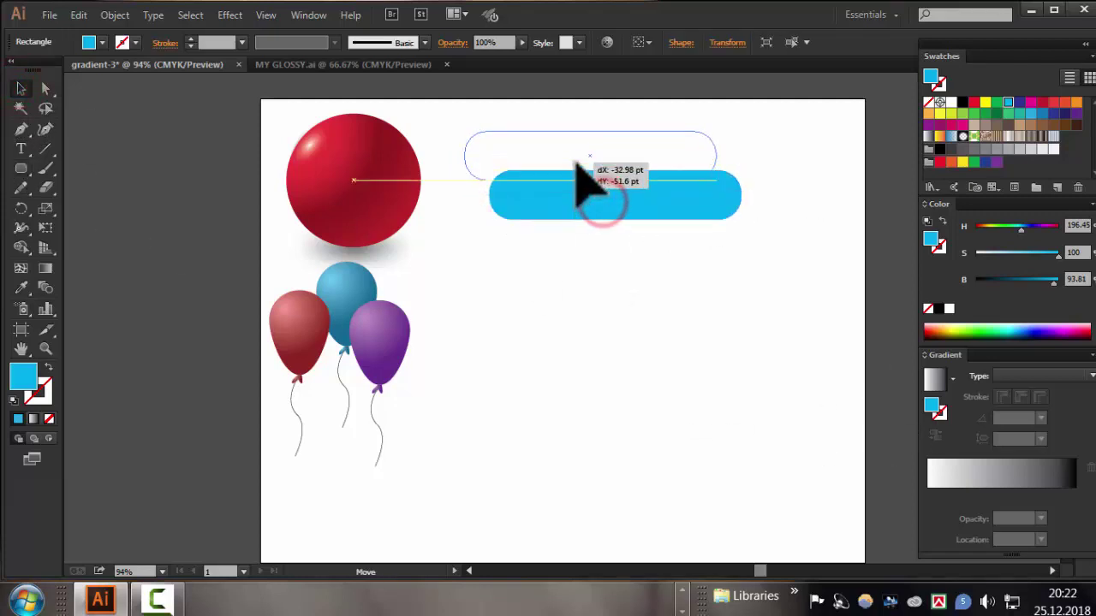
{"action": "left_click", "coordinate": [636, 276]}
Give the pill a linear gradient fill and set its right stop to cyan
{"action": "left_click_drag", "start_coordinate": [463, 126], "coordinate": [774, 238]}
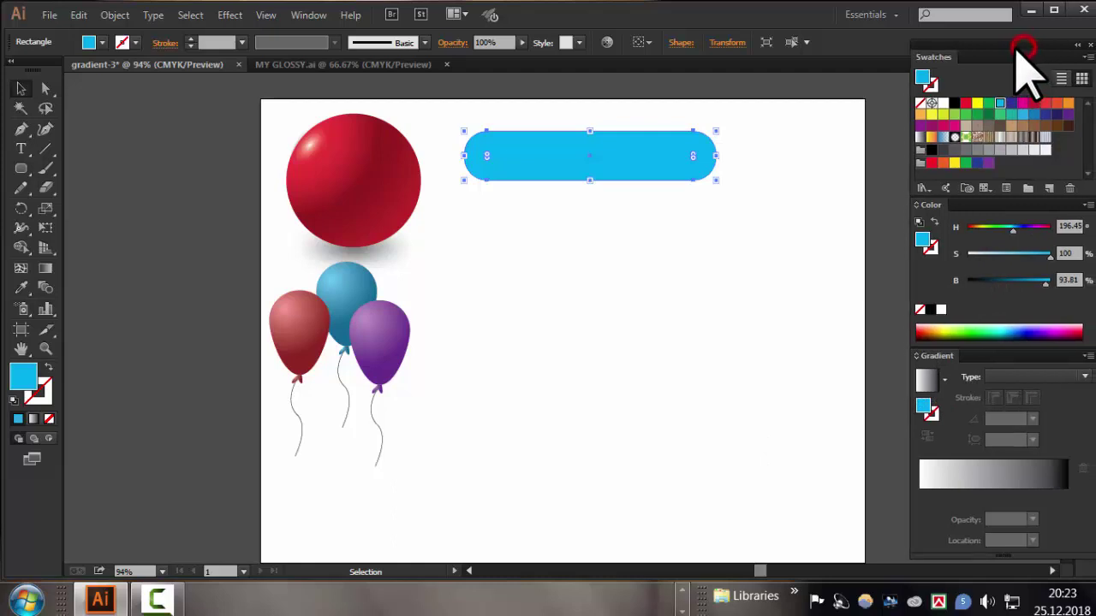
{"action": "left_click_drag", "start_coordinate": [1019, 52], "coordinate": [1000, 43]}
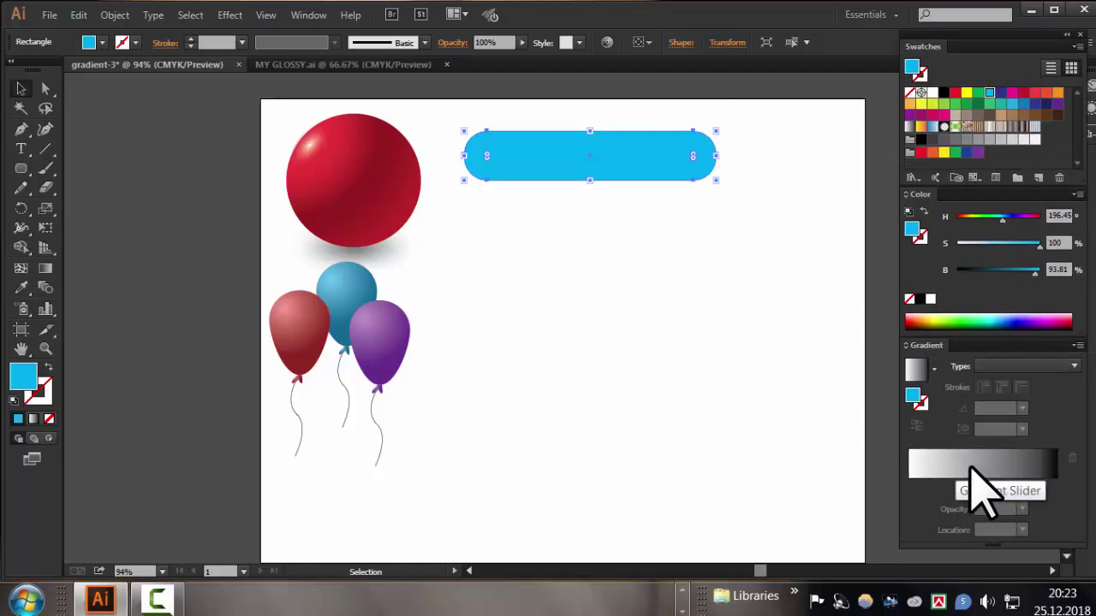
{"action": "left_click", "coordinate": [979, 470]}
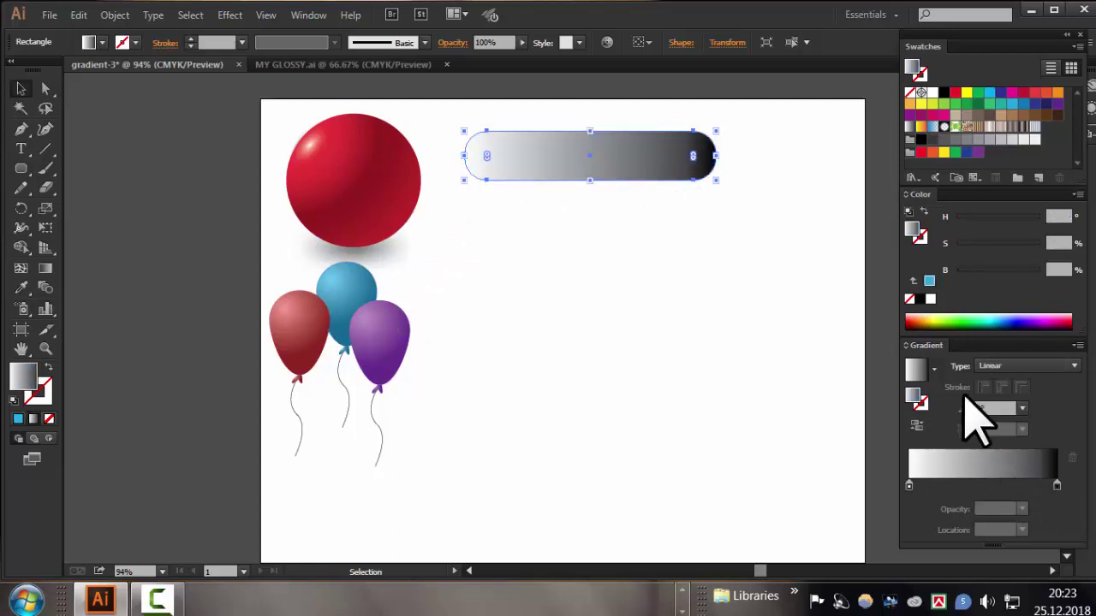
{"action": "double_click", "coordinate": [1056, 485]}
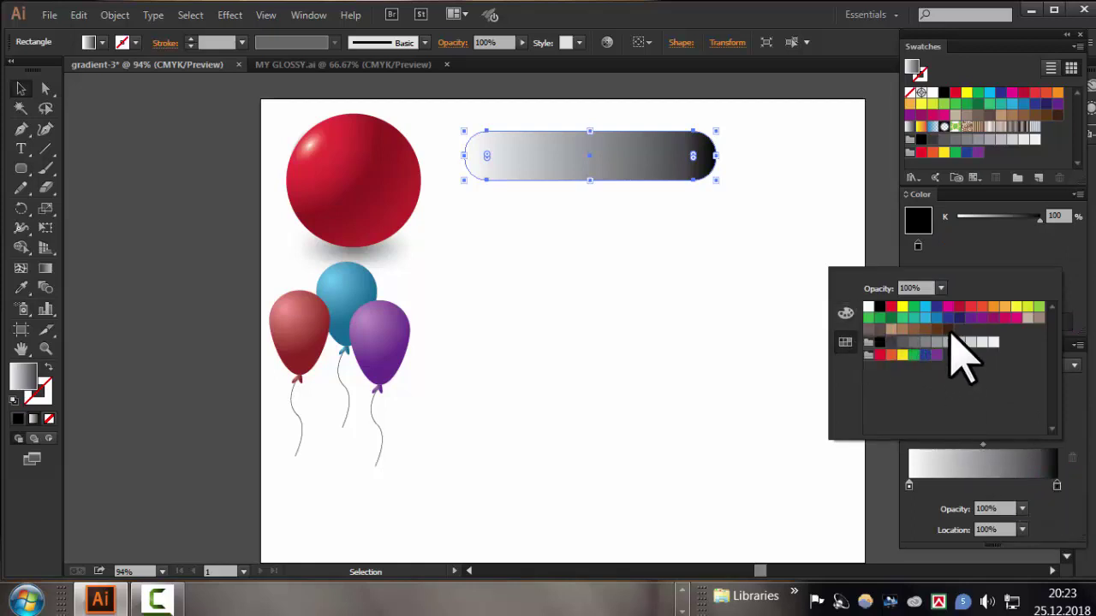
{"action": "left_click", "coordinate": [846, 313]}
{"action": "left_click", "coordinate": [845, 341]}
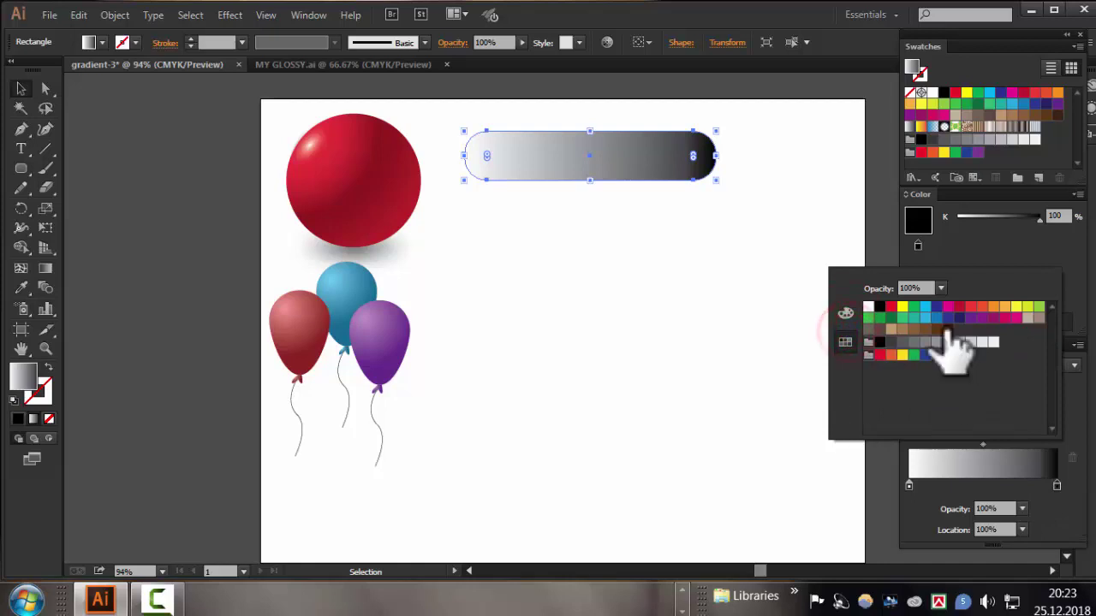
{"action": "left_click", "coordinate": [924, 306]}
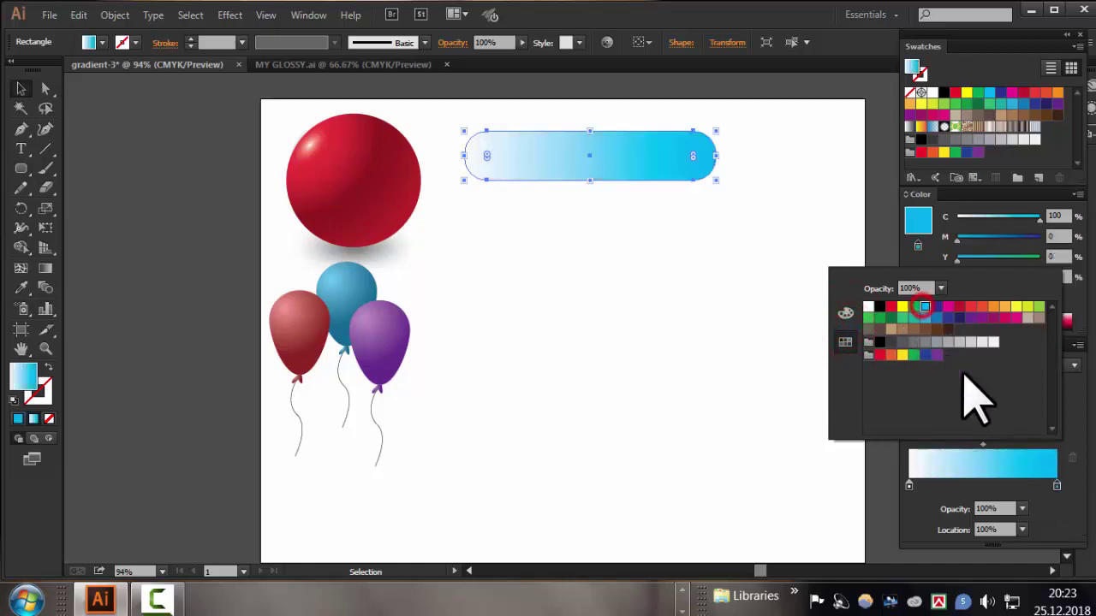
{"action": "left_click", "coordinate": [909, 485]}
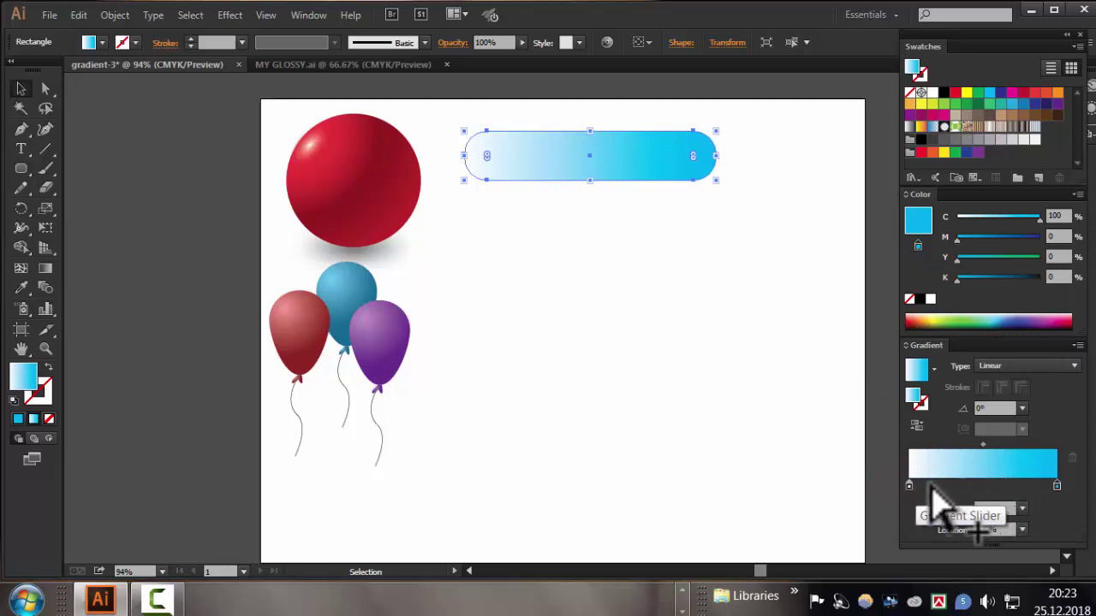
Set the gradient's left stop to cyan as well
{"action": "left_click", "coordinate": [909, 486]}
{"action": "double_click", "coordinate": [909, 486]}
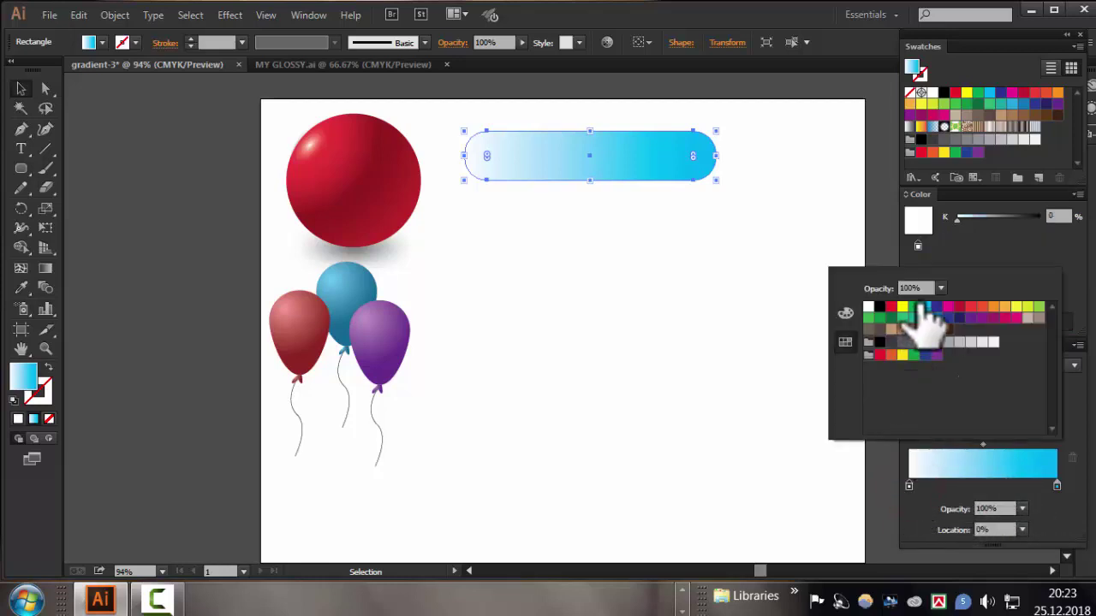
{"action": "left_click", "coordinate": [926, 305]}
{"action": "left_click", "coordinate": [885, 501]}
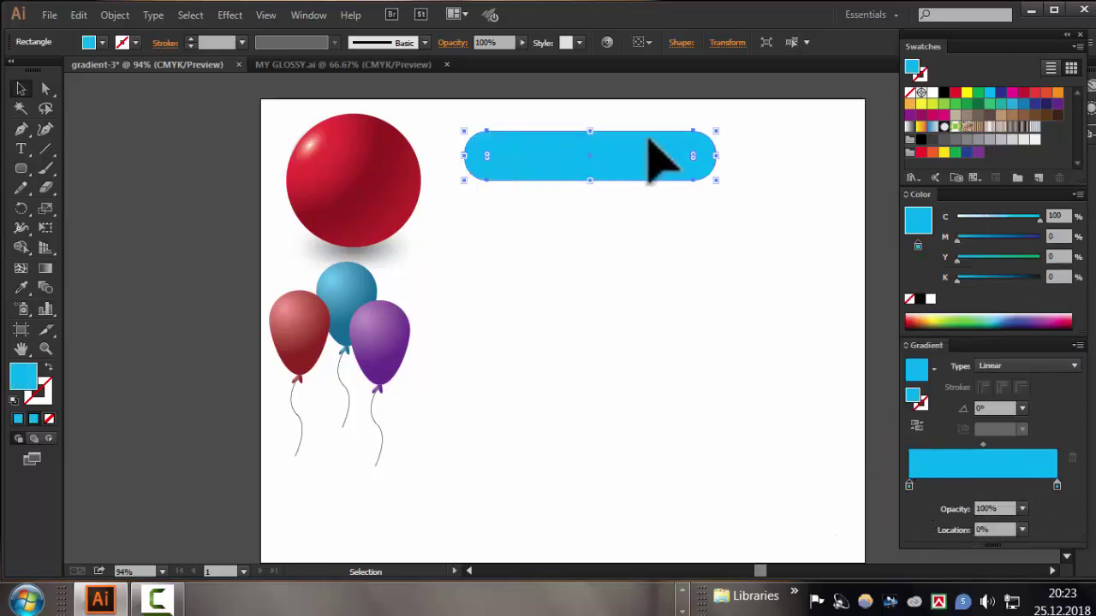
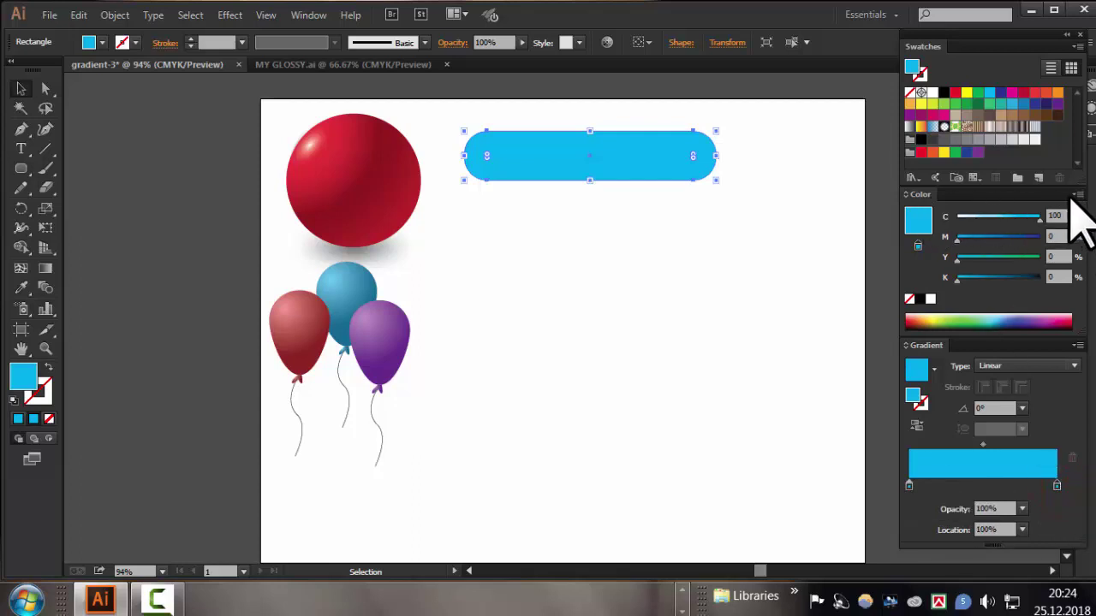
In HSB mode, darken the bar's right gradient stop and brighten the left stop fully. Shift the midpoint to 55.38%
{"action": "left_click", "coordinate": [1076, 195]}
{"action": "left_click", "coordinate": [946, 267]}
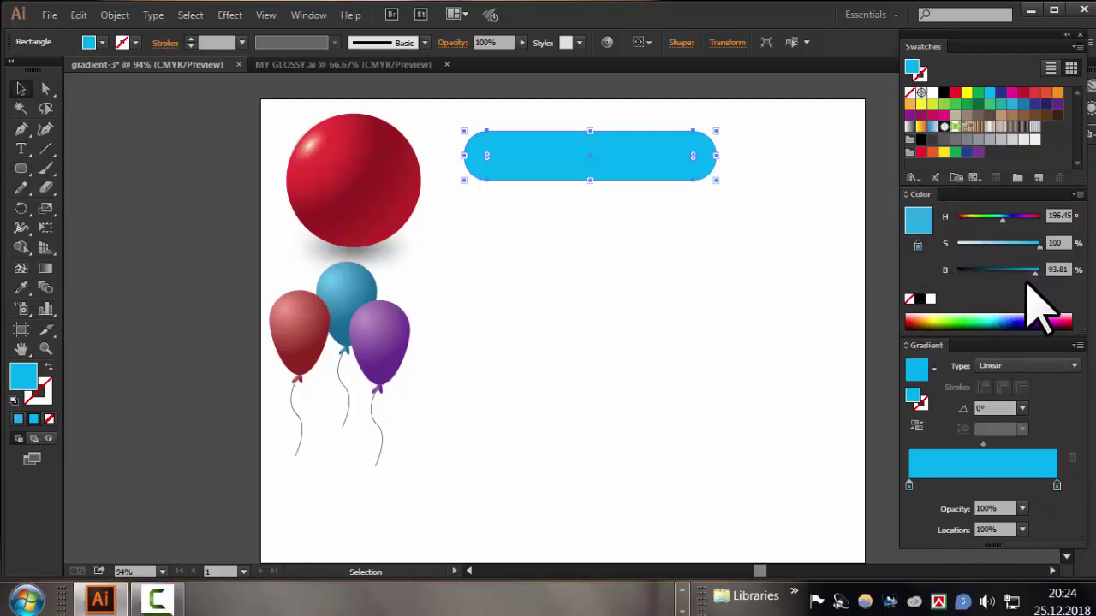
{"action": "left_click_drag", "start_coordinate": [1019, 274], "coordinate": [1008, 274]}
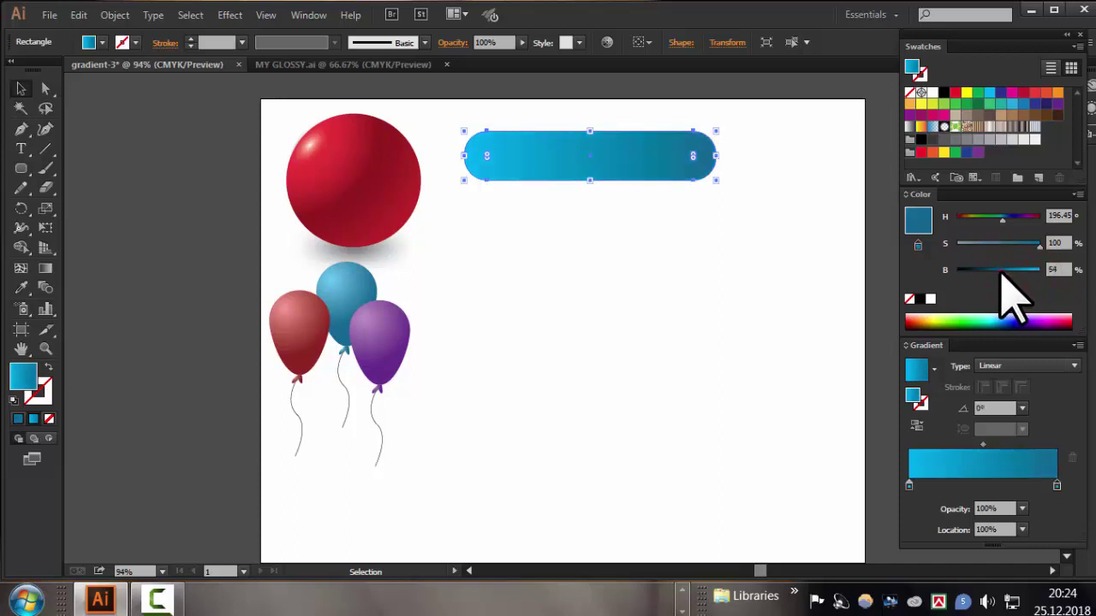
{"action": "left_click_drag", "start_coordinate": [999, 271], "coordinate": [1001, 274]}
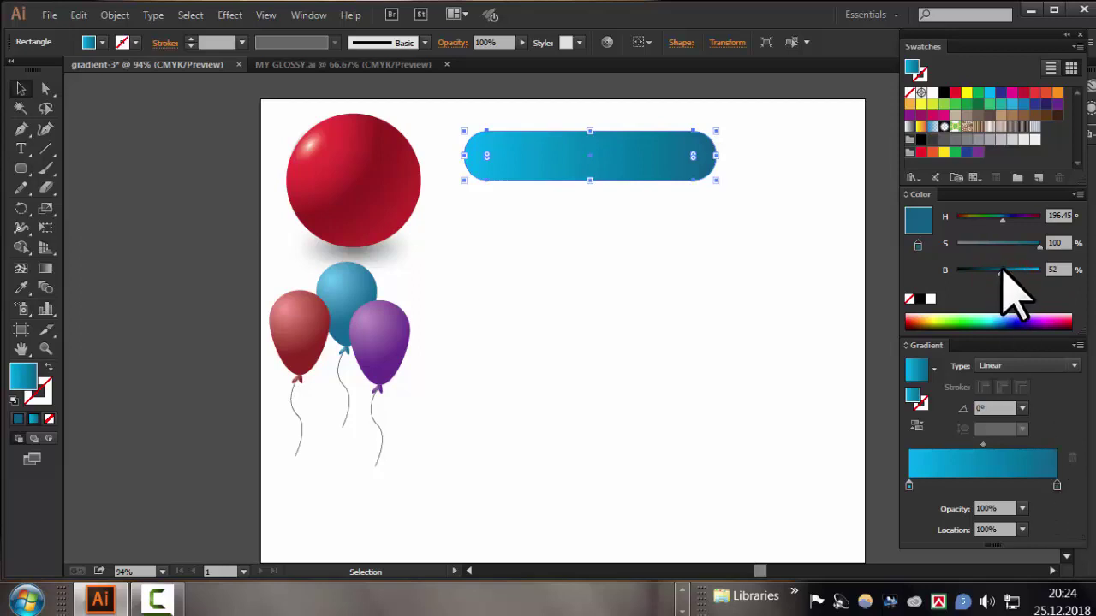
{"action": "left_click", "coordinate": [908, 485]}
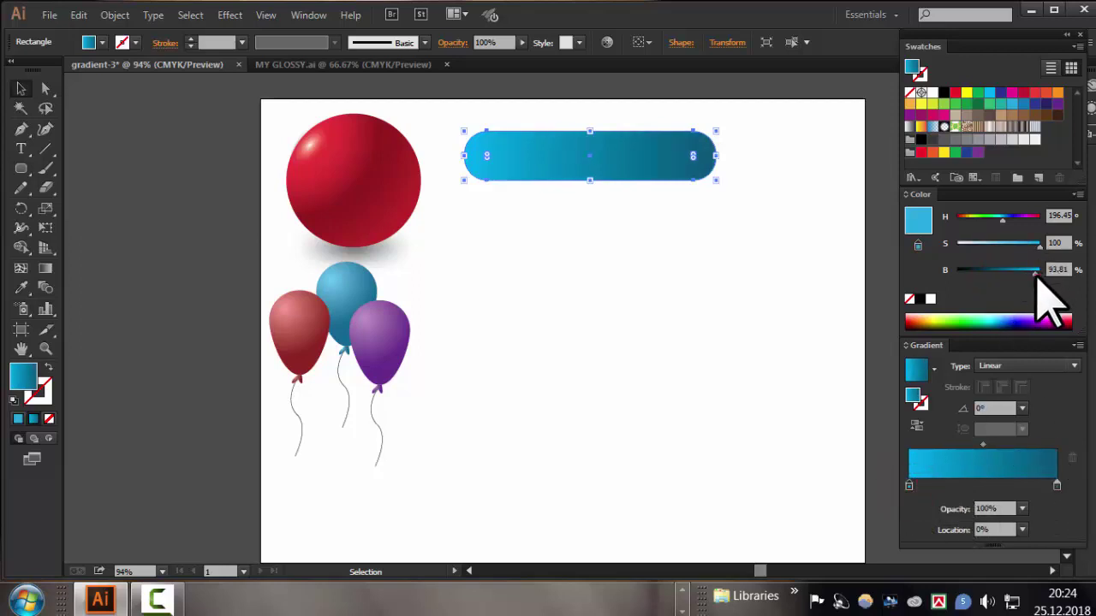
{"action": "left_click_drag", "start_coordinate": [1035, 272], "coordinate": [1046, 272]}
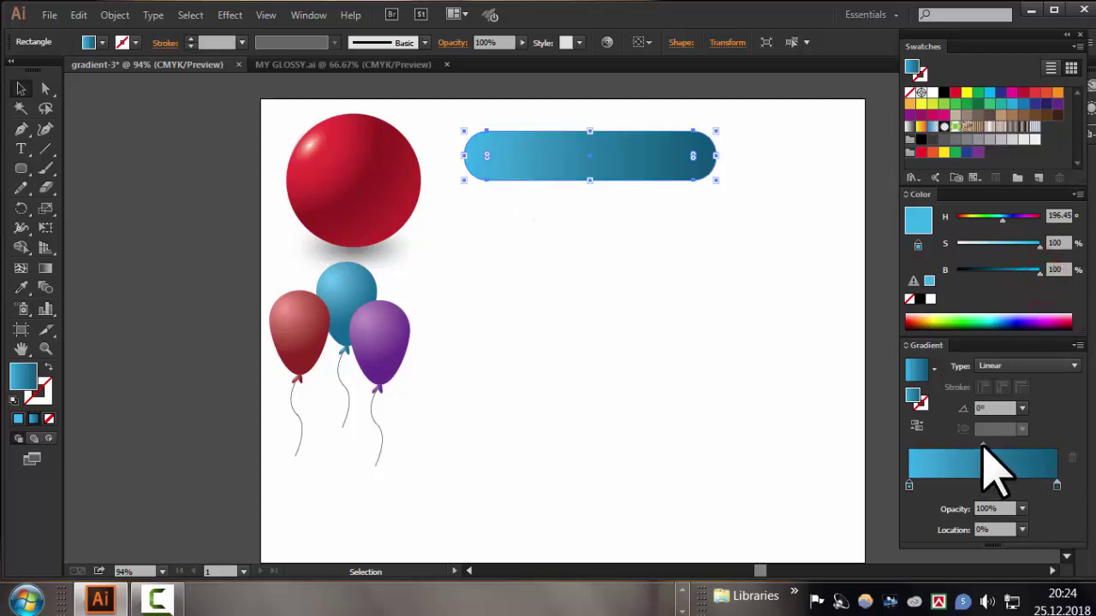
{"action": "left_click_drag", "start_coordinate": [983, 446], "coordinate": [991, 445]}
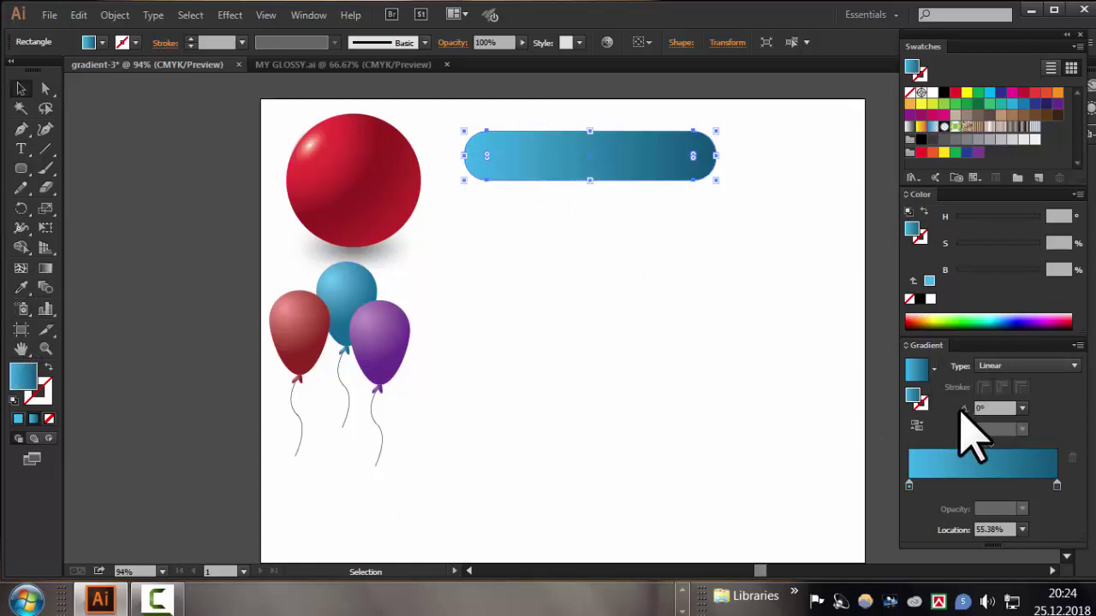
Set the bar gradient angle to 90° and move the dark teal stop inward to 82.26%
{"action": "left_click", "coordinate": [1021, 409]}
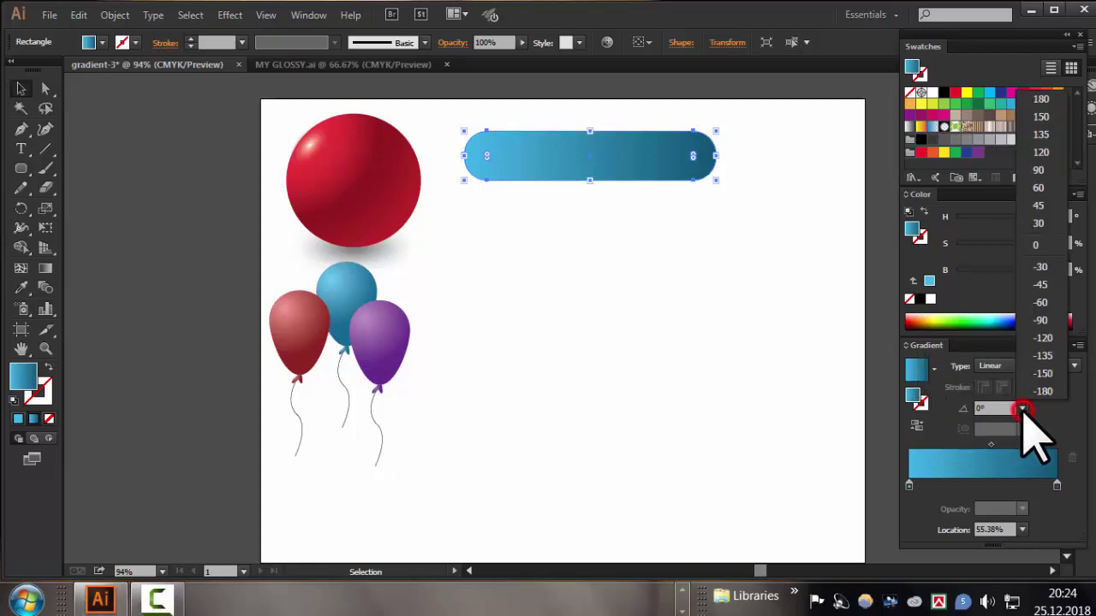
{"action": "left_click", "coordinate": [1039, 232]}
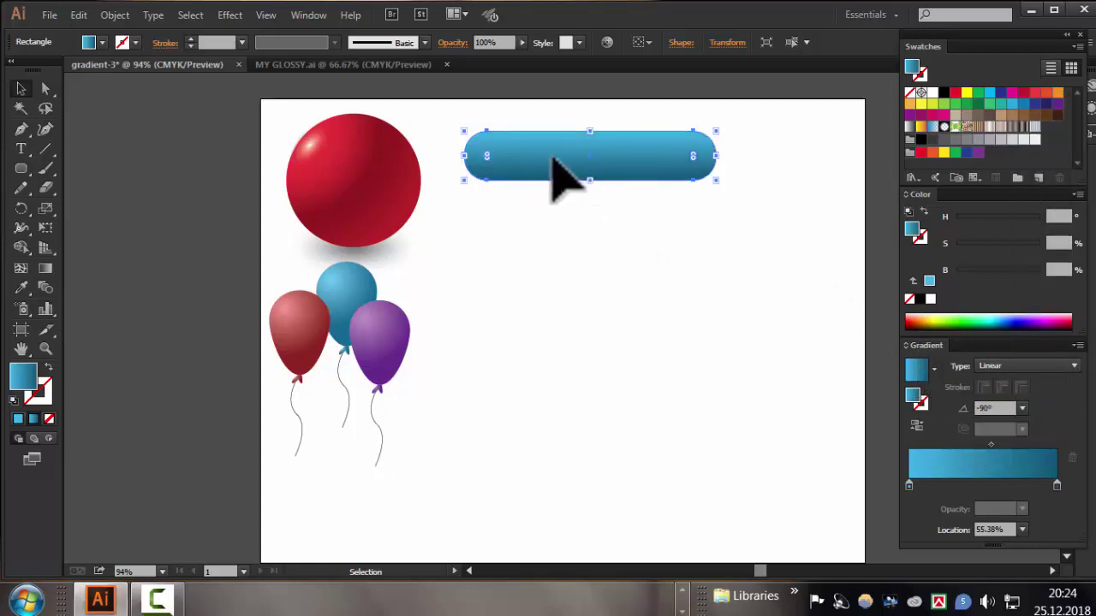
{"action": "left_click", "coordinate": [1021, 409]}
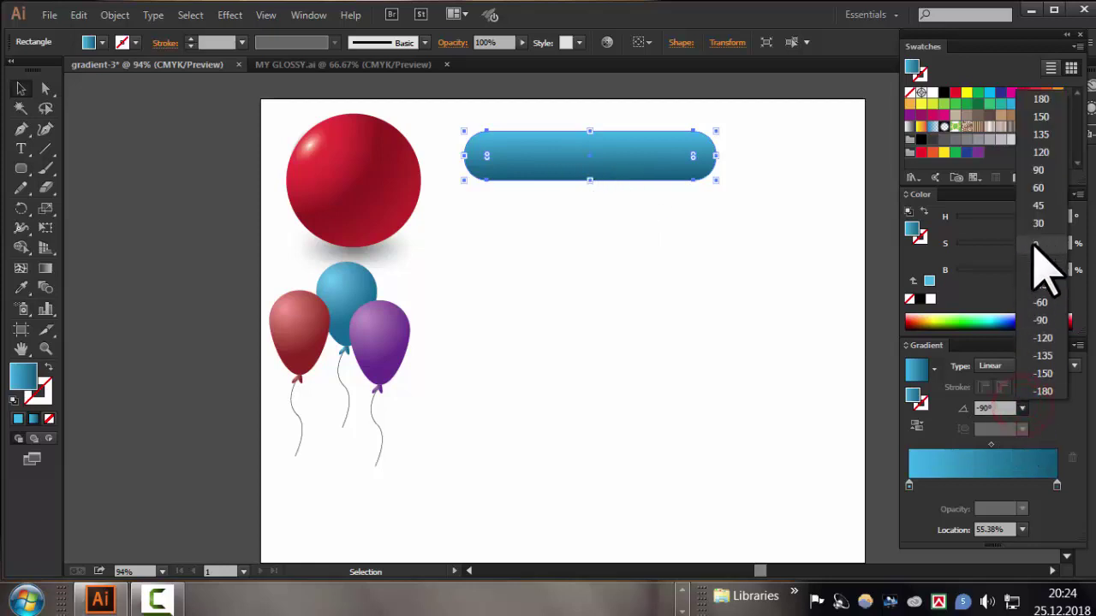
{"action": "left_click", "coordinate": [1040, 171]}
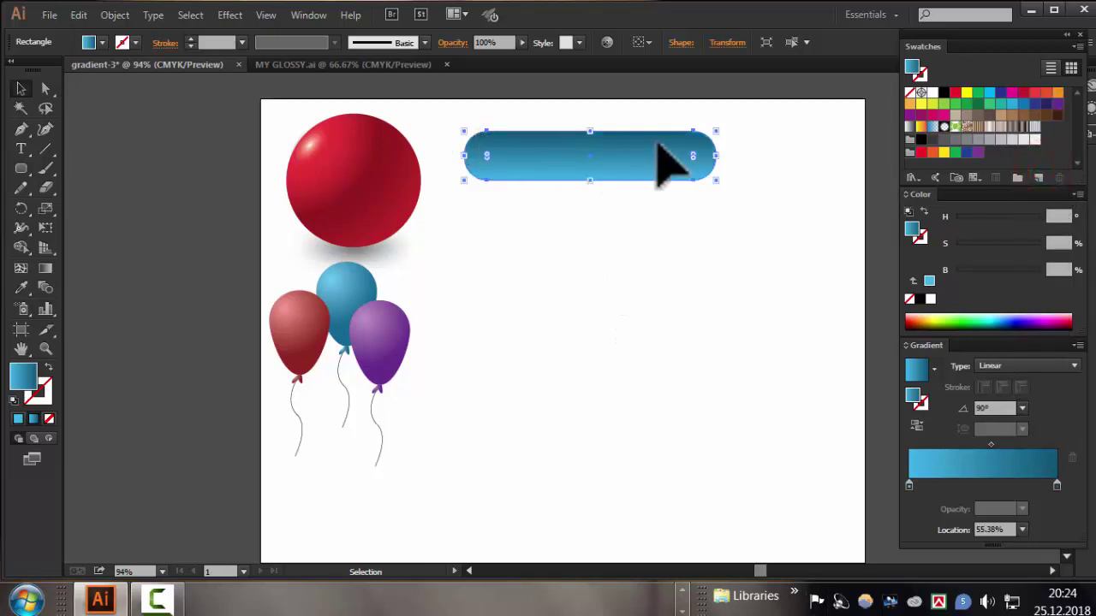
{"action": "left_click", "coordinate": [1054, 484]}
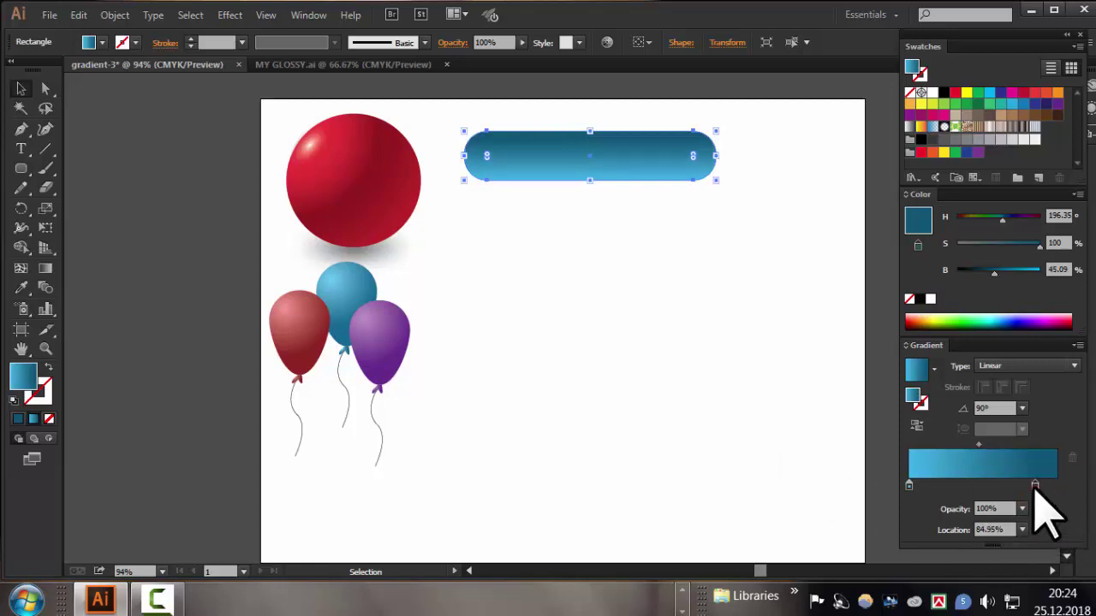
{"action": "left_click_drag", "start_coordinate": [1034, 483], "coordinate": [1031, 484]}
{"action": "left_click", "coordinate": [786, 481]}
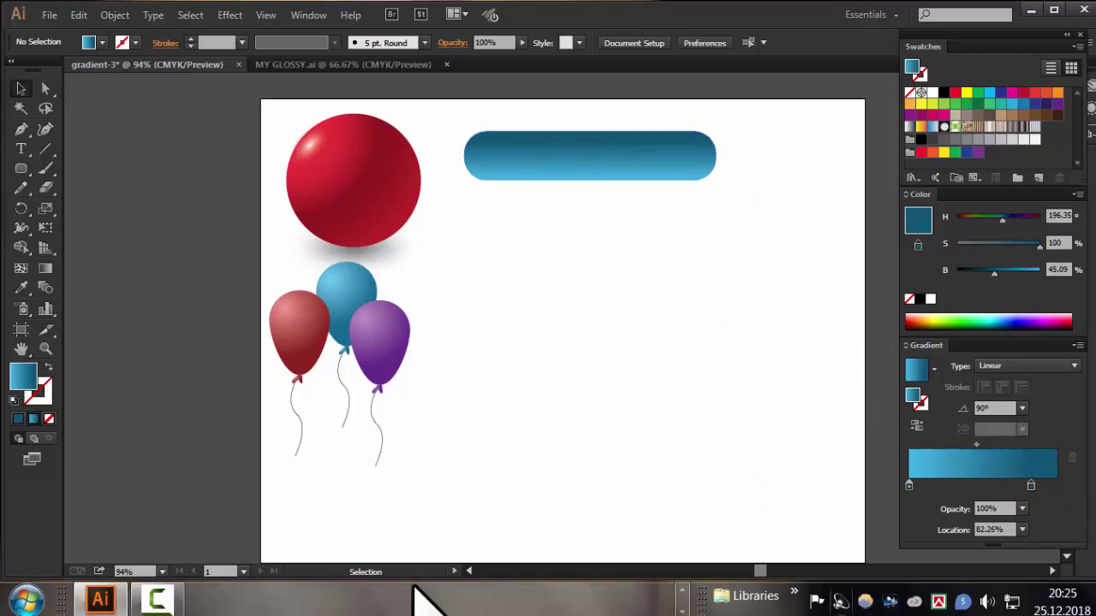
Check the MY GLOSSY.ai reference, float the colour panels on the right, and return to gradient-3
{"action": "left_click", "coordinate": [326, 65]}
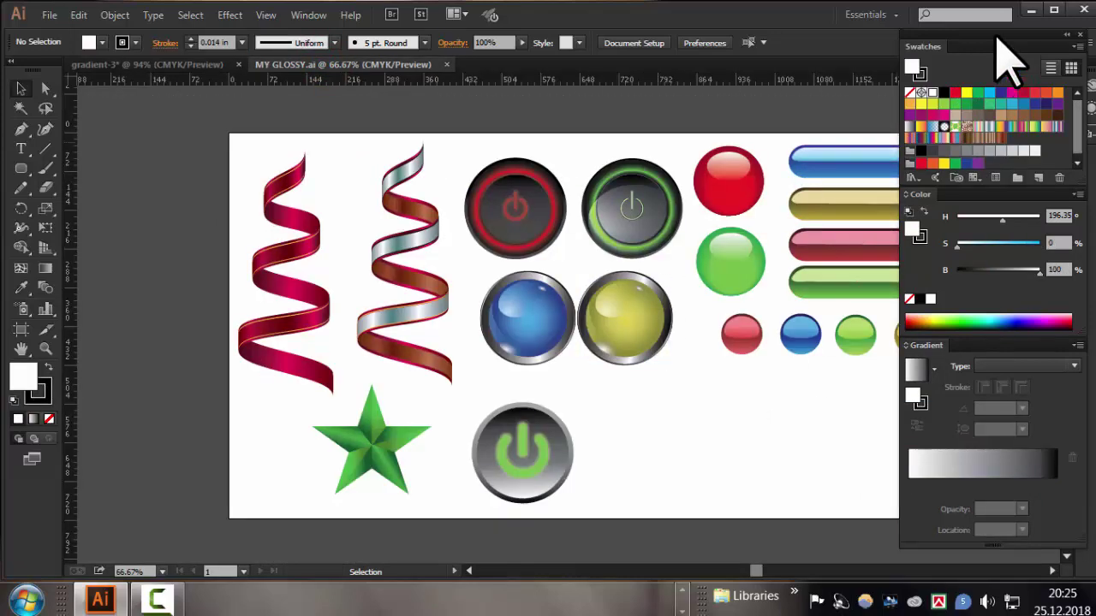
{"action": "mouse_move", "coordinate": [996, 37]}
{"action": "left_mouse_down"}
{"action": "mouse_move", "coordinate": [428, 110]}
{"action": "mouse_move", "coordinate": [398, 78]}
{"action": "left_mouse_up"}
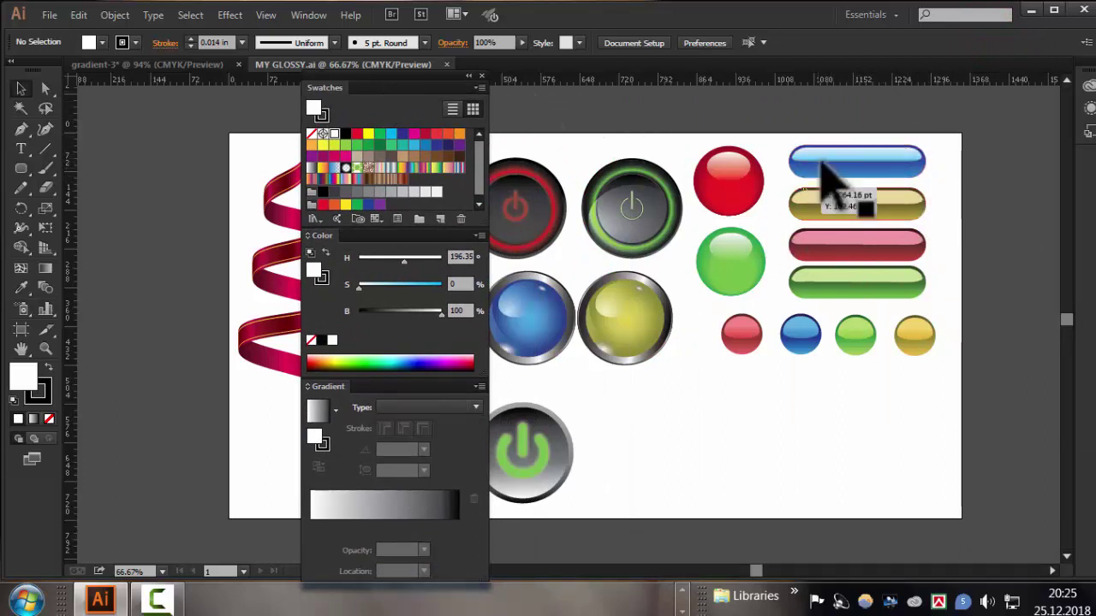
{"action": "left_click_drag", "start_coordinate": [419, 76], "coordinate": [955, 102]}
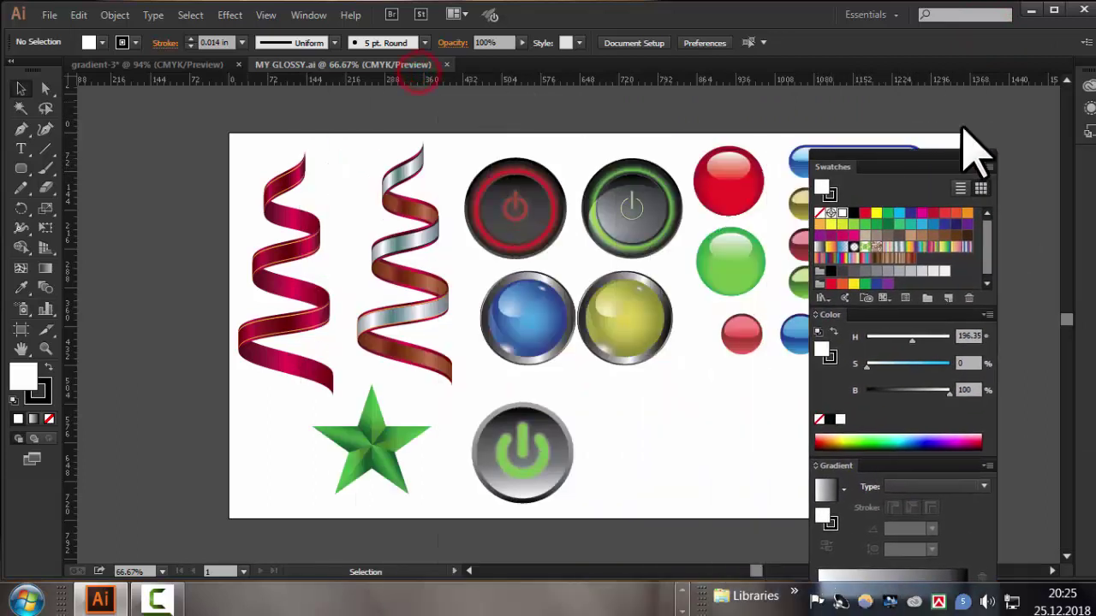
{"action": "key", "text": "ctrl+Tab"}
{"action": "left_click", "coordinate": [717, 173]}
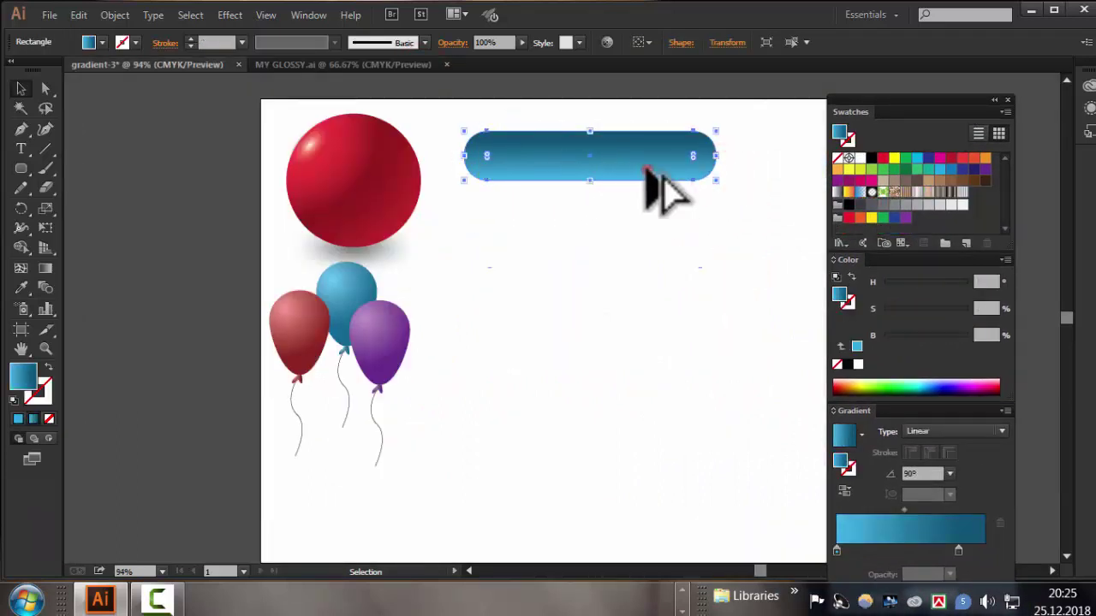
Duplicate the bar below the original and fill the copy with solid light blue
{"action": "left_click_drag", "start_coordinate": [647, 168], "coordinate": [651, 251]}
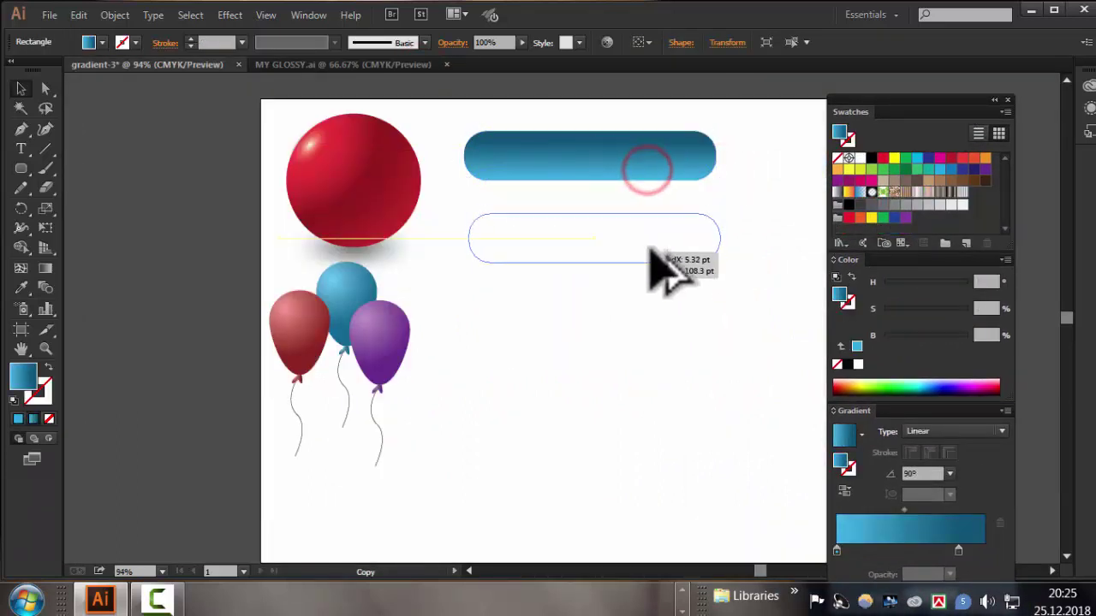
{"action": "left_click", "coordinate": [103, 42]}
{"action": "left_click", "coordinate": [114, 83]}
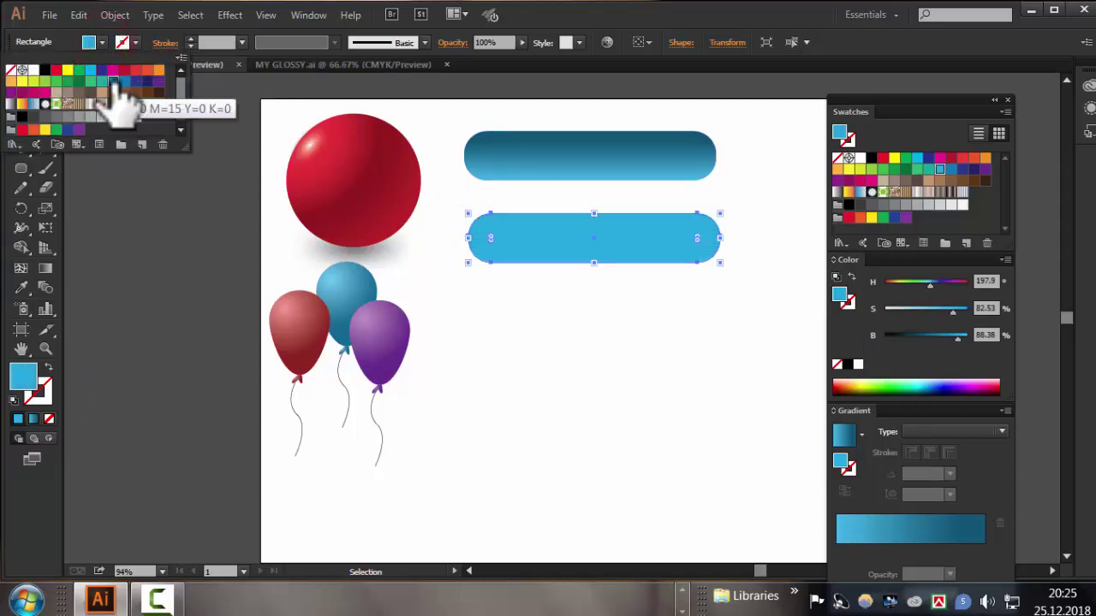
{"action": "left_click", "coordinate": [43, 95]}
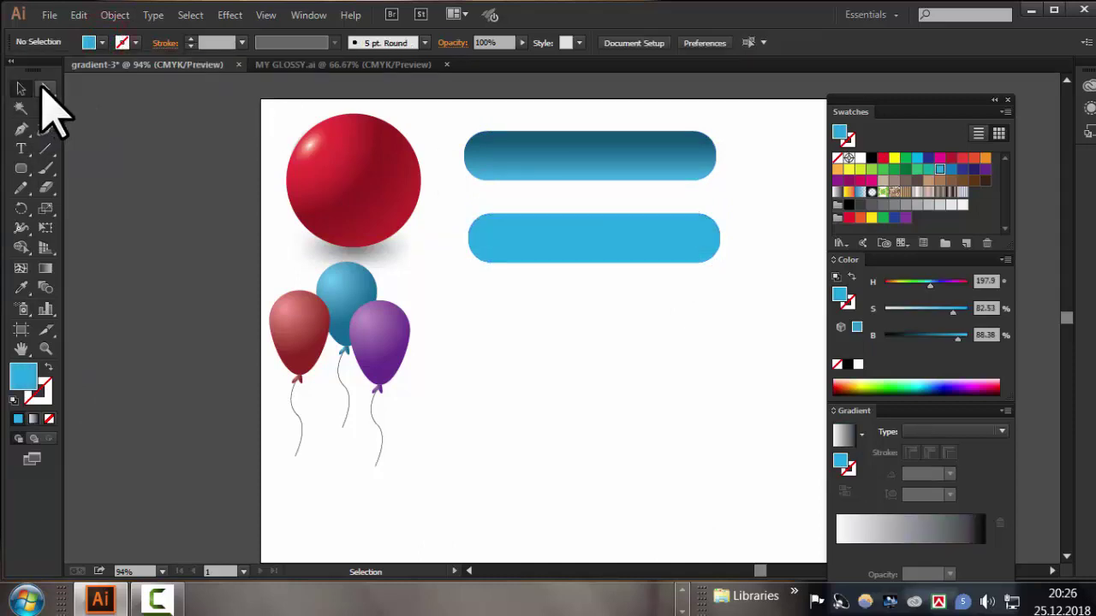
Nudge the copy's bottom anchor points up twice to make it slimmer
{"action": "left_click", "coordinate": [45, 88]}
{"action": "left_click", "coordinate": [487, 255]}
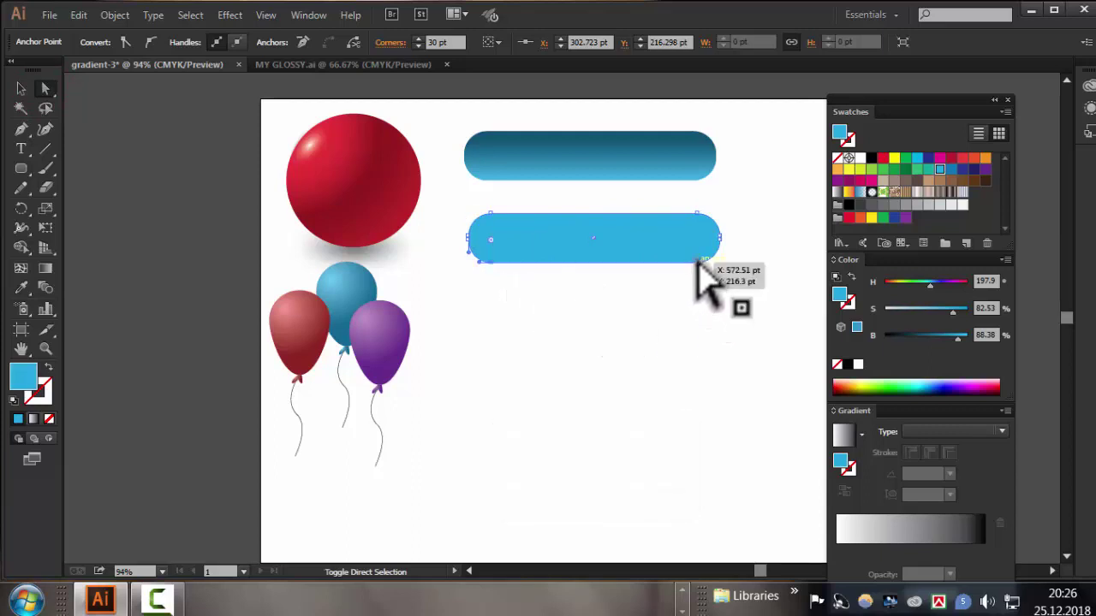
{"action": "left_click", "coordinate": [698, 261]}
{"action": "key", "text": "Up"}
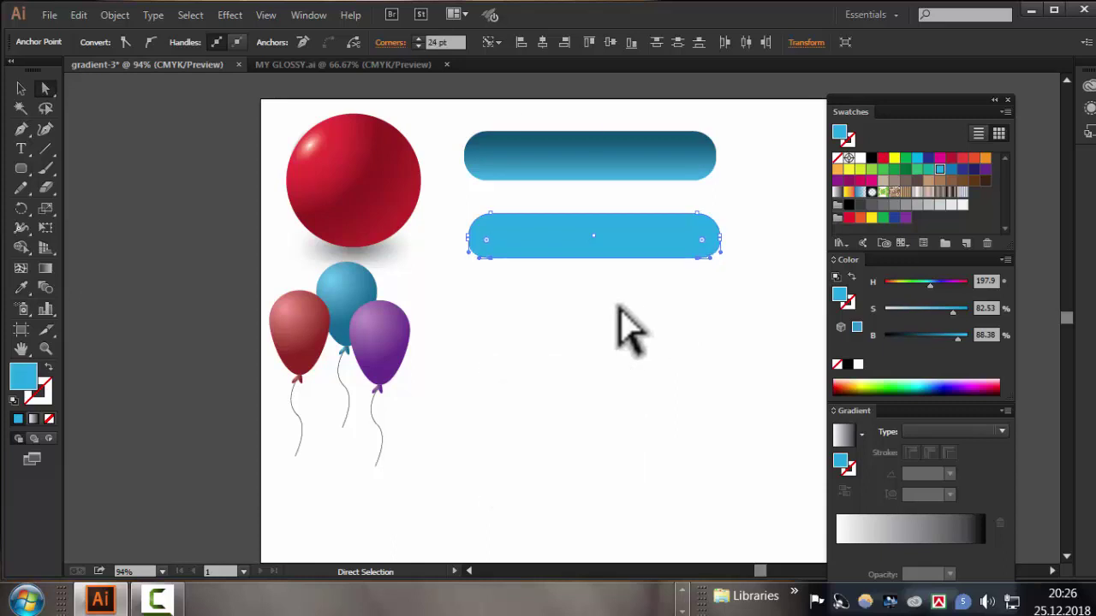
{"action": "key", "text": "Up"}
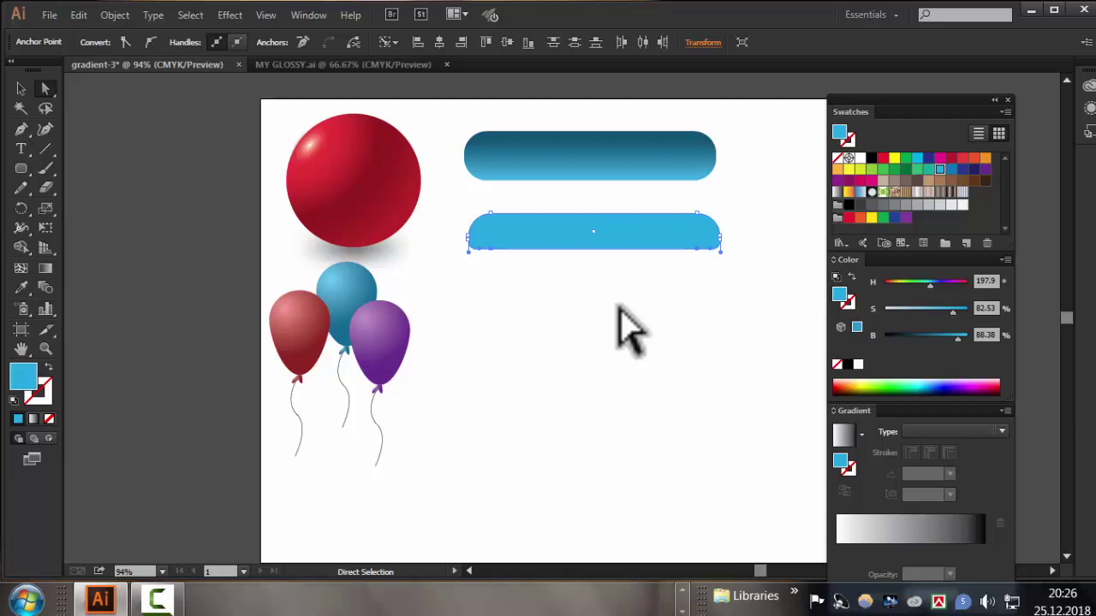
{"action": "left_click", "coordinate": [618, 308]}
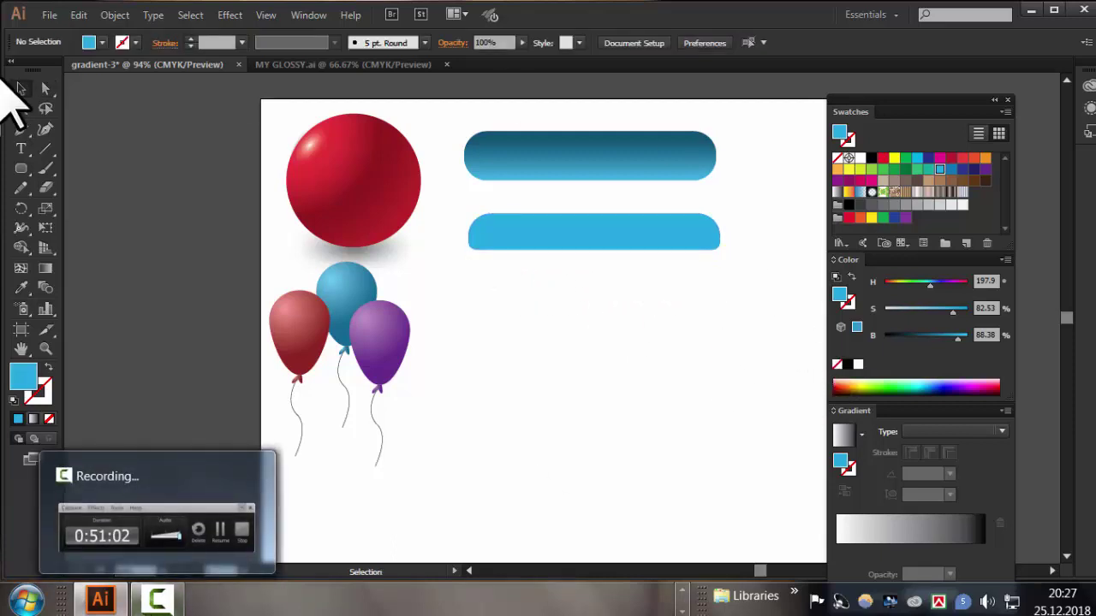
Shorten the light-blue bar and move it onto the top of the gradient bar
{"action": "left_click", "coordinate": [20, 88]}
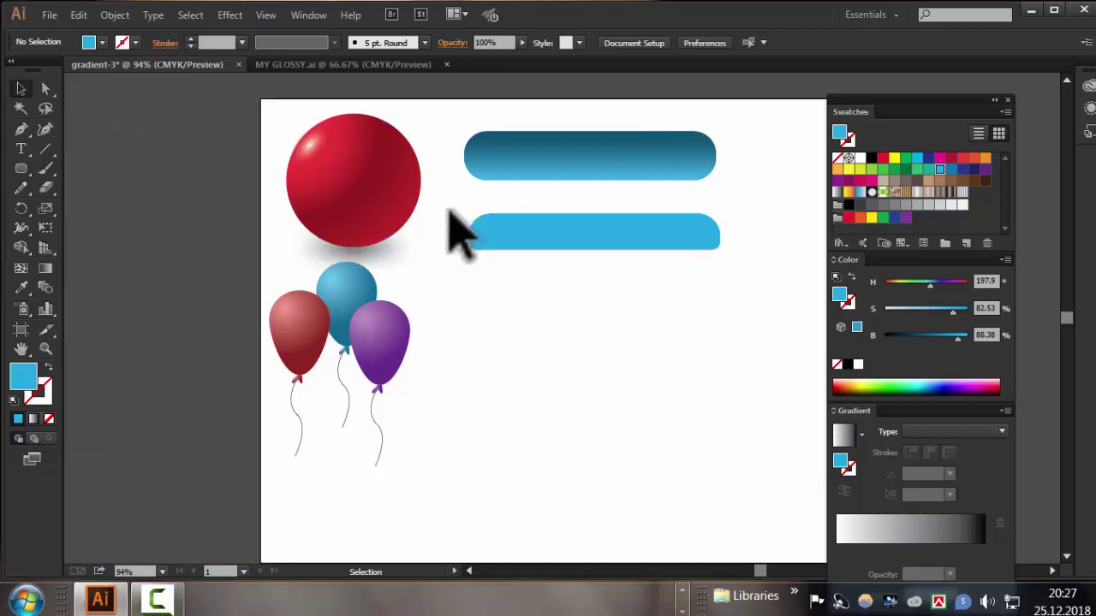
{"action": "left_click_drag", "start_coordinate": [454, 213], "coordinate": [689, 267]}
{"action": "mouse_move", "coordinate": [599, 250]}
{"action": "left_mouse_down"}
{"action": "mouse_move", "coordinate": [642, 193]}
{"action": "mouse_move", "coordinate": [637, 153]}
{"action": "left_mouse_up"}
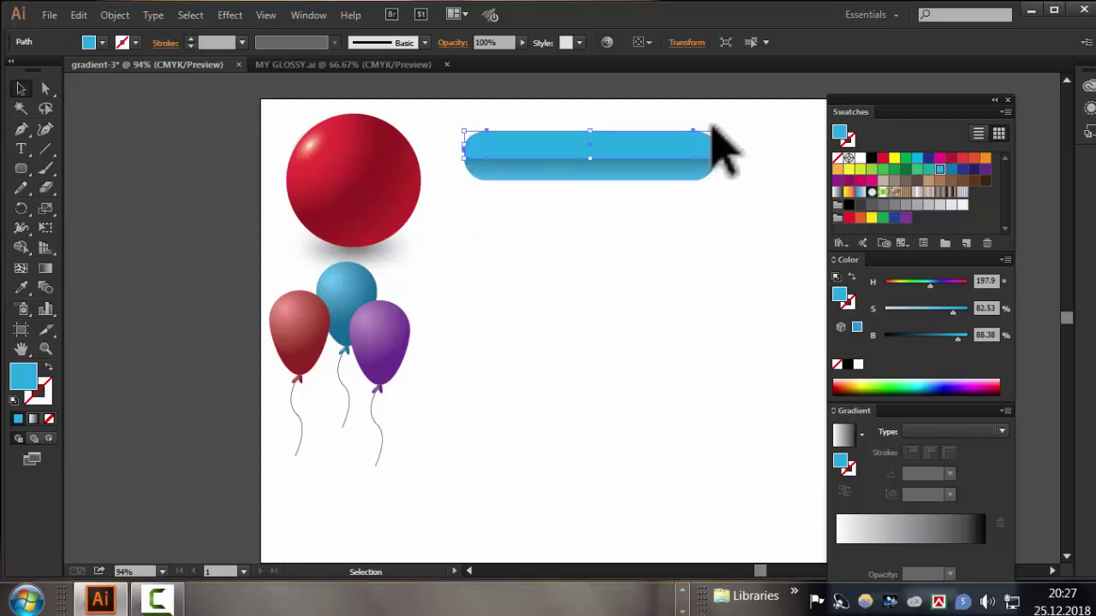
{"action": "key", "text": "shift"}
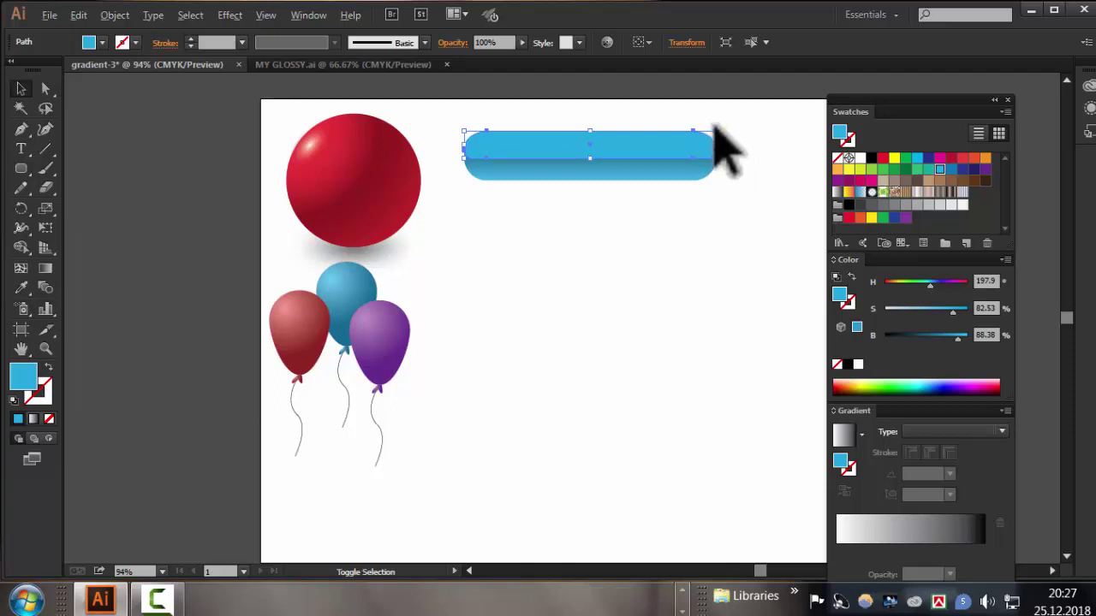
Narrow the highlight shape and reduce its height to about 22 pt
{"action": "left_click_drag", "start_coordinate": [719, 133], "coordinate": [714, 130]}
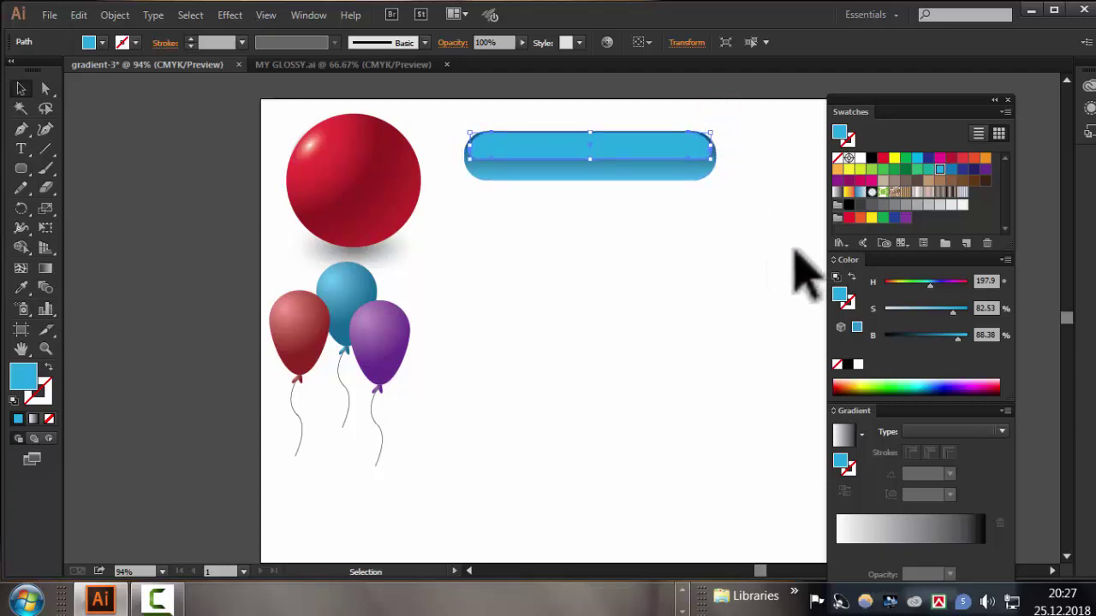
{"action": "left_click_drag", "start_coordinate": [595, 159], "coordinate": [596, 157]}
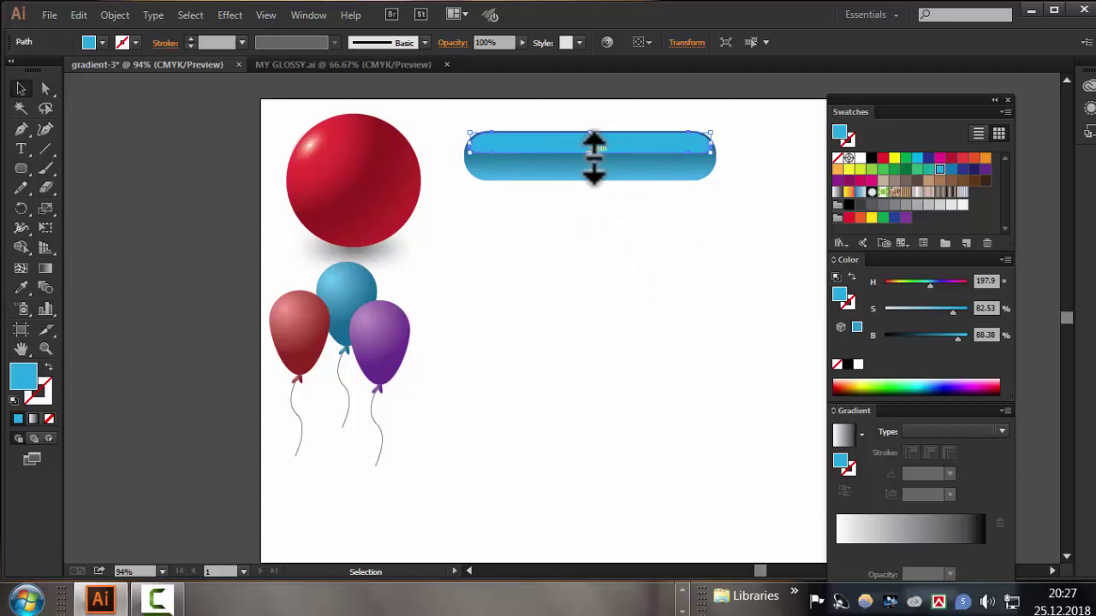
{"action": "left_click_drag", "start_coordinate": [594, 156], "coordinate": [595, 154]}
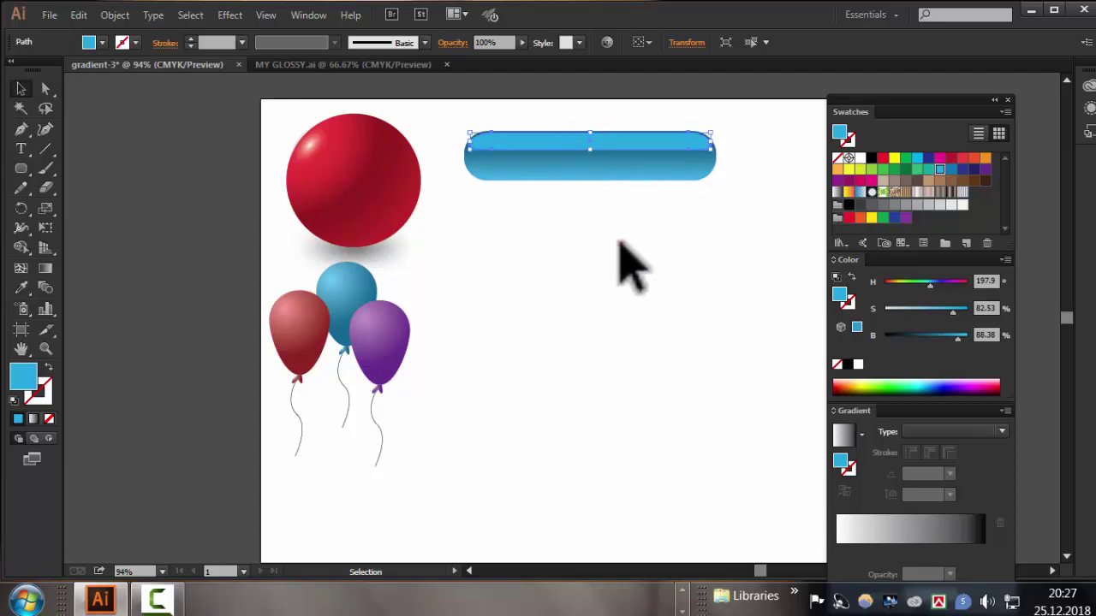
{"action": "left_click", "coordinate": [619, 245]}
{"action": "left_click", "coordinate": [641, 147]}
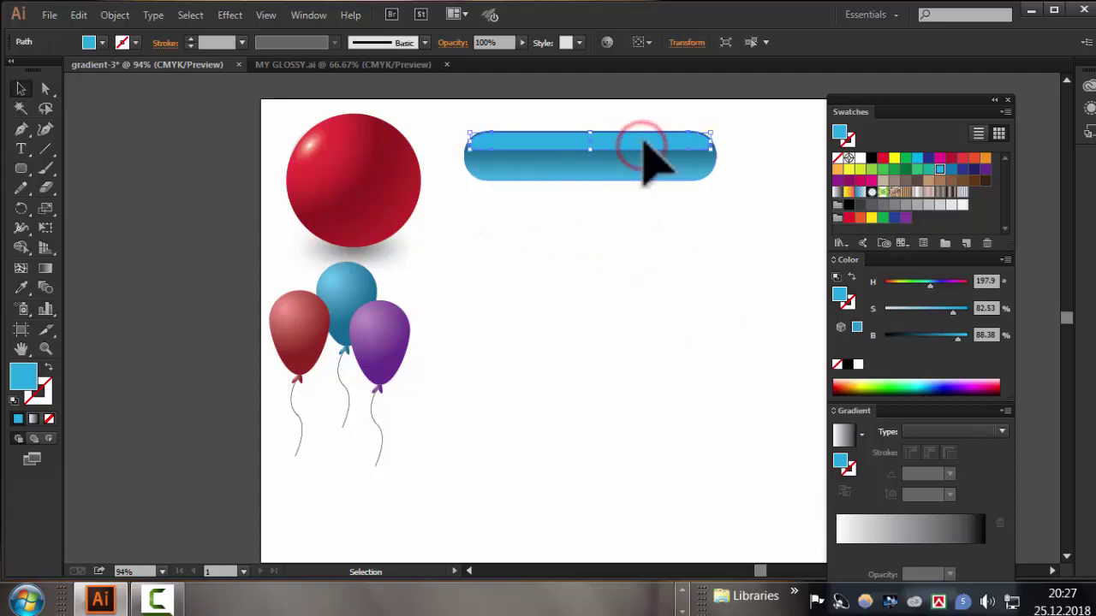
{"action": "scroll", "coordinate": [948, 86], "scroll_direction": "down", "scroll_amount": 2}
Give the highlight shape a white-to-cyan linear gradient
{"action": "left_click_drag", "start_coordinate": [940, 62], "coordinate": [943, 43]}
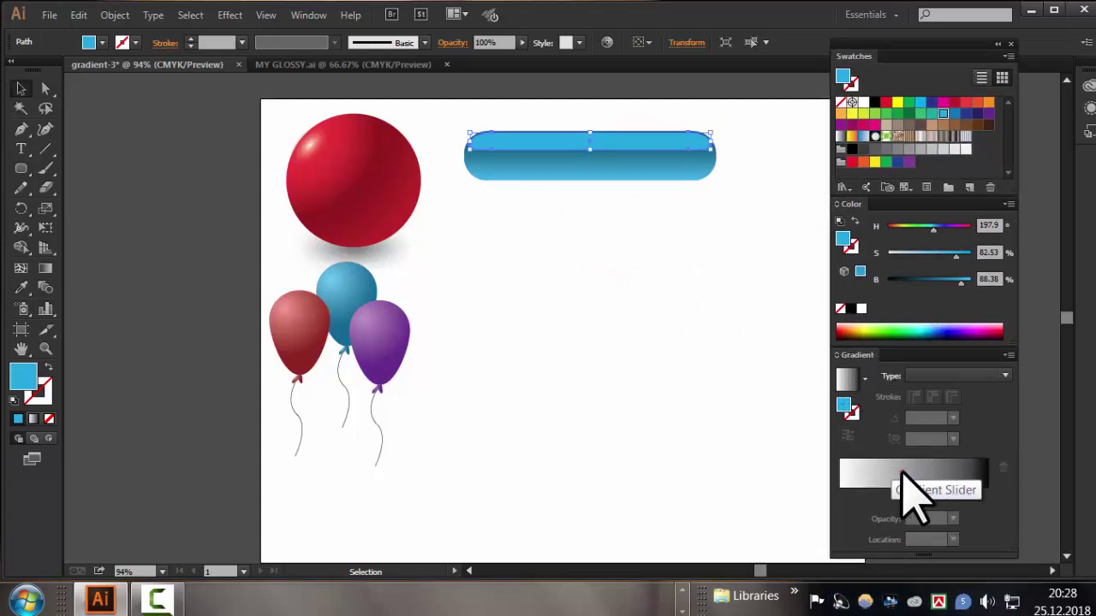
{"action": "left_click", "coordinate": [903, 473]}
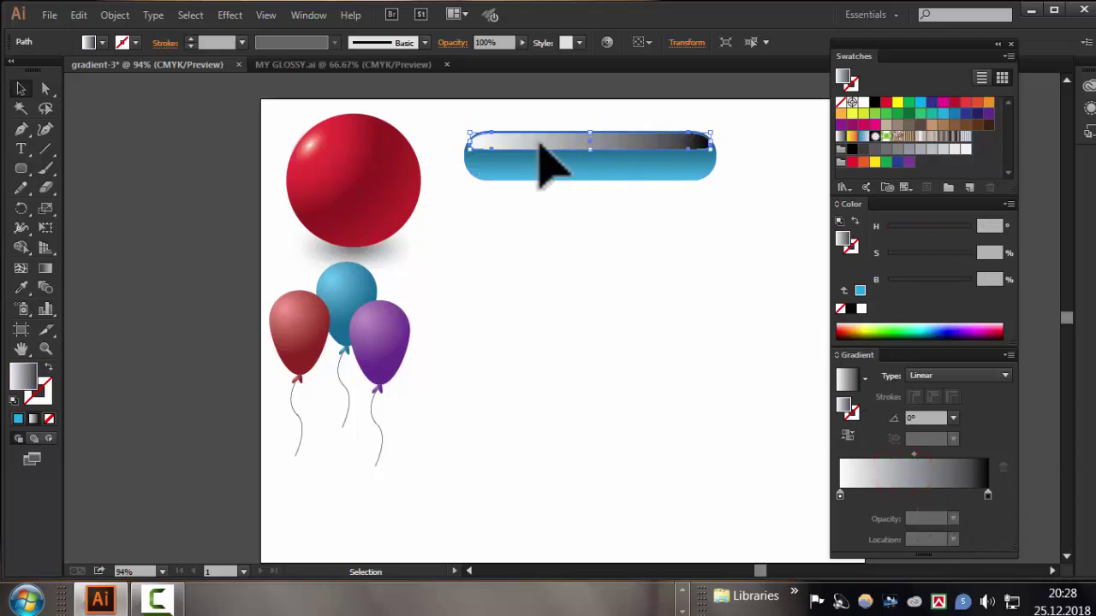
{"action": "left_click", "coordinate": [987, 496]}
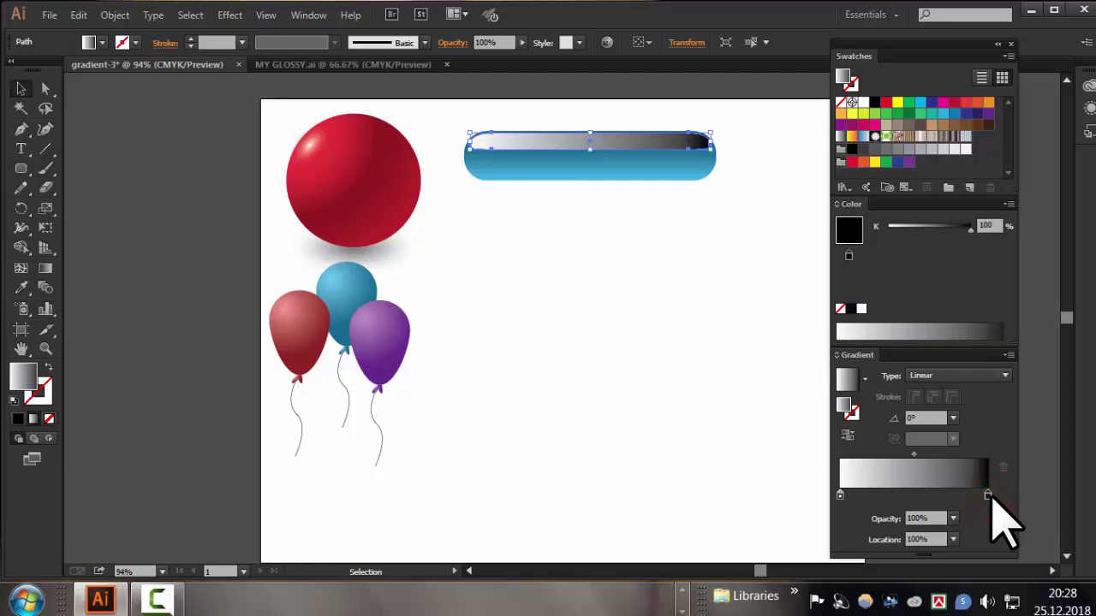
{"action": "double_click", "coordinate": [987, 495]}
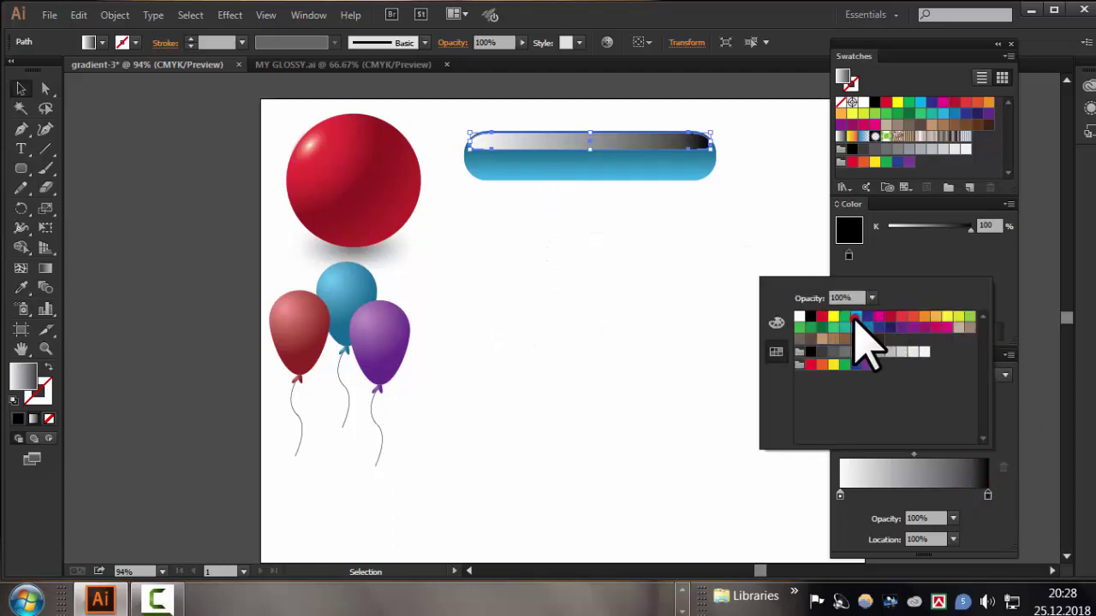
{"action": "left_click", "coordinate": [855, 318]}
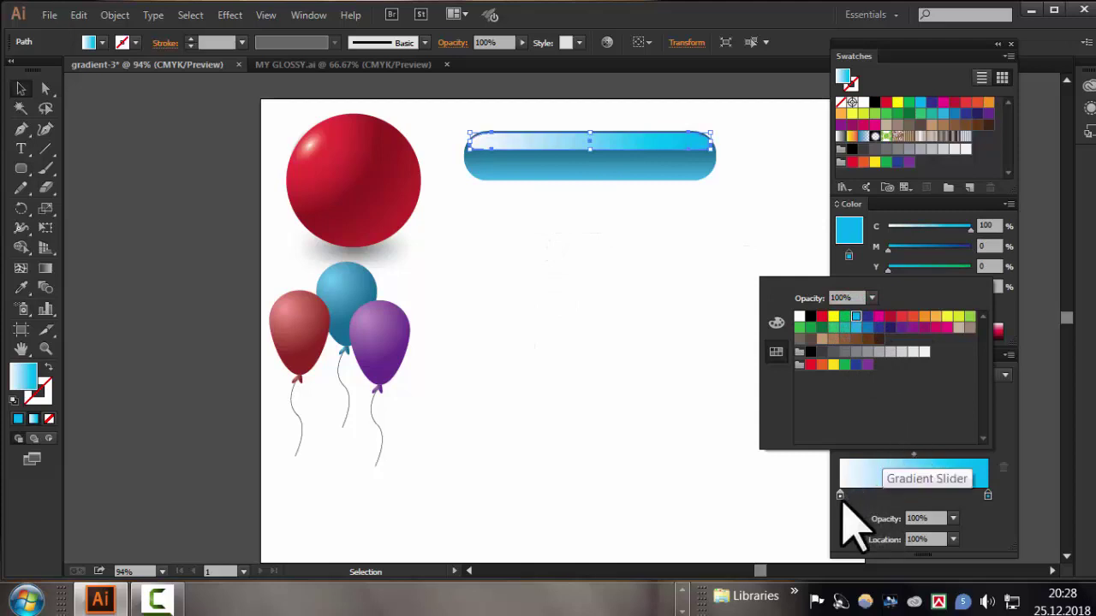
{"action": "left_click", "coordinate": [641, 482]}
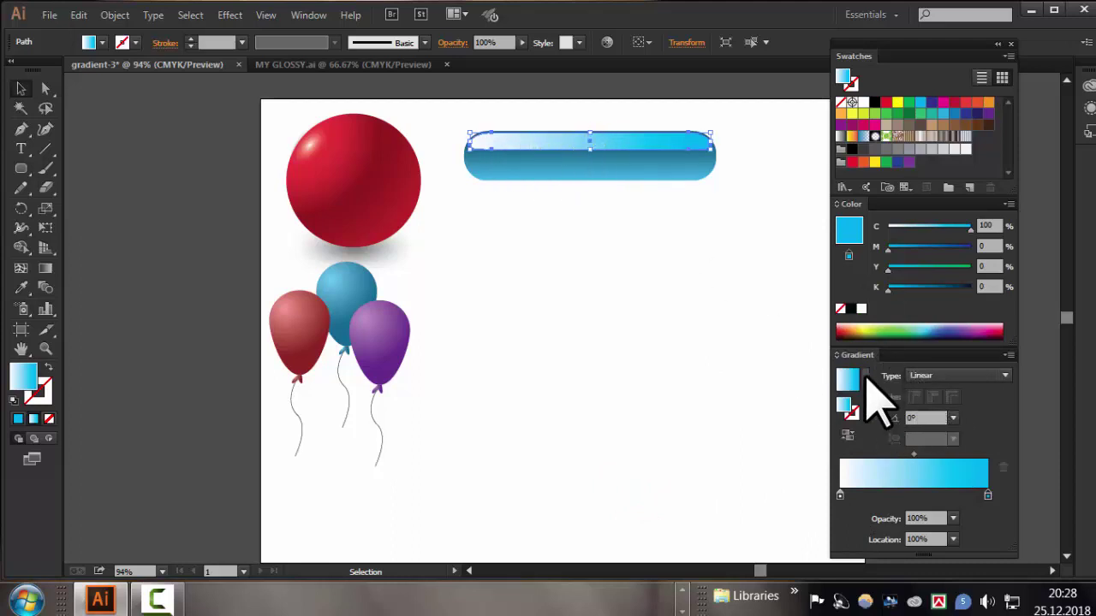
Set the highlight gradient angle to -90° and preview the pill deselected
{"action": "left_click", "coordinate": [953, 418]}
{"action": "mouse_move", "coordinate": [864, 378]}
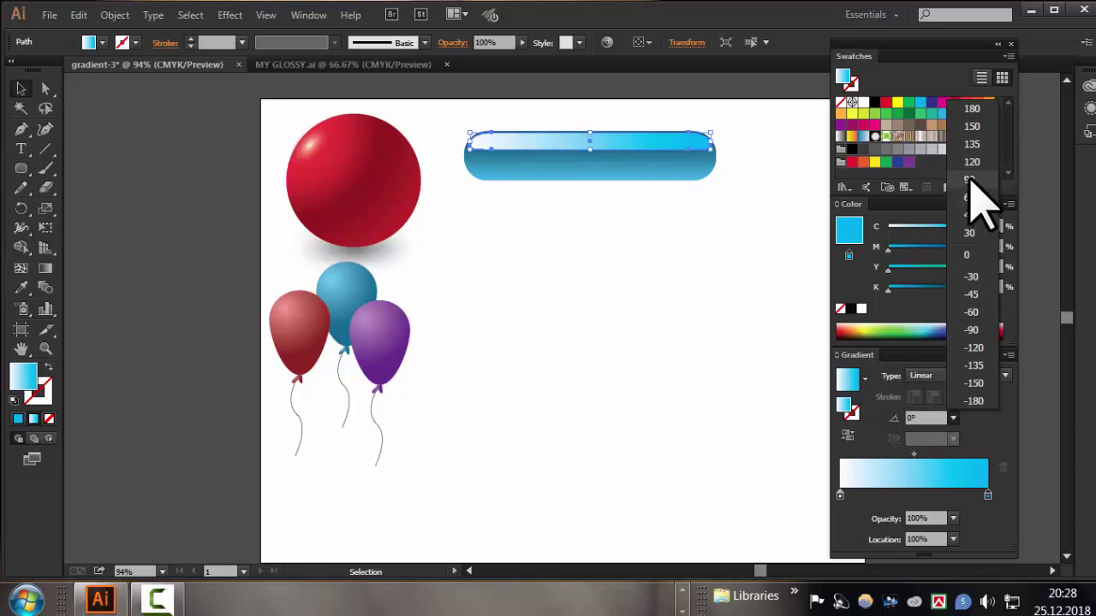
{"action": "left_click", "coordinate": [970, 180]}
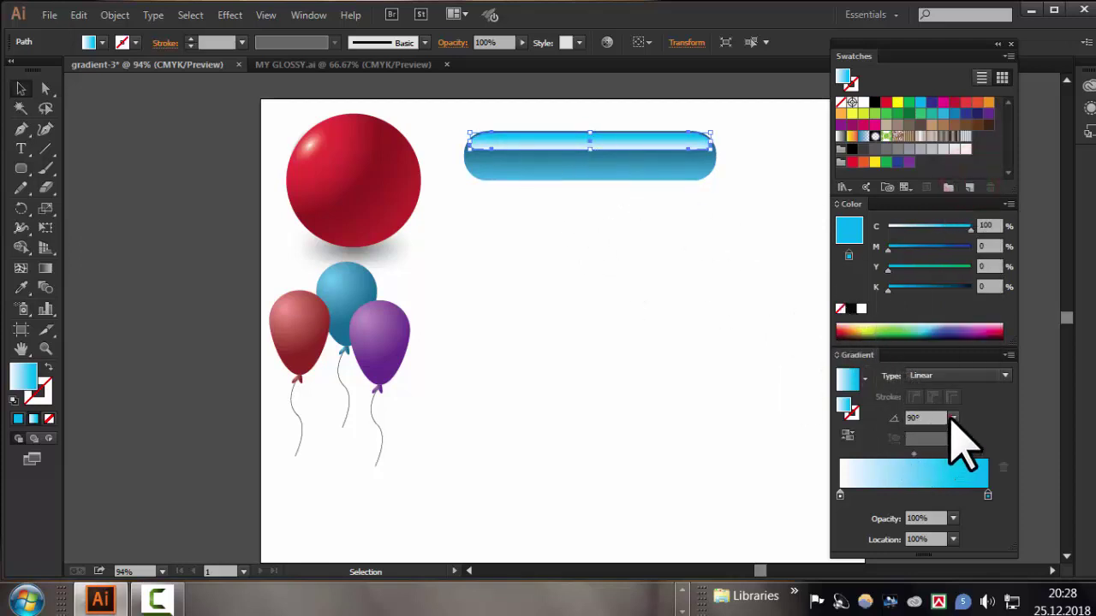
{"action": "left_click", "coordinate": [952, 420]}
{"action": "left_click", "coordinate": [988, 351]}
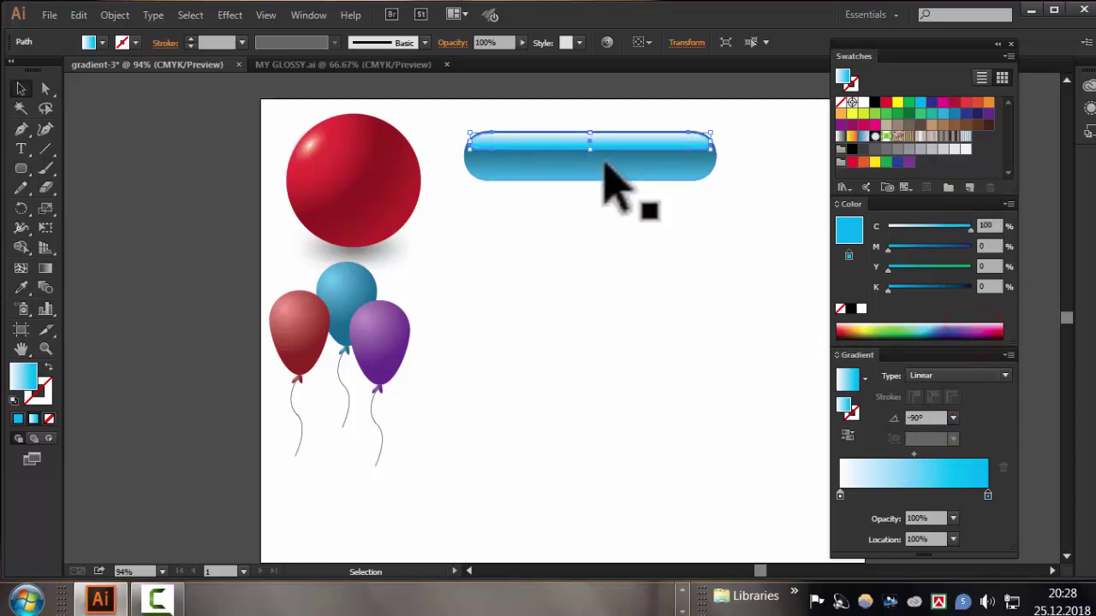
{"action": "key", "text": "ctrl+shift+a"}
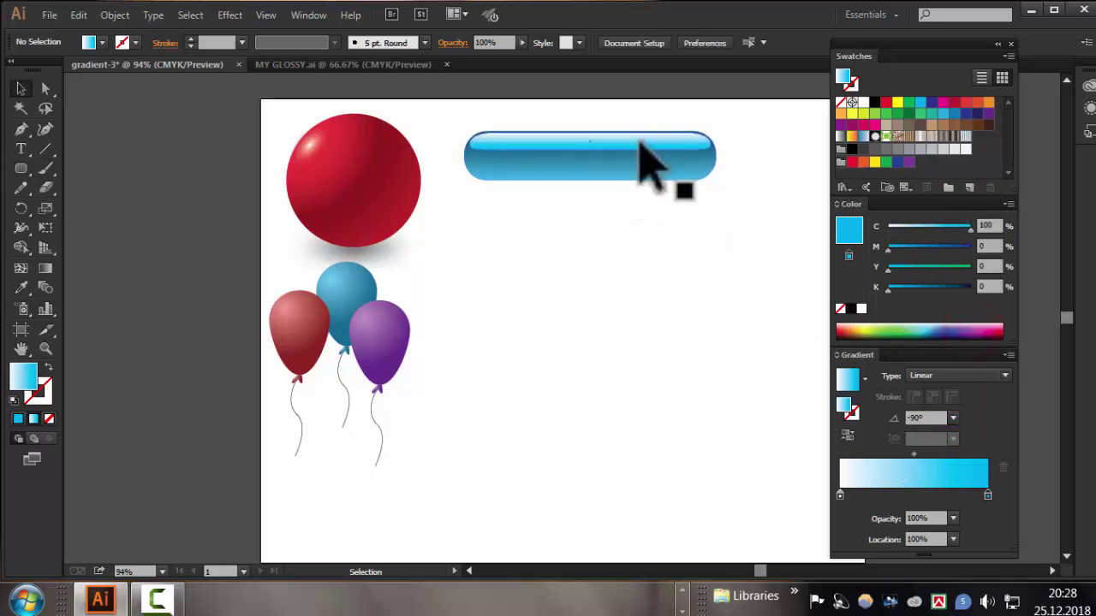
{"action": "left_click", "coordinate": [640, 138]}
{"action": "key", "text": "ctrl+shift+a"}
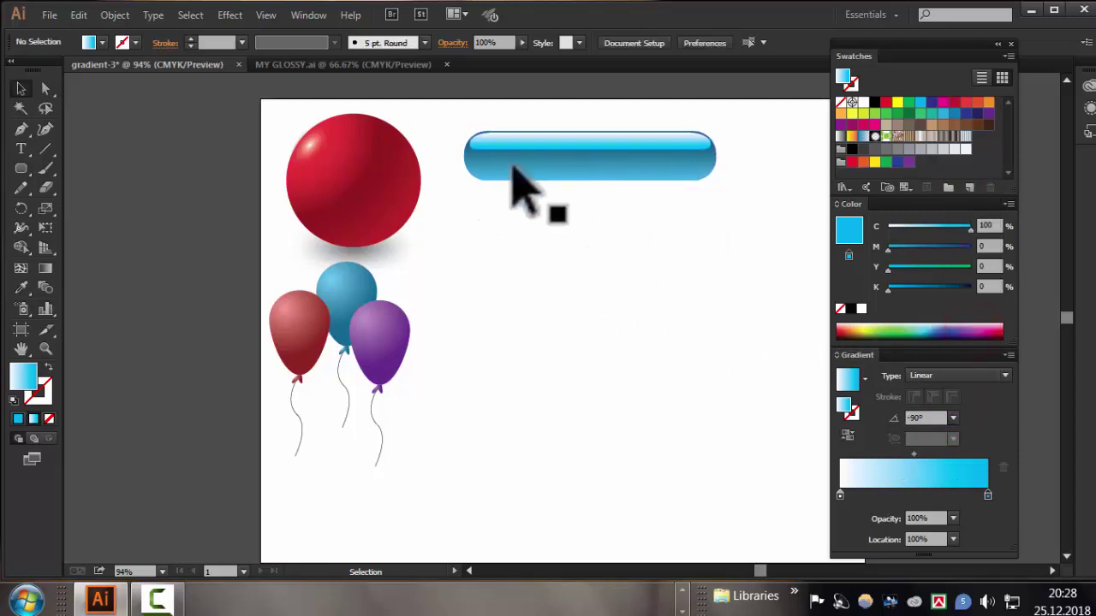
Move the pill body's light gradient stop inward to about 21%, then select the whole pill
{"action": "left_click", "coordinate": [598, 167]}
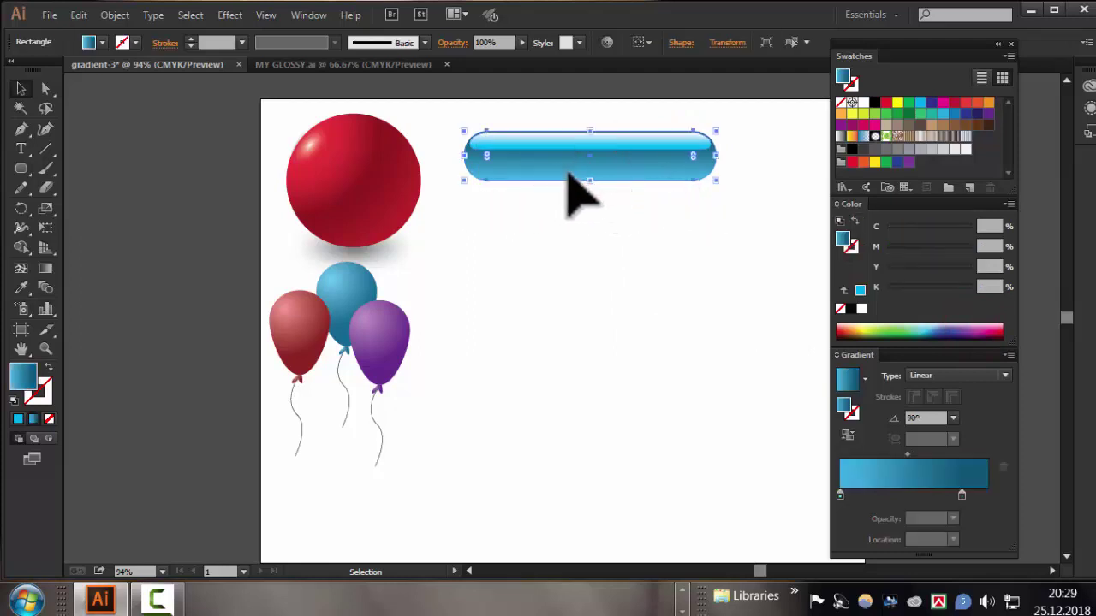
{"action": "left_click", "coordinate": [844, 495]}
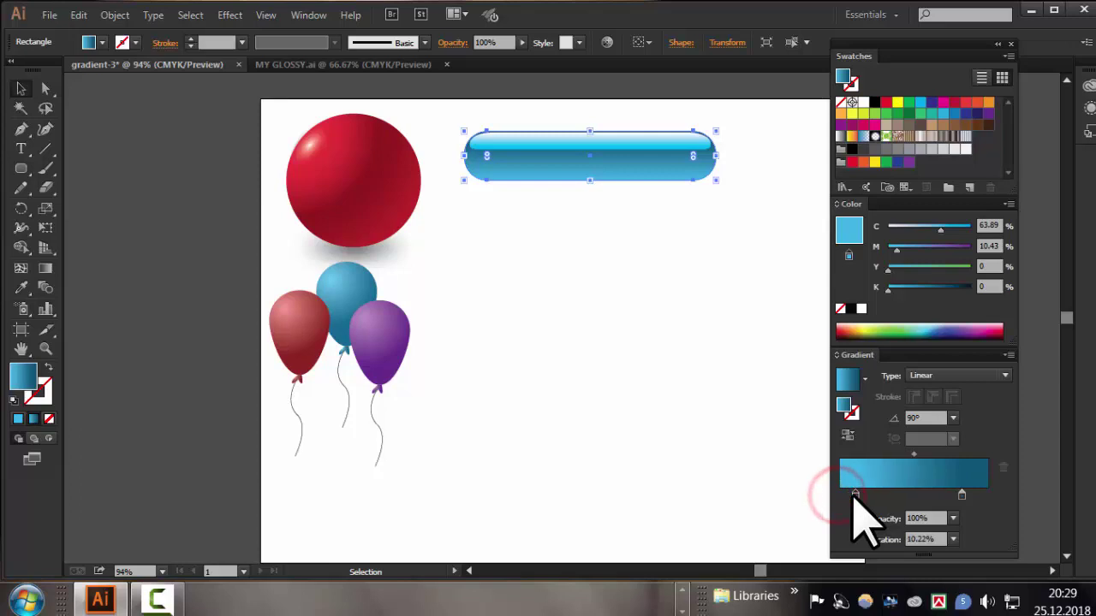
{"action": "left_click_drag", "start_coordinate": [855, 497], "coordinate": [869, 495]}
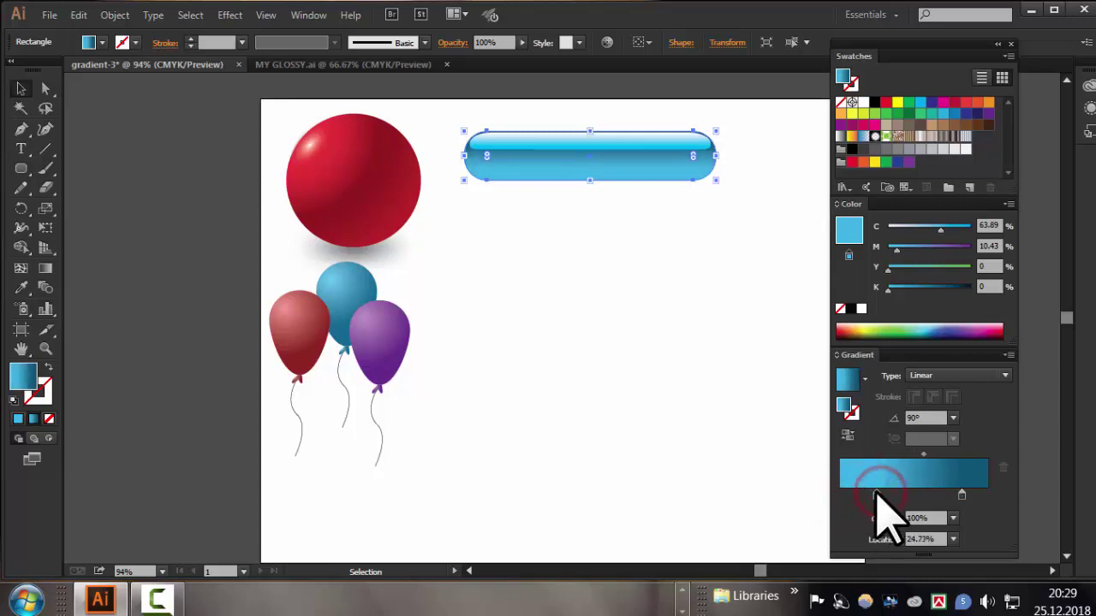
{"action": "mouse_move", "coordinate": [460, 127]}
{"action": "left_mouse_down"}
{"action": "mouse_move", "coordinate": [741, 212]}
{"action": "mouse_move", "coordinate": [679, 173]}
{"action": "left_mouse_up"}
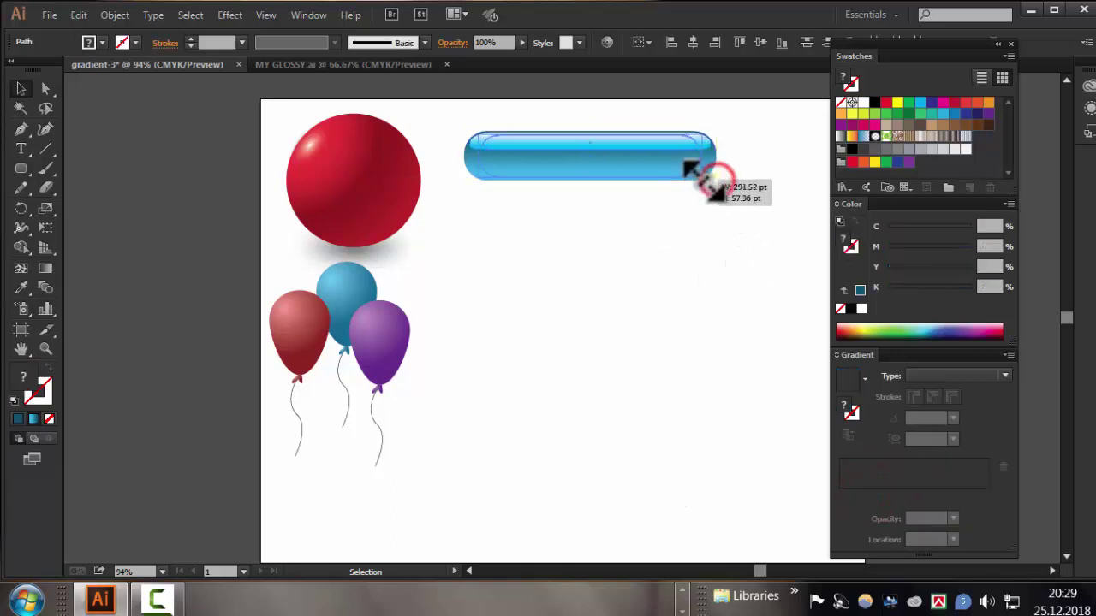
Stack four blue pills in a column and open Recolor Artwork for the second pill
{"action": "left_click", "coordinate": [735, 265]}
{"action": "mouse_move", "coordinate": [494, 122]}
{"action": "left_mouse_down"}
{"action": "mouse_move", "coordinate": [646, 159]}
{"action": "mouse_move", "coordinate": [627, 143]}
{"action": "mouse_move", "coordinate": [594, 217]}
{"action": "mouse_move", "coordinate": [612, 314]}
{"action": "mouse_move", "coordinate": [611, 391]}
{"action": "left_mouse_up"}
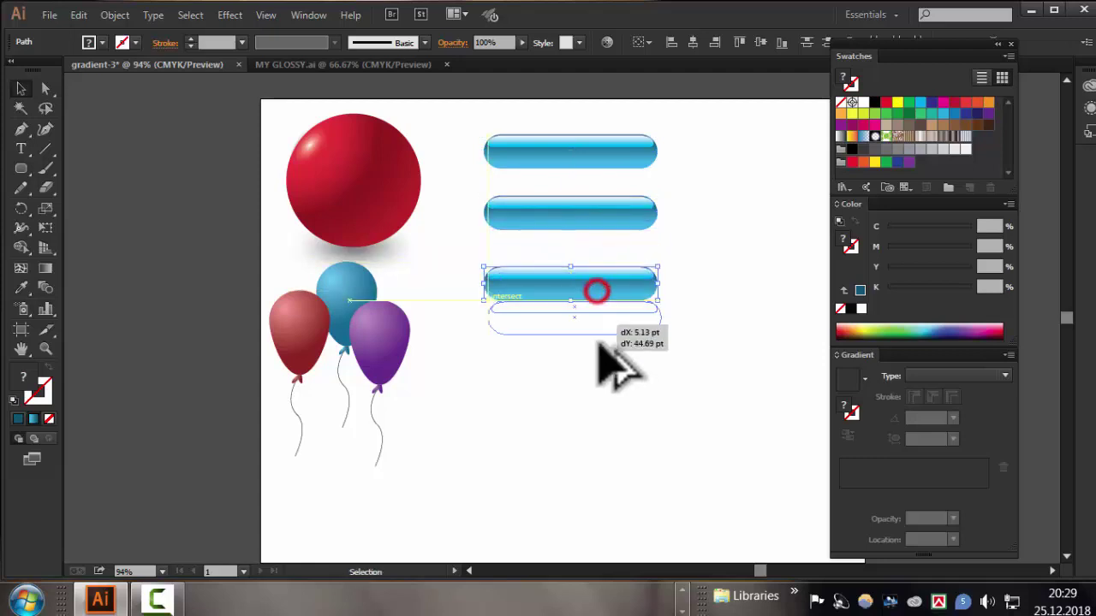
{"action": "left_click", "coordinate": [600, 214]}
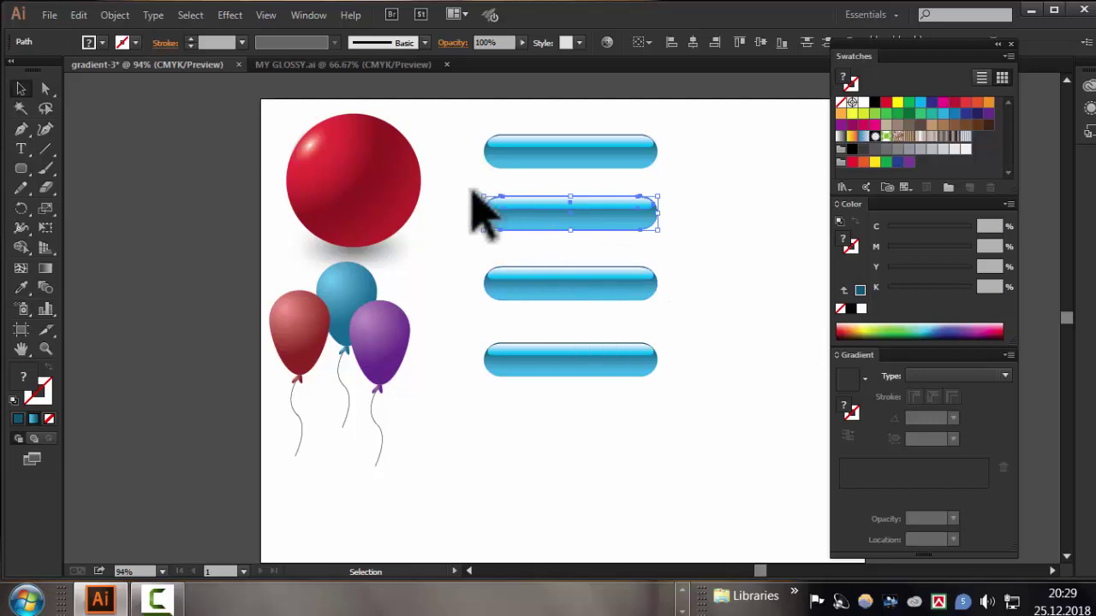
{"action": "left_click", "coordinate": [607, 42]}
{"action": "mouse_move", "coordinate": [142, 94]}
{"action": "left_mouse_down"}
{"action": "mouse_move", "coordinate": [215, 74]}
{"action": "mouse_move", "coordinate": [237, 54]}
{"action": "mouse_move", "coordinate": [807, 78]}
{"action": "mouse_move", "coordinate": [866, 18]}
{"action": "left_mouse_up"}
Recolour the second pill lime green with linked harmony colours on the wheel
{"action": "left_click", "coordinate": [840, 98]}
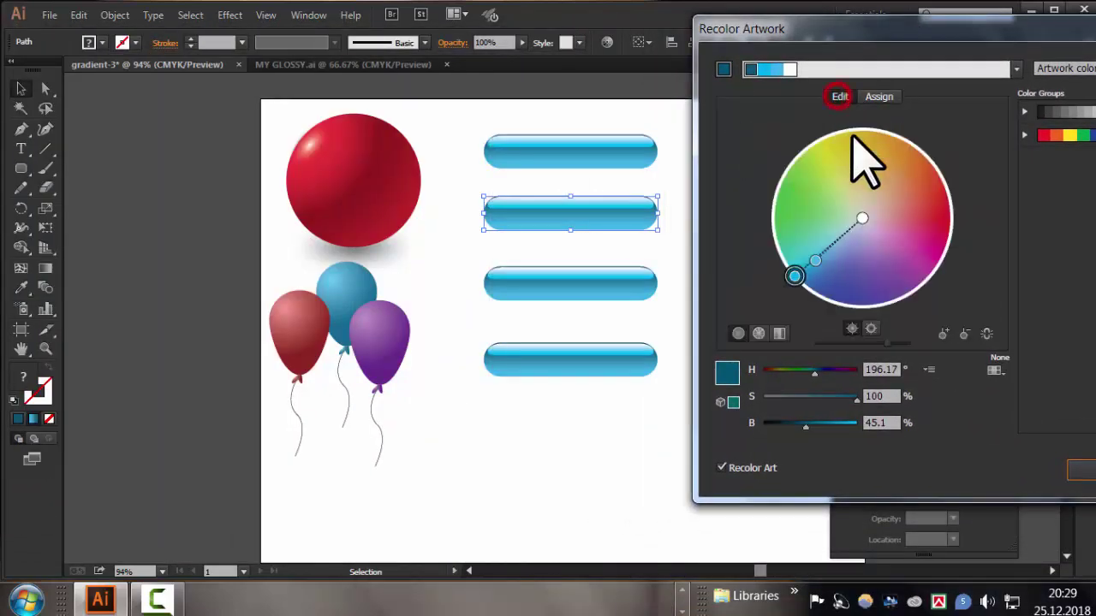
{"action": "left_click", "coordinate": [986, 334]}
{"action": "mouse_move", "coordinate": [795, 275]}
{"action": "left_mouse_down"}
{"action": "mouse_move", "coordinate": [782, 178]}
{"action": "mouse_move", "coordinate": [817, 159]}
{"action": "left_mouse_up"}
{"action": "left_click", "coordinate": [816, 163]}
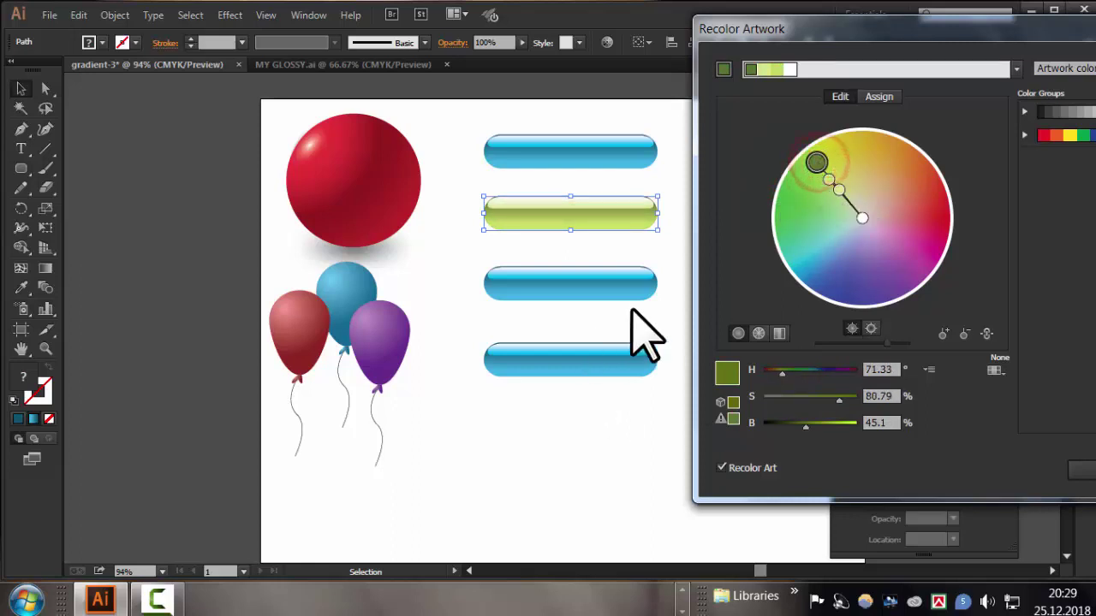
{"action": "left_click", "coordinate": [477, 257]}
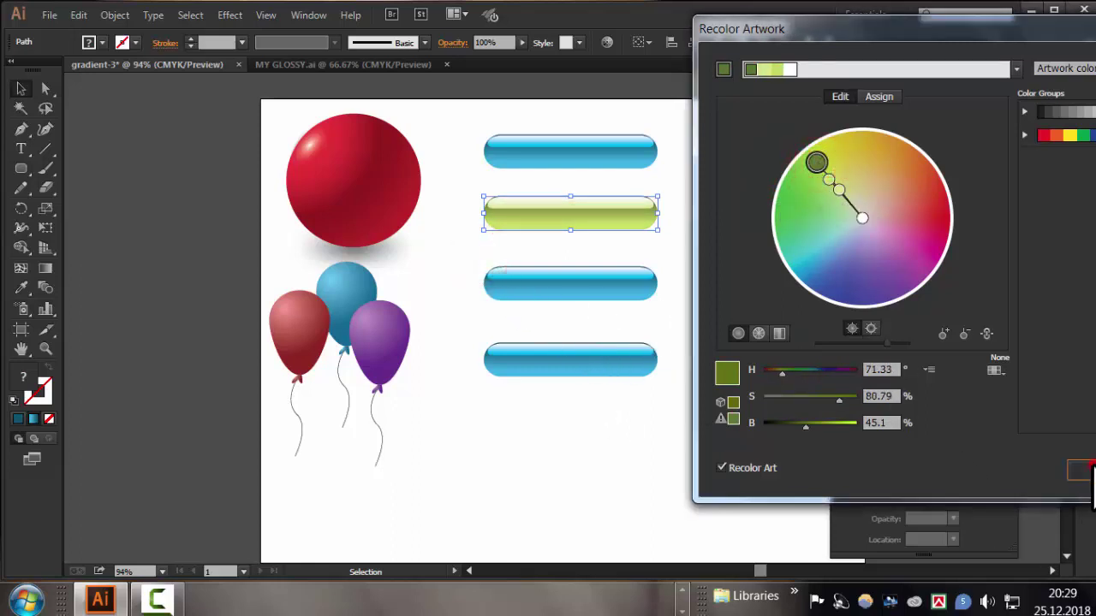
{"action": "left_click", "coordinate": [1081, 470]}
Recolour the third pill red the same way
{"action": "left_click_drag", "start_coordinate": [470, 260], "coordinate": [673, 299]}
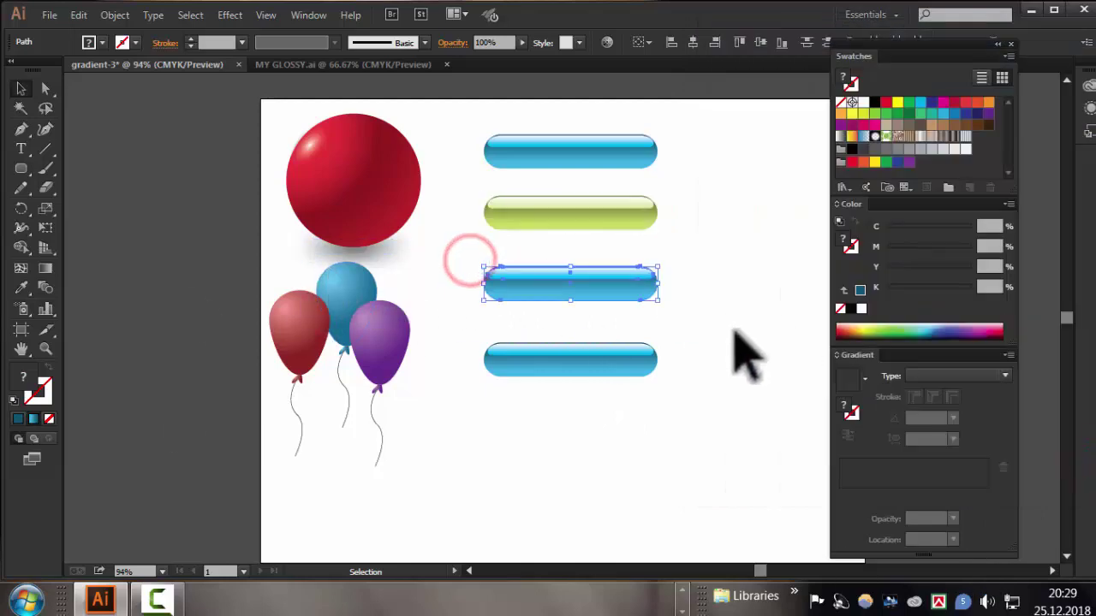
{"action": "left_click", "coordinate": [607, 43]}
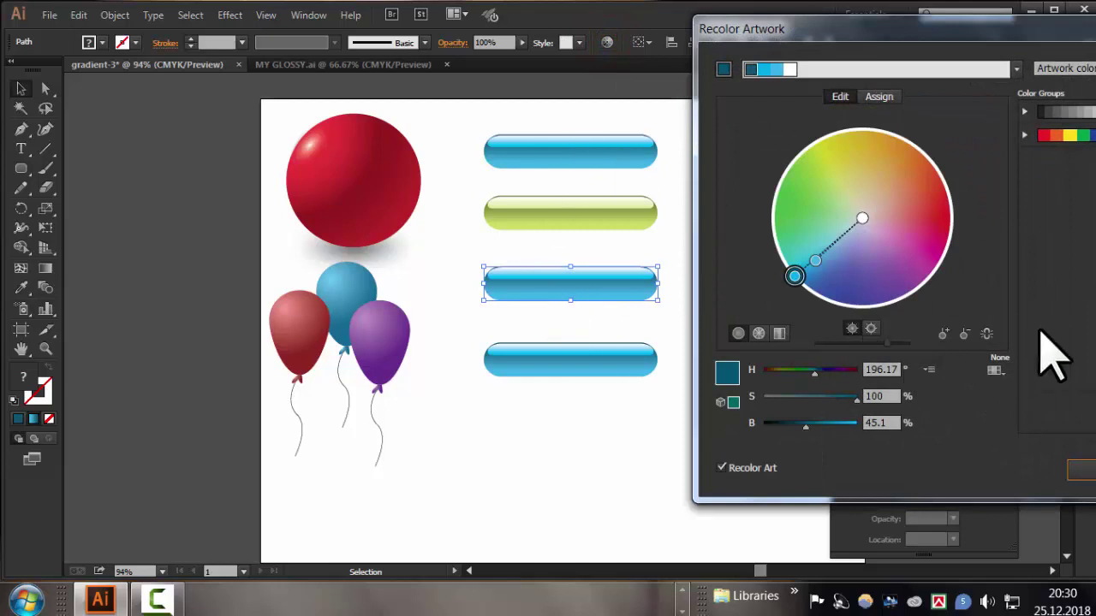
{"action": "left_click", "coordinate": [987, 333]}
{"action": "left_click_drag", "start_coordinate": [794, 276], "coordinate": [923, 216]}
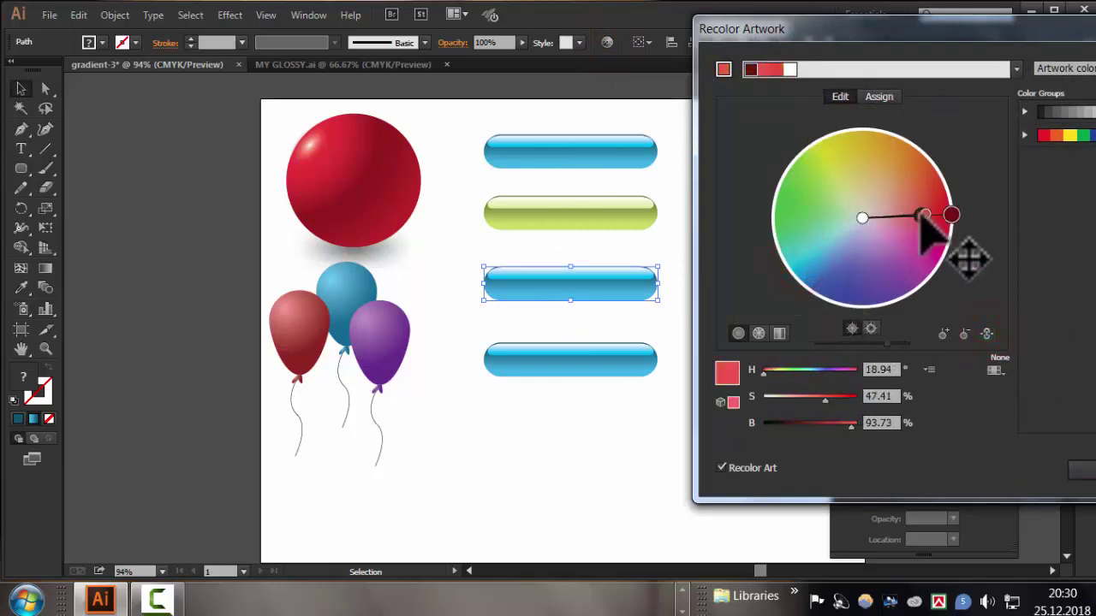
{"action": "left_click", "coordinate": [1080, 470]}
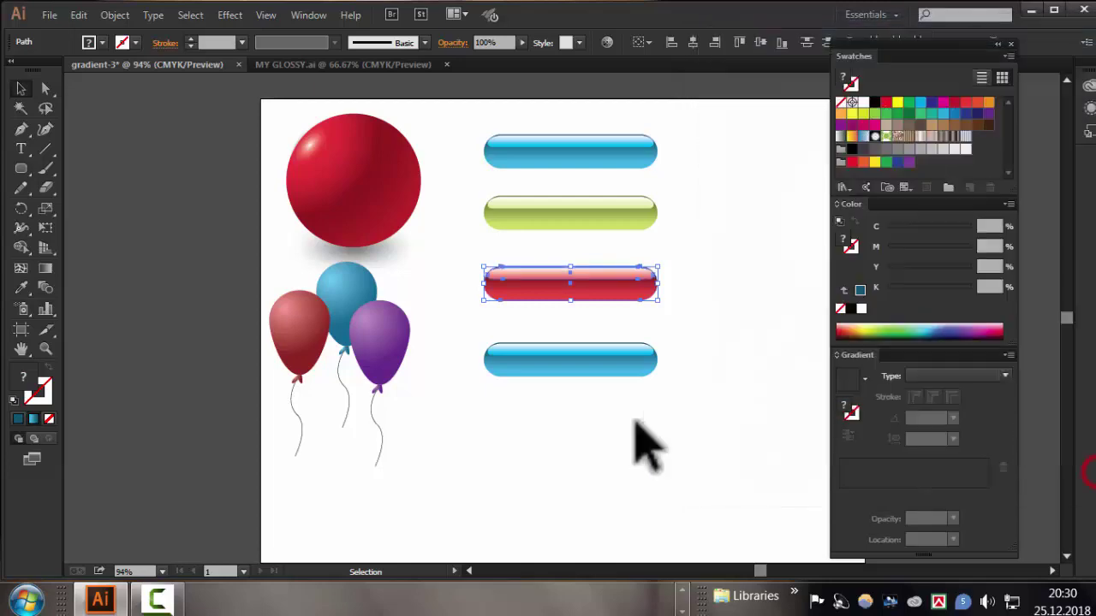
Shift the bottom pill's colours to orange on the Recolor Artwork wheel
{"action": "left_click_drag", "start_coordinate": [471, 340], "coordinate": [729, 389]}
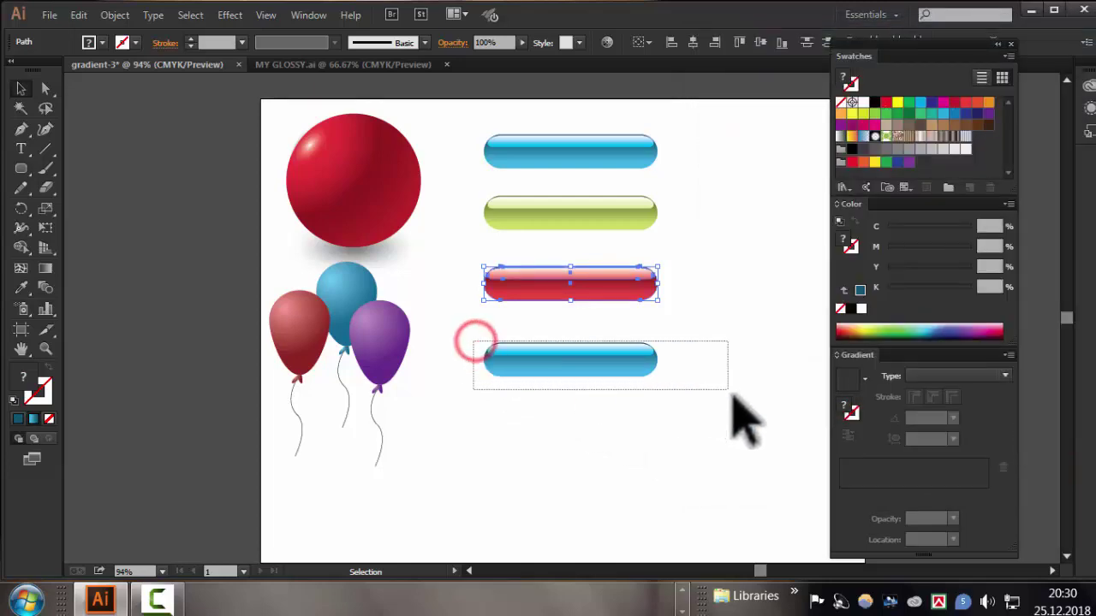
{"action": "left_click", "coordinate": [607, 43]}
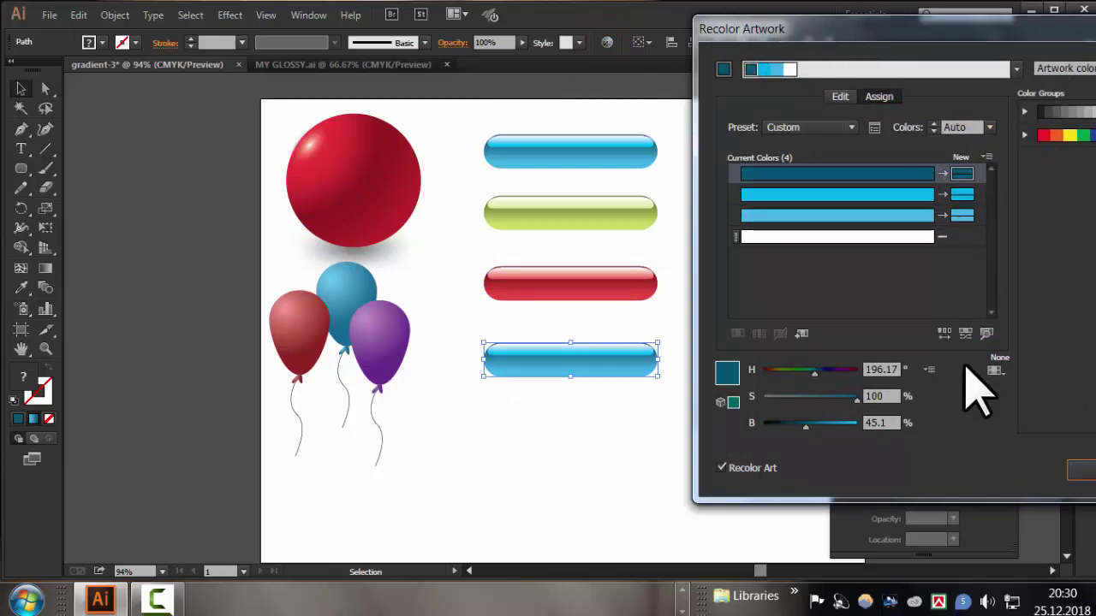
{"action": "left_click", "coordinate": [837, 97]}
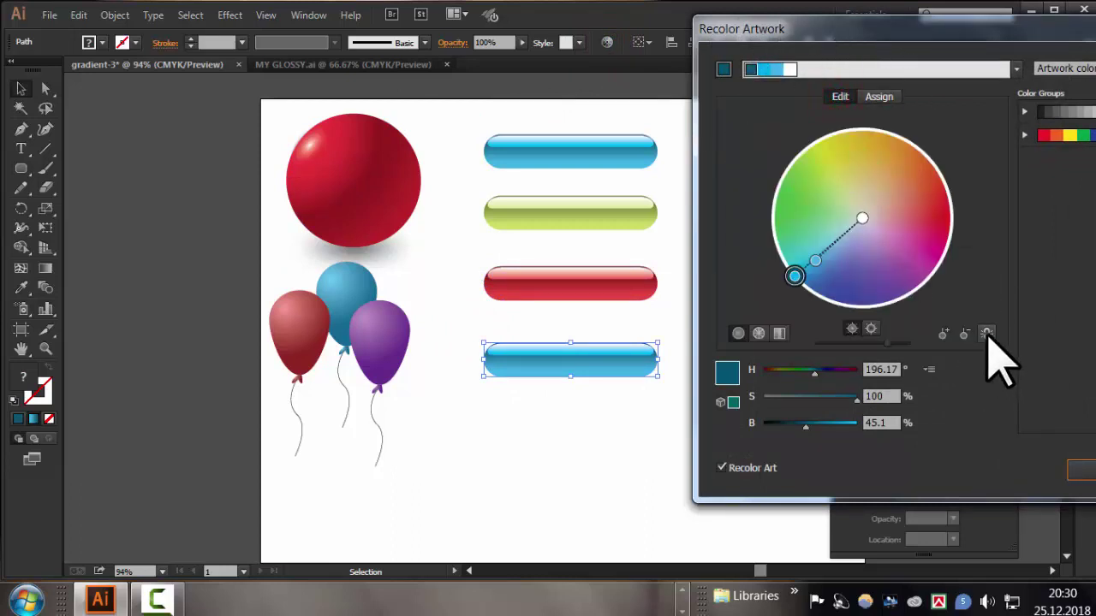
{"action": "mouse_move", "coordinate": [794, 276]}
{"action": "left_mouse_down"}
{"action": "mouse_move", "coordinate": [937, 268]}
{"action": "mouse_move", "coordinate": [890, 159]}
{"action": "left_mouse_up"}
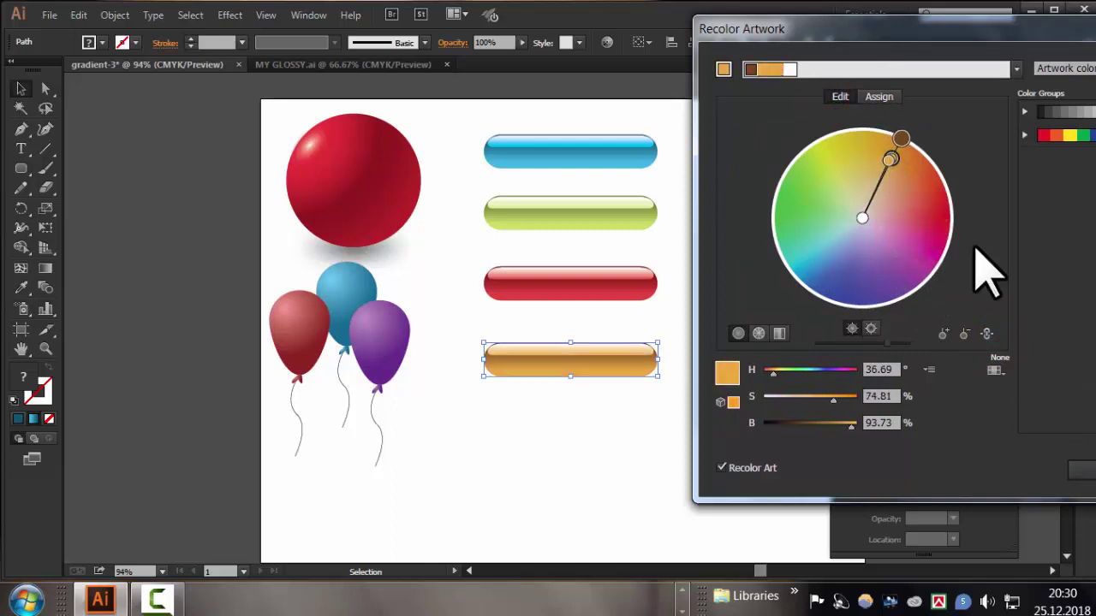
Apply the orange recolour, then scale the four pills down and move them up-left beside the sphere
{"action": "left_click", "coordinate": [1082, 471]}
{"action": "left_click", "coordinate": [733, 534]}
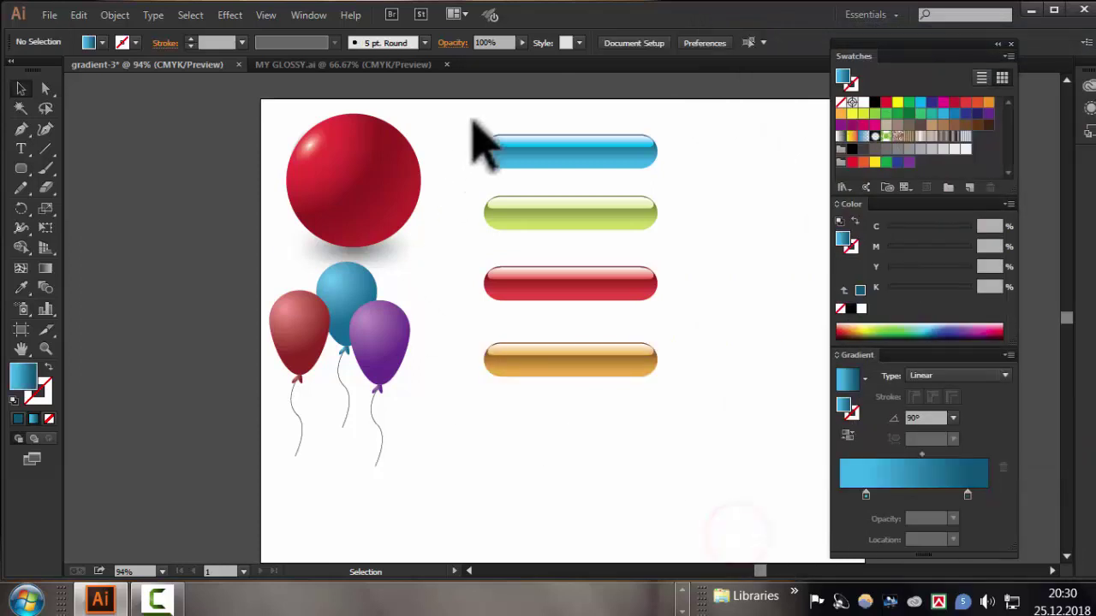
{"action": "left_click_drag", "start_coordinate": [474, 122], "coordinate": [747, 469]}
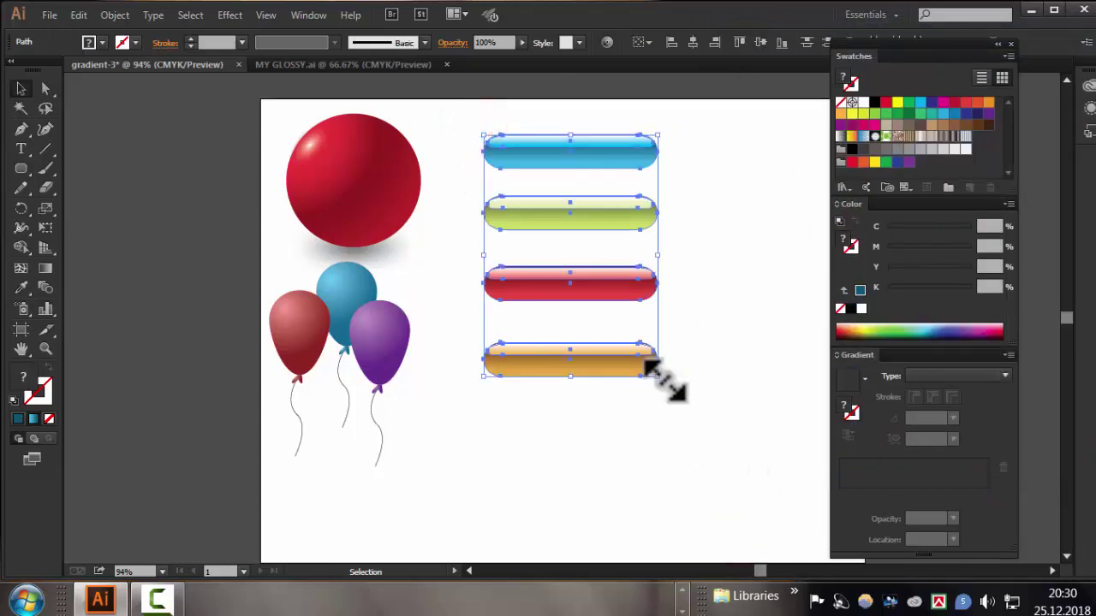
{"action": "left_click_drag", "start_coordinate": [655, 376], "coordinate": [637, 355]}
{"action": "left_click_drag", "start_coordinate": [574, 227], "coordinate": [520, 182]}
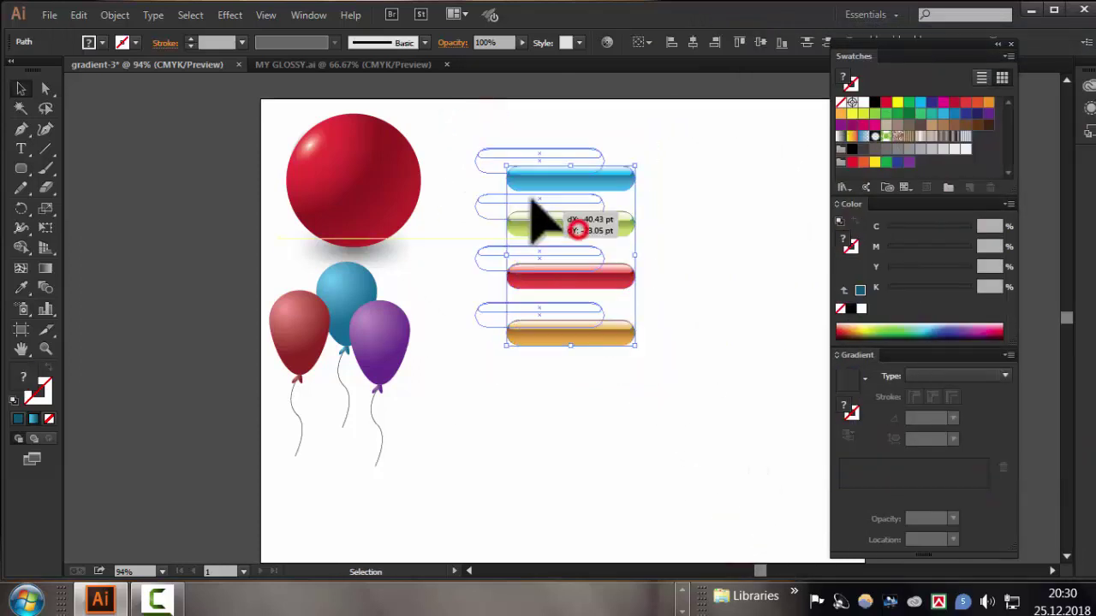
{"action": "left_click", "coordinate": [668, 333]}
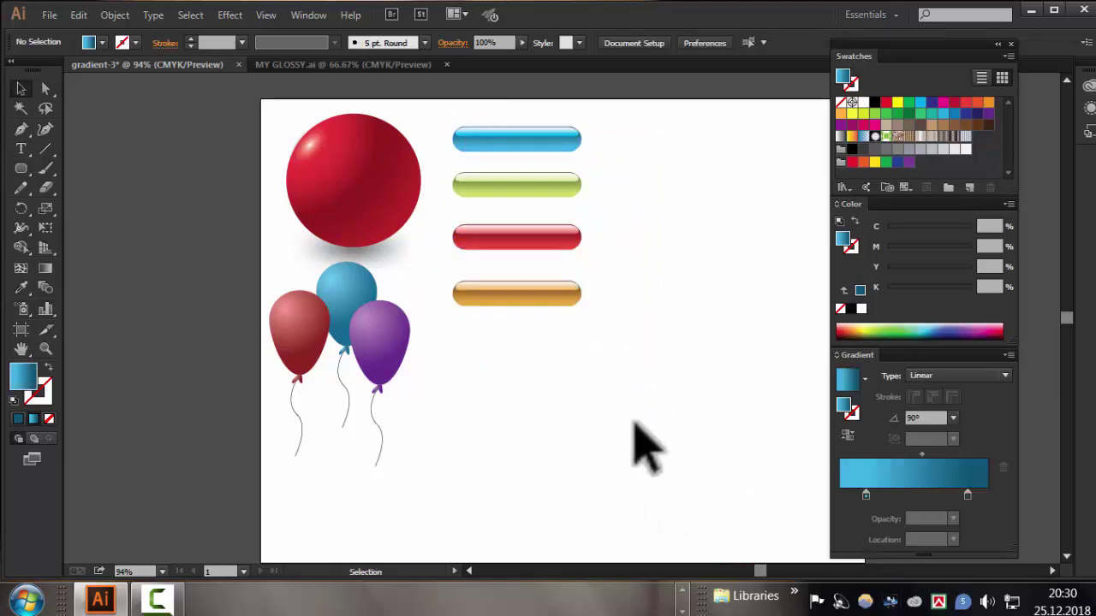
{"action": "left_click_drag", "start_coordinate": [21, 169], "coordinate": [99, 216]}
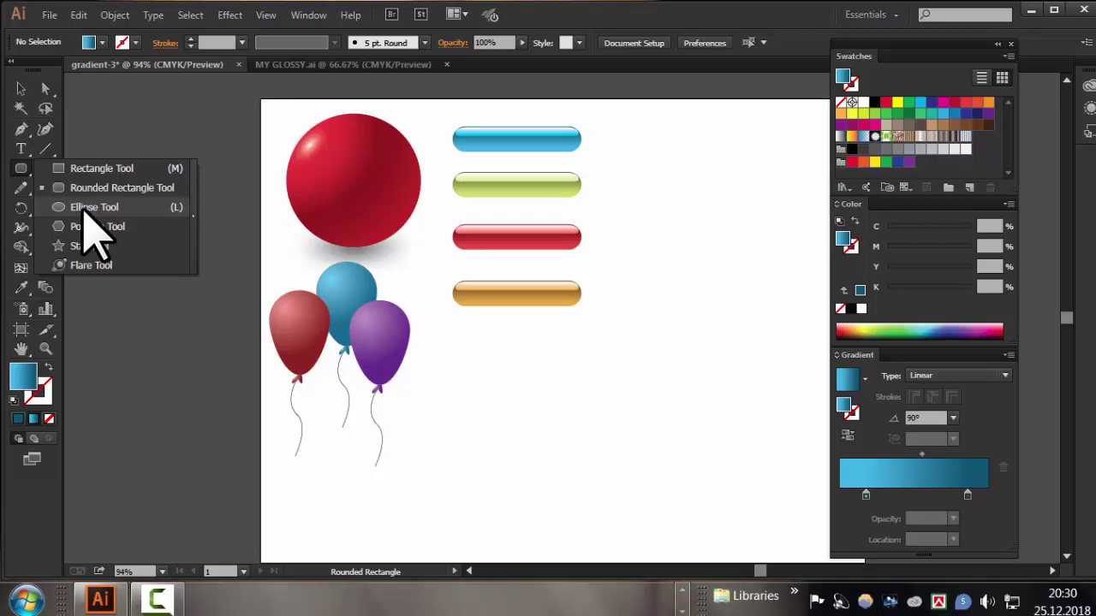
Draw a gradient circle right of the pills and move its dark stop inward to 74.73%
{"action": "left_click", "coordinate": [88, 208]}
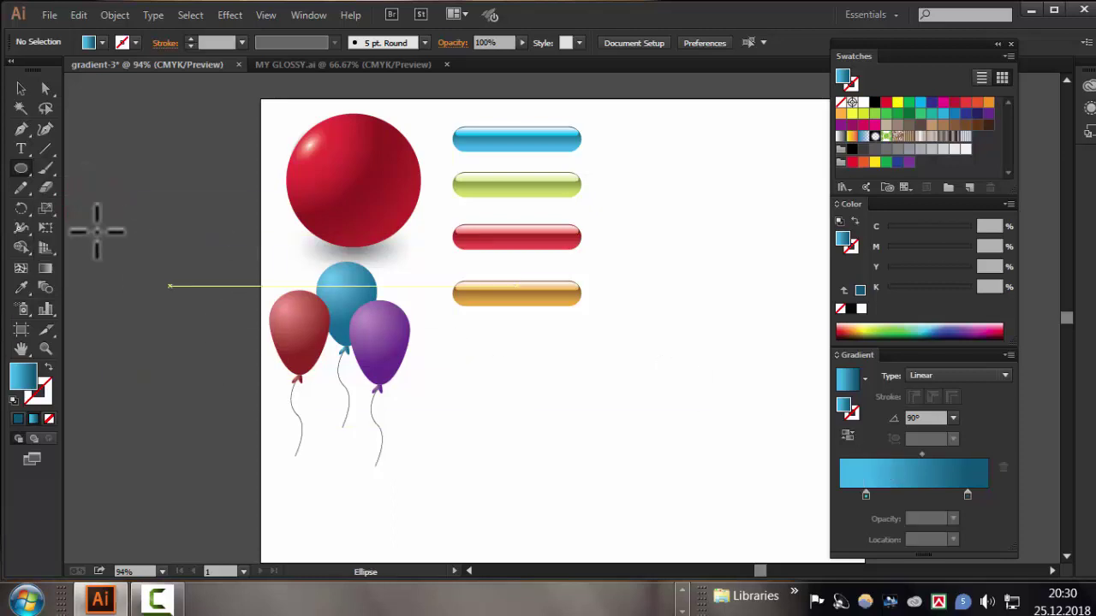
{"action": "left_click_drag", "start_coordinate": [679, 248], "coordinate": [734, 303]}
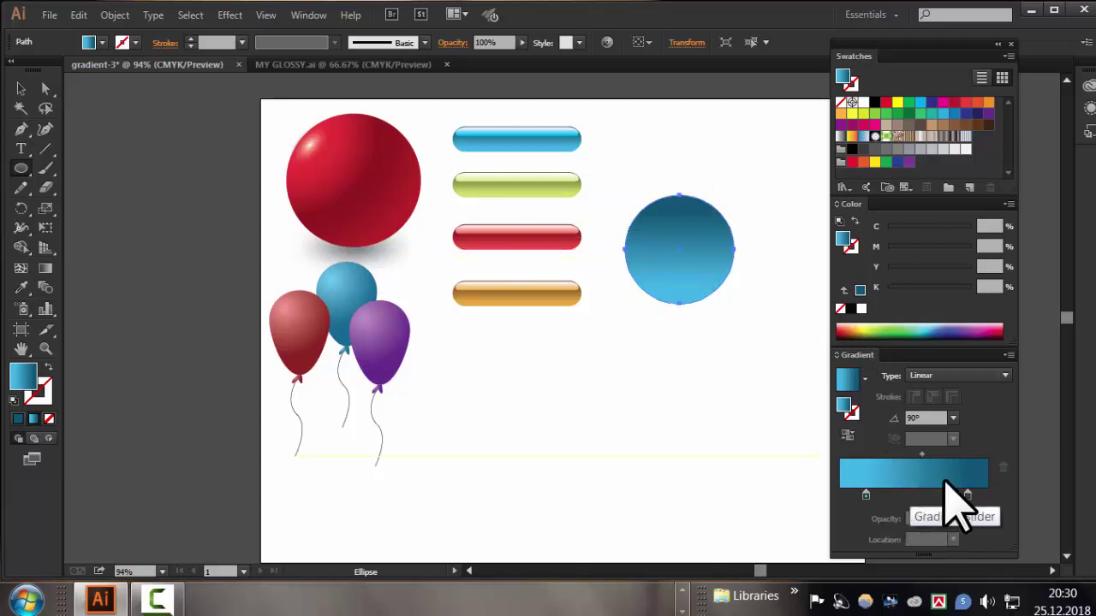
{"action": "left_click_drag", "start_coordinate": [967, 496], "coordinate": [948, 495]}
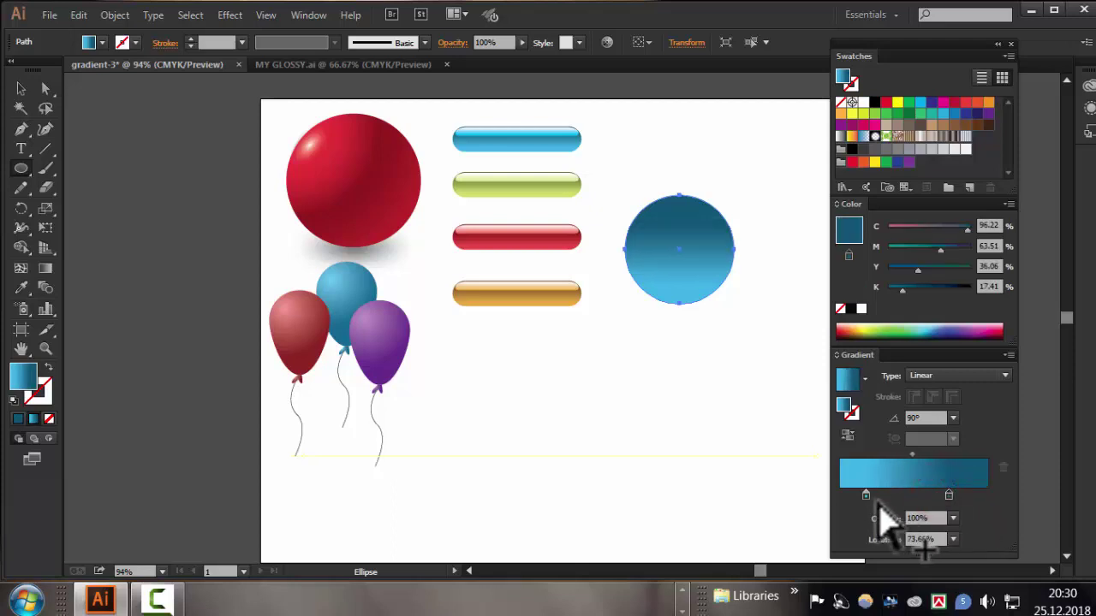
{"action": "left_click_drag", "start_coordinate": [865, 496], "coordinate": [880, 496]}
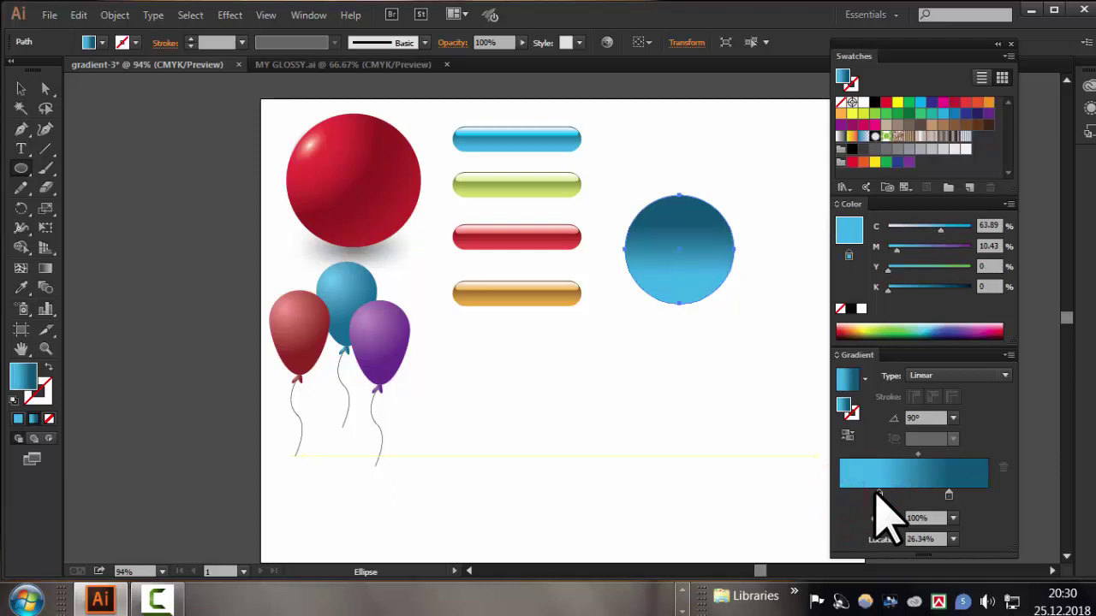
{"action": "key", "text": "ctrl+z"}
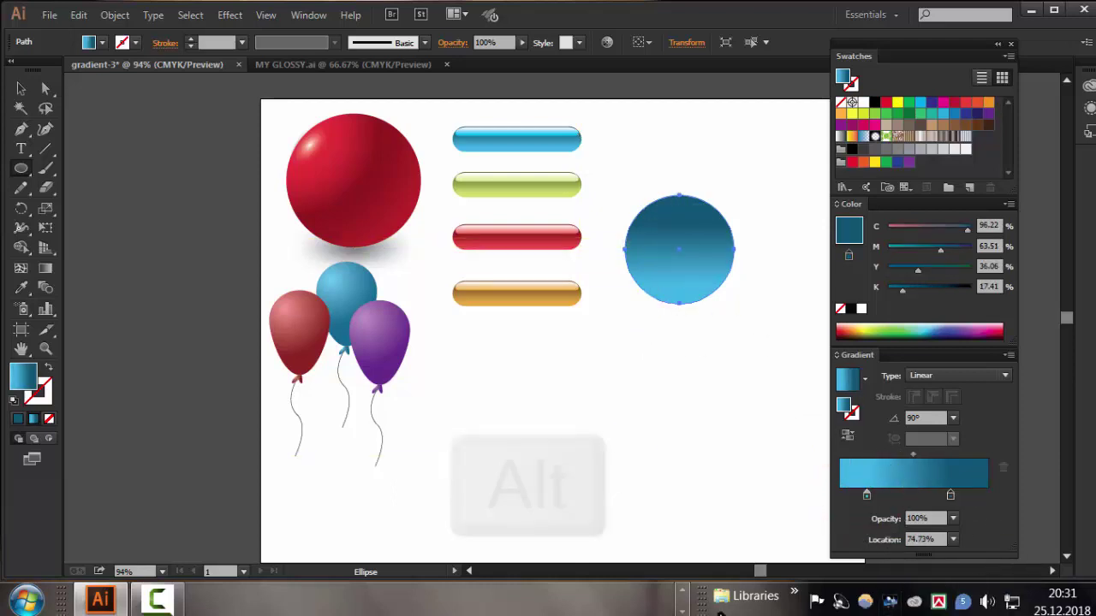
{"action": "left_click", "coordinate": [21, 88]}
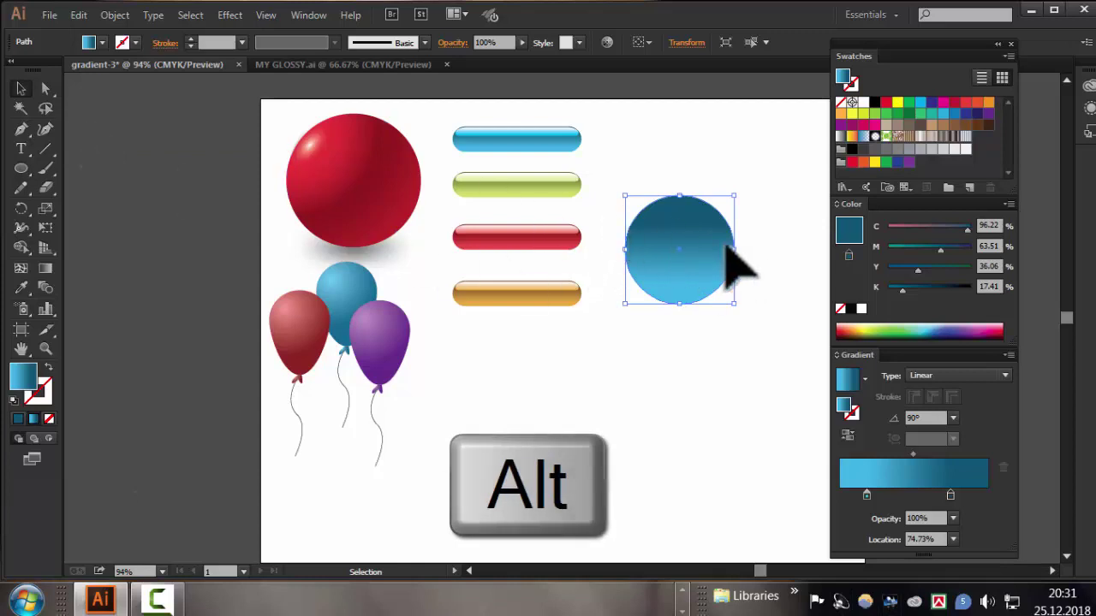
Alt-drag a copy of the blue gradient circle to sit below the original
{"action": "left_click_drag", "start_coordinate": [709, 259], "coordinate": [701, 360]}
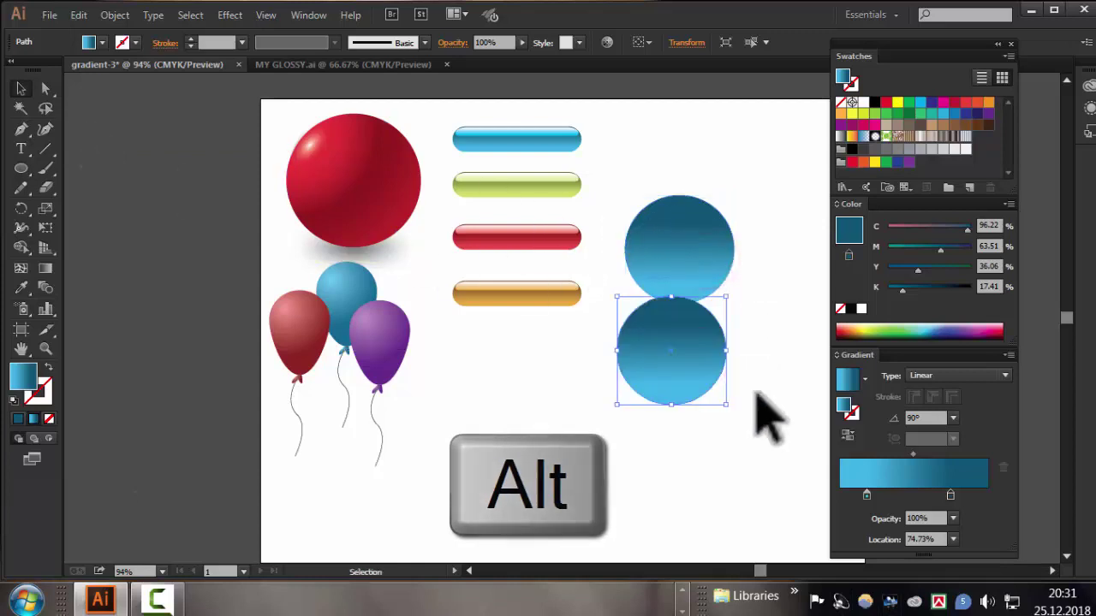
{"action": "left_click", "coordinate": [710, 457]}
{"action": "left_click_drag", "start_coordinate": [643, 354], "coordinate": [651, 412]}
{"action": "left_click", "coordinate": [583, 502]}
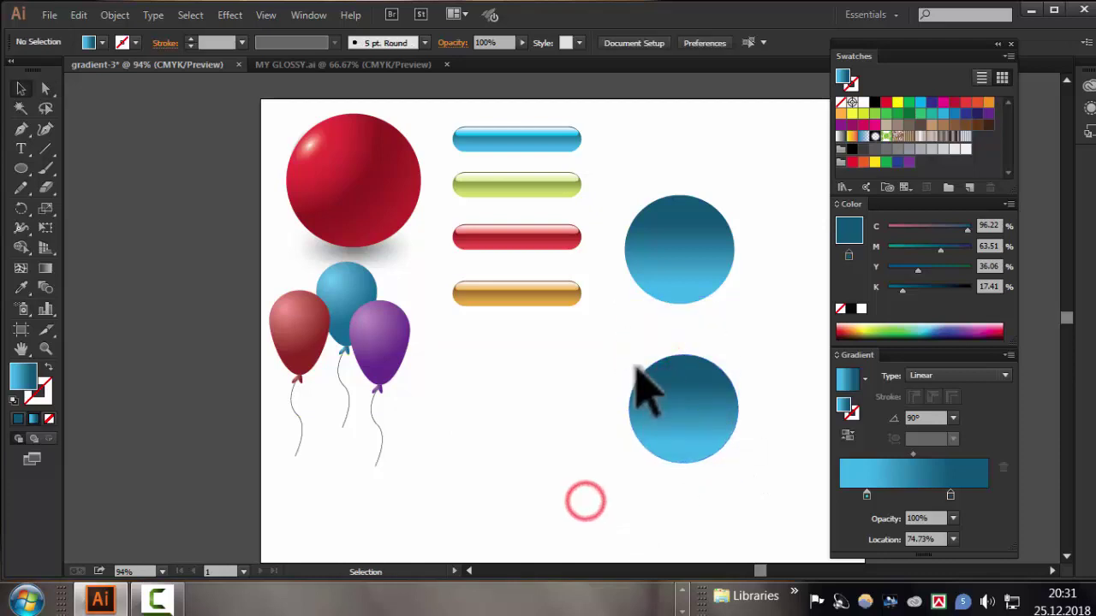
{"action": "left_click", "coordinate": [600, 349]}
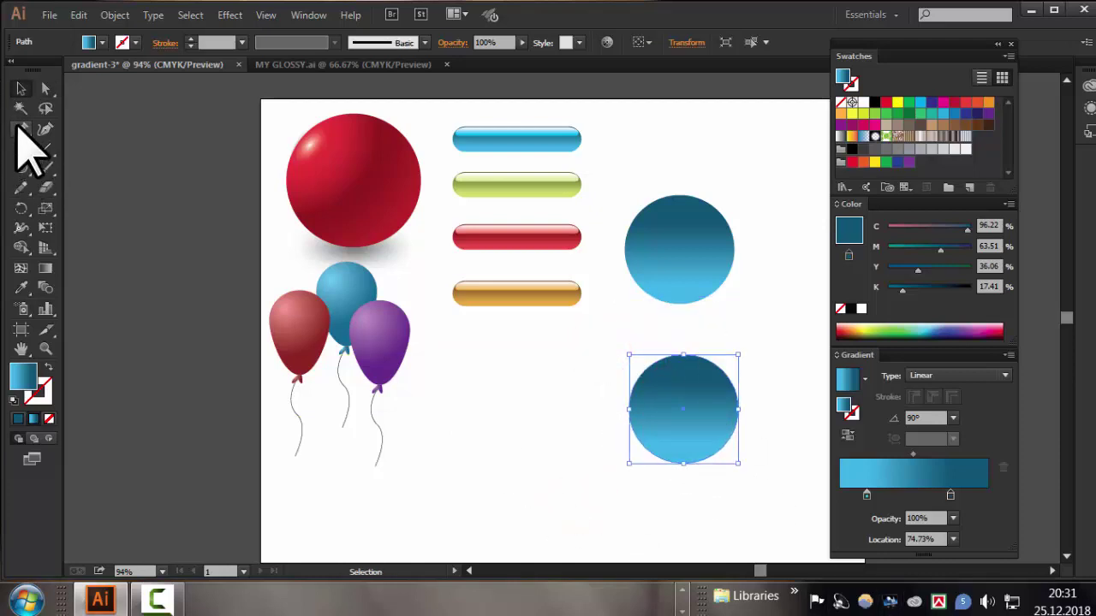
Delete the copy's bottom anchor point to turn it into a half-dome
{"action": "left_click_drag", "start_coordinate": [24, 126], "coordinate": [77, 170]}
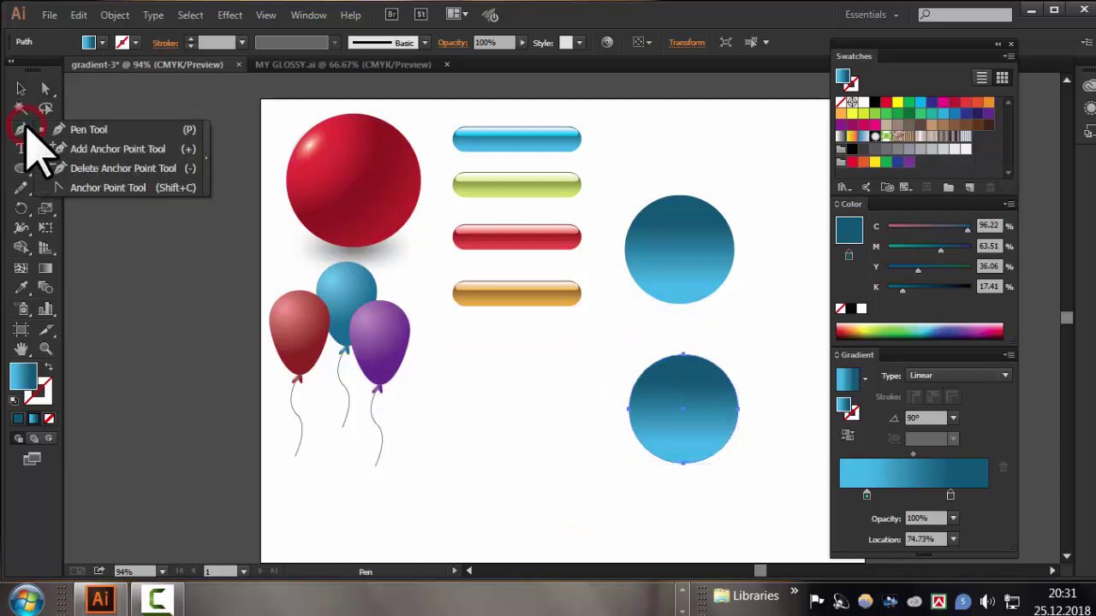
{"action": "left_click", "coordinate": [101, 168]}
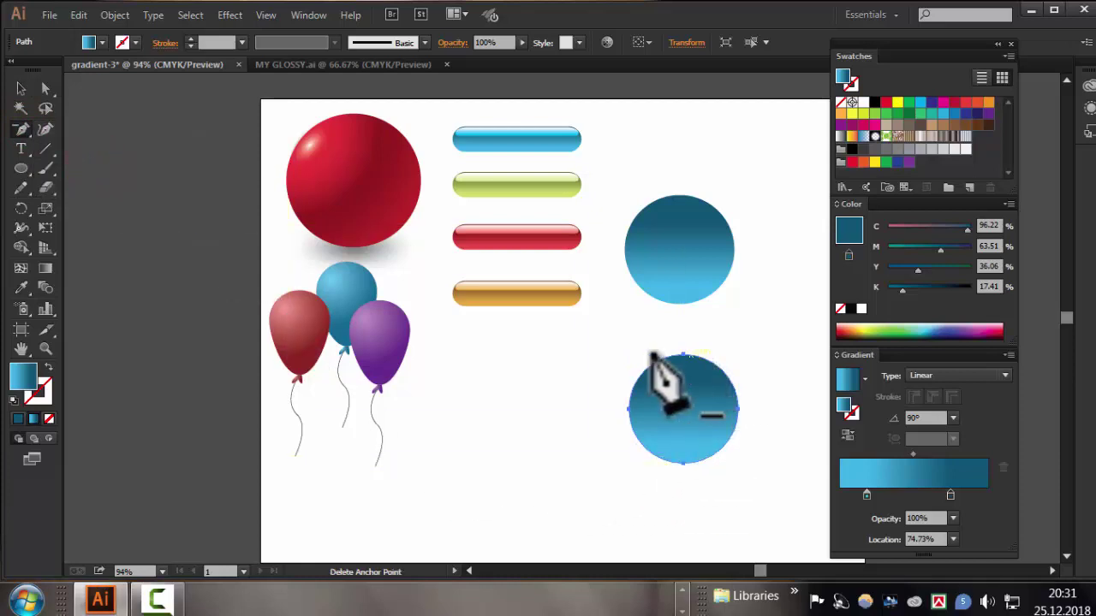
{"action": "left_click", "coordinate": [683, 461]}
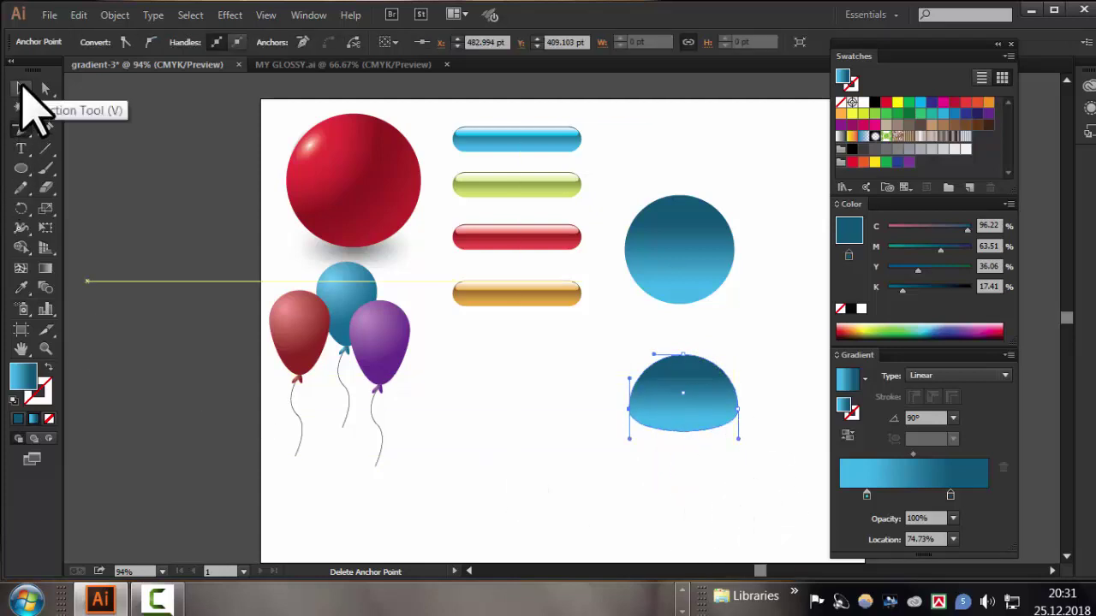
{"action": "left_click", "coordinate": [22, 88]}
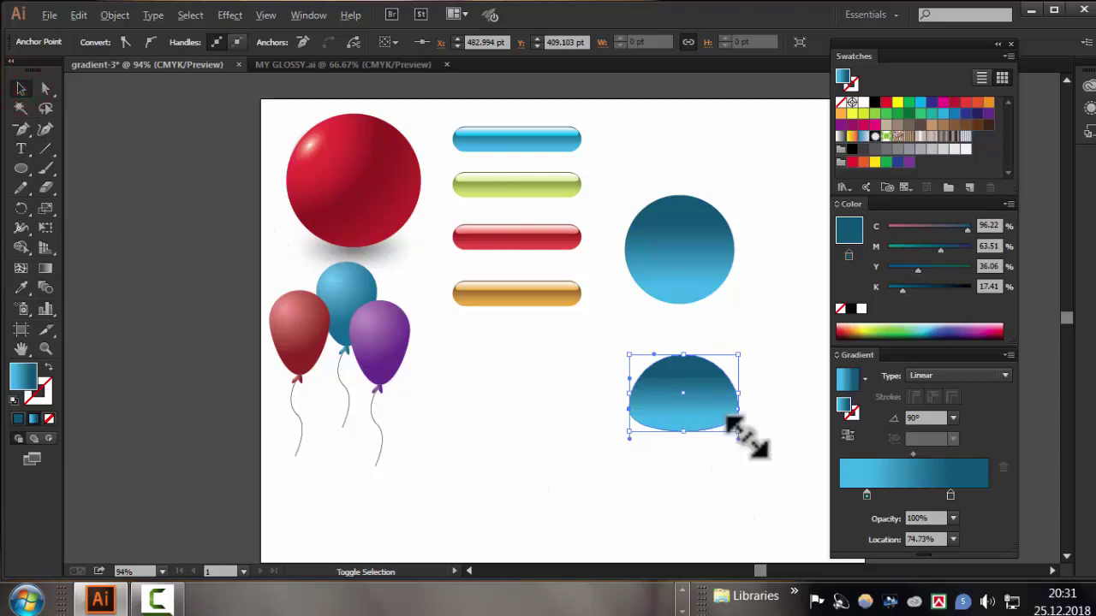
Scale the half-dome down and fit it over the top of the blue circle
{"action": "mouse_move", "coordinate": [743, 439]}
{"action": "left_mouse_down"}
{"action": "mouse_move", "coordinate": [724, 421]}
{"action": "mouse_move", "coordinate": [690, 233]}
{"action": "mouse_move", "coordinate": [707, 261]}
{"action": "left_mouse_up"}
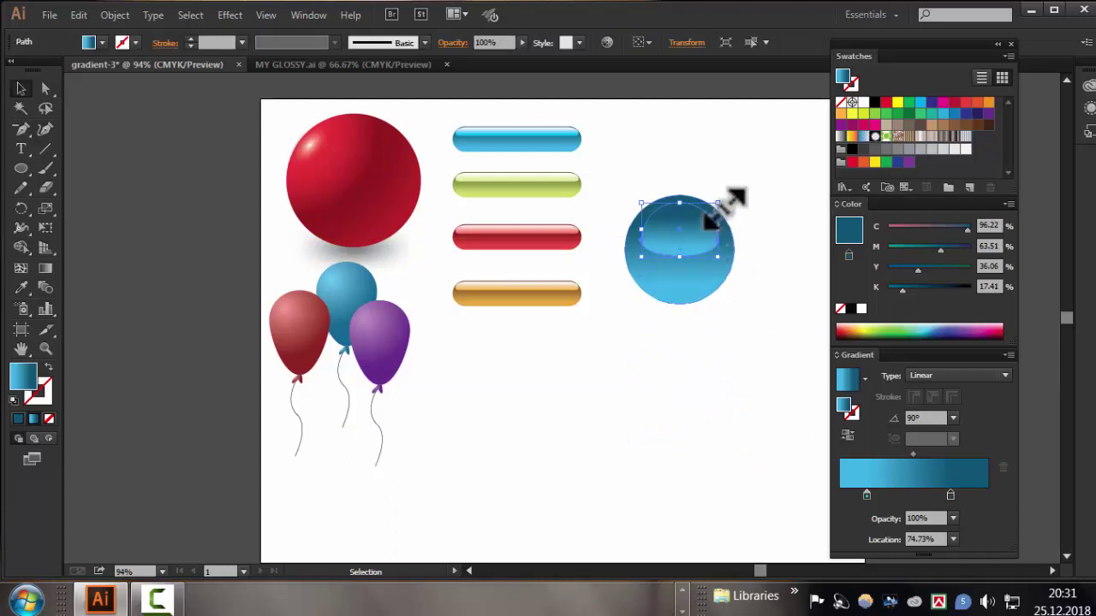
{"action": "left_click_drag", "start_coordinate": [718, 205], "coordinate": [727, 199]}
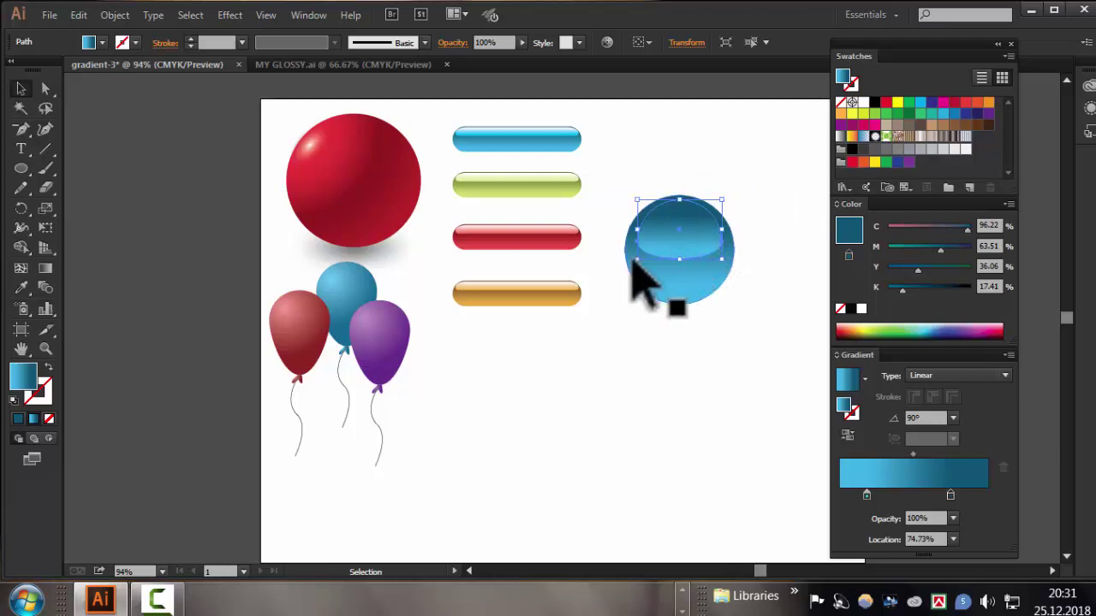
{"action": "left_click_drag", "start_coordinate": [638, 262], "coordinate": [632, 259]}
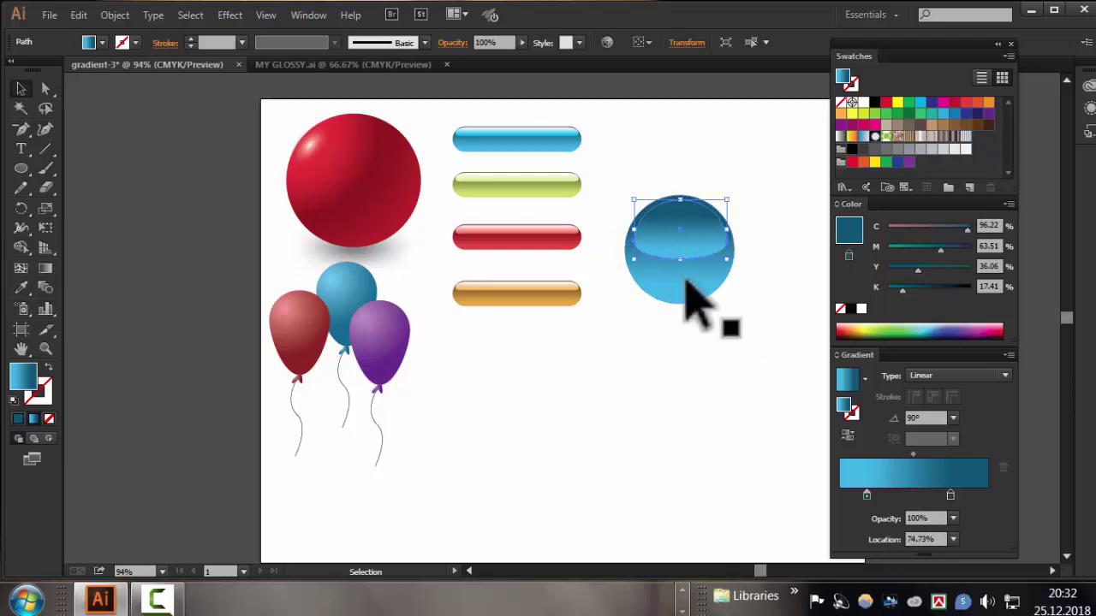
Delete the dome's dark gradient stop, move the light stop to 0%, and stretch the highlight
{"action": "left_click", "coordinate": [865, 495]}
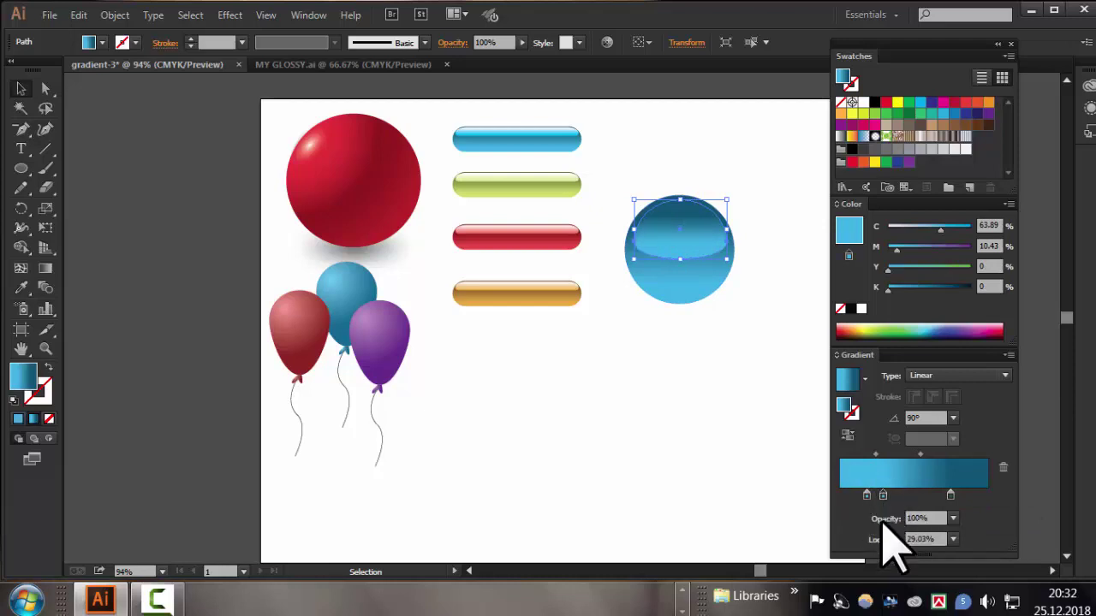
{"action": "left_click_drag", "start_coordinate": [950, 496], "coordinate": [952, 548]}
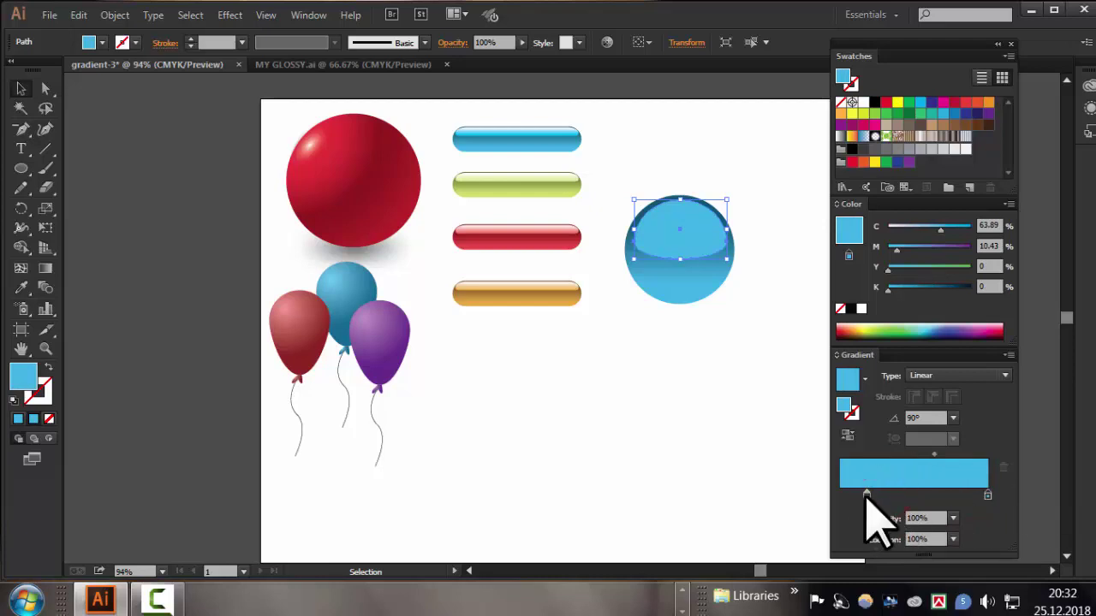
{"action": "left_click_drag", "start_coordinate": [868, 494], "coordinate": [749, 514]}
{"action": "left_click", "coordinate": [712, 428]}
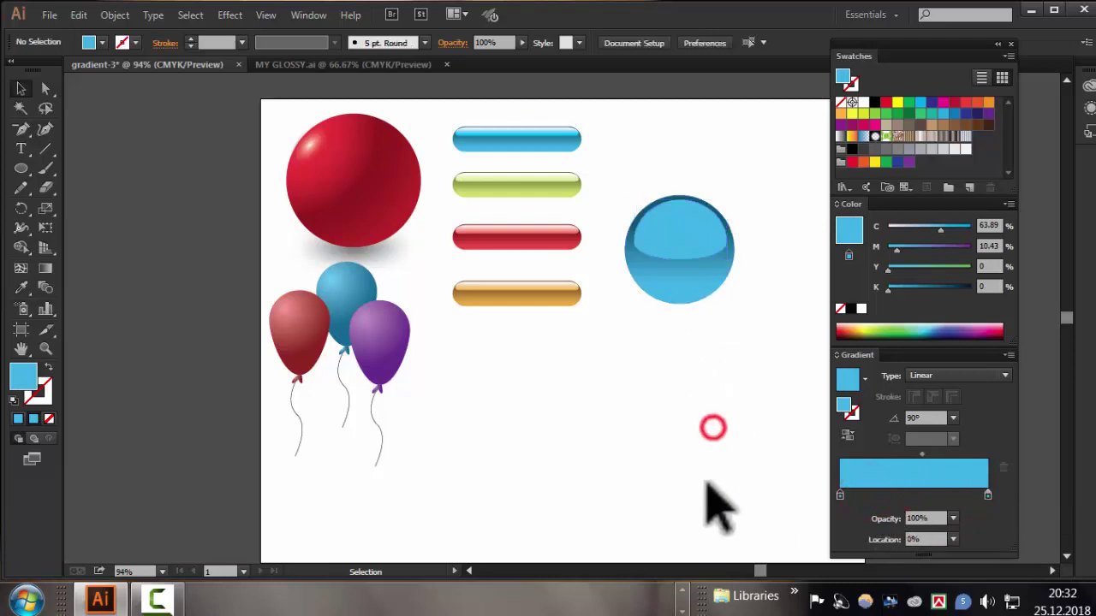
{"action": "left_click", "coordinate": [685, 244]}
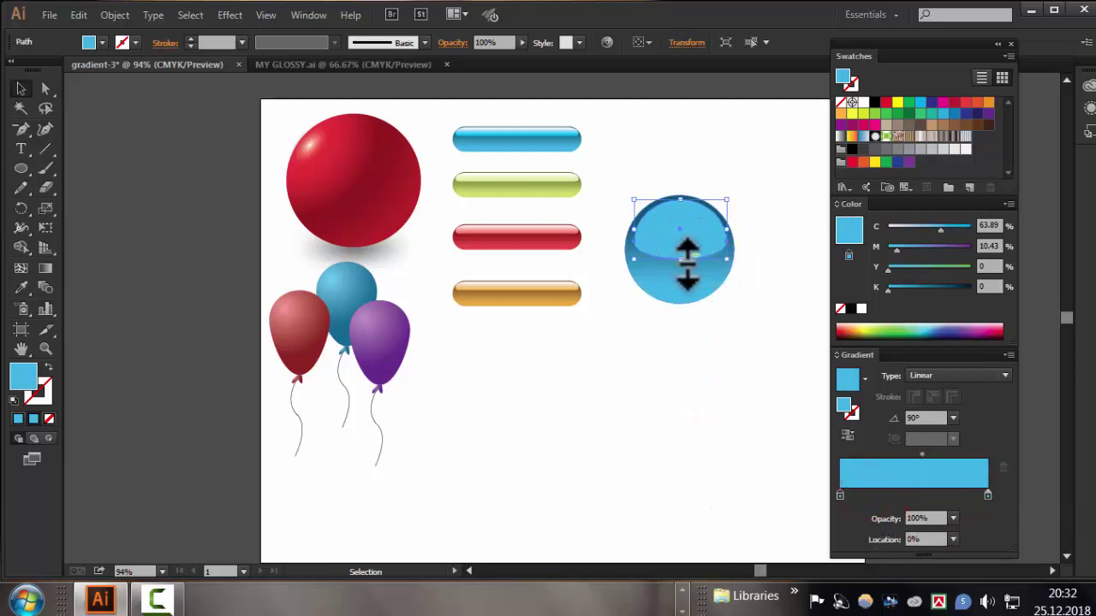
{"action": "left_click_drag", "start_coordinate": [688, 262], "coordinate": [685, 257]}
{"action": "left_click", "coordinate": [750, 356]}
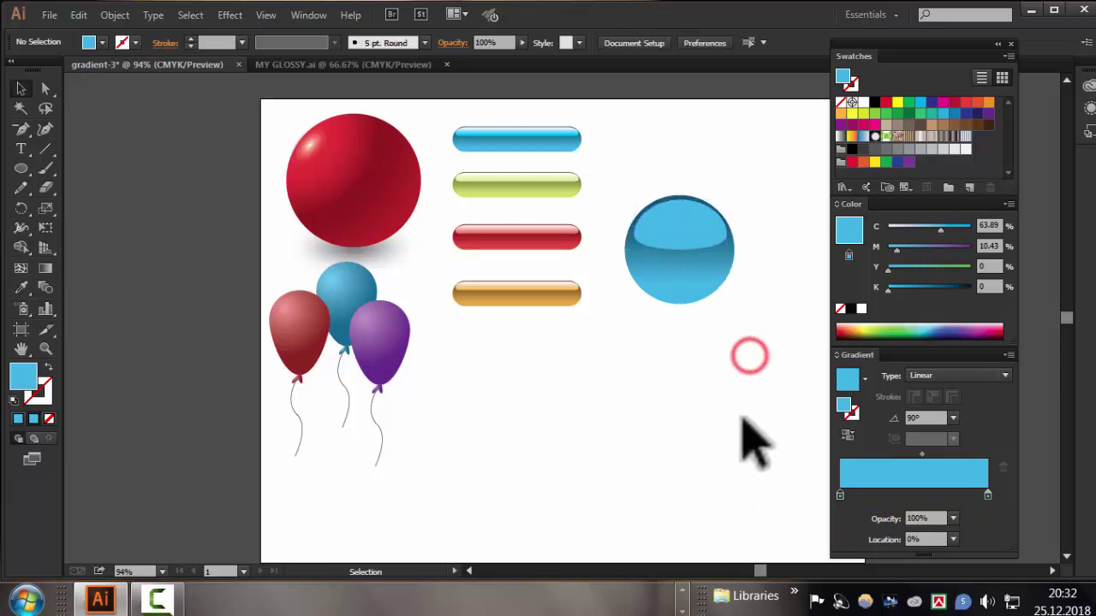
Switch the highlight's gradient stop to HSB at saturation 33% and brightness 100%
{"action": "left_click", "coordinate": [728, 521]}
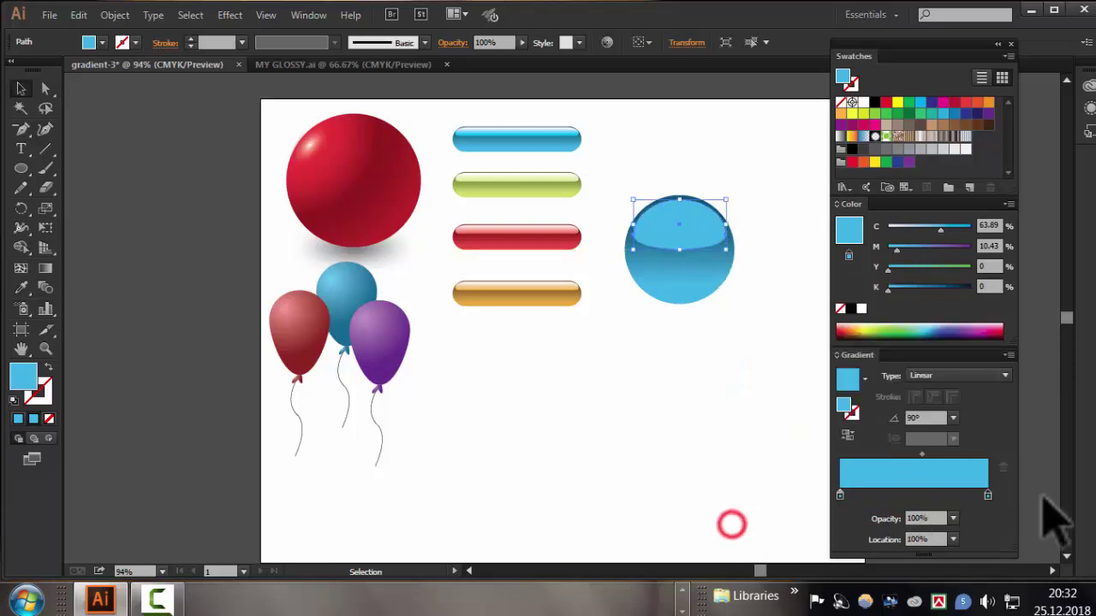
{"action": "left_click", "coordinate": [987, 494]}
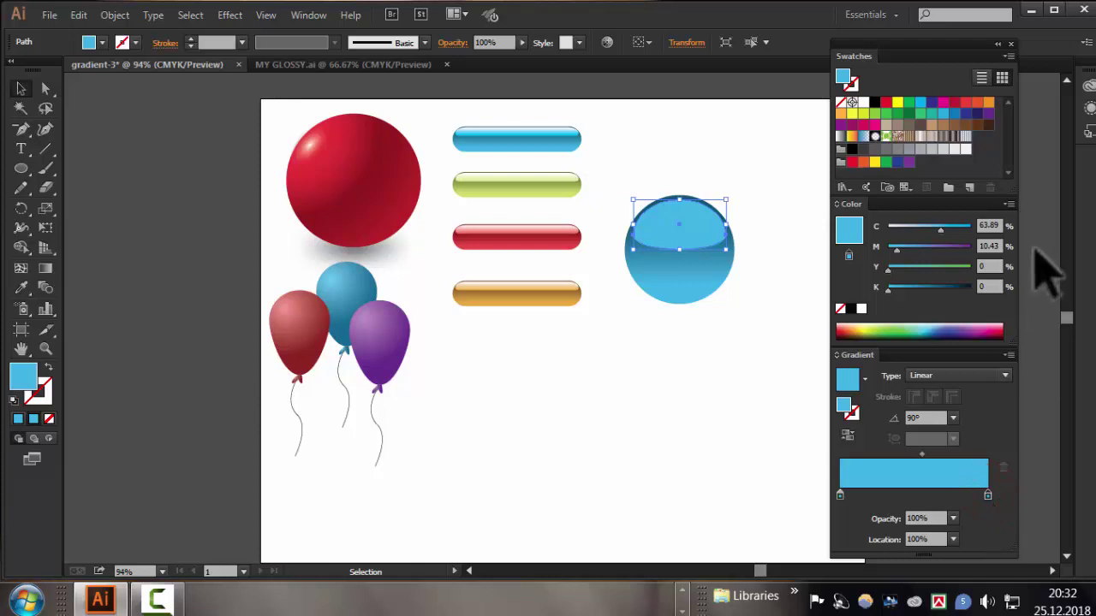
{"action": "left_click", "coordinate": [1008, 205]}
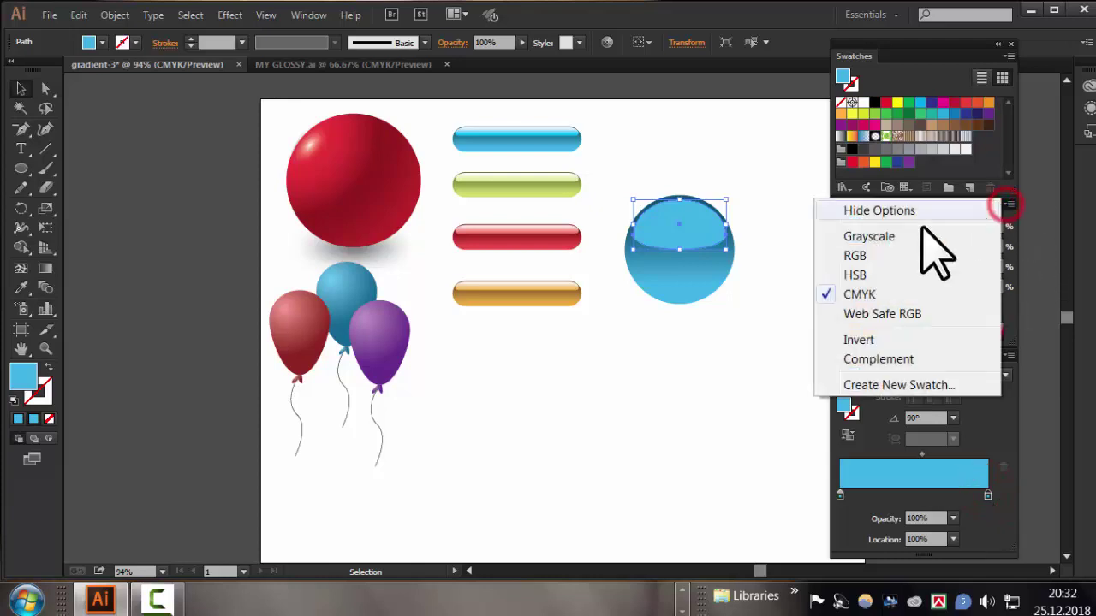
{"action": "left_click", "coordinate": [865, 274]}
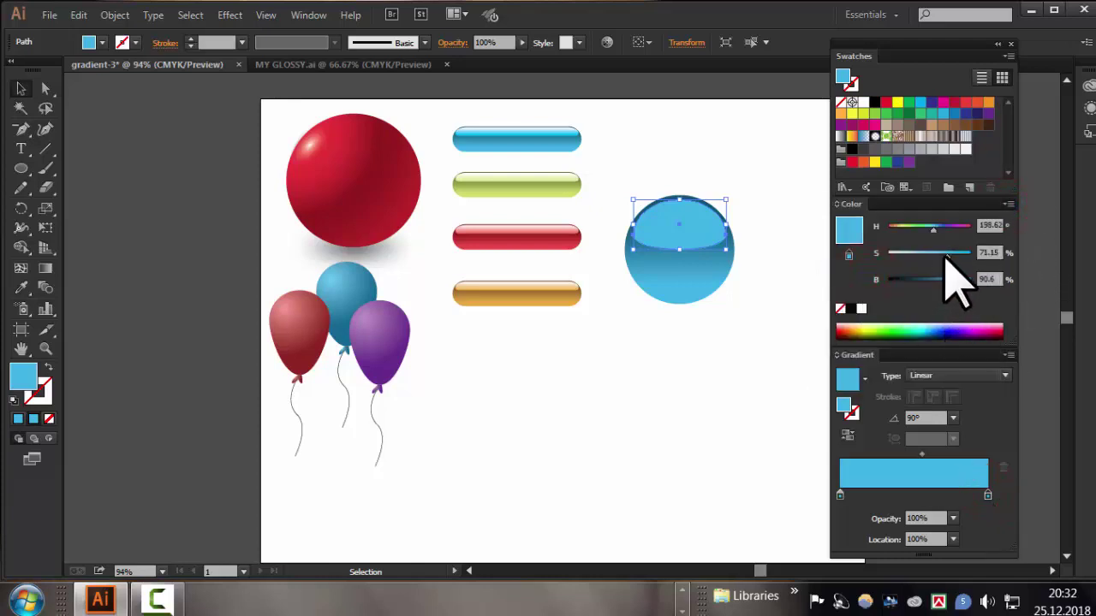
{"action": "left_click", "coordinate": [944, 255]}
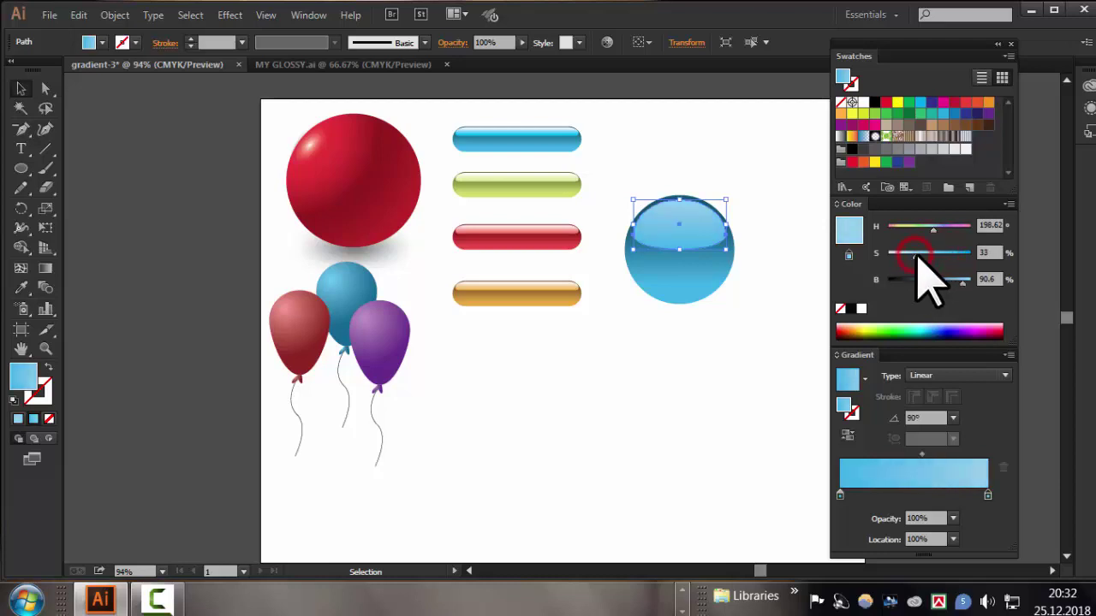
{"action": "left_click_drag", "start_coordinate": [968, 283], "coordinate": [976, 282]}
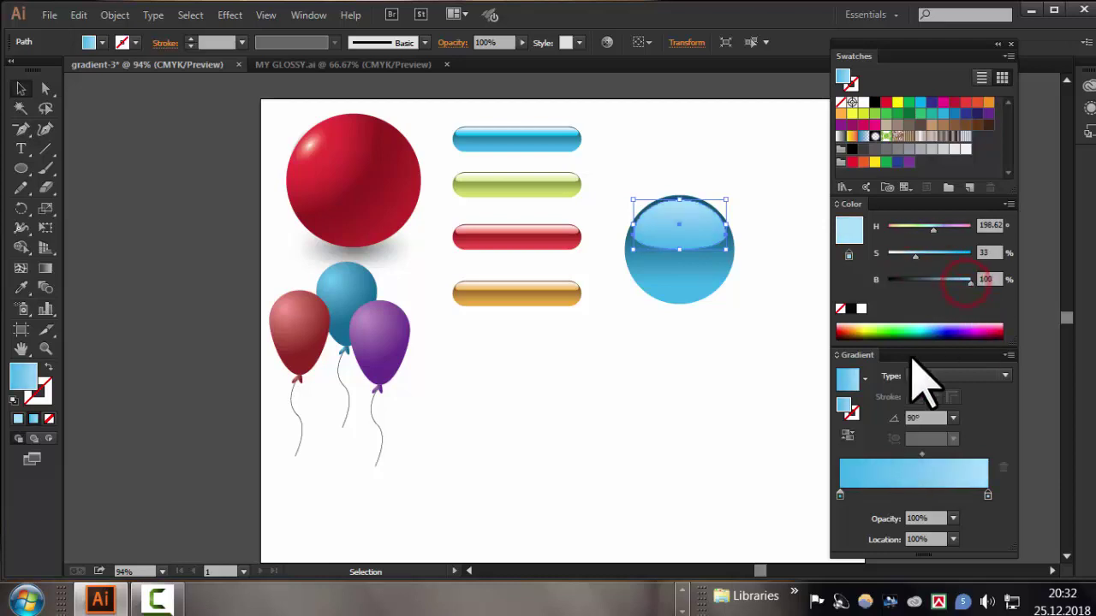
{"action": "left_click", "coordinate": [768, 416]}
Scale the glossy blue sphere down to a small button
{"action": "left_click", "coordinate": [725, 289]}
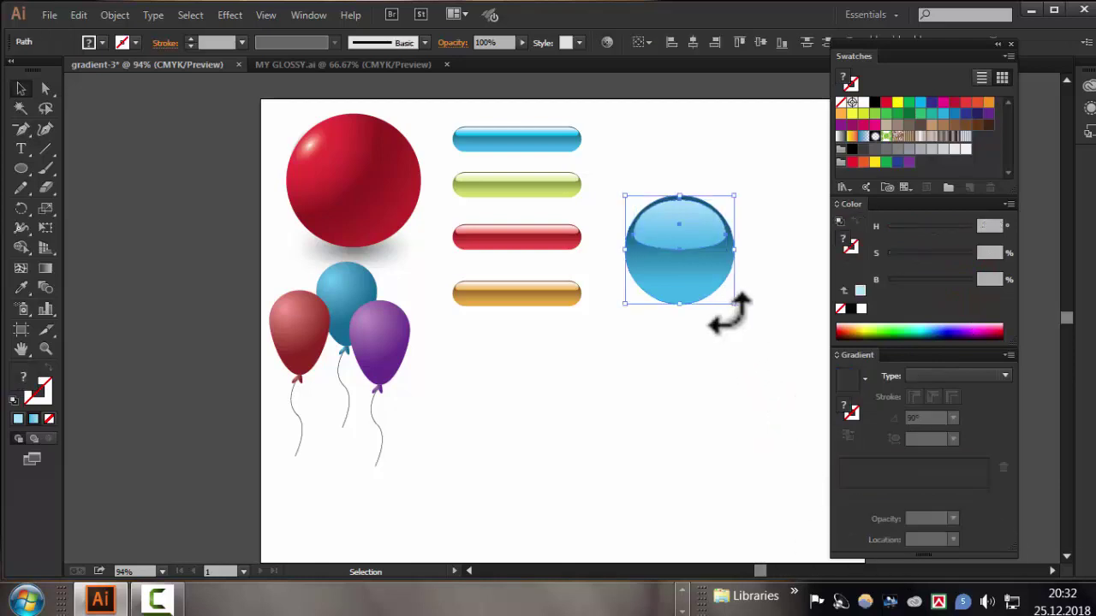
{"action": "mouse_move", "coordinate": [740, 310]}
{"action": "left_mouse_down"}
{"action": "mouse_move", "coordinate": [713, 293]}
{"action": "mouse_move", "coordinate": [671, 176]}
{"action": "mouse_move", "coordinate": [676, 264]}
{"action": "mouse_move", "coordinate": [660, 330]}
{"action": "mouse_move", "coordinate": [670, 467]}
{"action": "mouse_move", "coordinate": [690, 478]}
{"action": "left_mouse_up"}
{"action": "left_click", "coordinate": [775, 364]}
{"action": "left_click", "coordinate": [673, 276]}
{"action": "left_click", "coordinate": [739, 330]}
Alt-drag copies of the small sphere into a vertical column of four
{"action": "left_click", "coordinate": [650, 213]}
{"action": "left_click", "coordinate": [776, 452]}
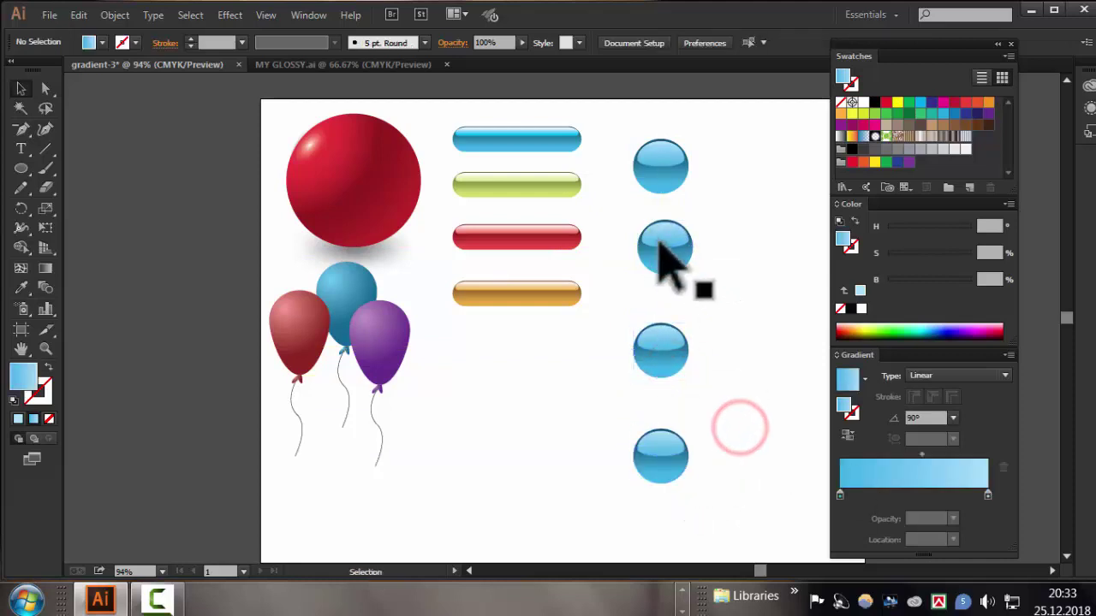
{"action": "left_click", "coordinate": [665, 249]}
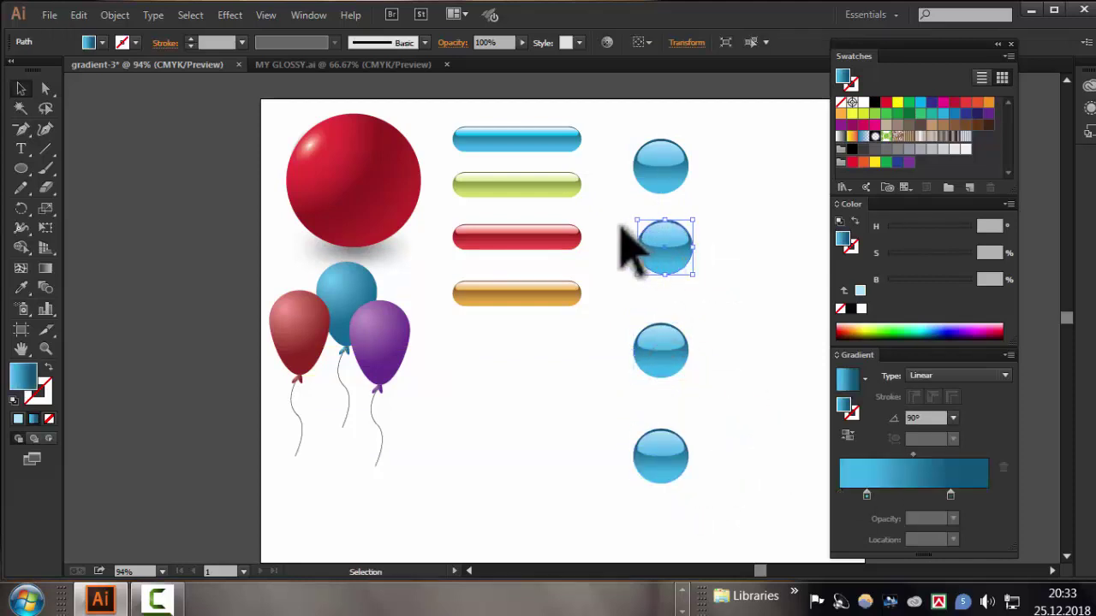
{"action": "left_click_drag", "start_coordinate": [622, 227], "coordinate": [710, 501]}
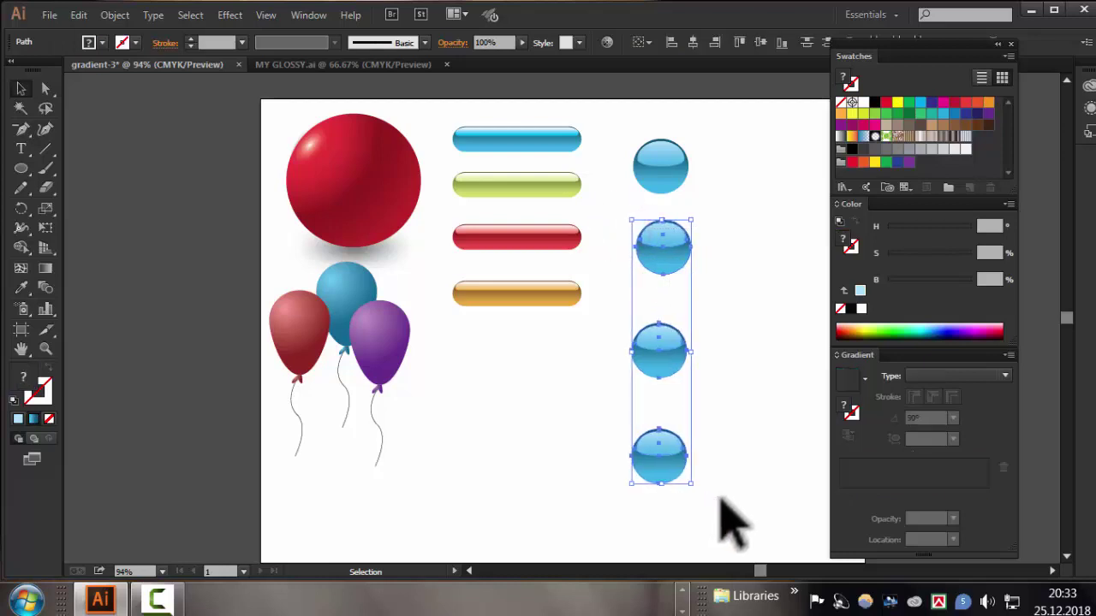
{"action": "left_click", "coordinate": [721, 476]}
{"action": "left_click_drag", "start_coordinate": [610, 210], "coordinate": [664, 248]}
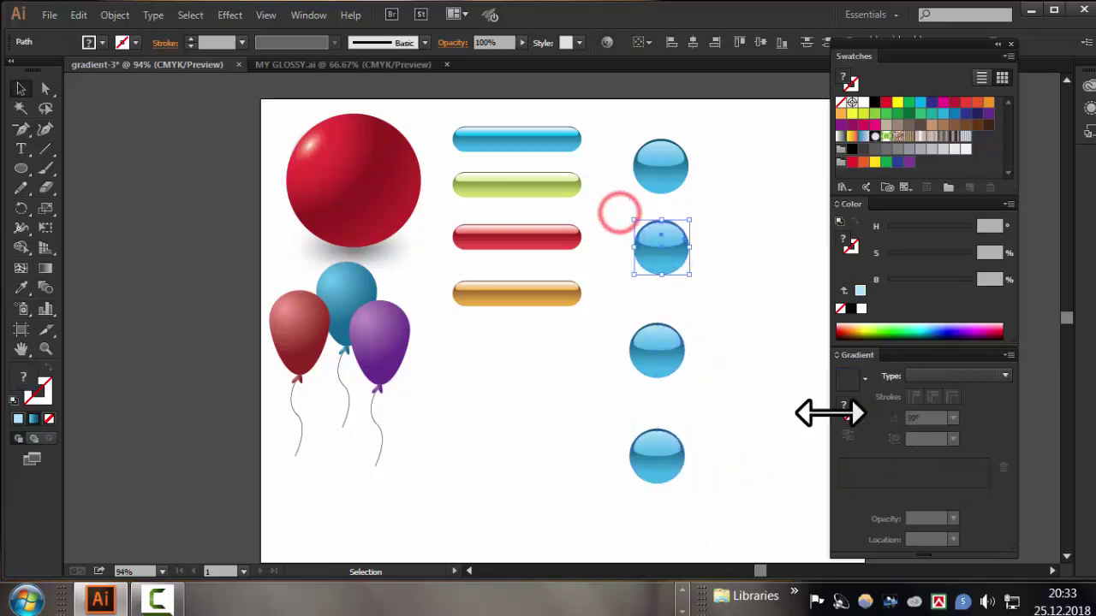
Recolor the second sphere purple by dragging its base colour on the Recolor Artwork wheel
{"action": "left_click", "coordinate": [607, 44]}
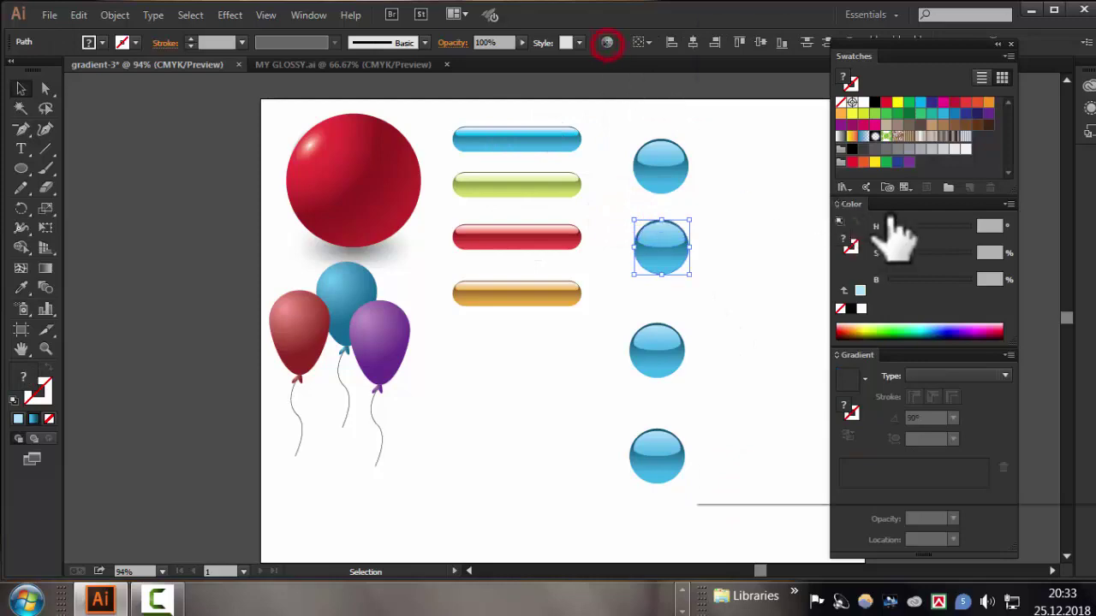
{"action": "mouse_move", "coordinate": [941, 21]}
{"action": "left_mouse_down"}
{"action": "mouse_move", "coordinate": [401, 81]}
{"action": "mouse_move", "coordinate": [273, 23]}
{"action": "left_mouse_up"}
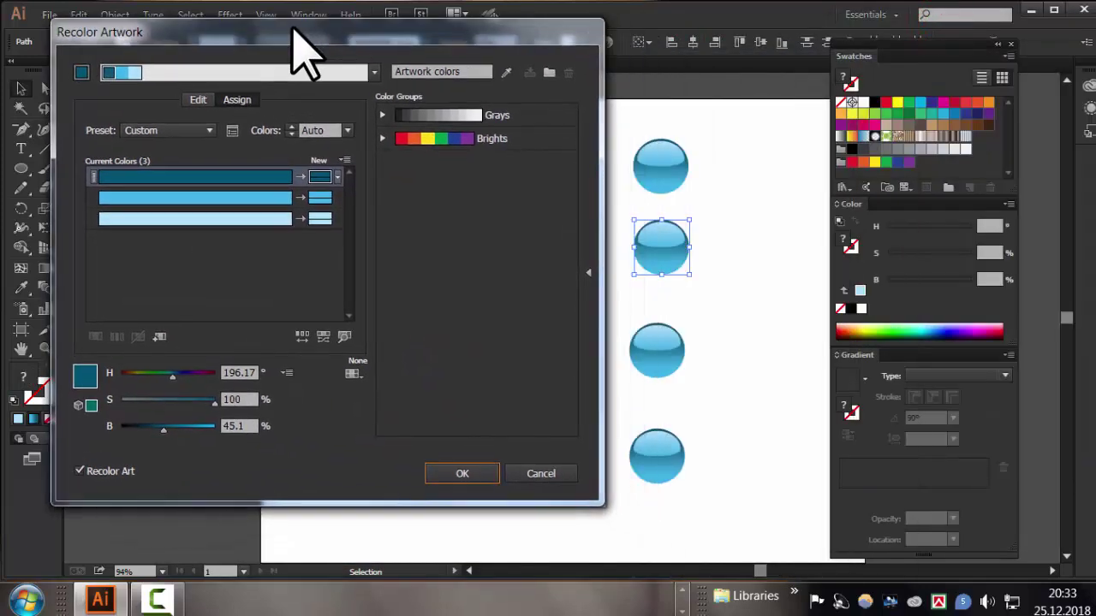
{"action": "left_click", "coordinate": [197, 100]}
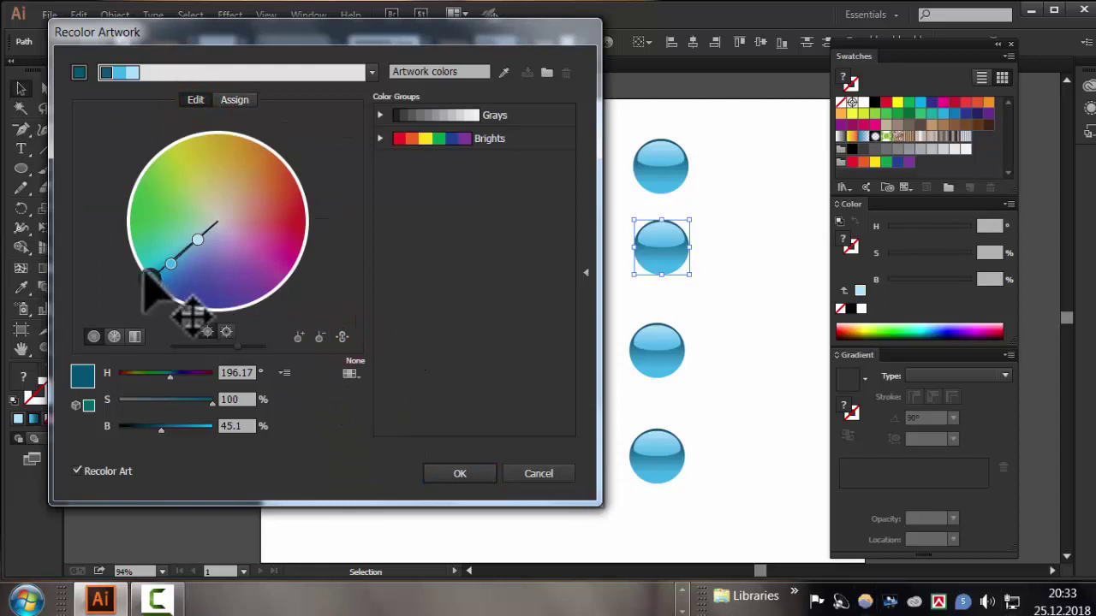
{"action": "mouse_move", "coordinate": [149, 276]}
{"action": "left_mouse_down"}
{"action": "mouse_move", "coordinate": [166, 202]}
{"action": "mouse_move", "coordinate": [264, 171]}
{"action": "mouse_move", "coordinate": [286, 215]}
{"action": "mouse_move", "coordinate": [241, 155]}
{"action": "mouse_move", "coordinate": [262, 232]}
{"action": "mouse_move", "coordinate": [236, 303]}
{"action": "mouse_move", "coordinate": [260, 292]}
{"action": "left_mouse_up"}
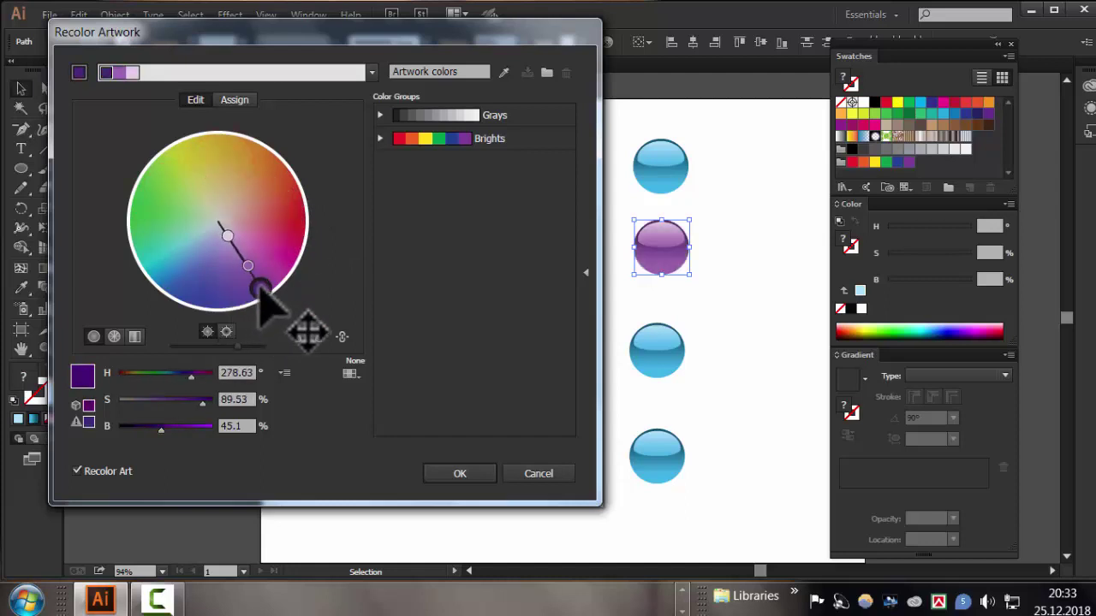
{"action": "key", "text": "Return"}
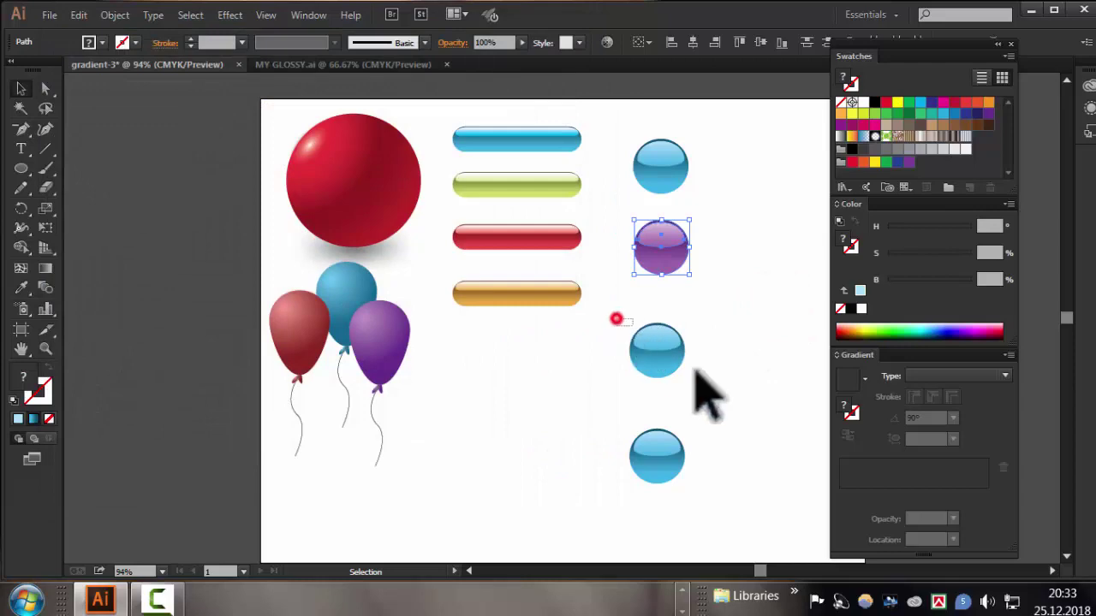
Recolor the third sphere green using the Recolor Artwork colour wheel
{"action": "left_click_drag", "start_coordinate": [617, 319], "coordinate": [695, 371]}
{"action": "left_click", "coordinate": [607, 42]}
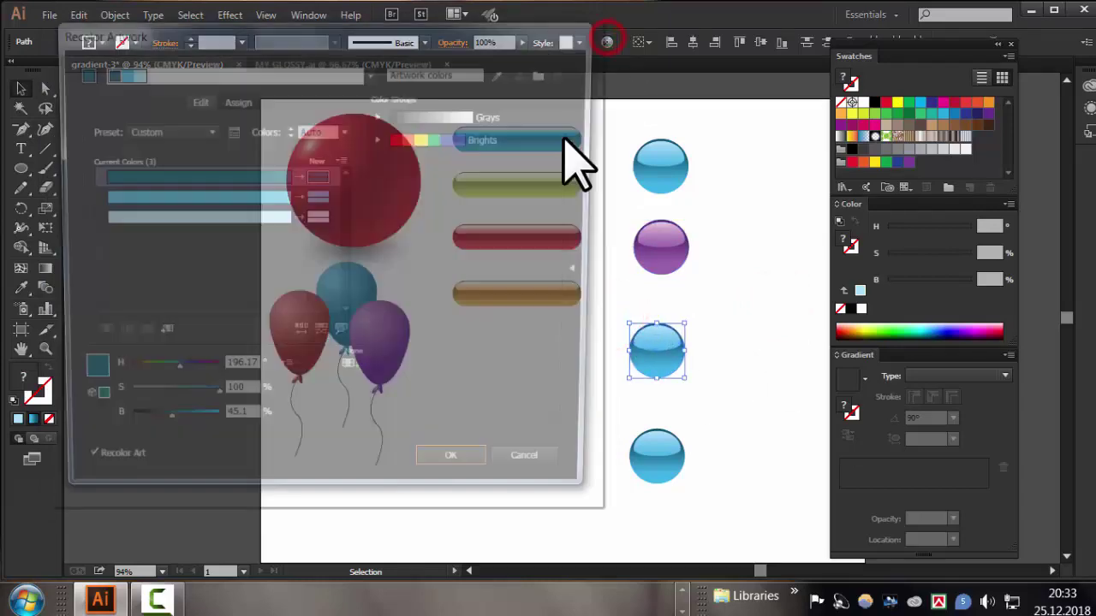
{"action": "left_click", "coordinate": [196, 100]}
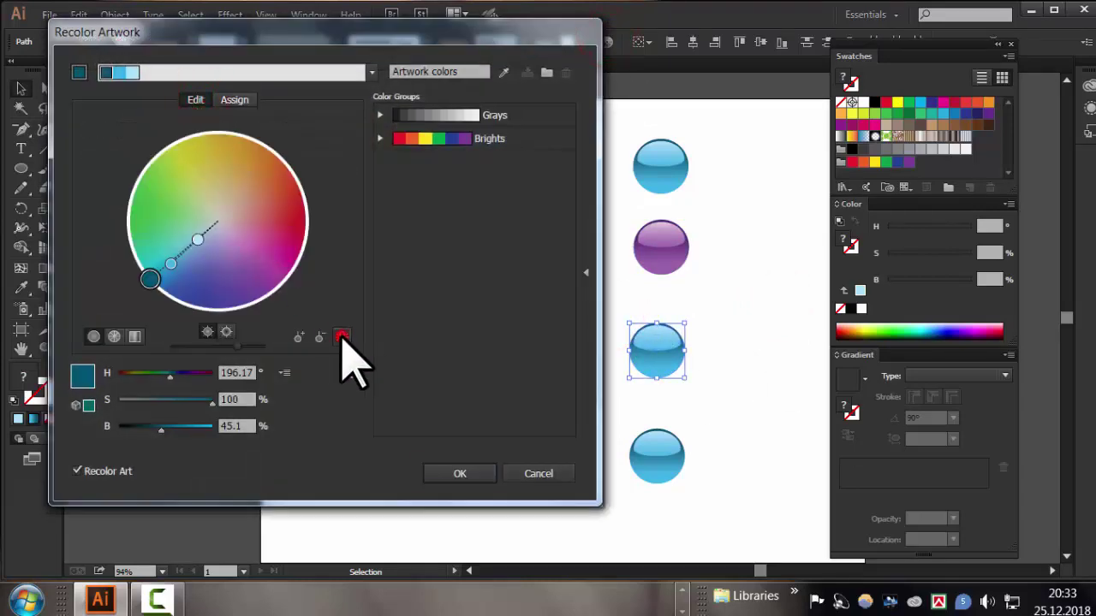
{"action": "mouse_move", "coordinate": [150, 279]}
{"action": "left_mouse_down"}
{"action": "mouse_move", "coordinate": [168, 208]}
{"action": "mouse_move", "coordinate": [147, 200]}
{"action": "left_mouse_up"}
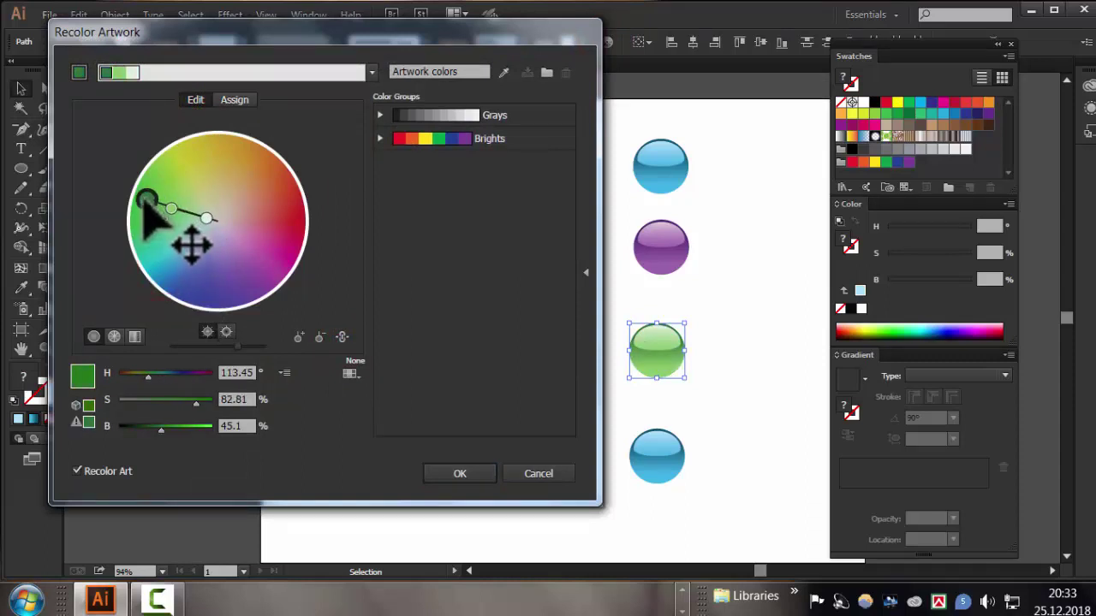
{"action": "left_click", "coordinate": [460, 474]}
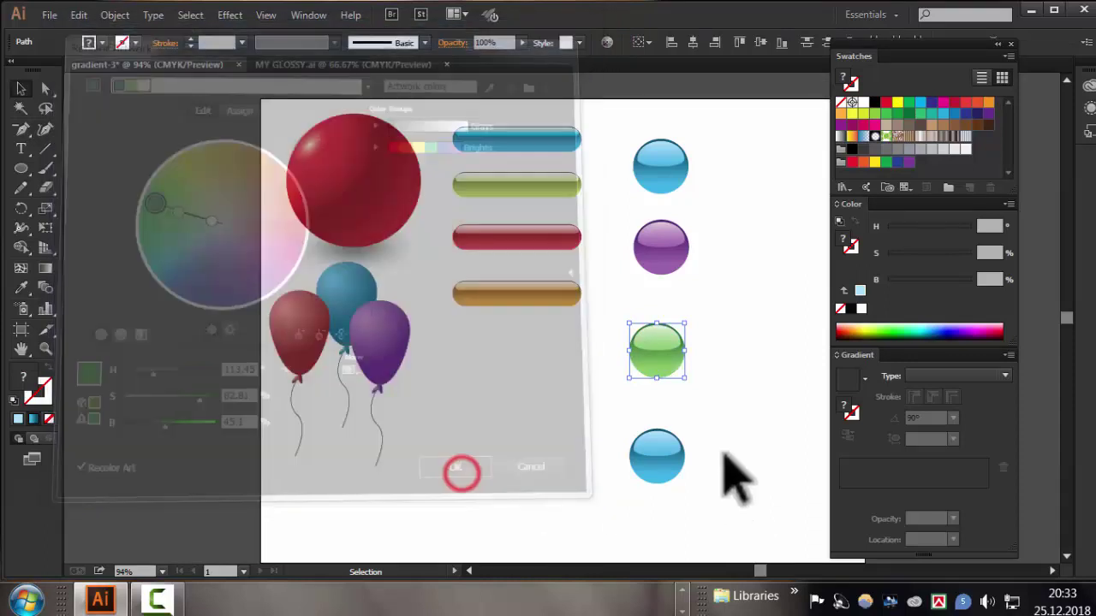
{"action": "left_click_drag", "start_coordinate": [604, 425], "coordinate": [655, 466]}
Try a green hue on the bottom sphere in Recolor Artwork, then cancel
{"action": "left_click", "coordinate": [606, 42]}
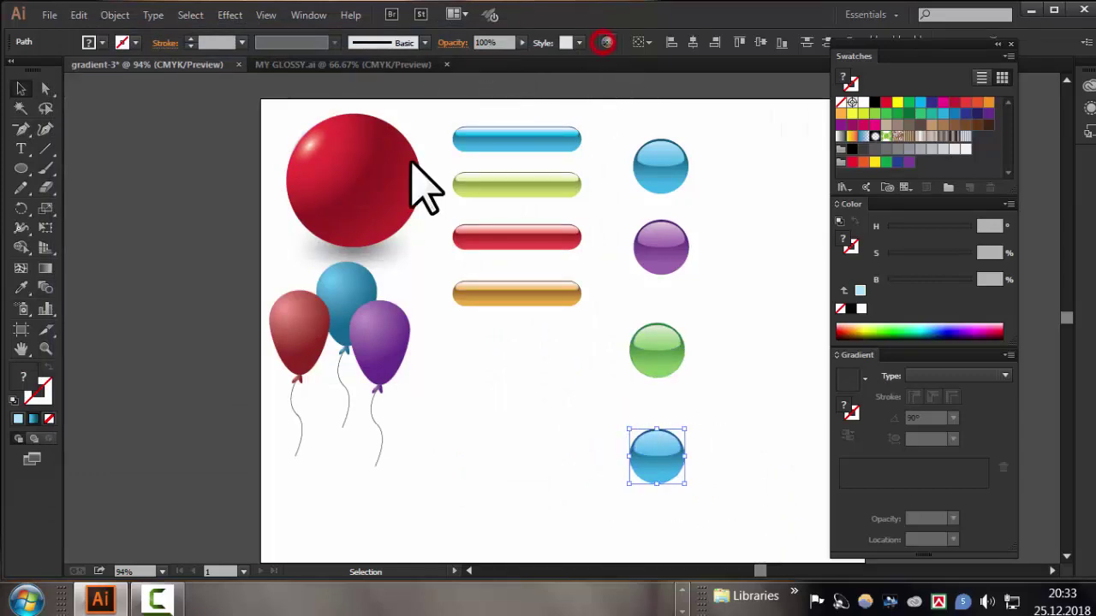
{"action": "left_click", "coordinate": [196, 101]}
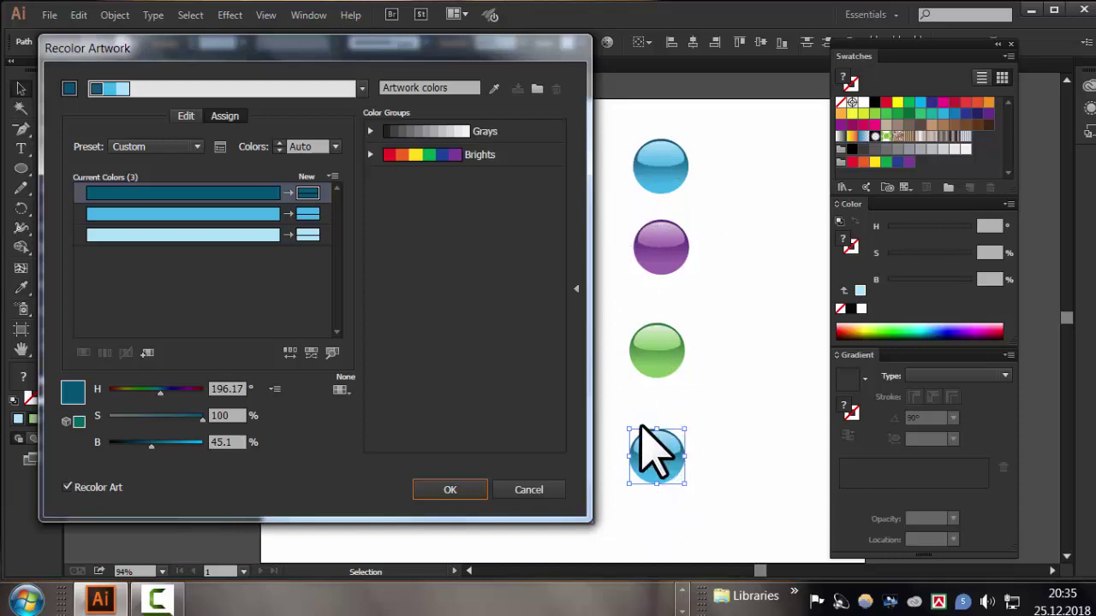
{"action": "mouse_move", "coordinate": [183, 193]}
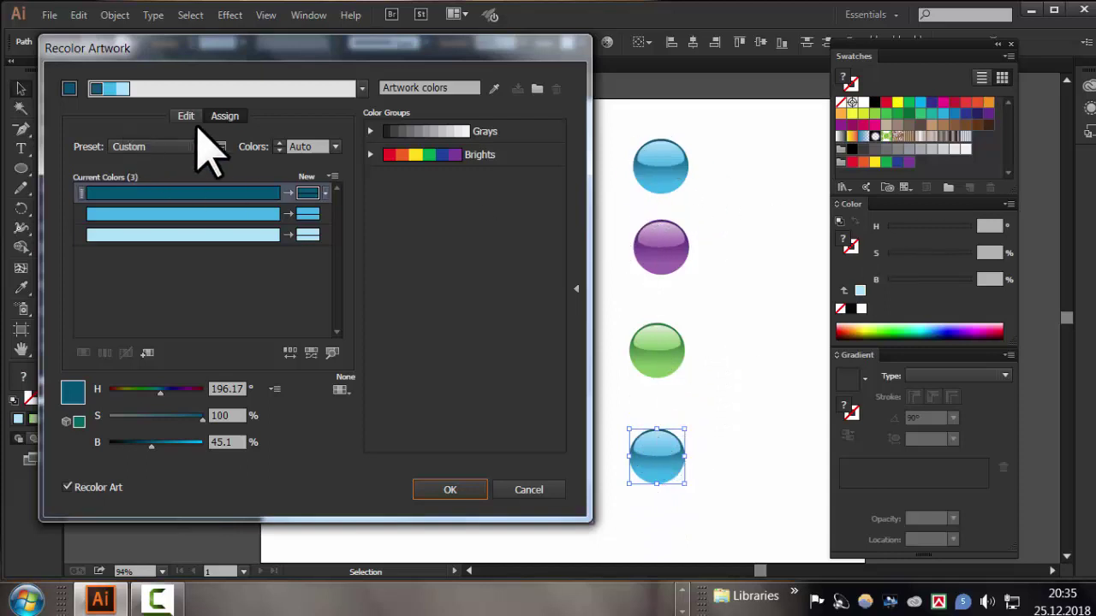
{"action": "left_click", "coordinate": [187, 115]}
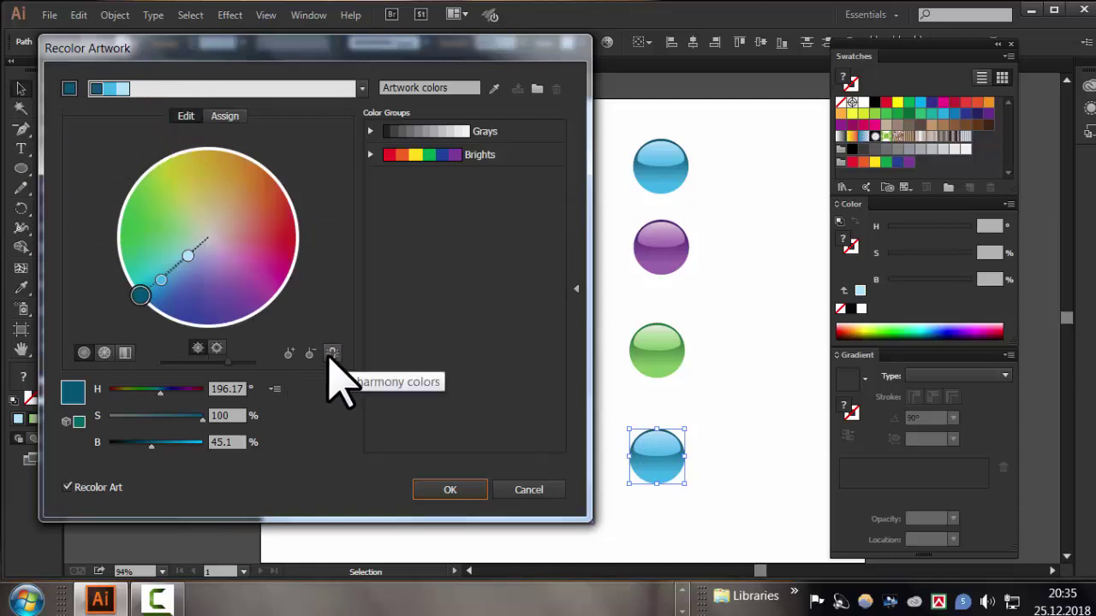
{"action": "mouse_move", "coordinate": [139, 296]}
{"action": "left_mouse_down"}
{"action": "mouse_move", "coordinate": [171, 203]}
{"action": "mouse_move", "coordinate": [145, 229]}
{"action": "left_mouse_up"}
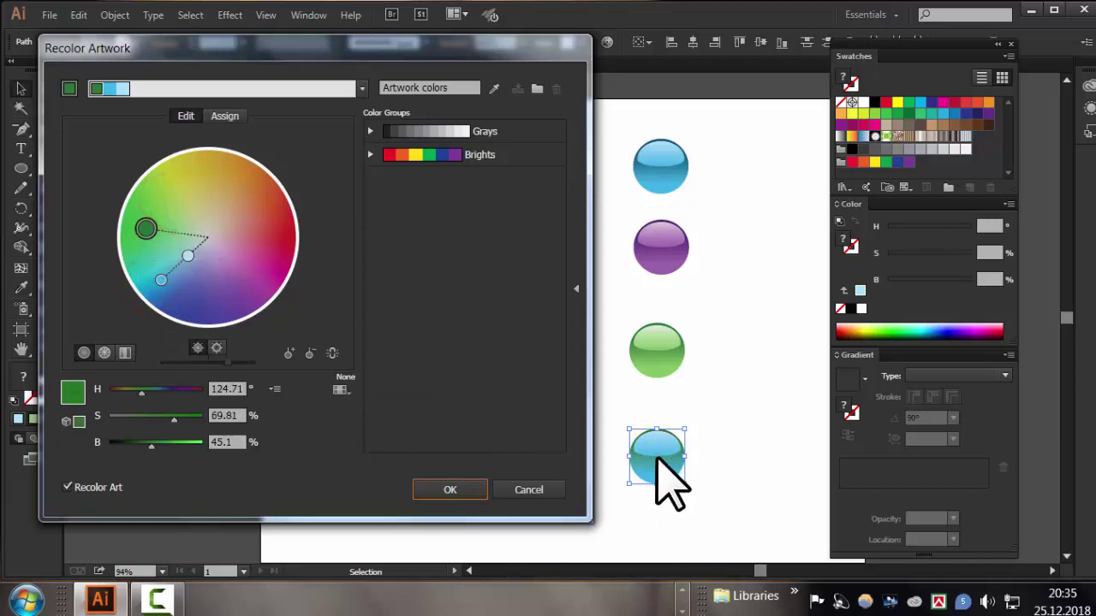
{"action": "left_click", "coordinate": [524, 490]}
Recolor the bottom sphere deep red: hue 0°, saturation 100%, brightness about 38
{"action": "left_click", "coordinate": [607, 43]}
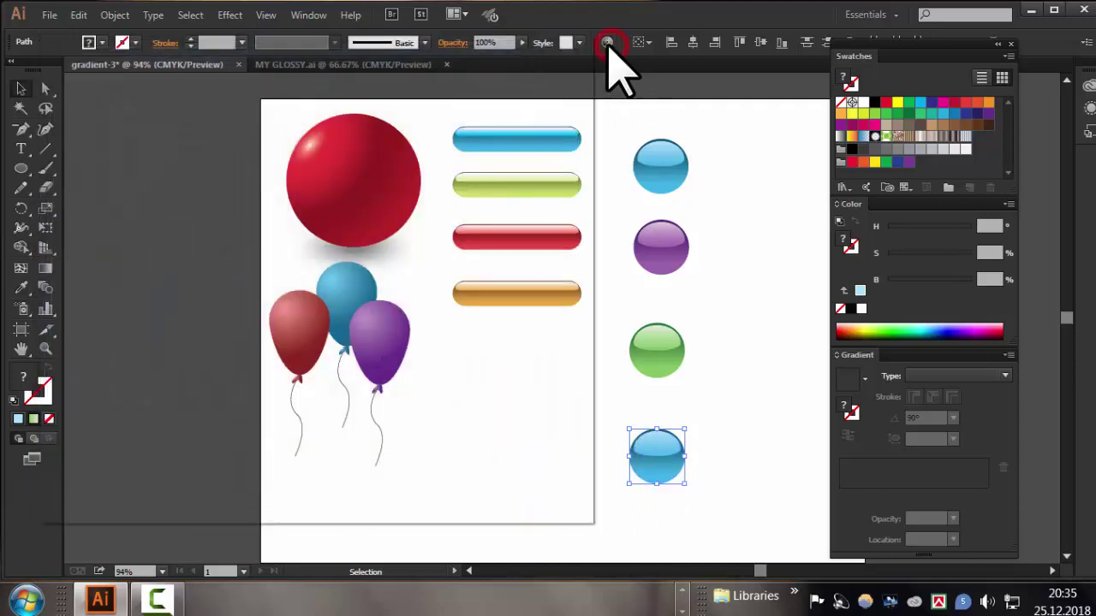
{"action": "left_click", "coordinate": [185, 116]}
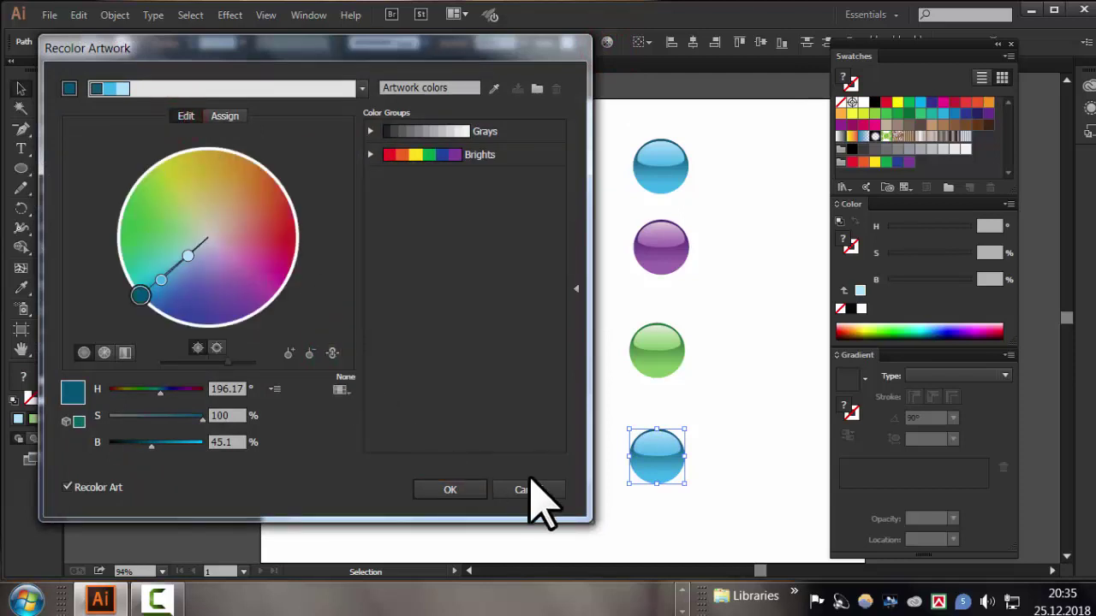
{"action": "mouse_move", "coordinate": [139, 295]}
{"action": "left_mouse_down"}
{"action": "mouse_move", "coordinate": [239, 252]}
{"action": "mouse_move", "coordinate": [266, 228]}
{"action": "mouse_move", "coordinate": [248, 271]}
{"action": "mouse_move", "coordinate": [247, 208]}
{"action": "mouse_move", "coordinate": [264, 265]}
{"action": "mouse_move", "coordinate": [259, 298]}
{"action": "mouse_move", "coordinate": [208, 300]}
{"action": "mouse_move", "coordinate": [165, 277]}
{"action": "left_mouse_up"}
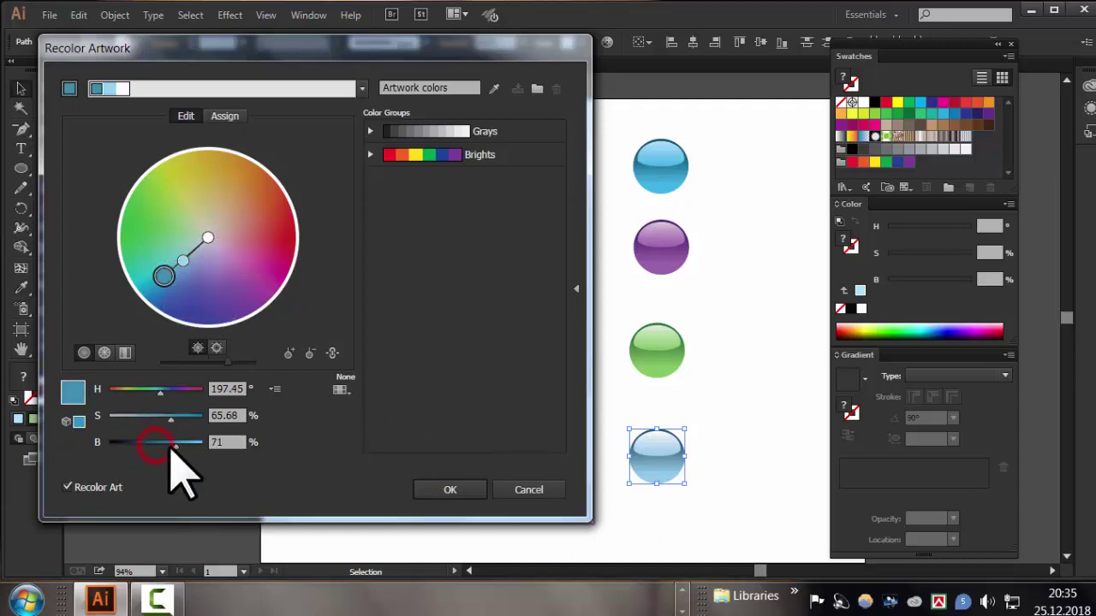
{"action": "left_click_drag", "start_coordinate": [153, 445], "coordinate": [159, 445]}
{"action": "mouse_move", "coordinate": [152, 389]}
{"action": "left_mouse_down"}
{"action": "mouse_move", "coordinate": [120, 390]}
{"action": "mouse_move", "coordinate": [177, 391]}
{"action": "mouse_move", "coordinate": [109, 391]}
{"action": "left_mouse_up"}
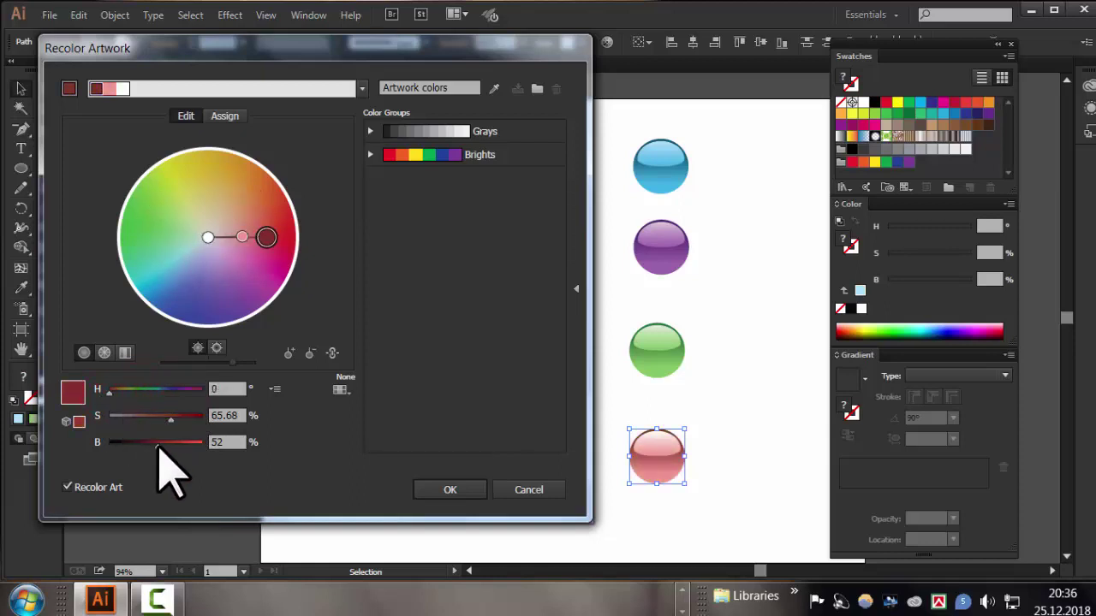
{"action": "left_click_drag", "start_coordinate": [169, 419], "coordinate": [203, 418]}
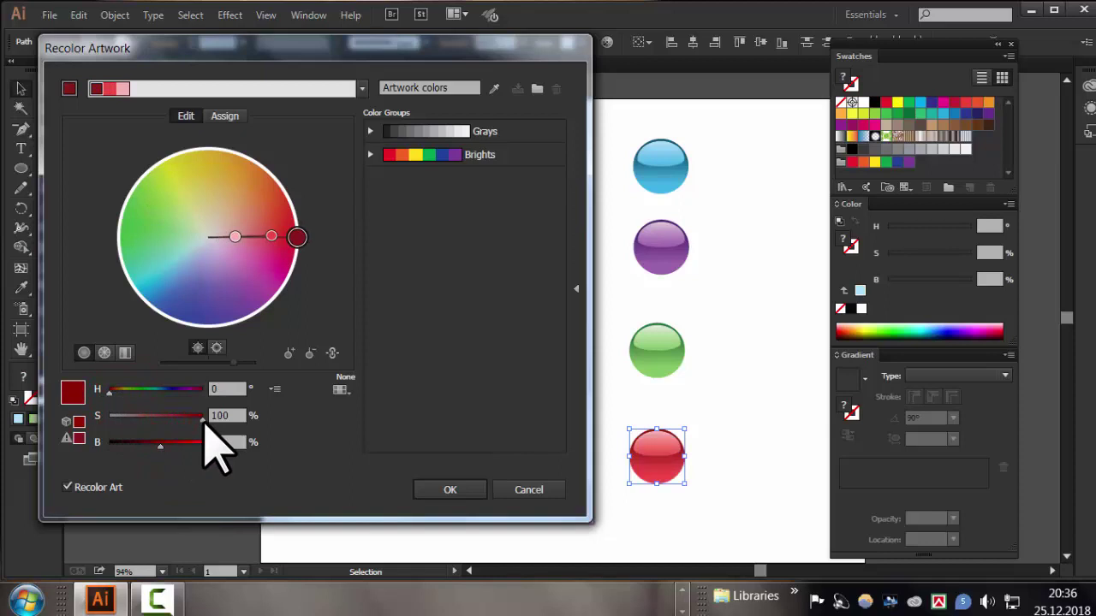
{"action": "left_click_drag", "start_coordinate": [151, 441], "coordinate": [156, 447]}
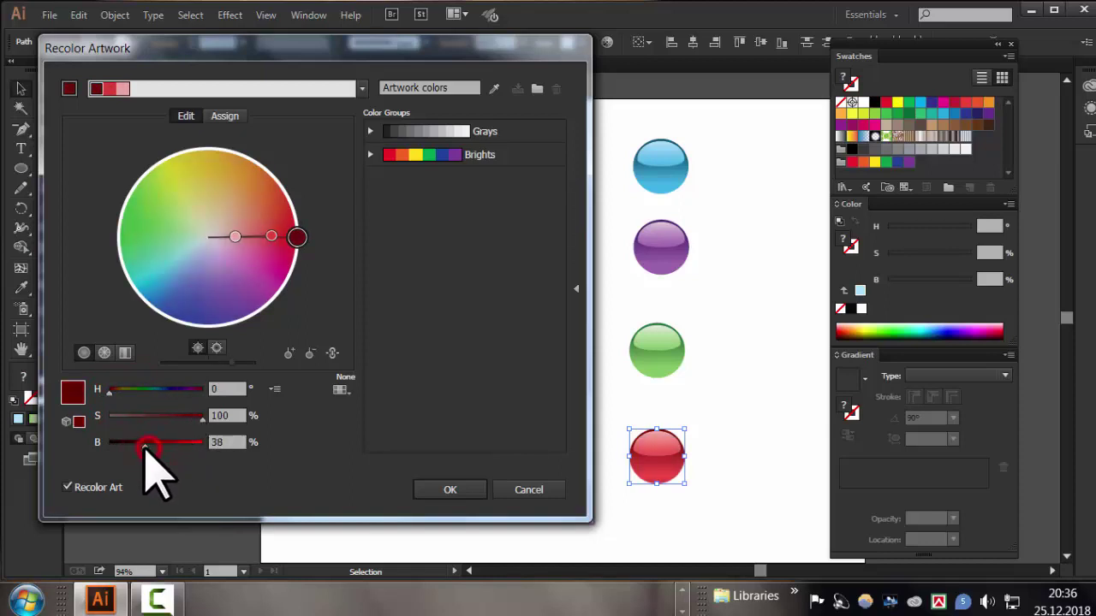
{"action": "left_click", "coordinate": [449, 489]}
Scale all four small spheres down together and move them toward the artboard's right edge
{"action": "left_click", "coordinate": [660, 248]}
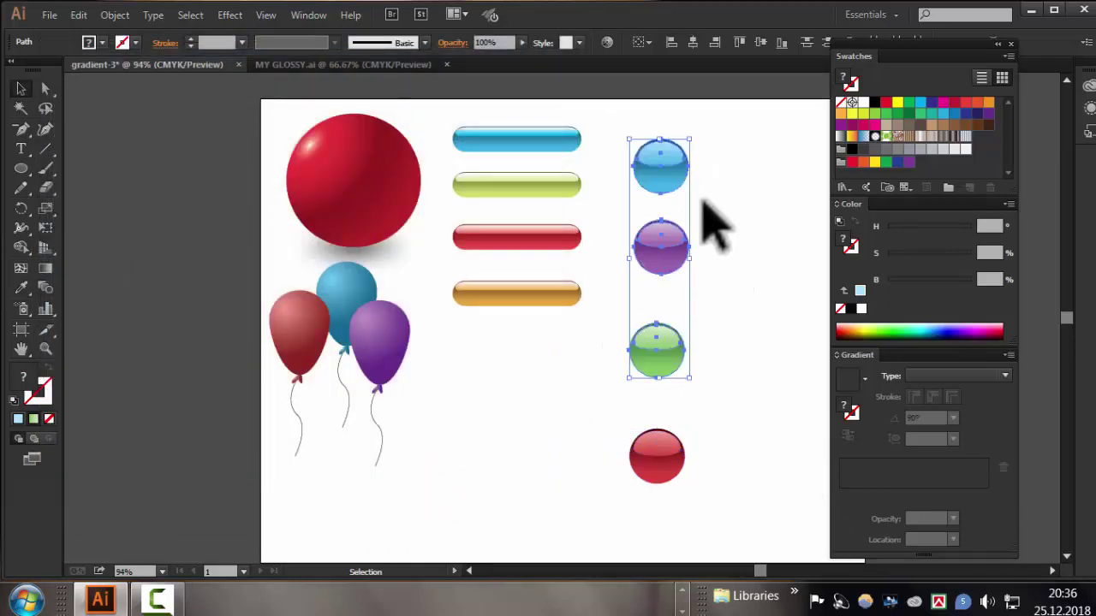
{"action": "left_click", "coordinate": [746, 269]}
{"action": "left_click_drag", "start_coordinate": [624, 139], "coordinate": [721, 550]}
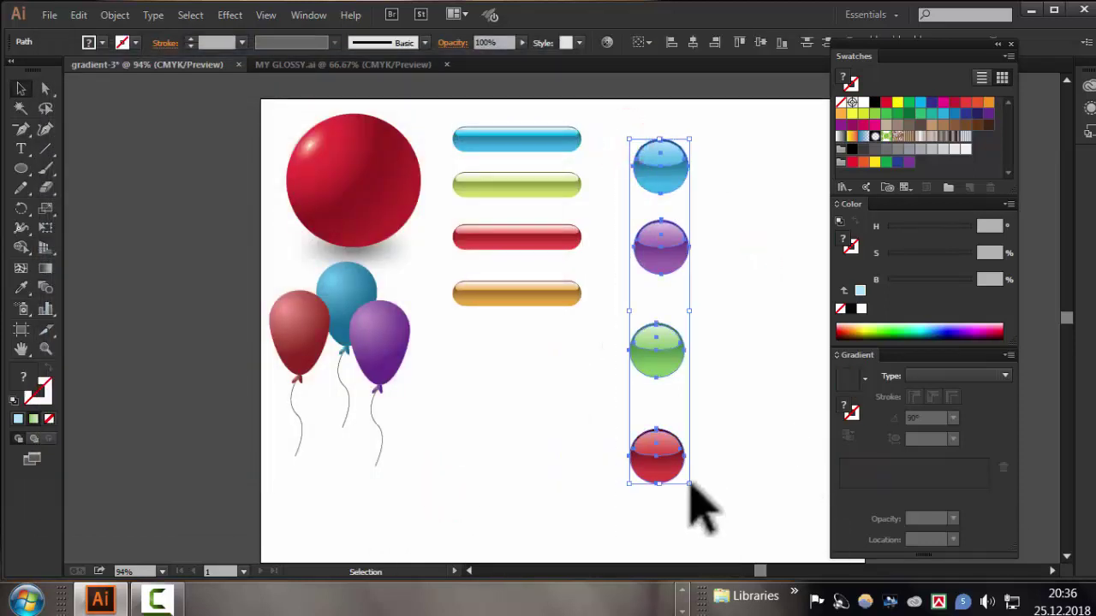
{"action": "left_click_drag", "start_coordinate": [685, 482], "coordinate": [682, 443]}
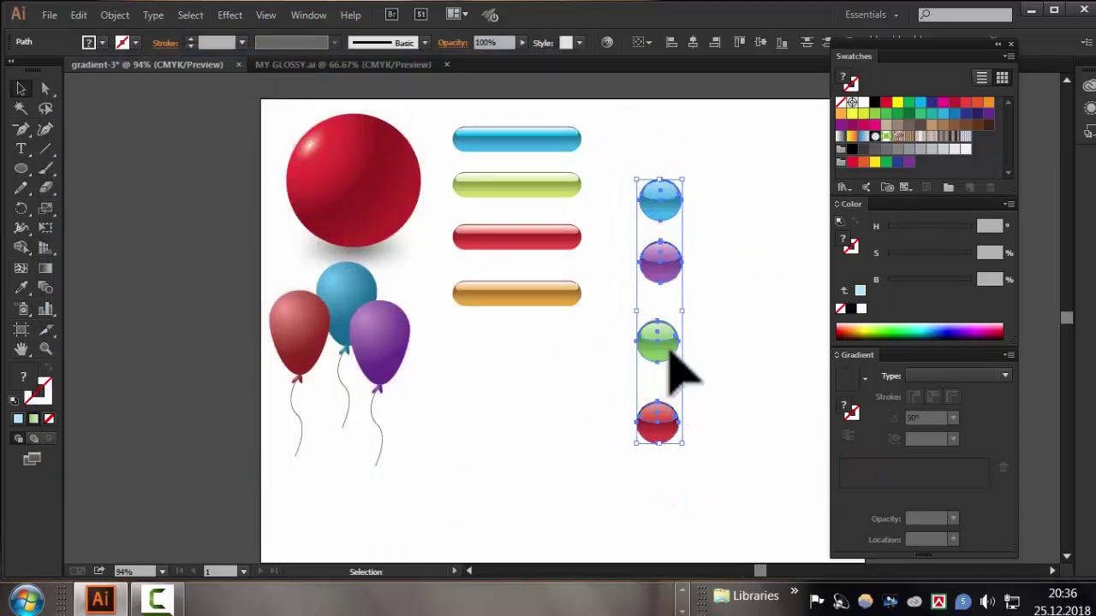
{"action": "left_click_drag", "start_coordinate": [665, 347], "coordinate": [764, 254]}
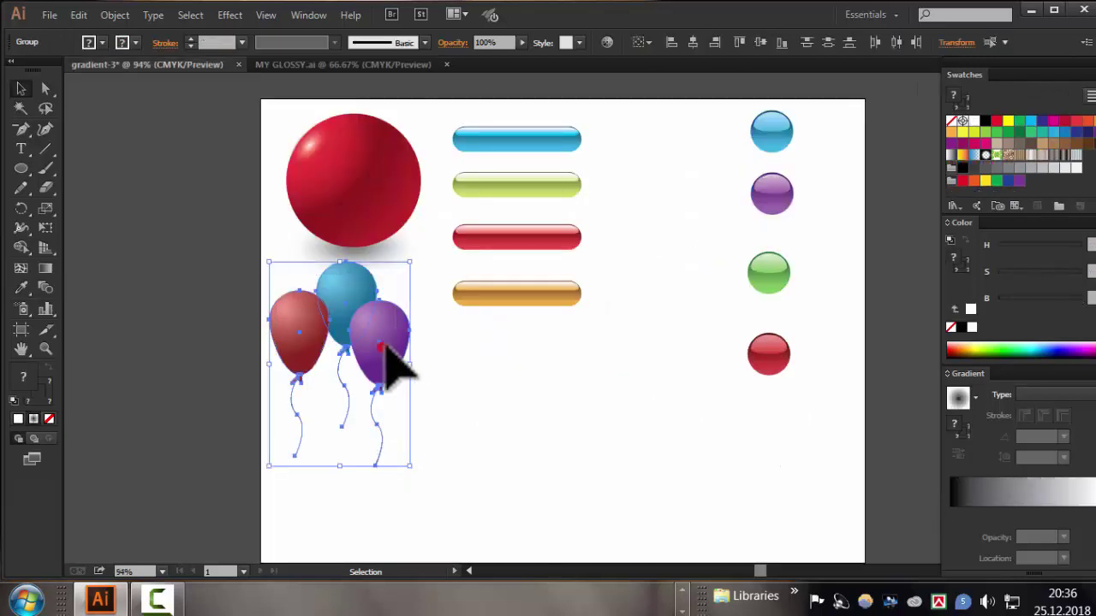
Move the balloon group down-right and shift the four glossy bars right
{"action": "left_click_drag", "start_coordinate": [385, 351], "coordinate": [418, 398]}
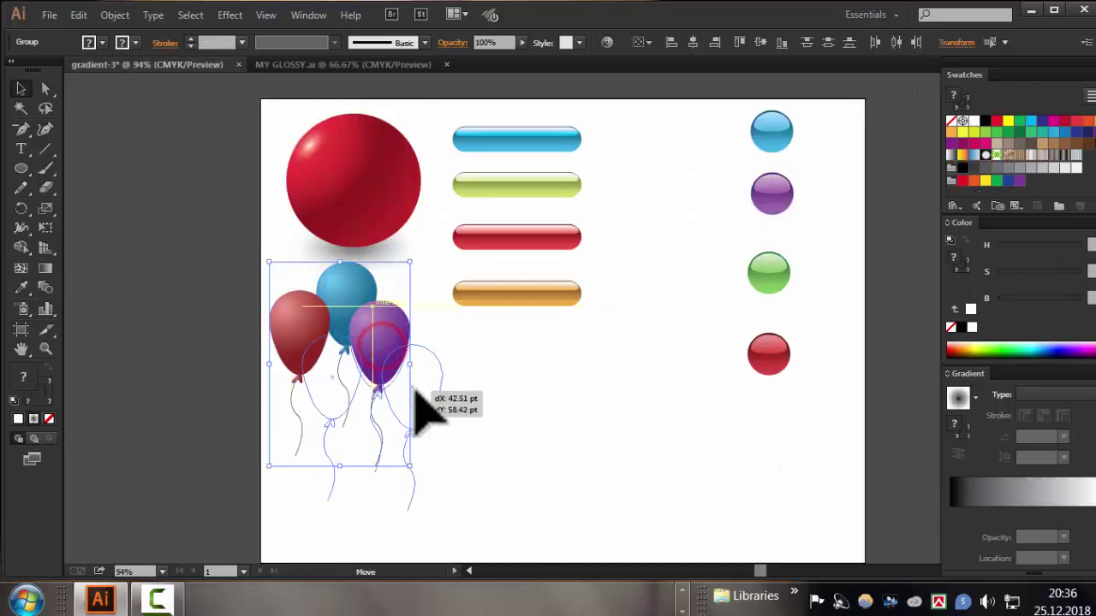
{"action": "left_click", "coordinate": [619, 420]}
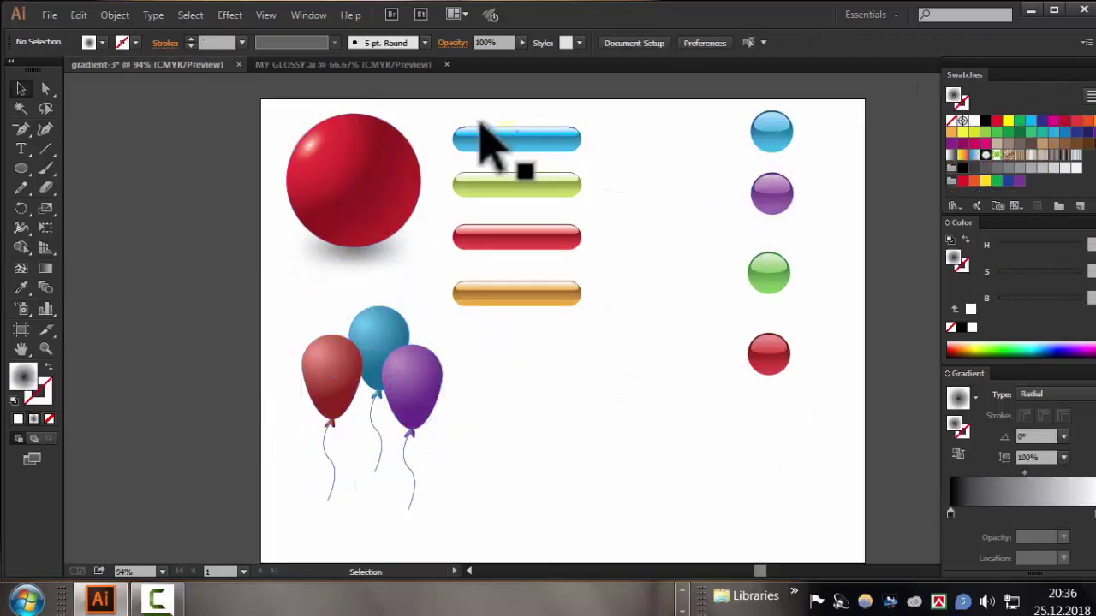
{"action": "left_click_drag", "start_coordinate": [443, 107], "coordinate": [595, 321]}
{"action": "left_click_drag", "start_coordinate": [565, 244], "coordinate": [622, 250]}
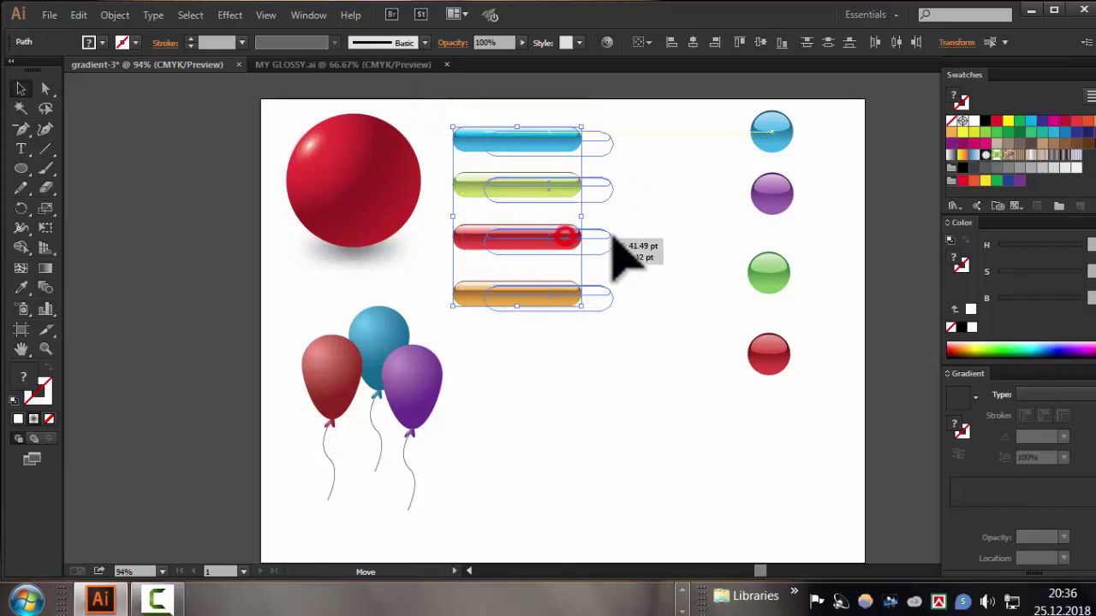
{"action": "left_click", "coordinate": [685, 359]}
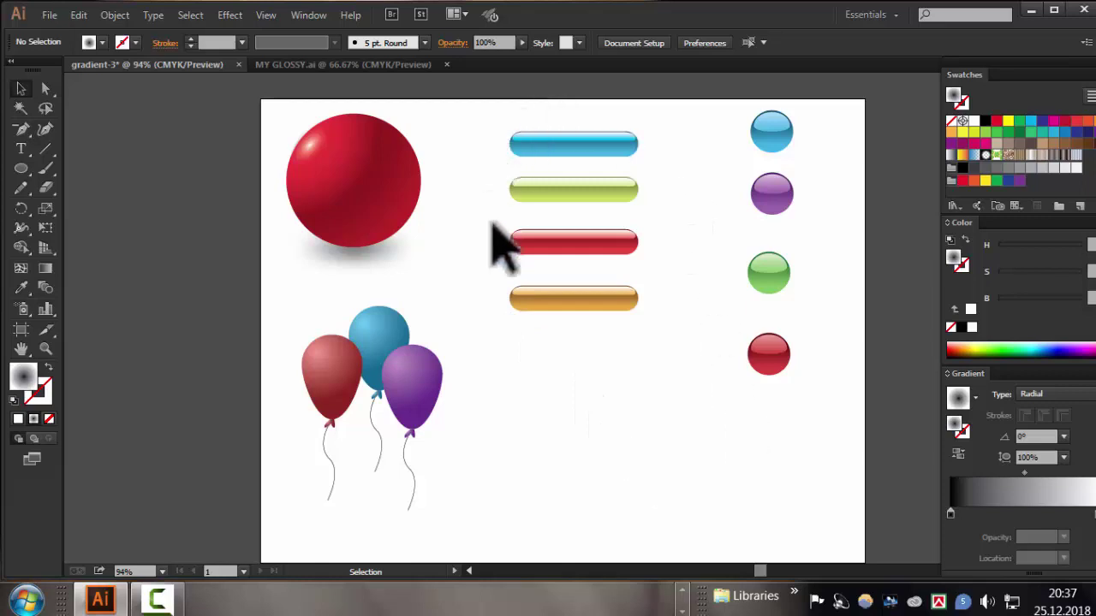
Check the MY GLOSSY.ai reference, return to gradient-3, and undock the colour panels
{"action": "left_click", "coordinate": [316, 67]}
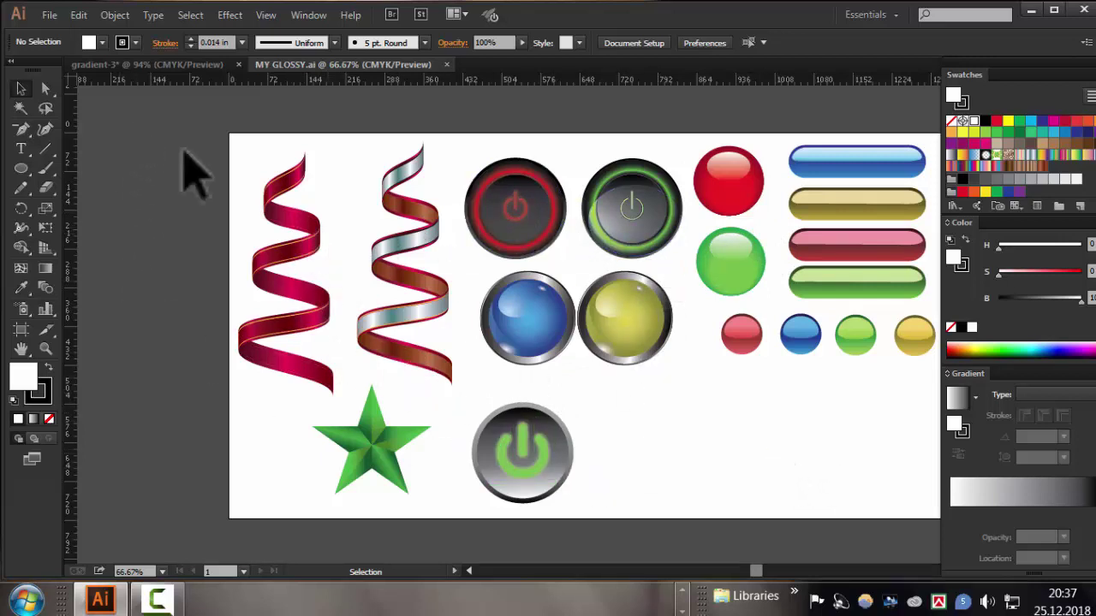
{"action": "left_click", "coordinate": [120, 65]}
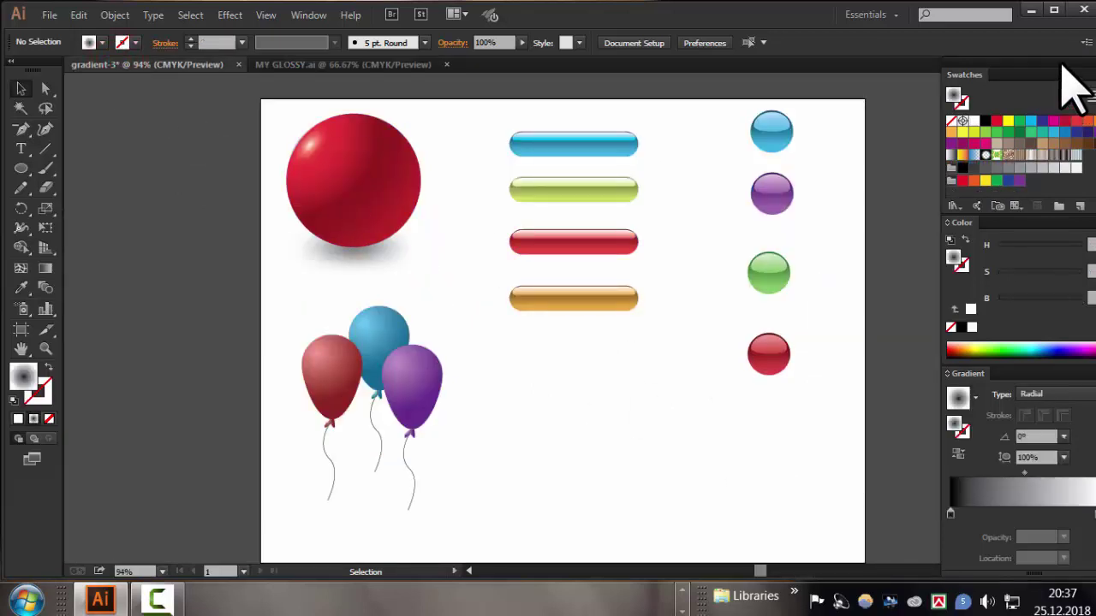
{"action": "left_click_drag", "start_coordinate": [1061, 66], "coordinate": [985, 55]}
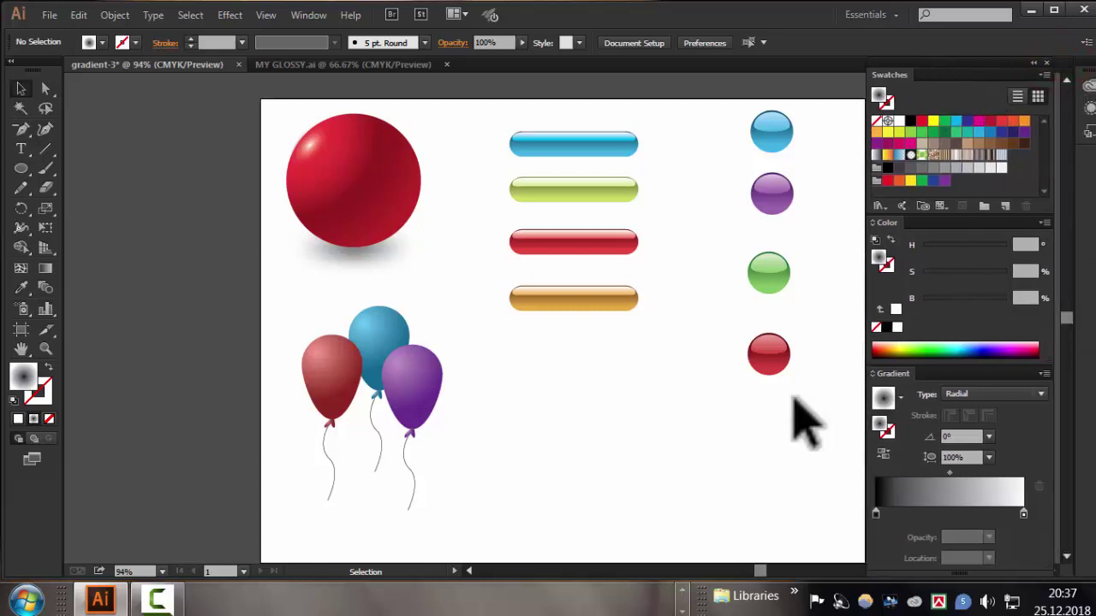